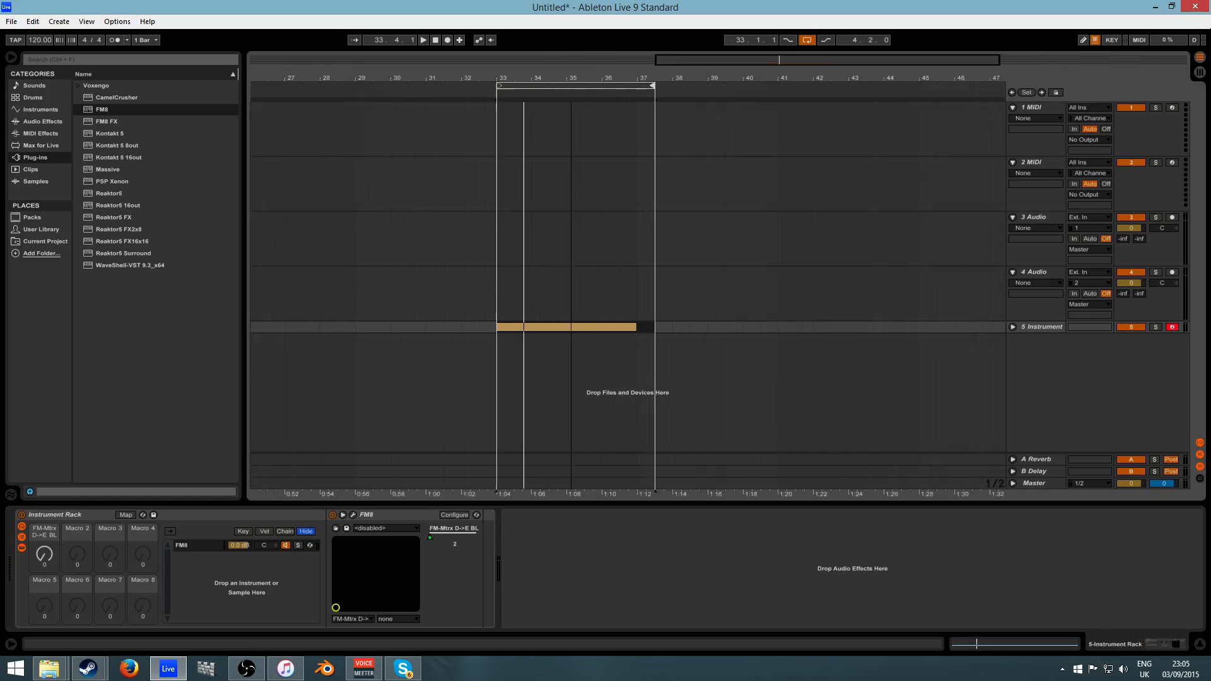
Collapse the four MIDI and audio tracks above the Instrument track in the arrangement
left_click(1014, 272)
left_click(1013, 217)
left_click(1013, 162)
left_click(1014, 107)
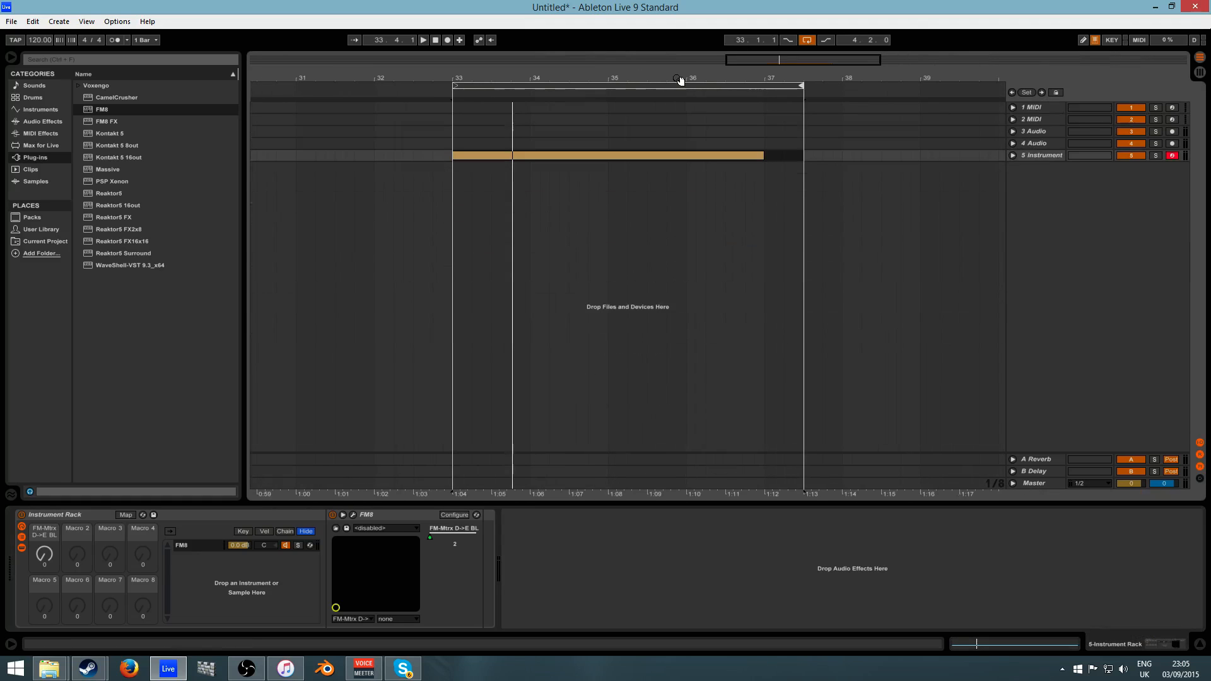
mouse_move(612, 79)
left_mouse_down()
mouse_move(612, 104)
mouse_move(611, 79)
left_mouse_up()
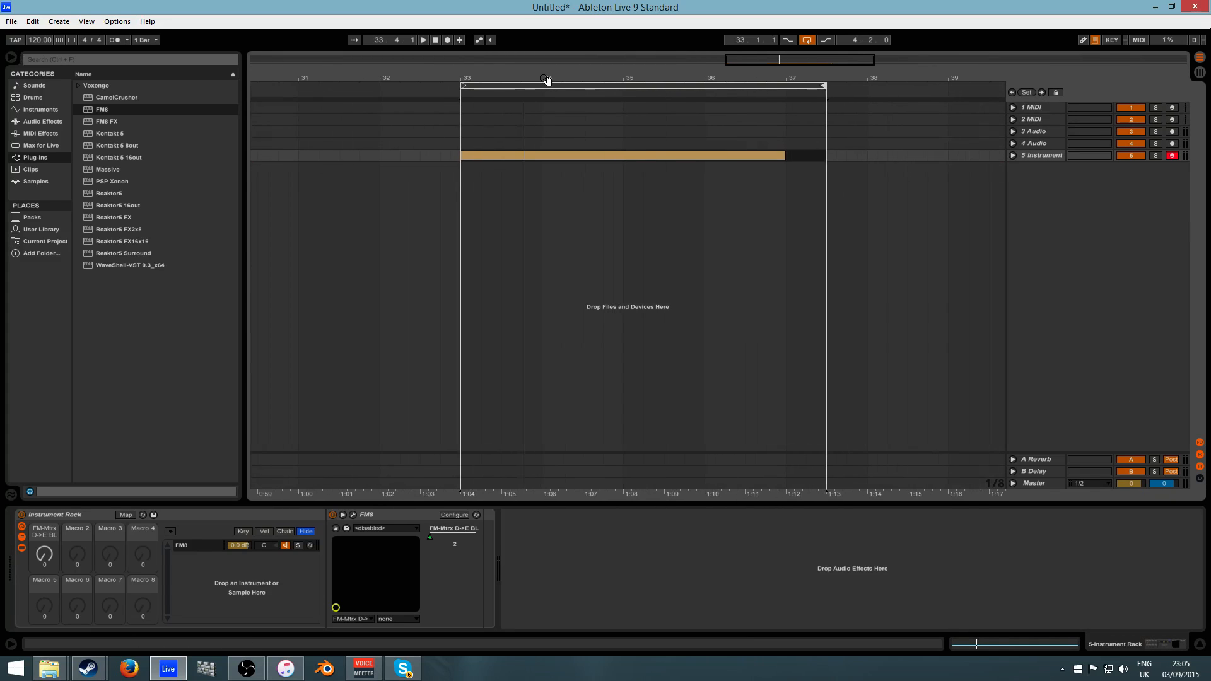
left_click_drag(537, 138, 580, 126)
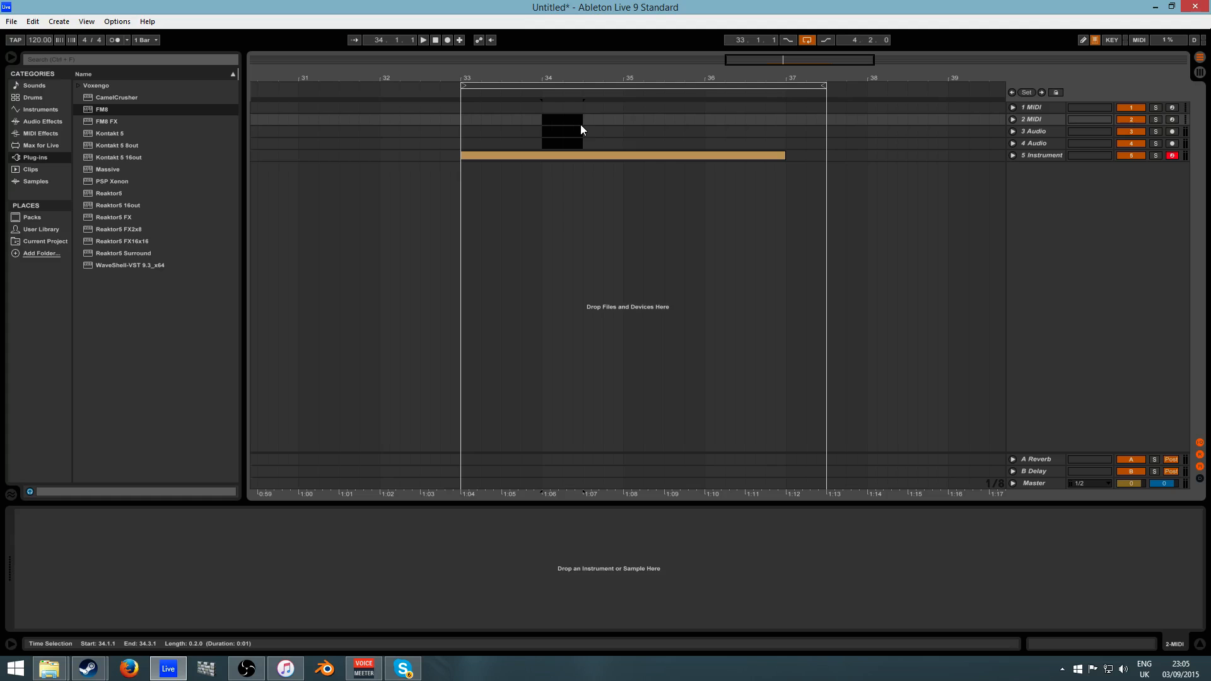
left_click_drag(464, 123, 487, 142)
mouse_move(470, 70)
left_mouse_down()
mouse_move(471, 97)
mouse_move(474, 77)
left_mouse_up()
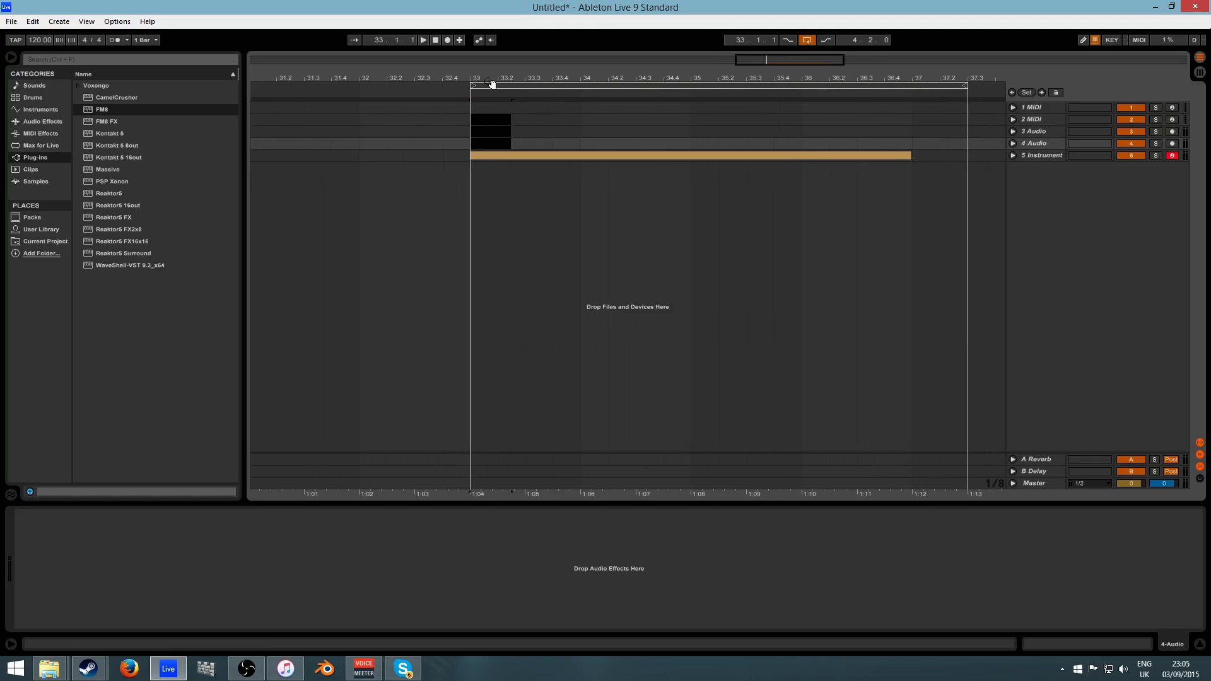
left_click_drag(734, 80, 733, 39)
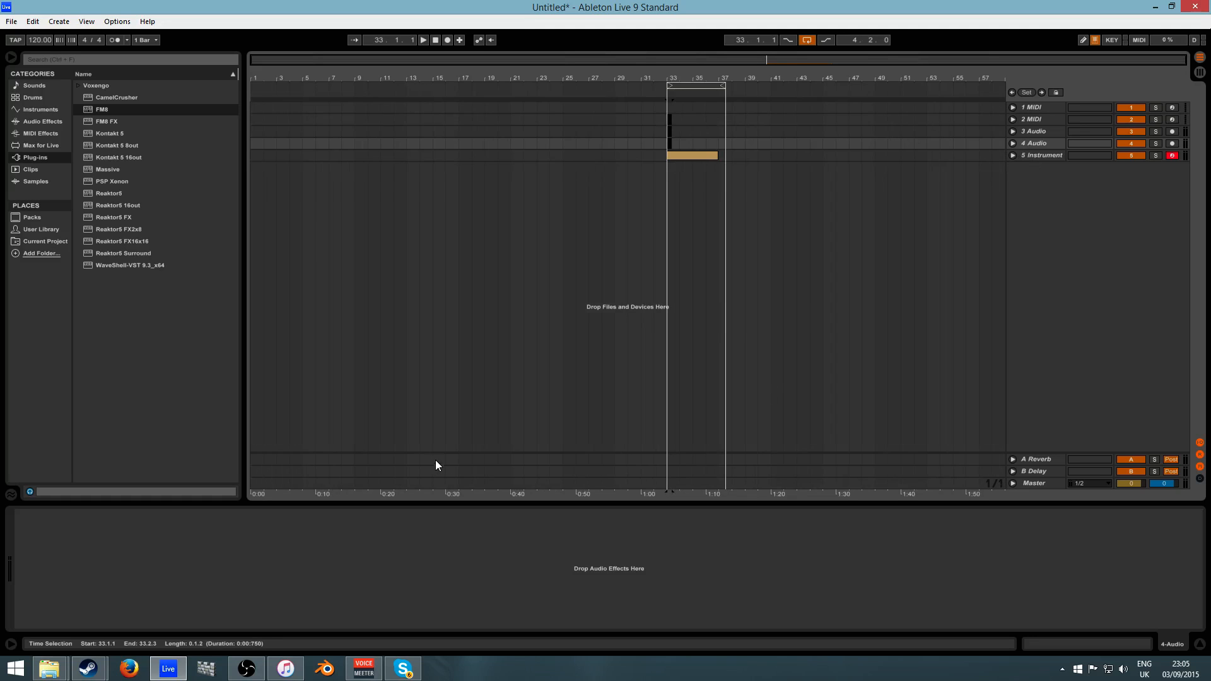
Select the 5 Instrument track and open its FM8 plug-in window, placing it below the clip
double_click(699, 155)
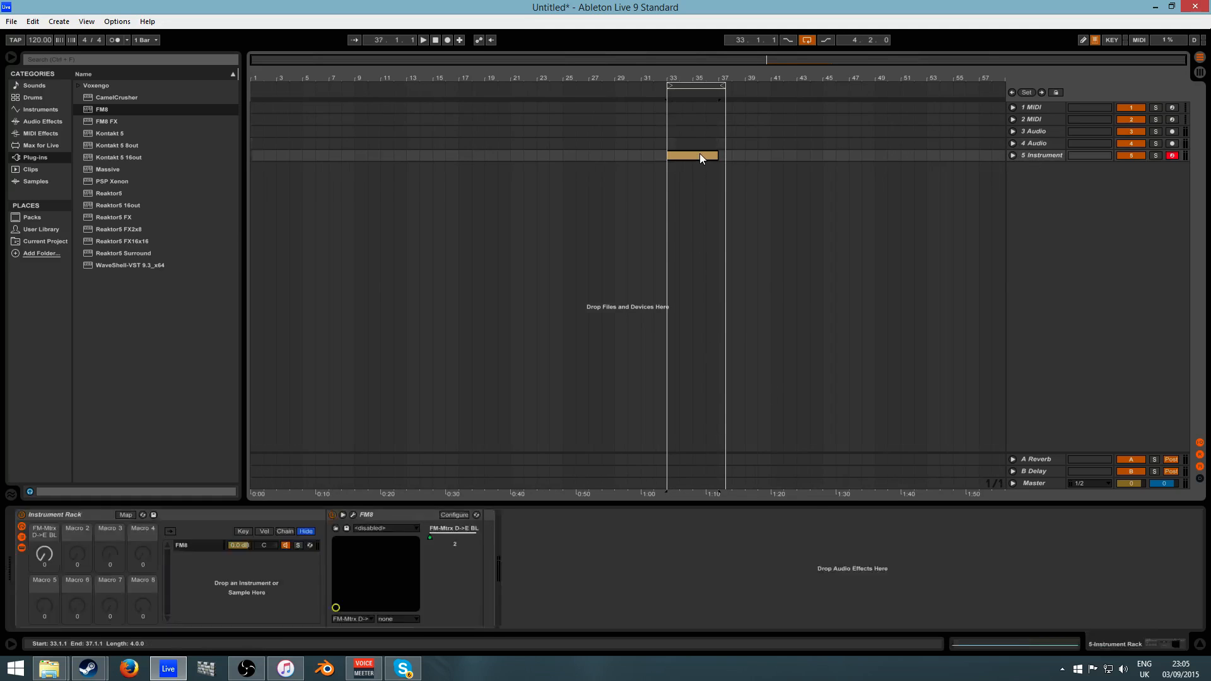
left_click(1035, 155)
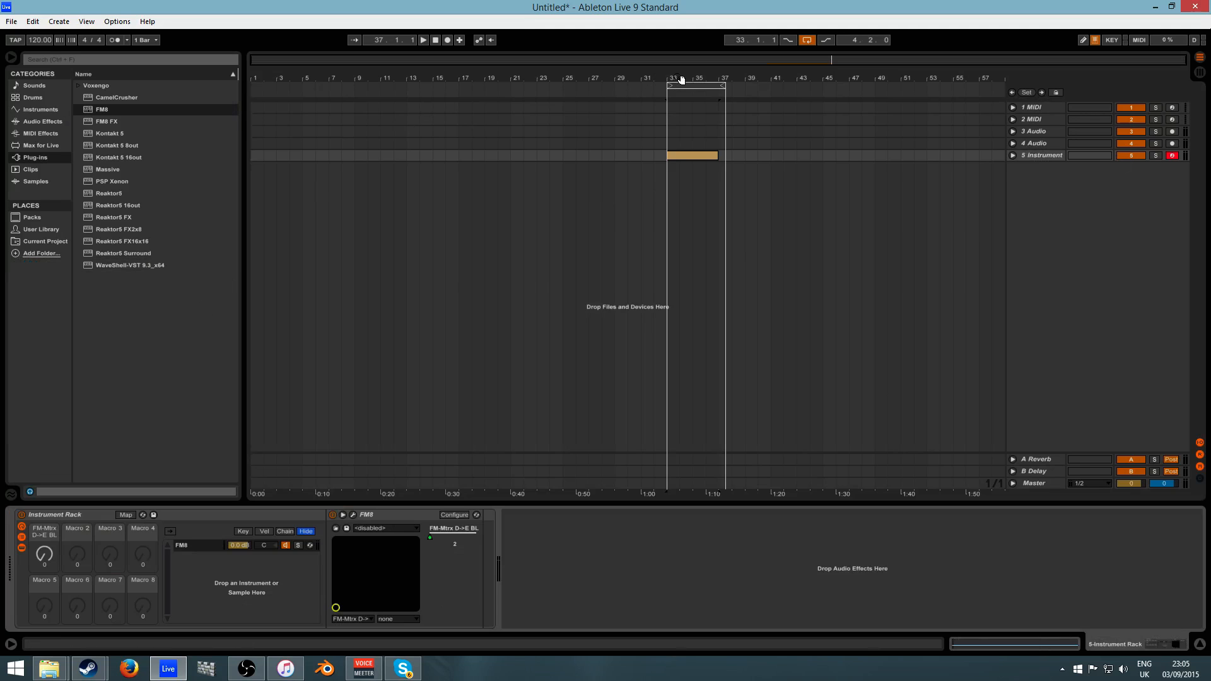
left_click_drag(679, 78, 510, 140)
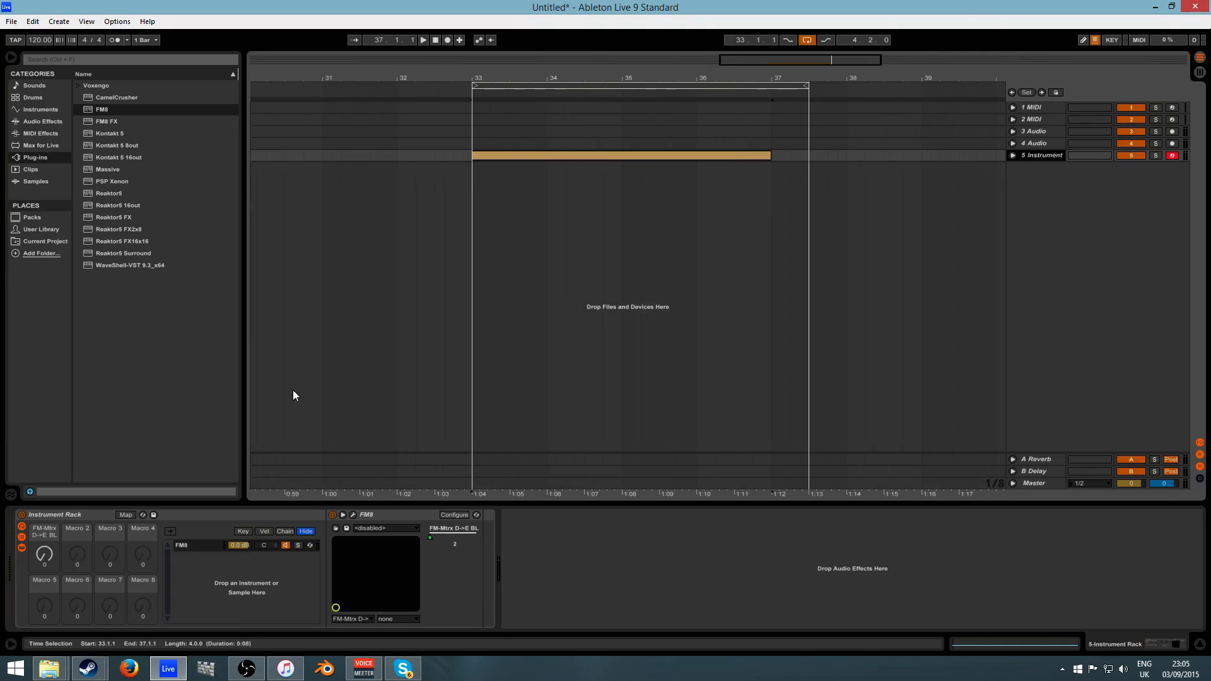
left_click(353, 515)
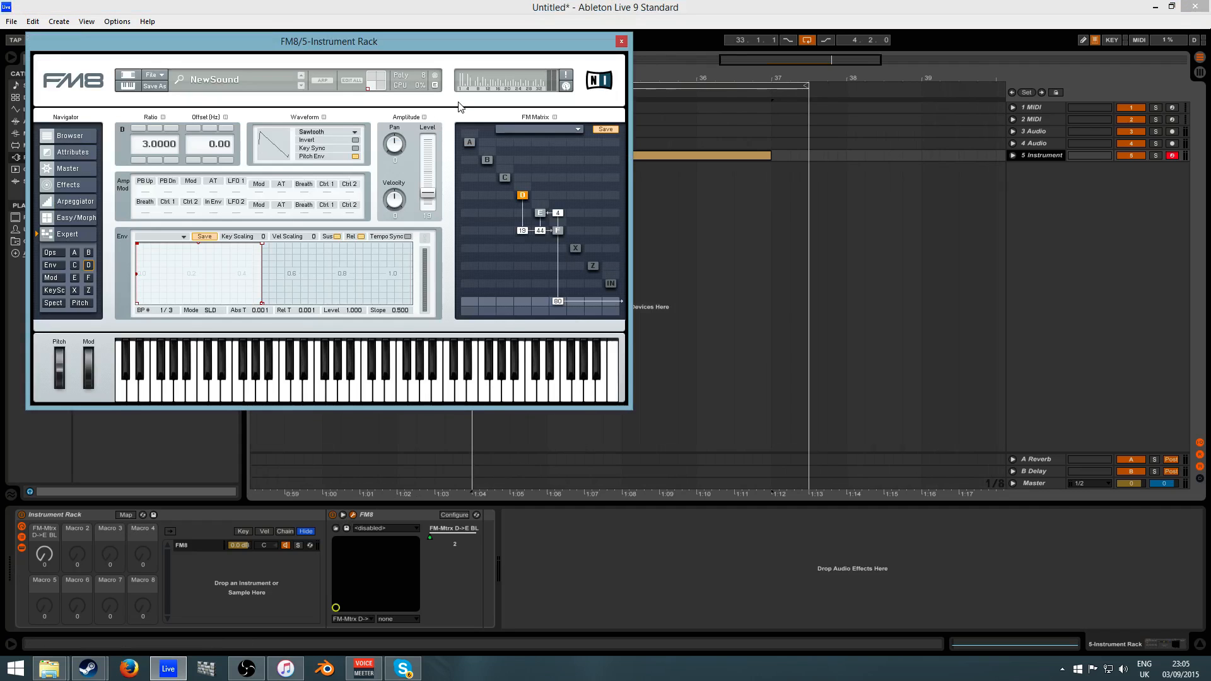
left_click_drag(473, 46, 769, 179)
left_click(719, 157)
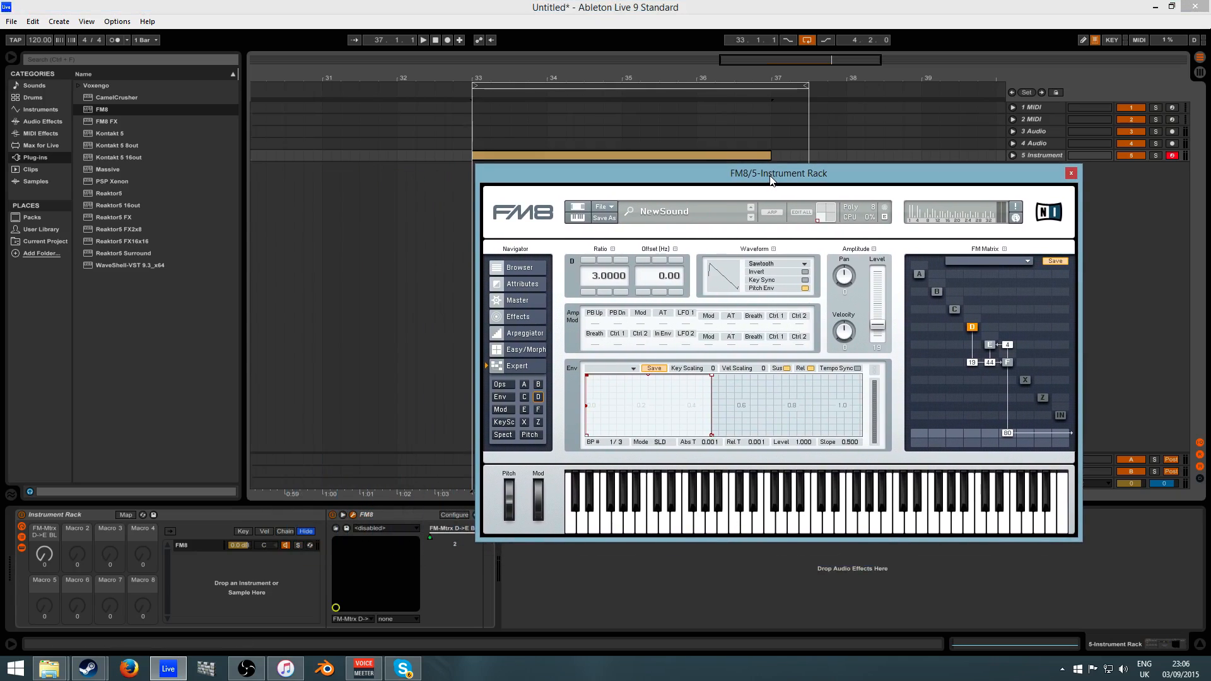
Play the Instrument track's clip while sweeping the FM-Mtrx D->E macro, and stop playback
left_click(553, 160)
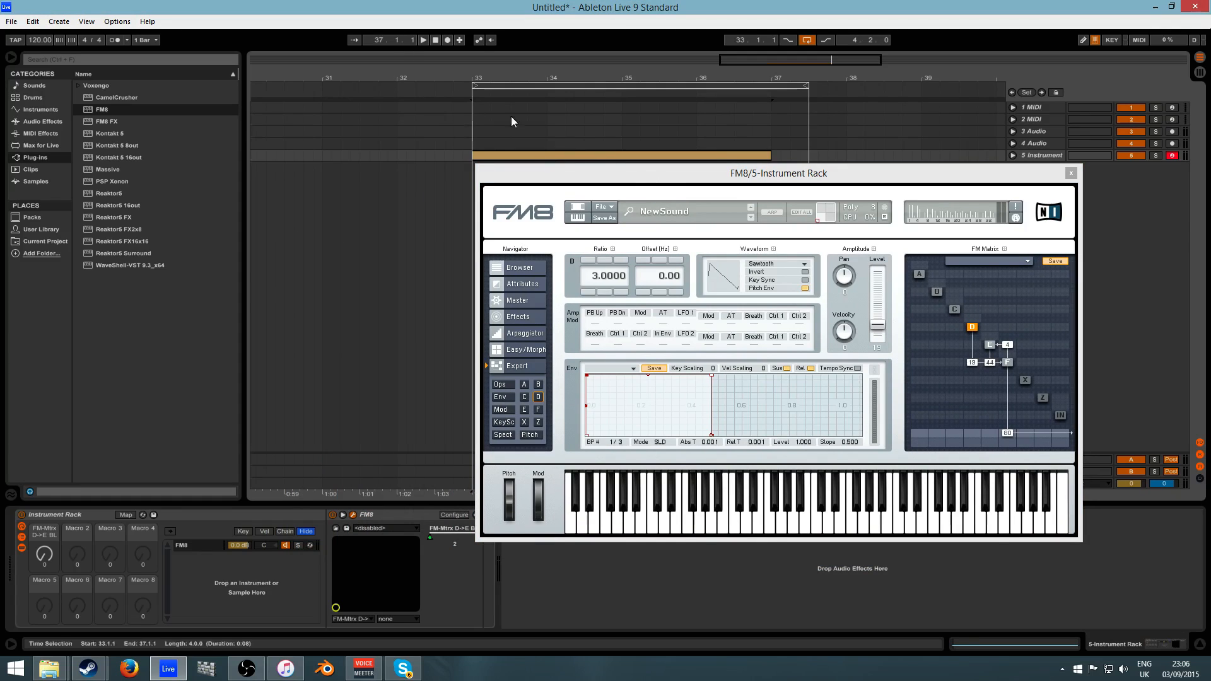
left_click(422, 40)
mouse_move(44, 554)
left_mouse_down()
mouse_move(44, 474)
mouse_move(44, 555)
left_mouse_up()
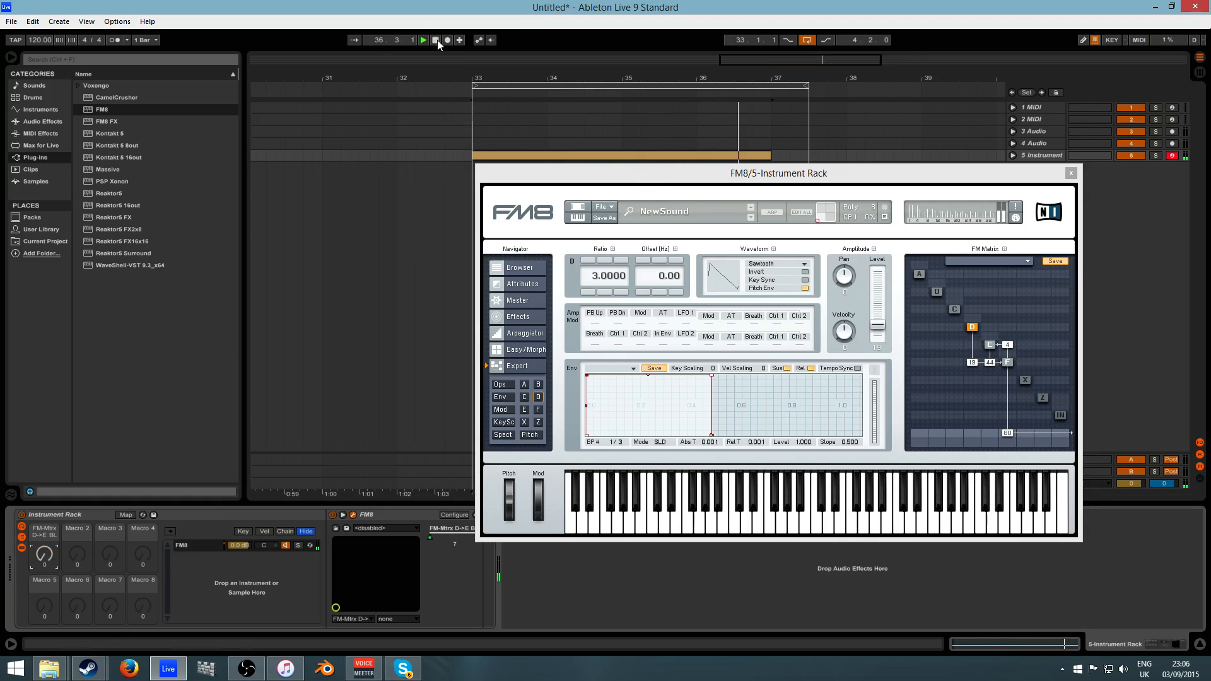
mouse_move(711, 174)
left_mouse_down()
mouse_move(485, 180)
mouse_move(713, 186)
mouse_move(709, 172)
left_mouse_up()
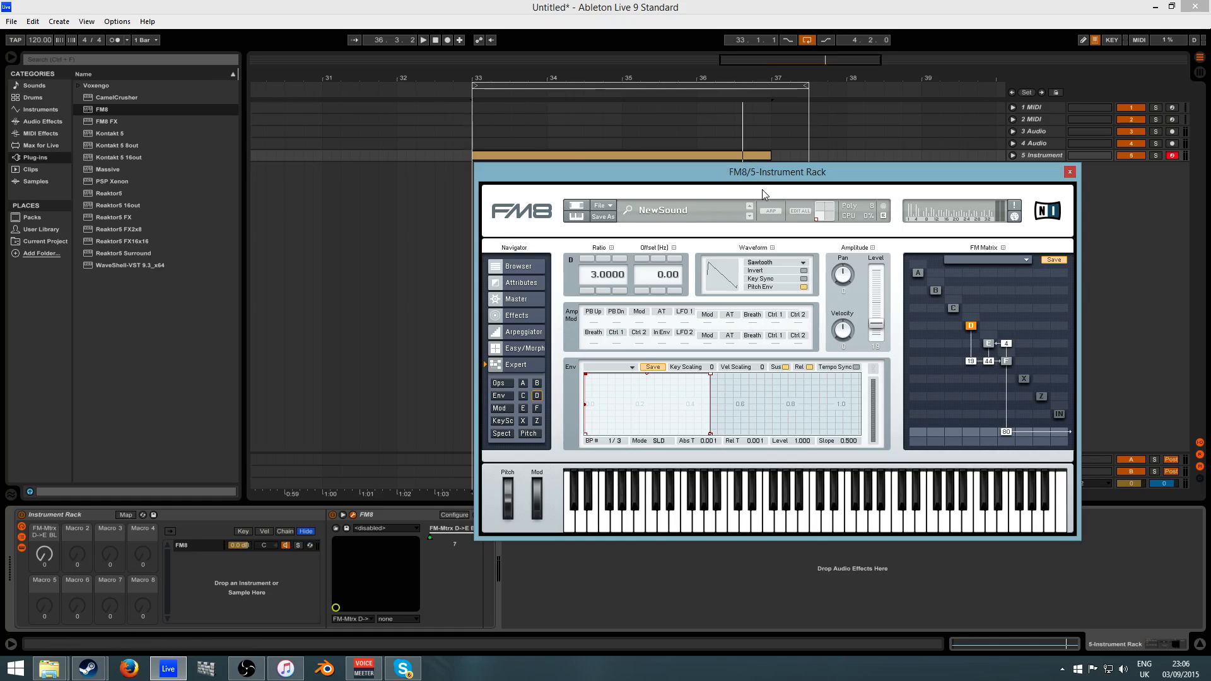
Examine the ratio and waveform settings of operators F, E and D in FM8's FM Matrix
left_click(1005, 362)
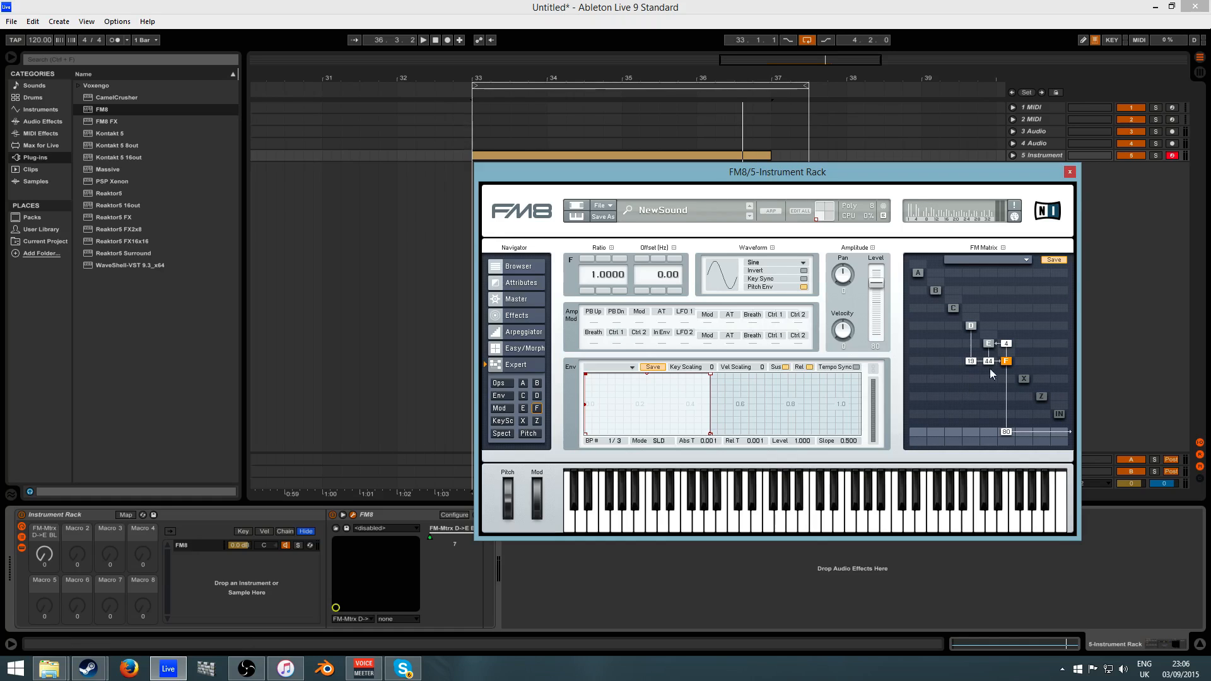
left_click(989, 343)
left_click(1007, 362)
left_click(989, 344)
left_click(970, 326)
left_click(1007, 361)
left_click(990, 344)
left_click(786, 263)
left_click(815, 249)
left_click(971, 326)
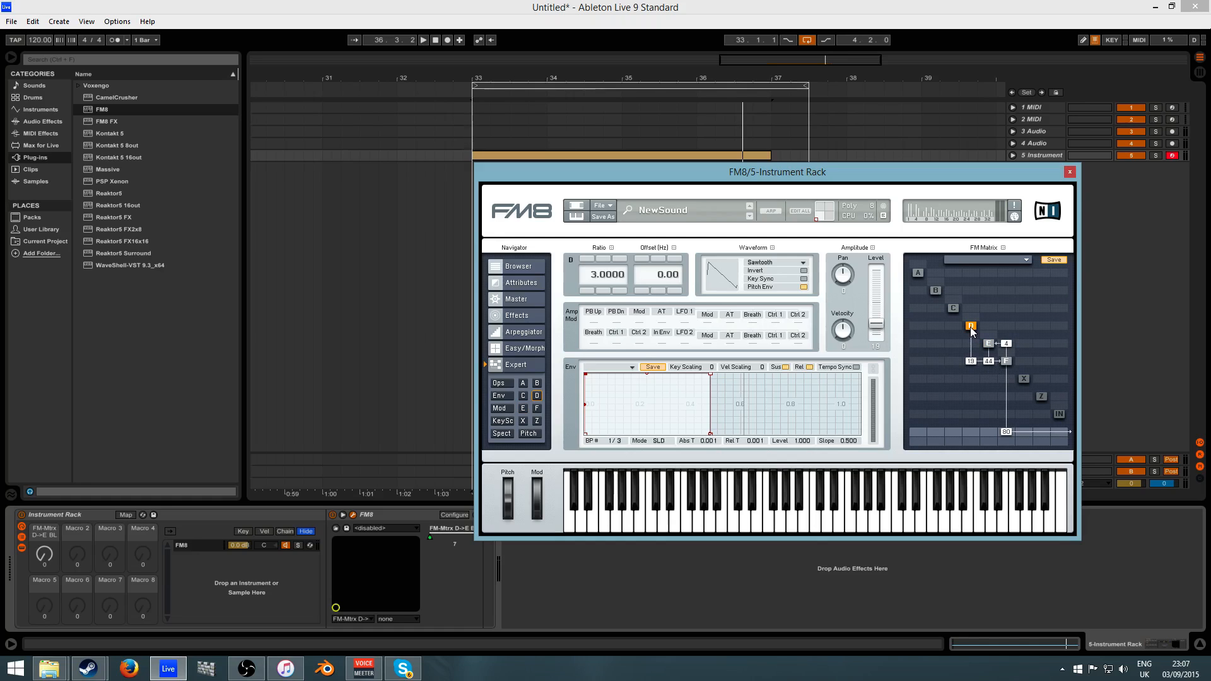
Sweep the FM-Mtrx D->E macro to examine how operator D modulates operator E, and check operator D's waveform options
left_click(45, 555)
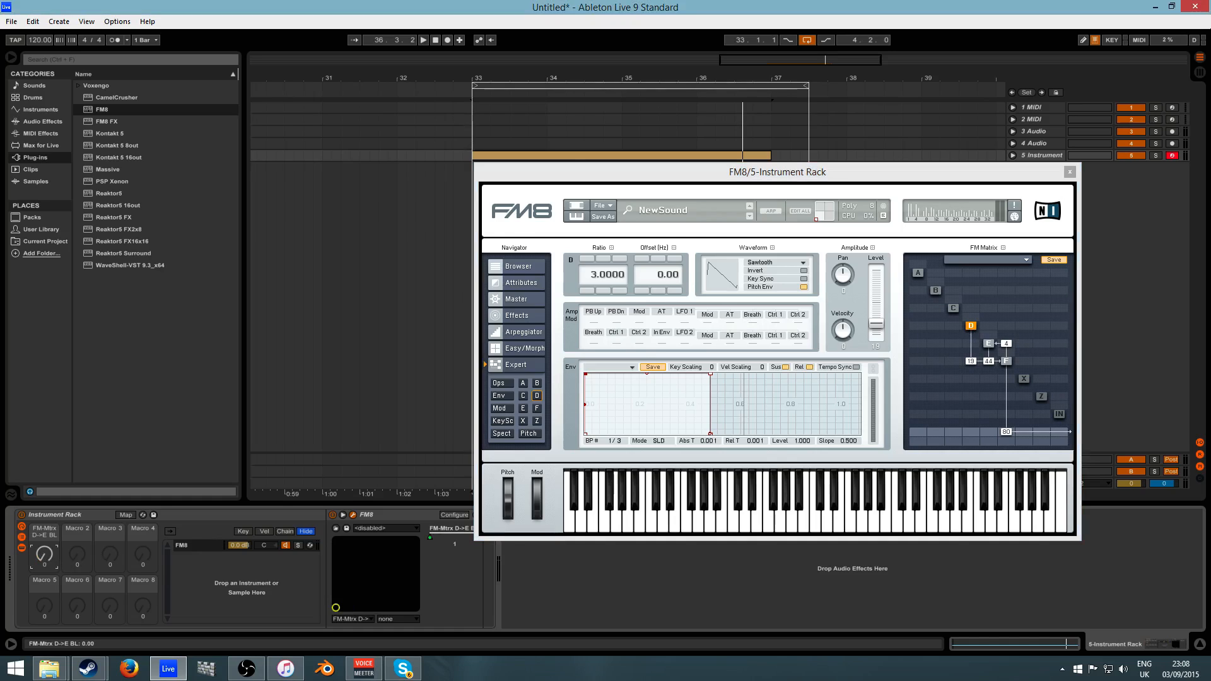
left_click(970, 365)
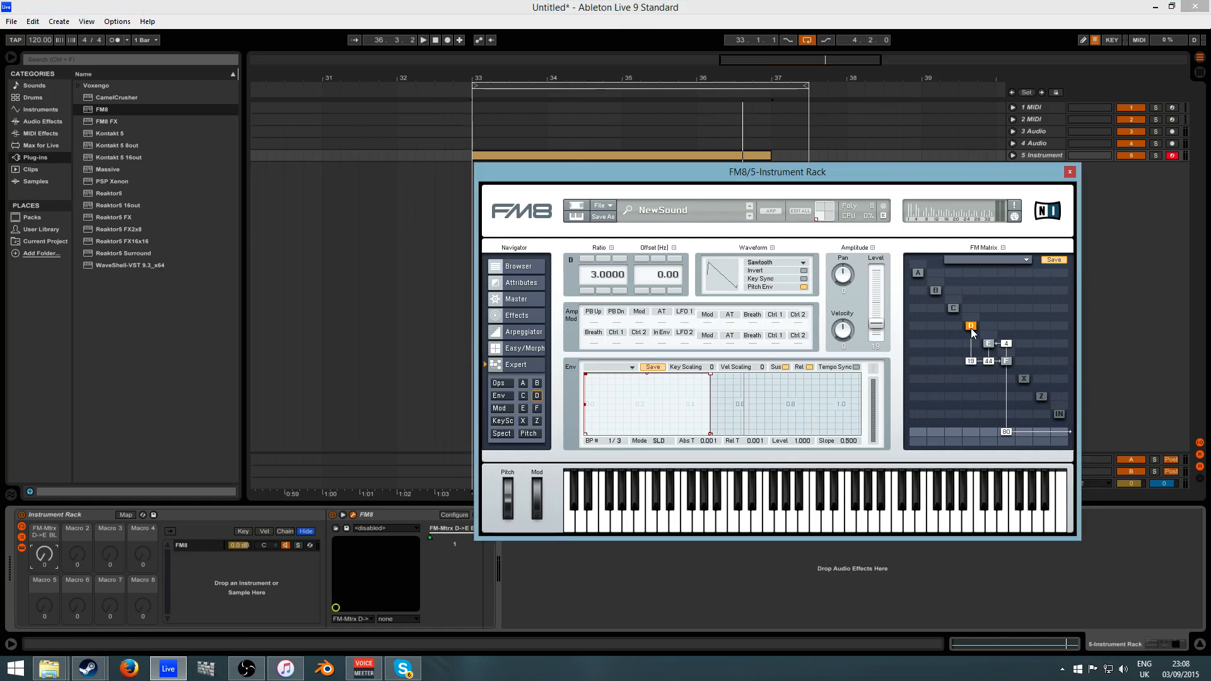
left_click(770, 261)
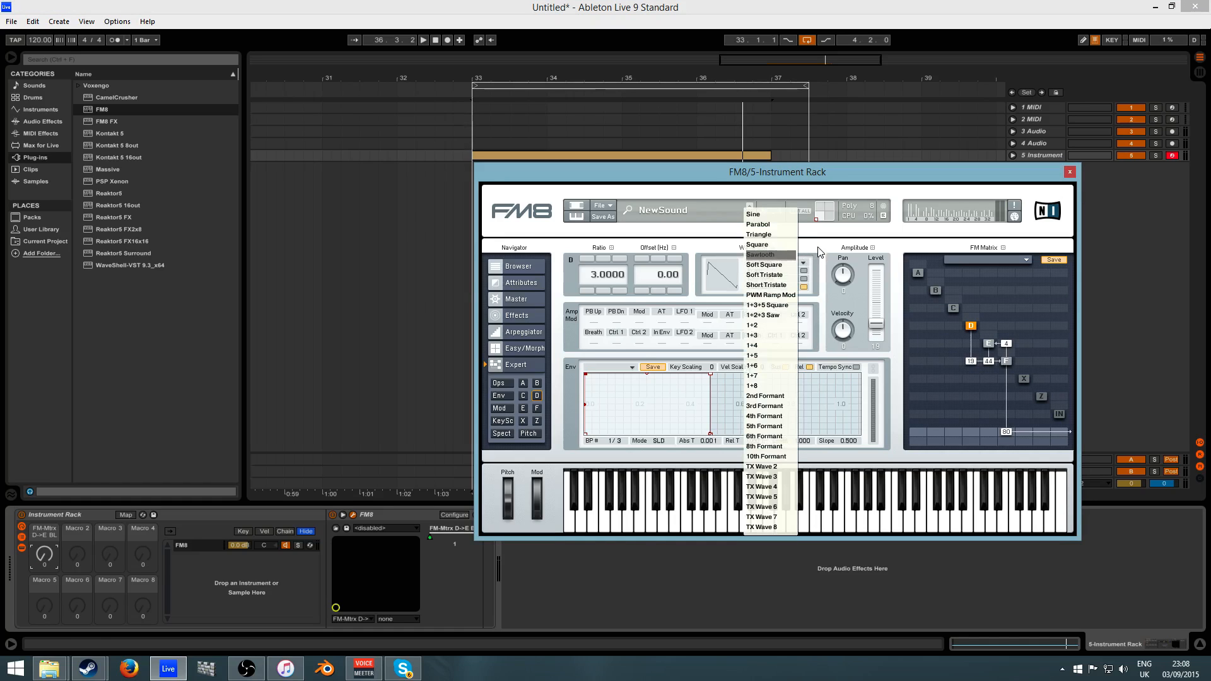
left_click(819, 252)
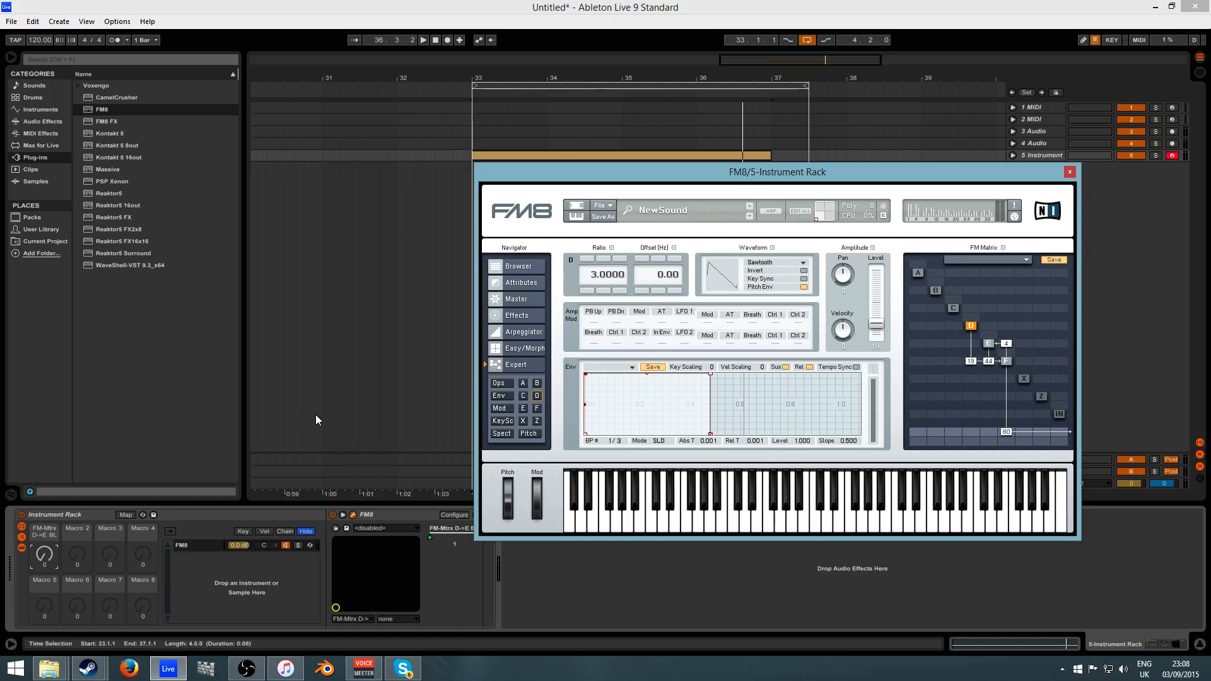
mouse_move(43, 557)
left_mouse_down()
mouse_move(43, 489)
mouse_move(57, 558)
left_mouse_up()
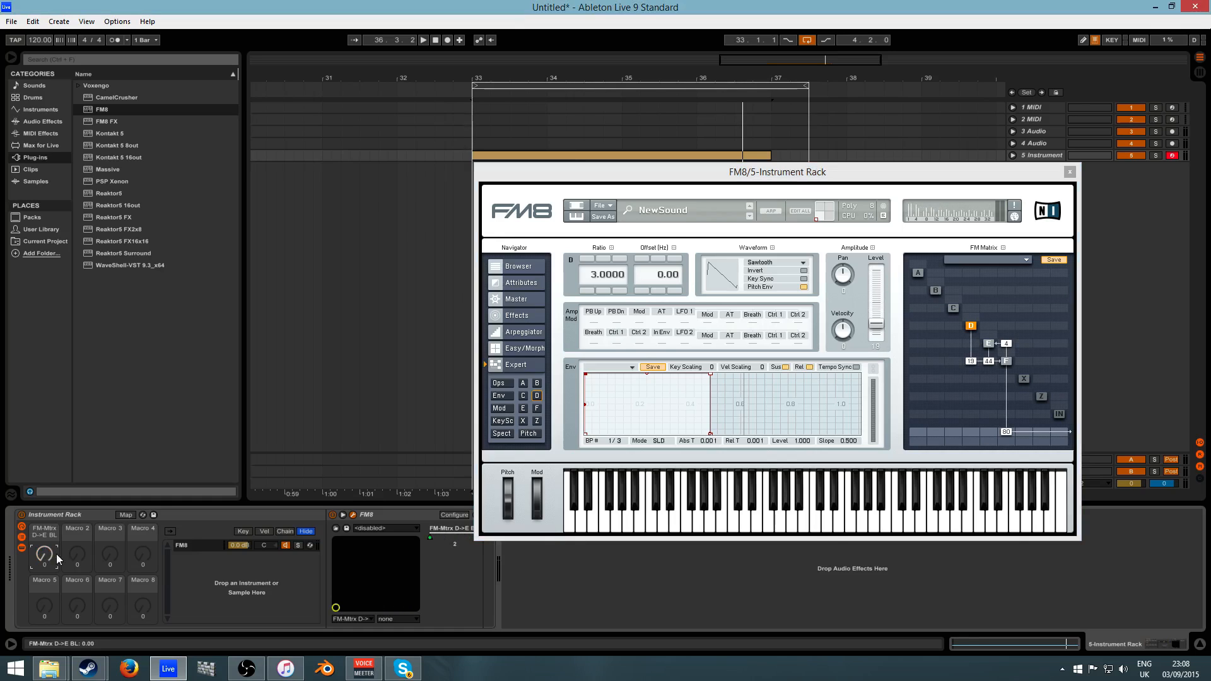
left_click(989, 344)
left_click(972, 327)
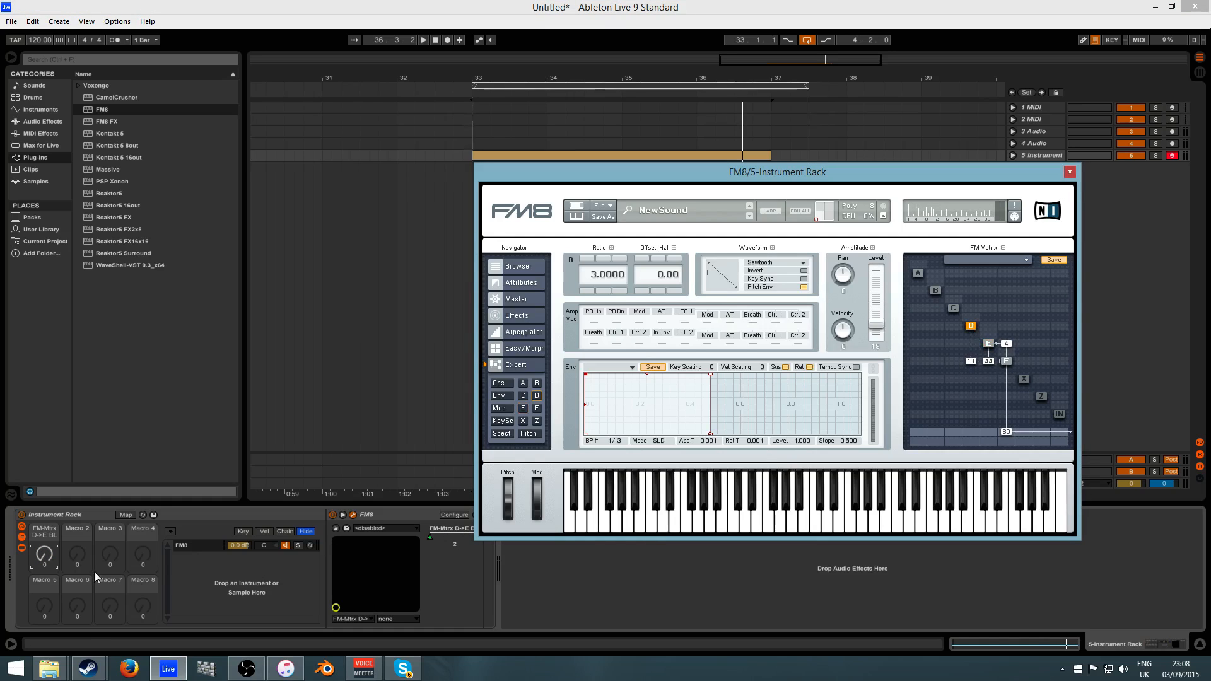
left_click(51, 561)
left_click_drag(44, 556, 122, 573)
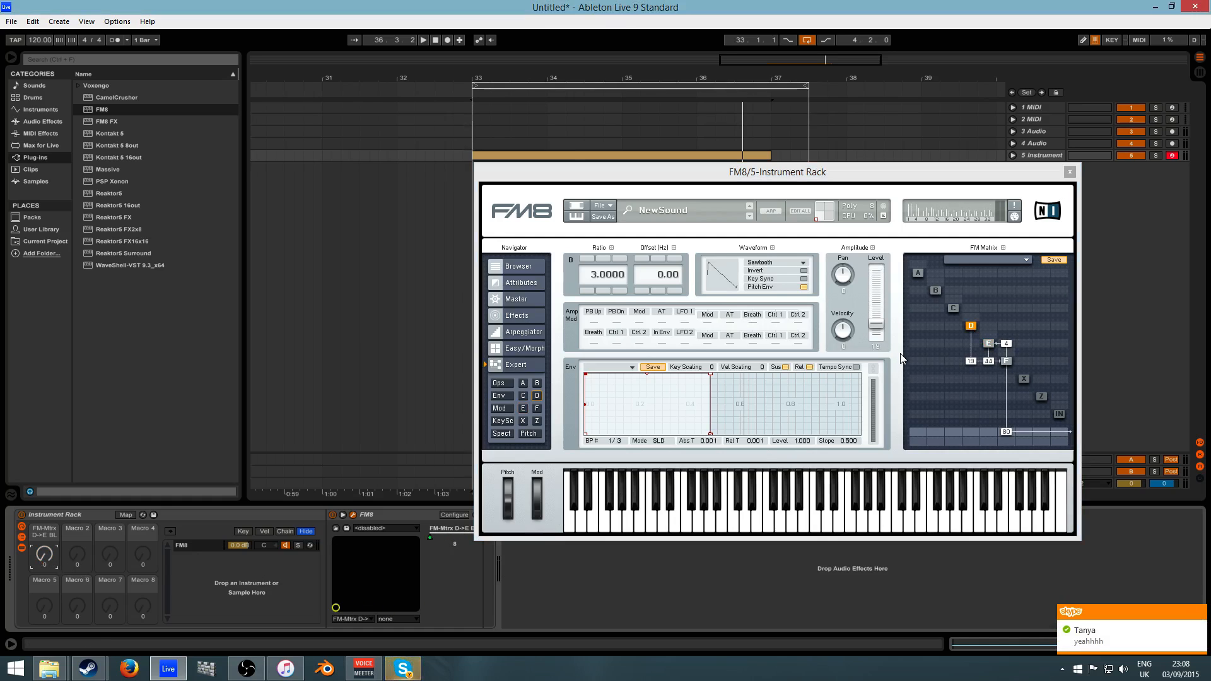
Quit Skype and confirm, to stop its notifications
right_click(403, 669)
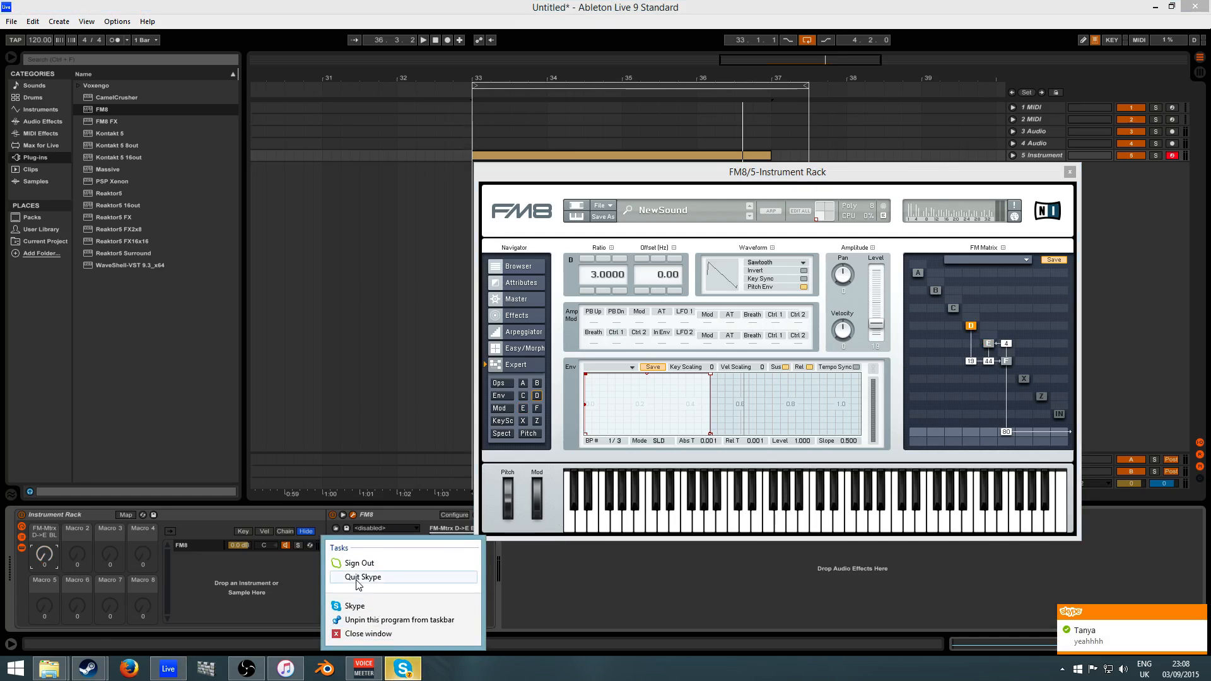
left_click(363, 575)
left_click(645, 382)
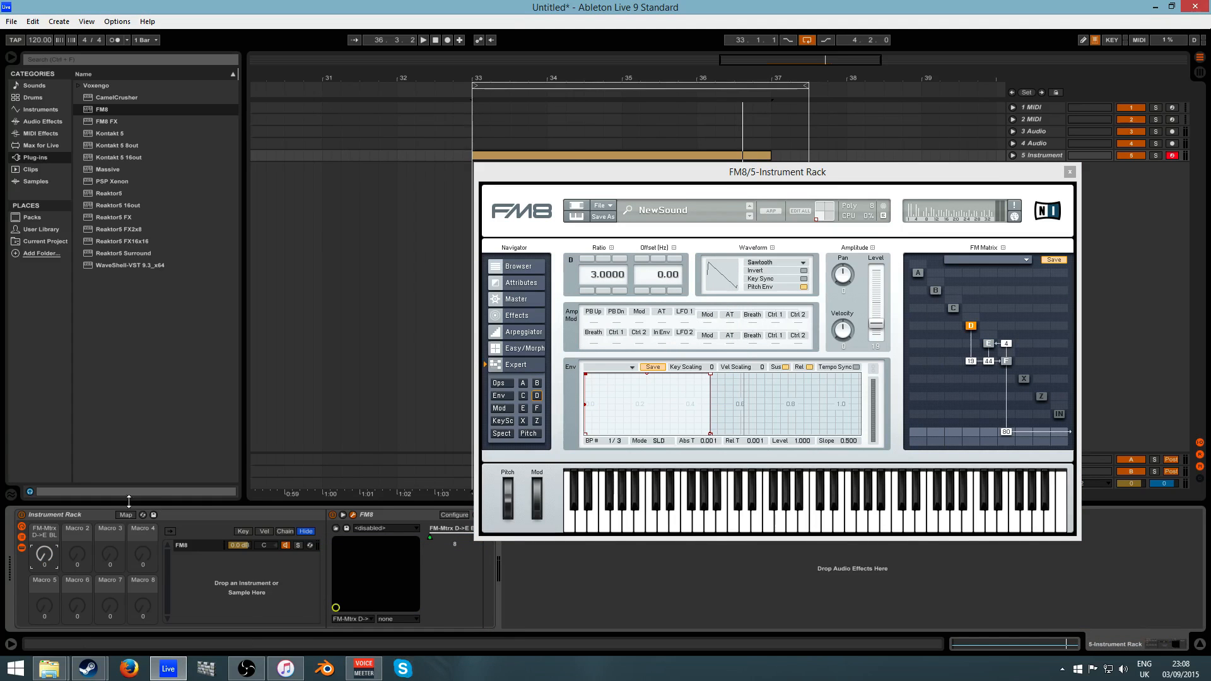
Bring the 5 Instrument track's rack back into view and try its D->E macro, keeping the FM8 window clear of the clip
left_click(391, 465)
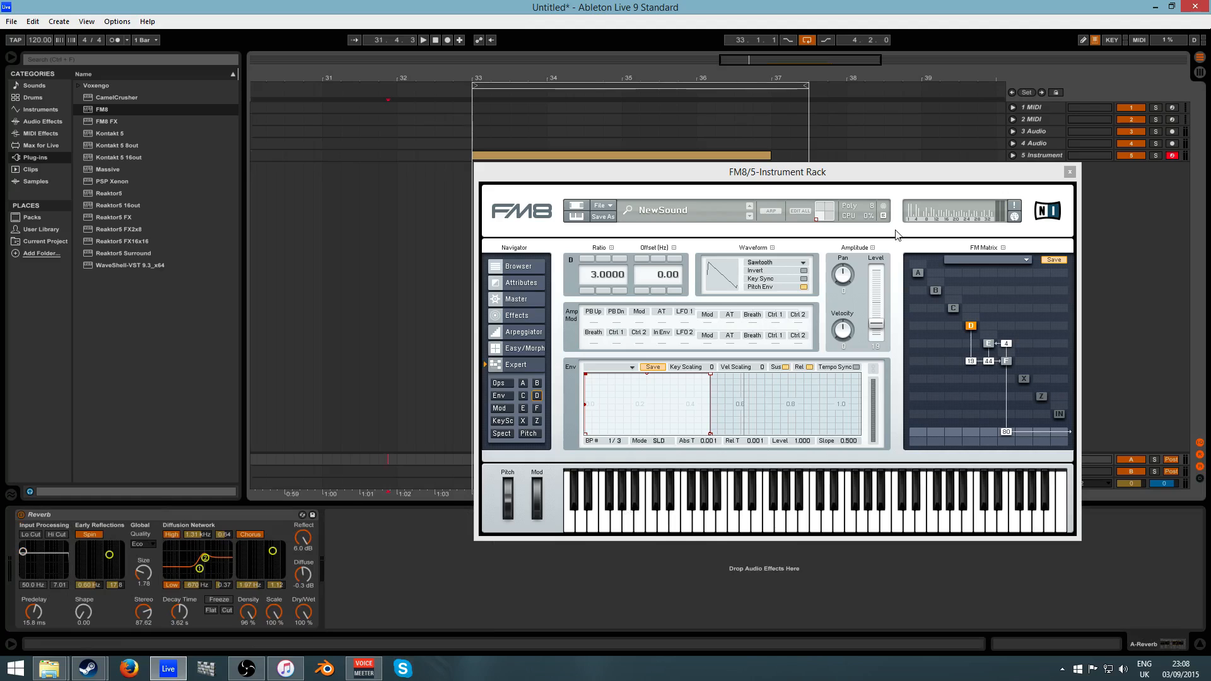
left_click_drag(827, 182, 684, 170)
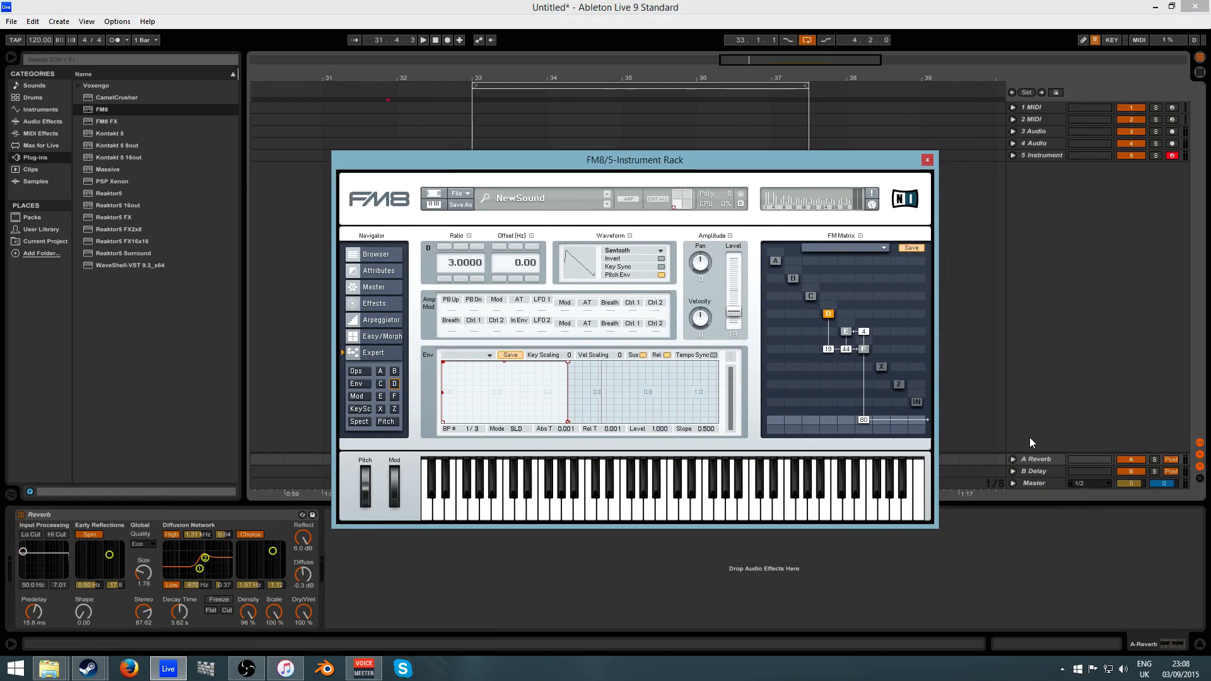
left_click(1051, 157)
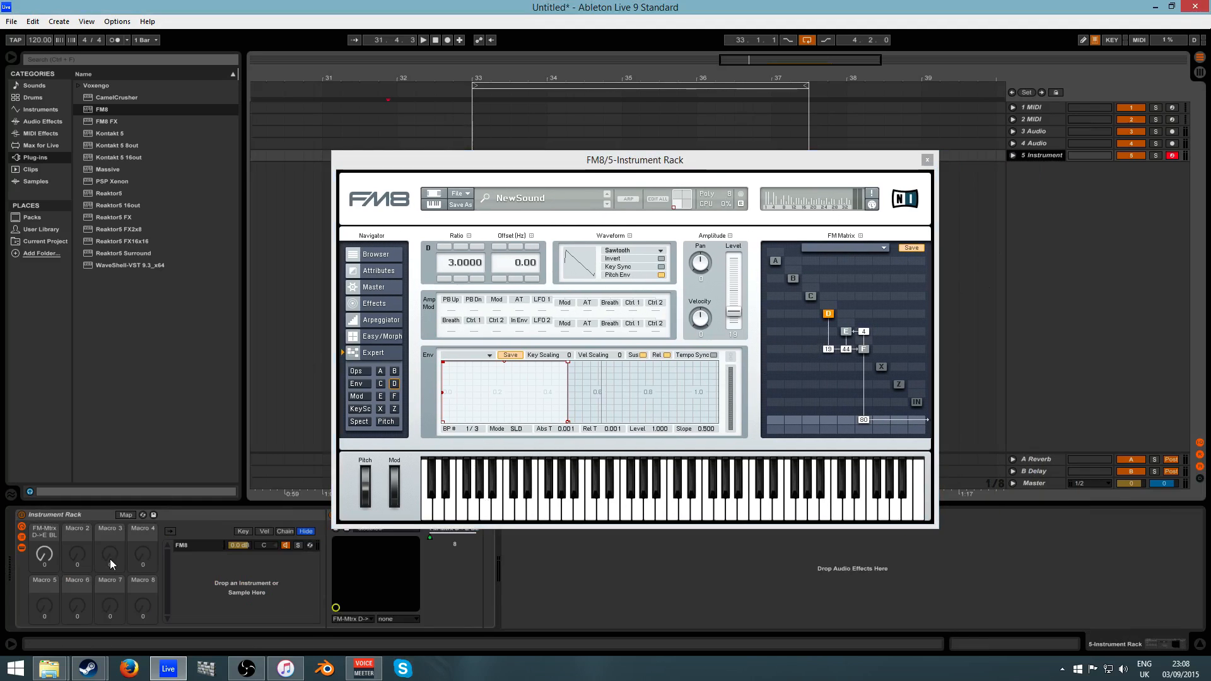
left_click(44, 556)
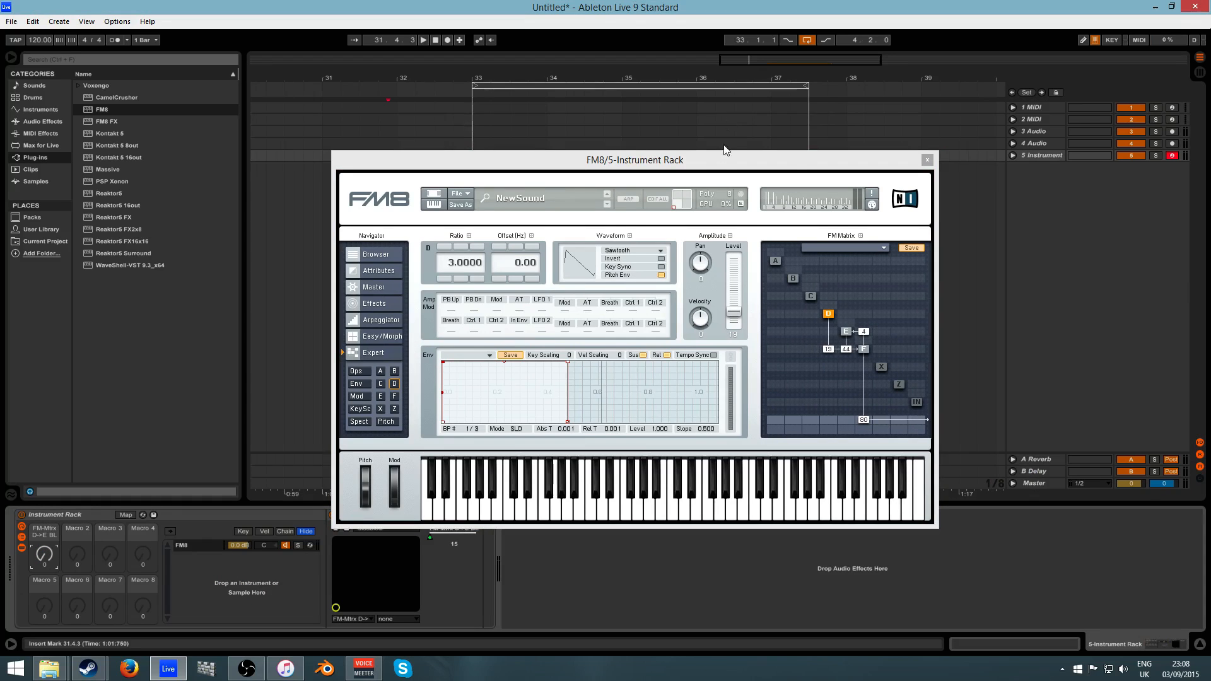
left_click_drag(717, 161, 931, 168)
Play the clip from 33.1.1 while sweeping the FM-Mtrx D->E macro up and back to 0, and stop playback
left_click(492, 150)
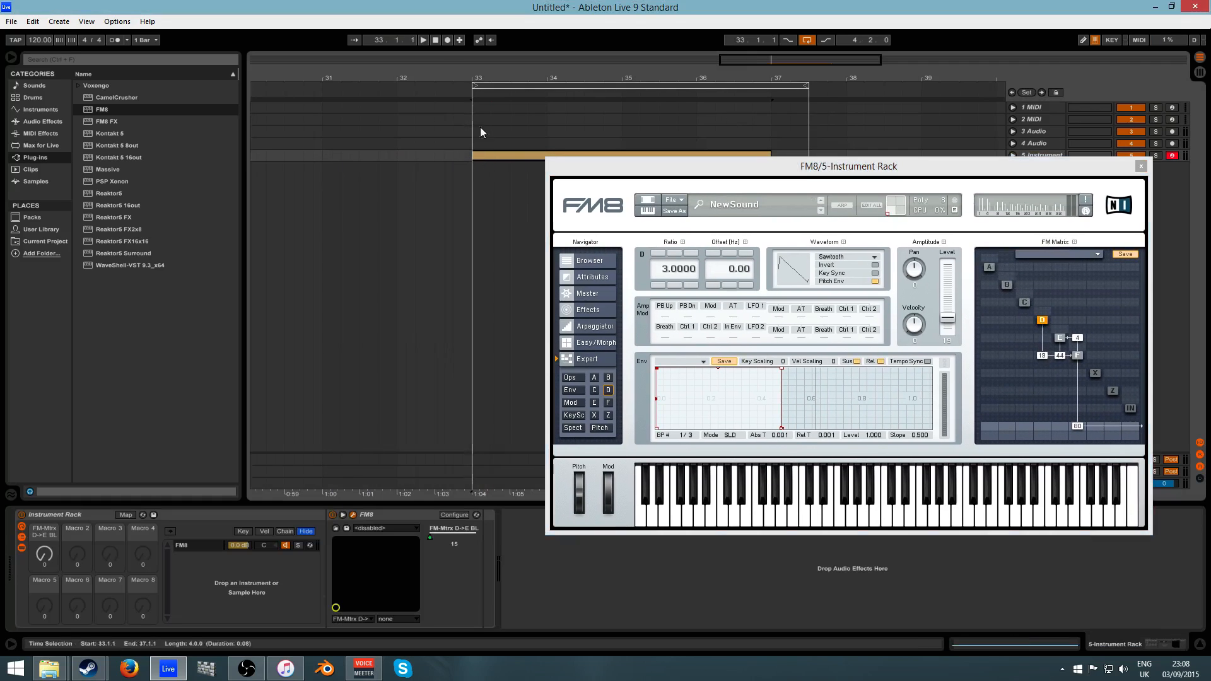
left_click(421, 44)
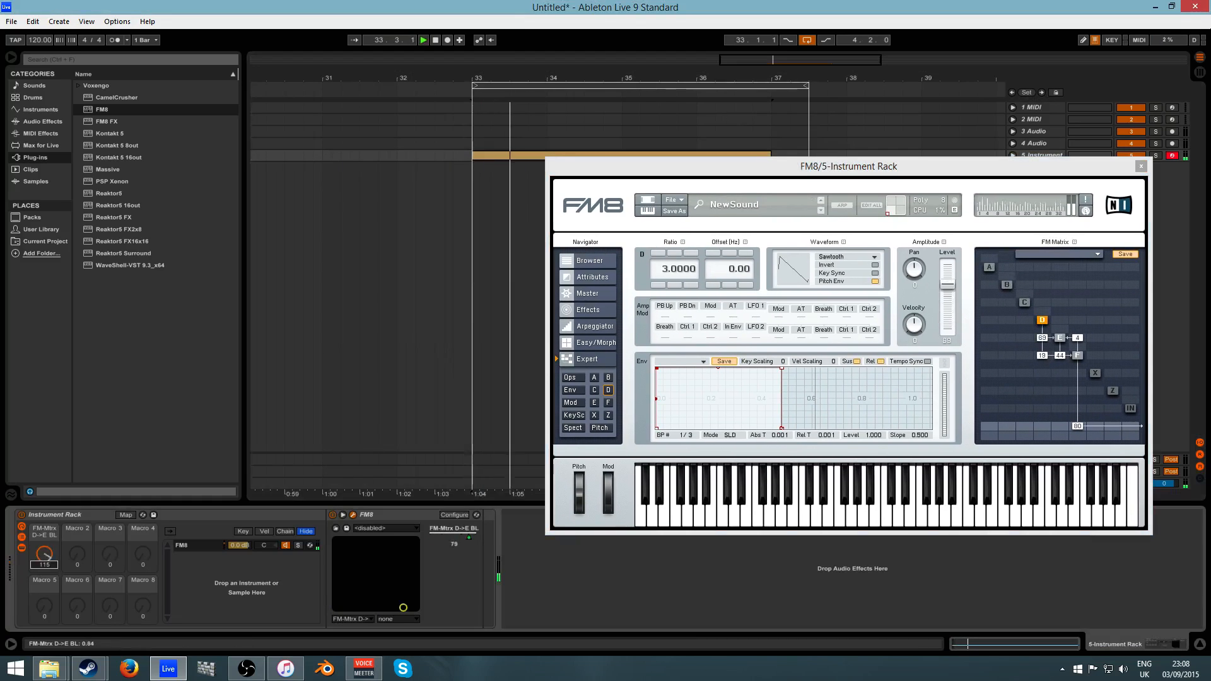
left_click(435, 43)
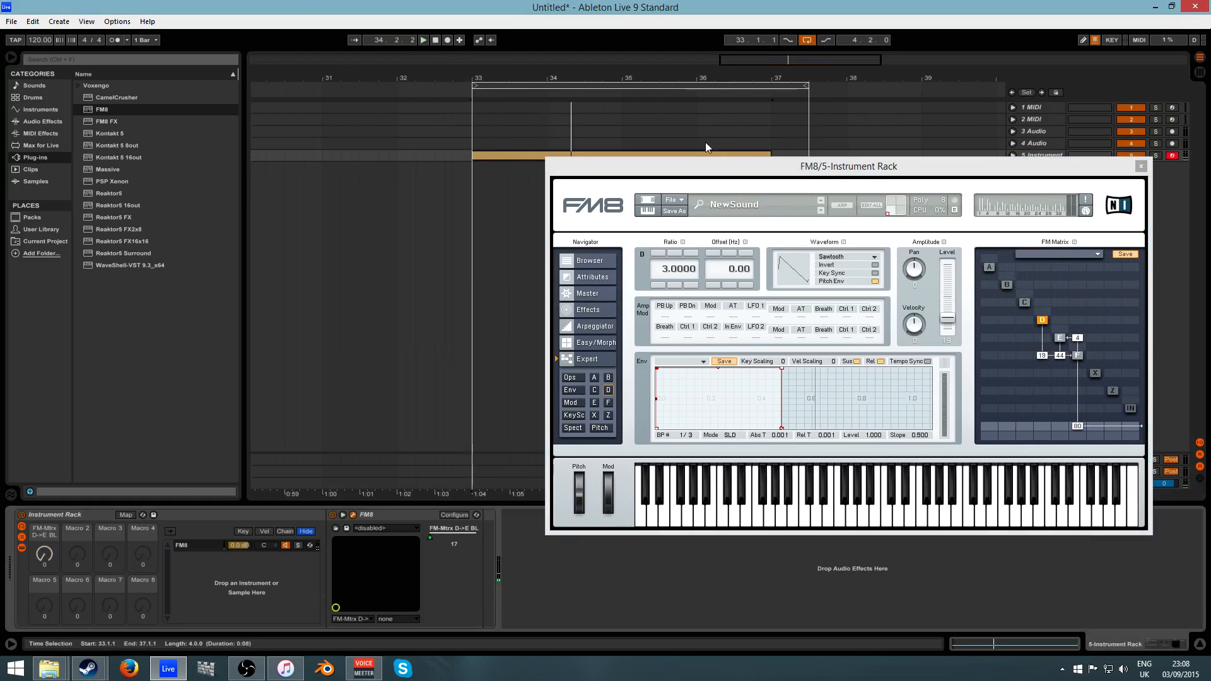
Close the FM8 plug-in window and bring the Instrument clip closer in the arrangement
left_click_drag(673, 167, 490, 171)
left_click(960, 172)
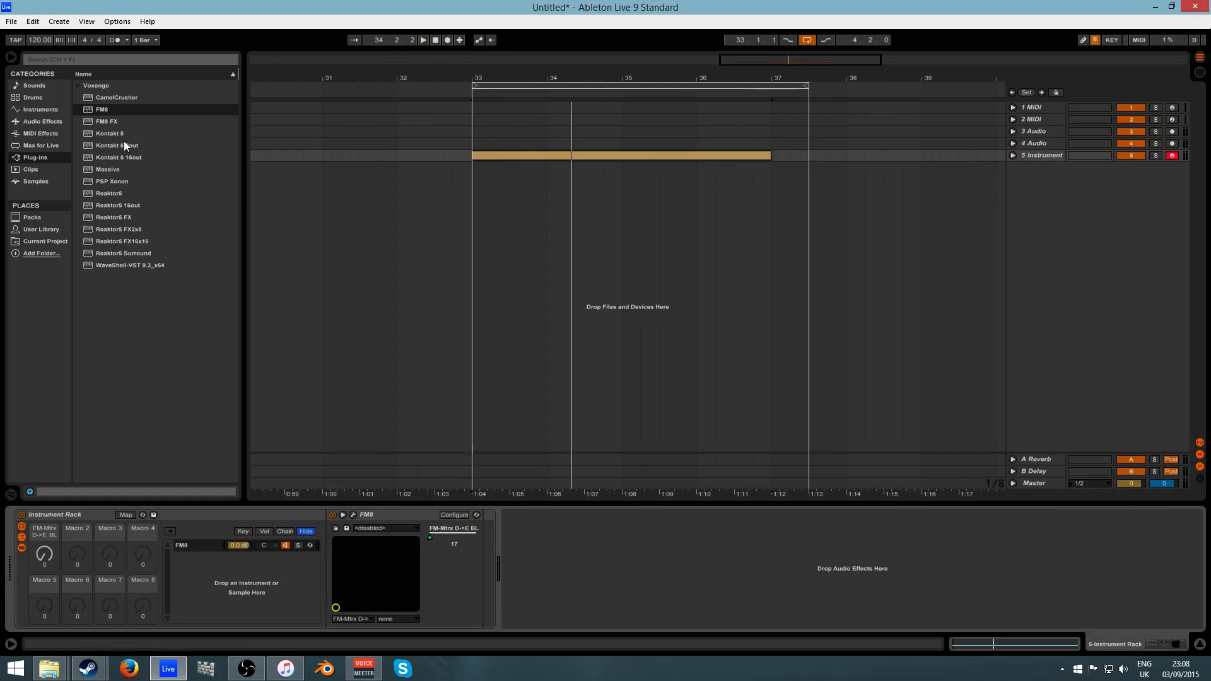
left_click_drag(395, 81, 330, 135)
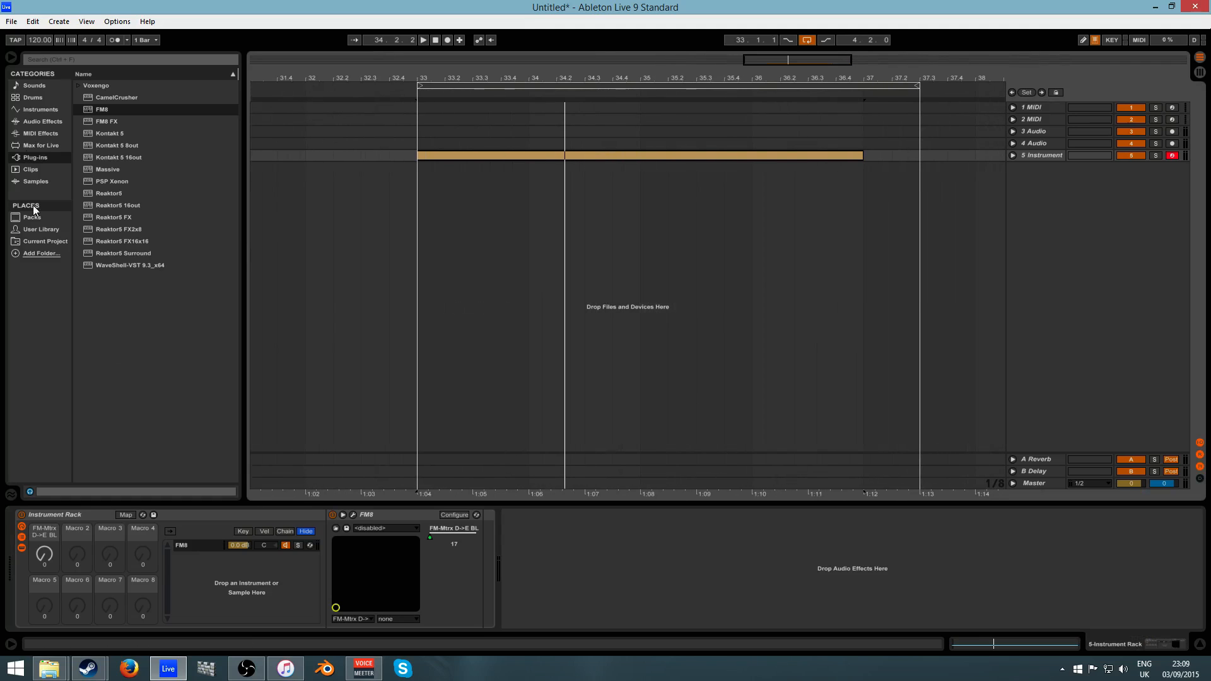
Add an Auto Filter from the audio effects after FM8 and set its filter type to notch
left_click(37, 123)
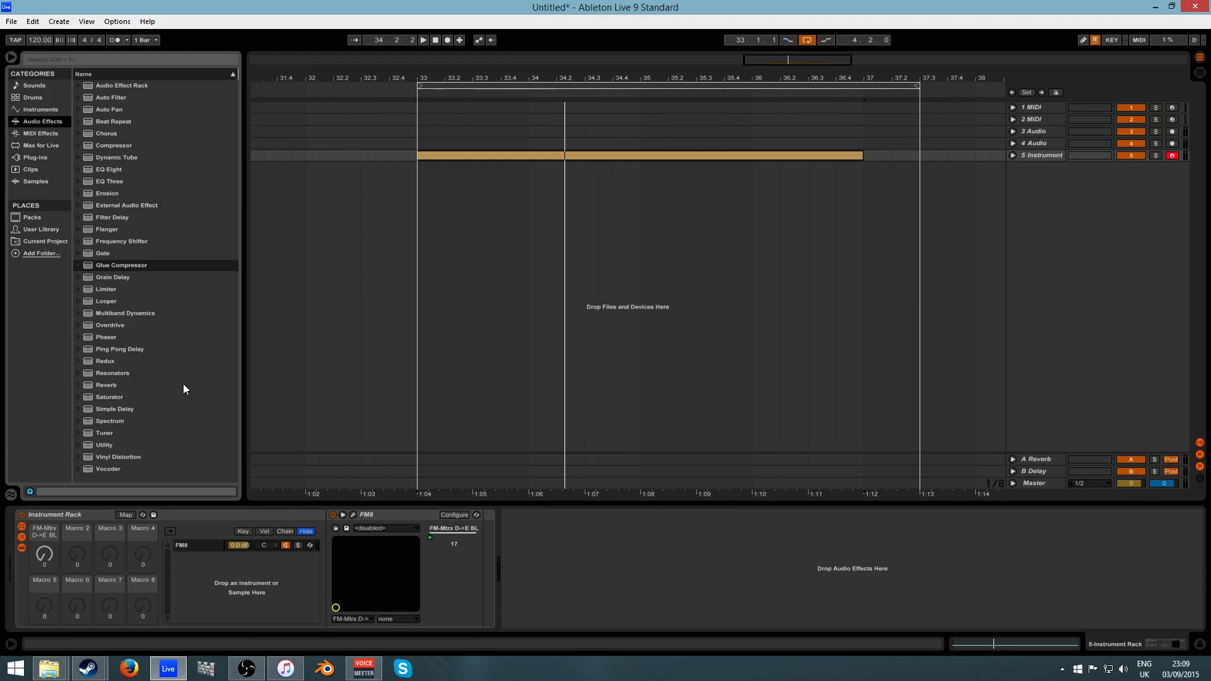
left_click(105, 111)
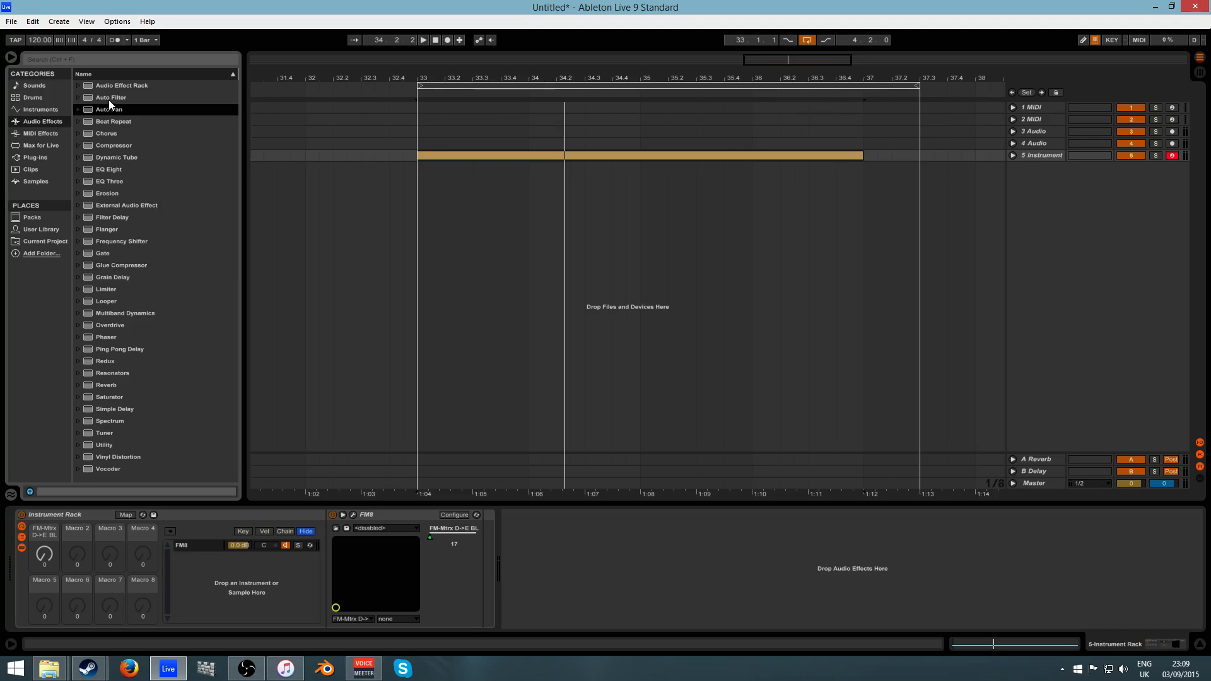
left_click_drag(108, 98, 442, 539)
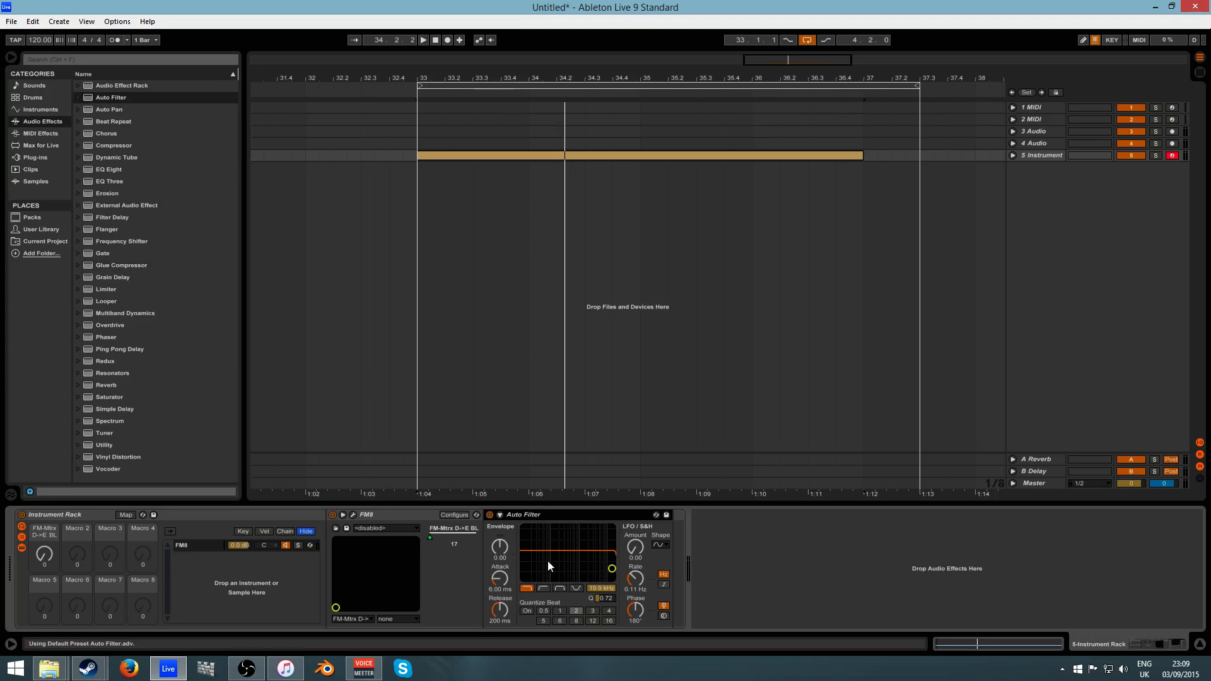
left_click(575, 589)
Map the Auto Filter's frequency to Macro 1 of the Instrument Rack
left_click(125, 515)
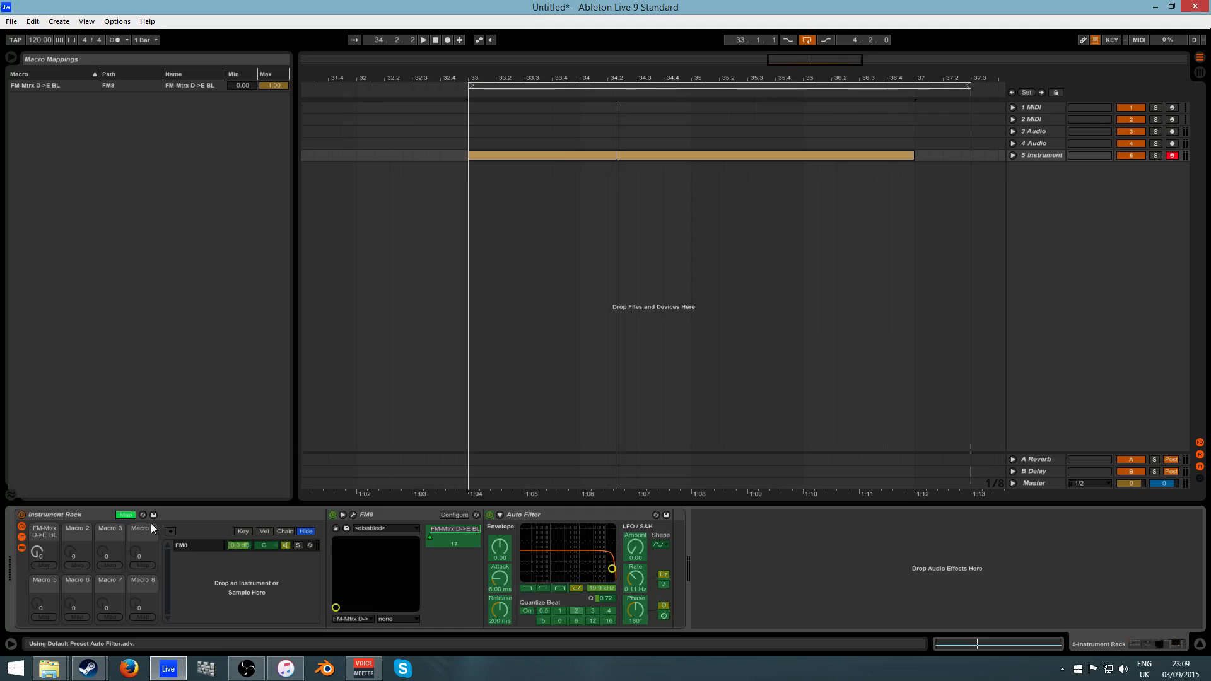
left_click(600, 590)
left_click(44, 566)
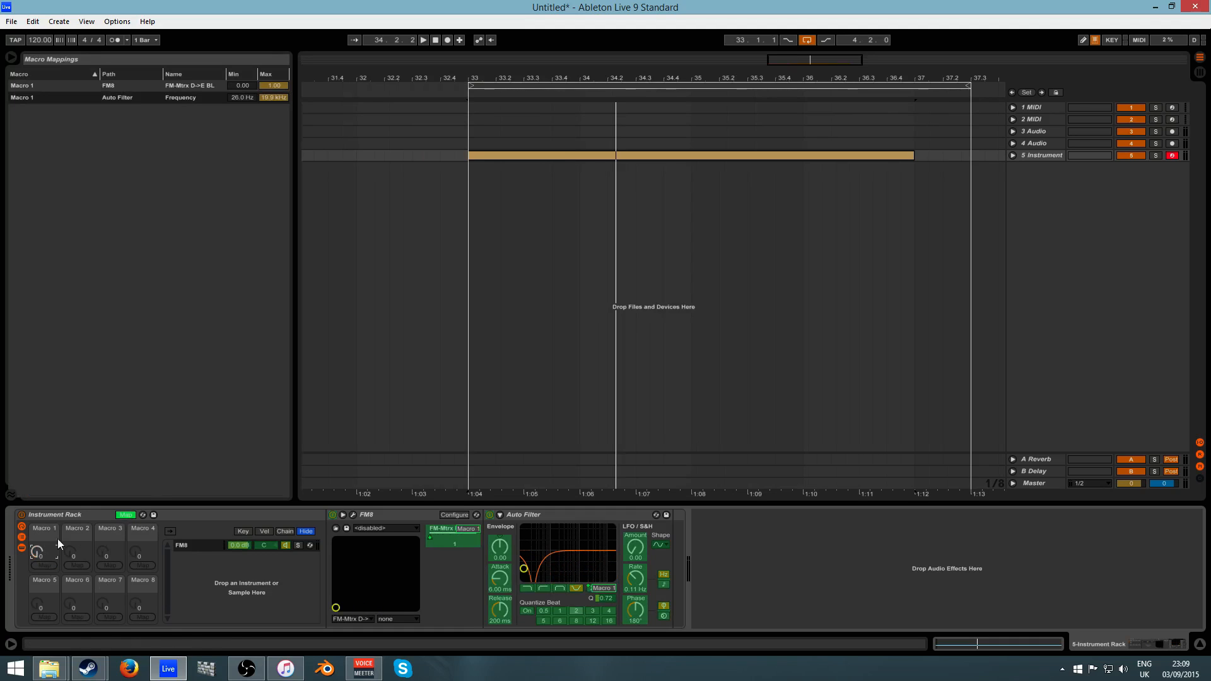
Limit the filter frequency's macro mapping to 95 Hz–4.90 kHz while auditioning Macro 1 up to 127, and leave mapping mode
key("space")
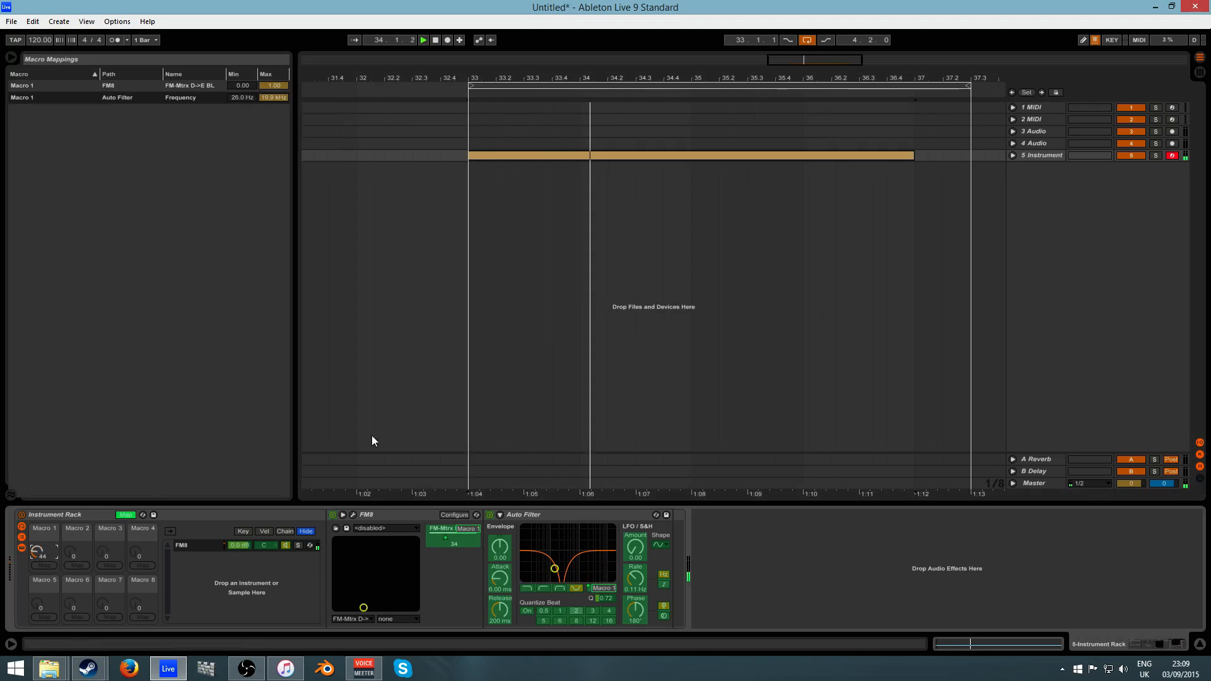
left_click_drag(240, 99, 273, 124)
left_click_drag(46, 553, 46, 499)
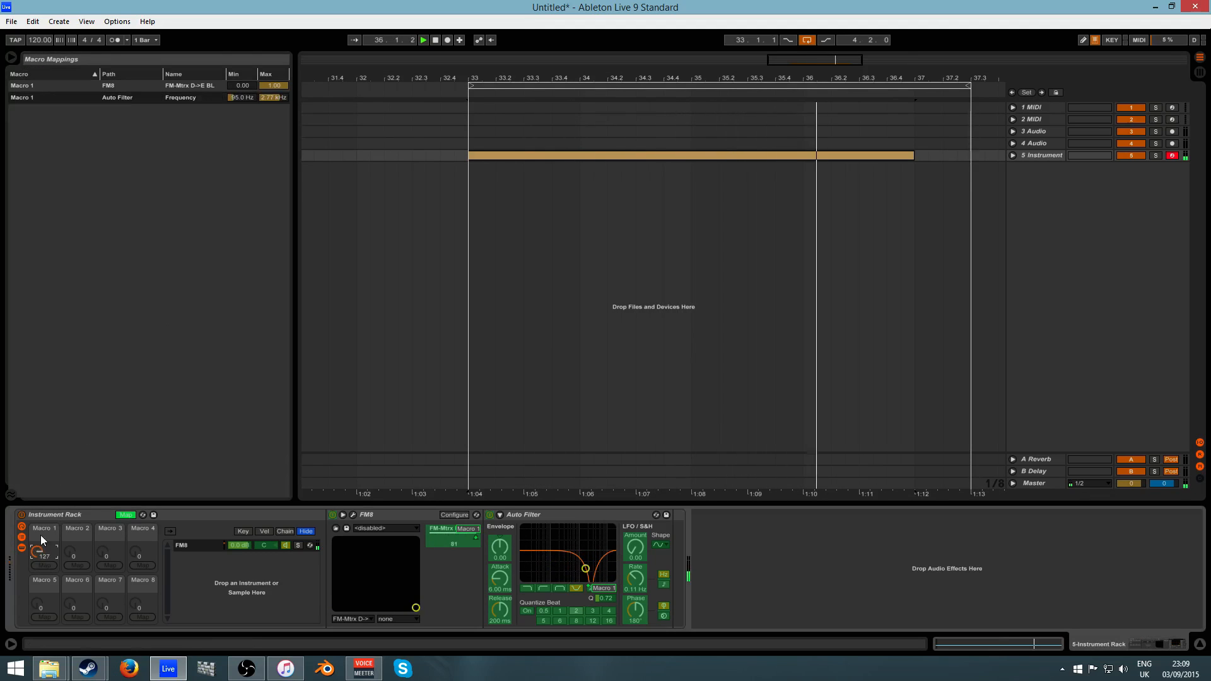
left_click_drag(277, 98, 277, 118)
mouse_move(41, 554)
left_mouse_down()
mouse_move(42, 628)
mouse_move(41, 548)
left_mouse_up()
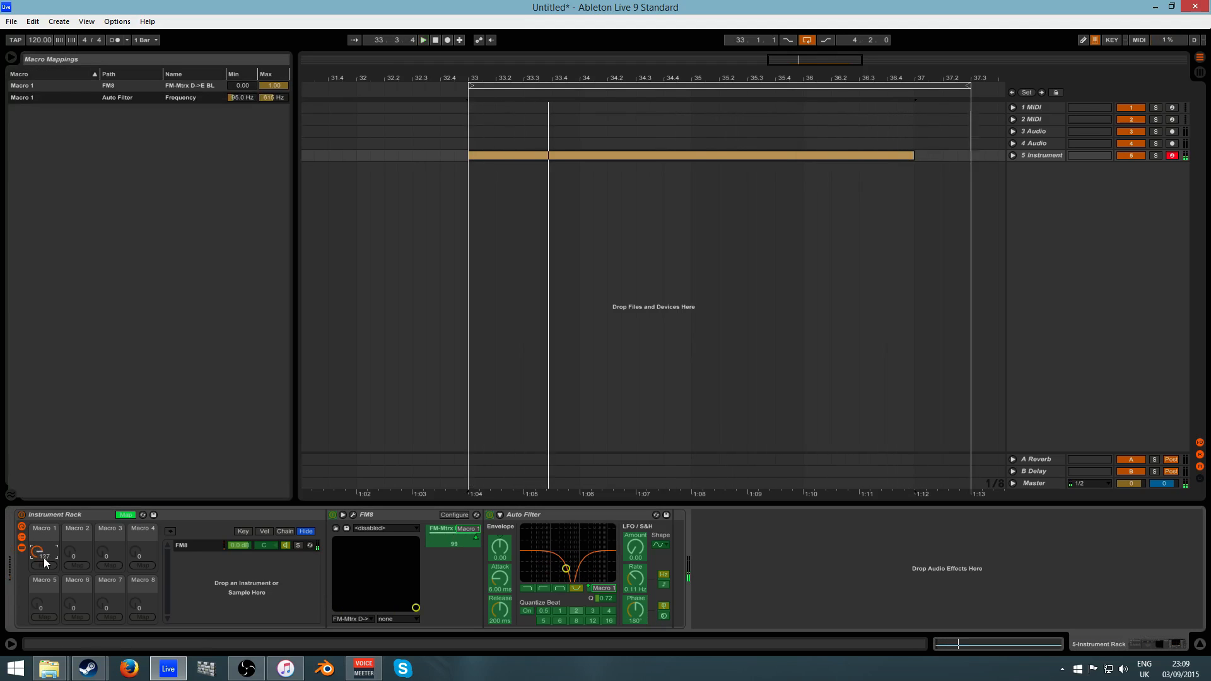
left_click_drag(273, 97, 274, 95)
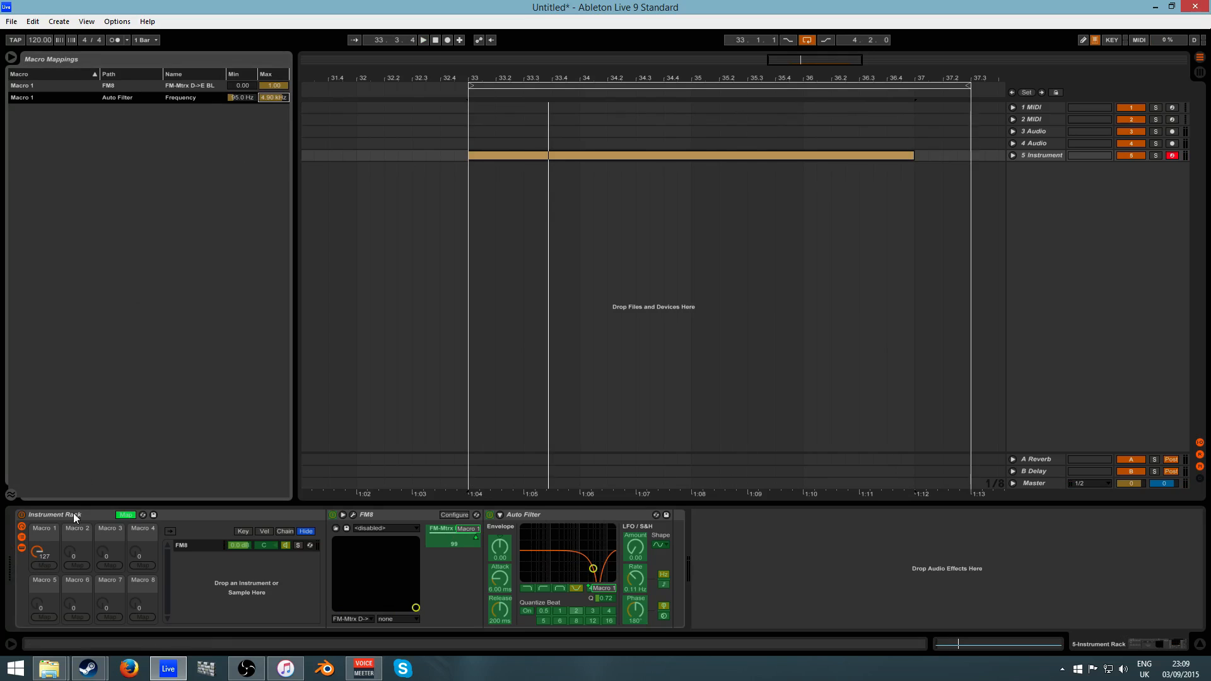
mouse_move(42, 554)
left_mouse_down()
mouse_move(42, 615)
mouse_move(42, 549)
left_mouse_up()
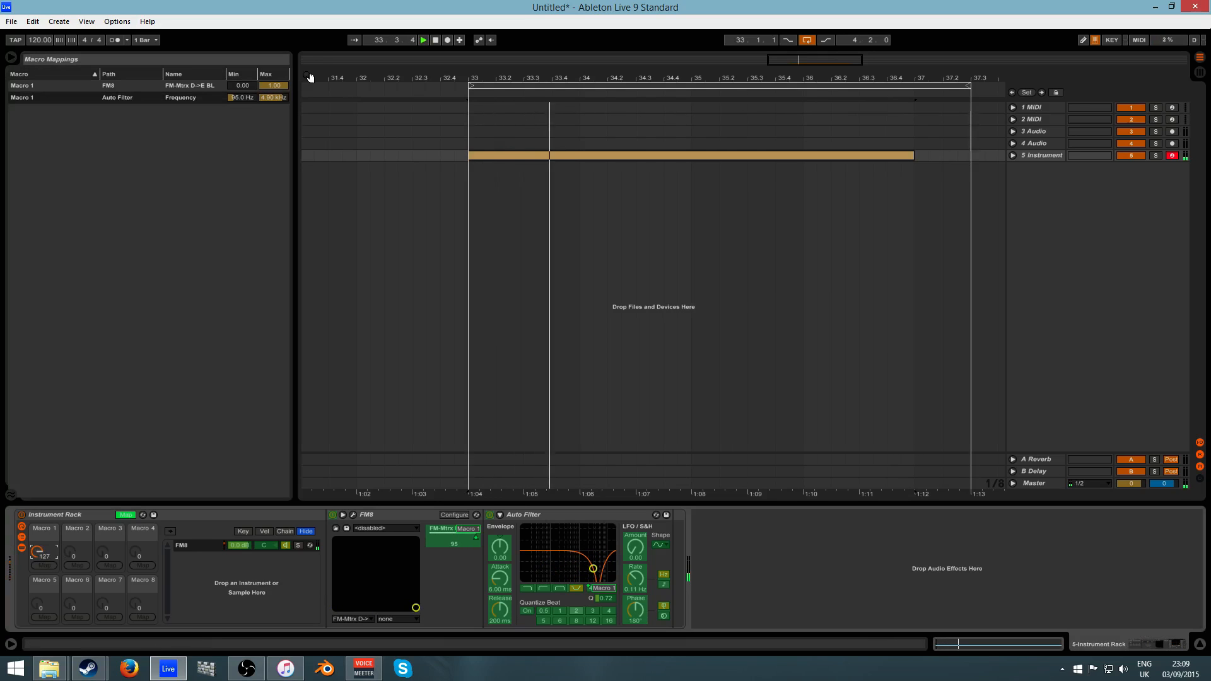
key("space")
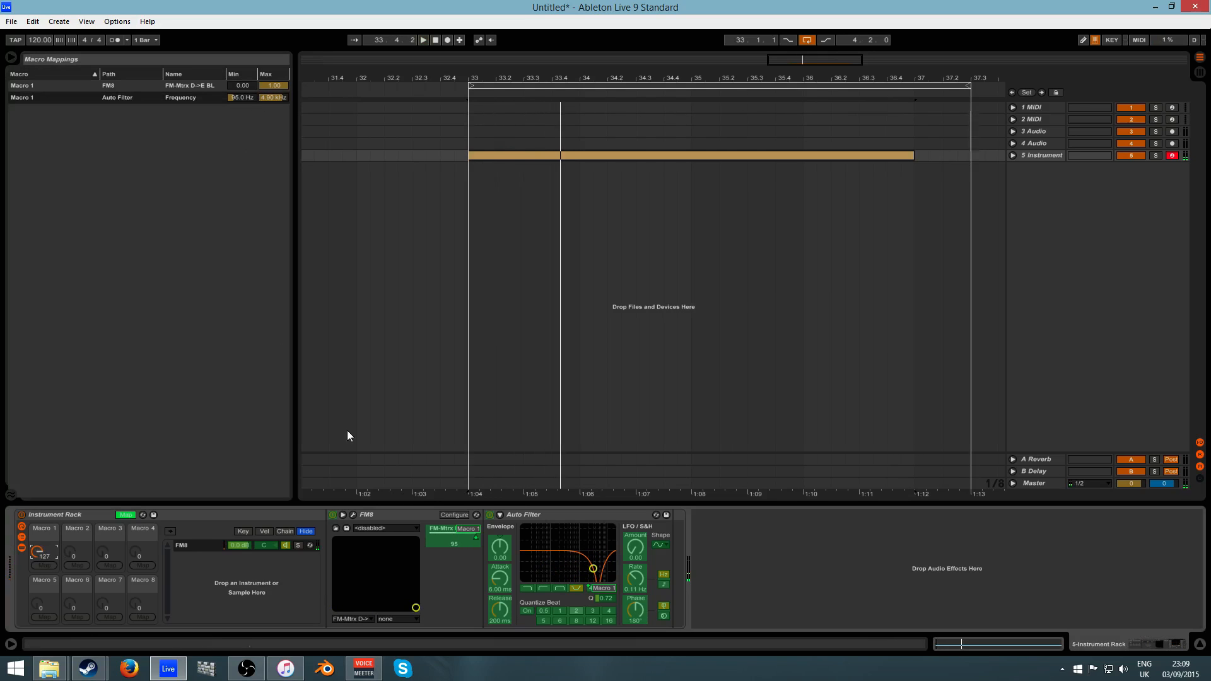
left_click(122, 516)
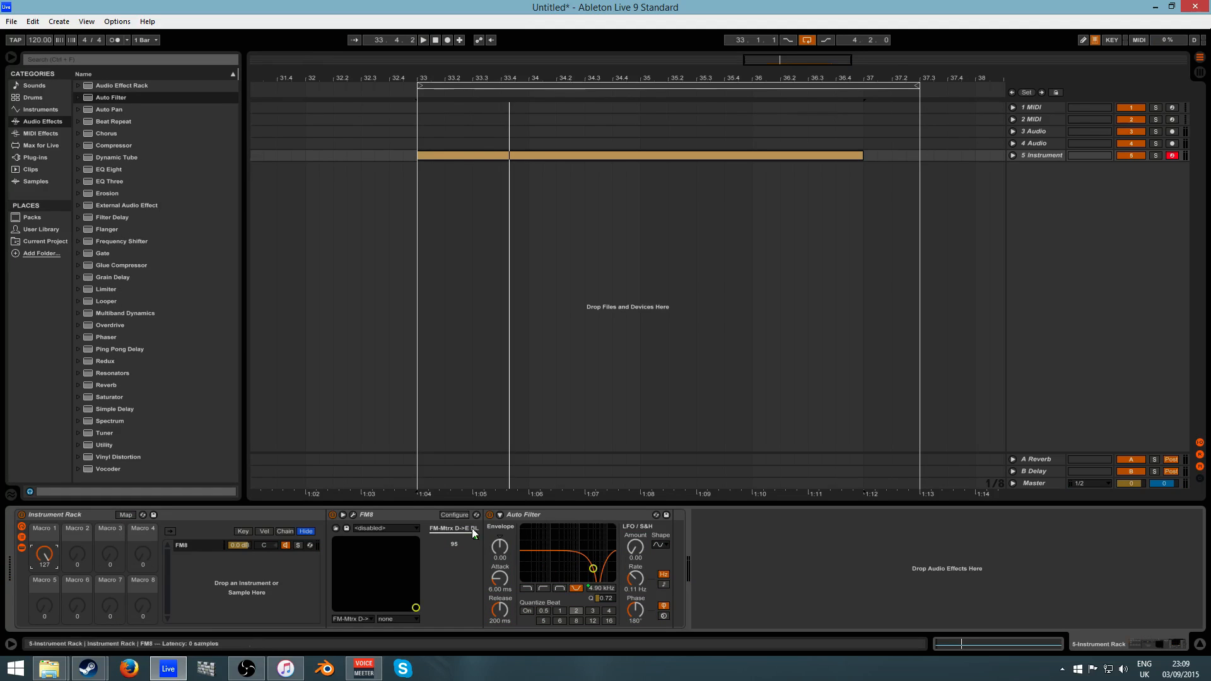
Play the clip while sweeping Macro 1 and trying different Auto Filter Q values, settling on a Q of 0.79
key("space")
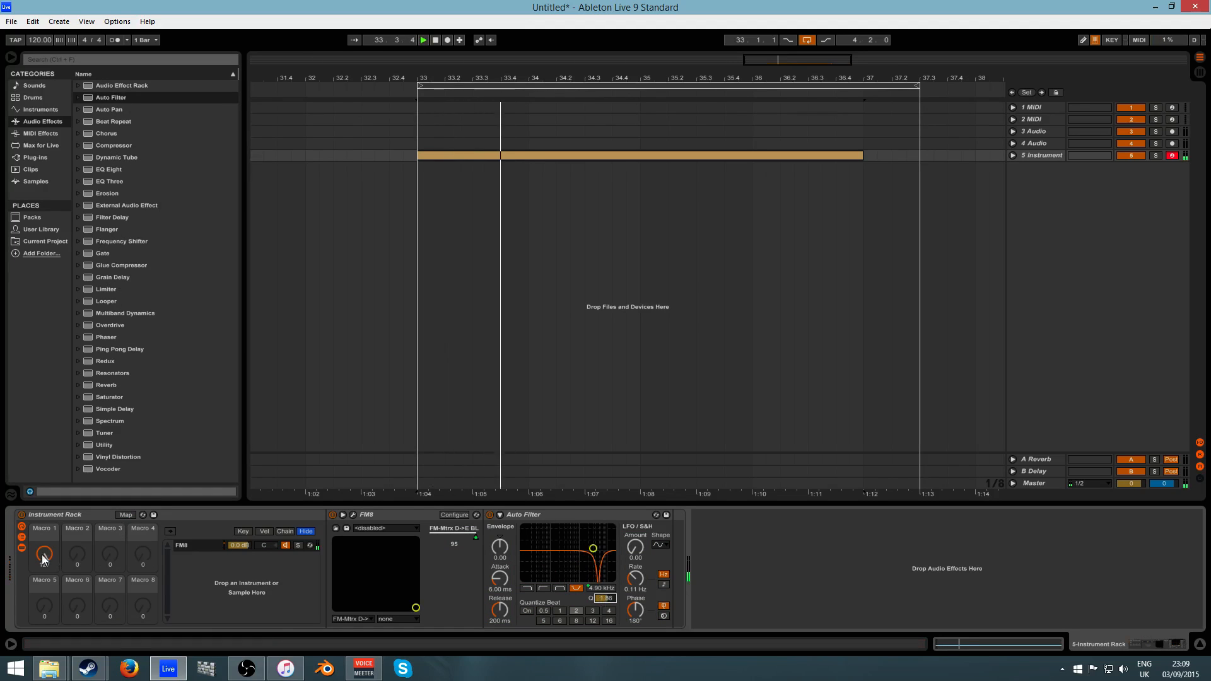
mouse_move(44, 555)
left_mouse_down()
mouse_move(44, 621)
mouse_move(43, 551)
left_mouse_up()
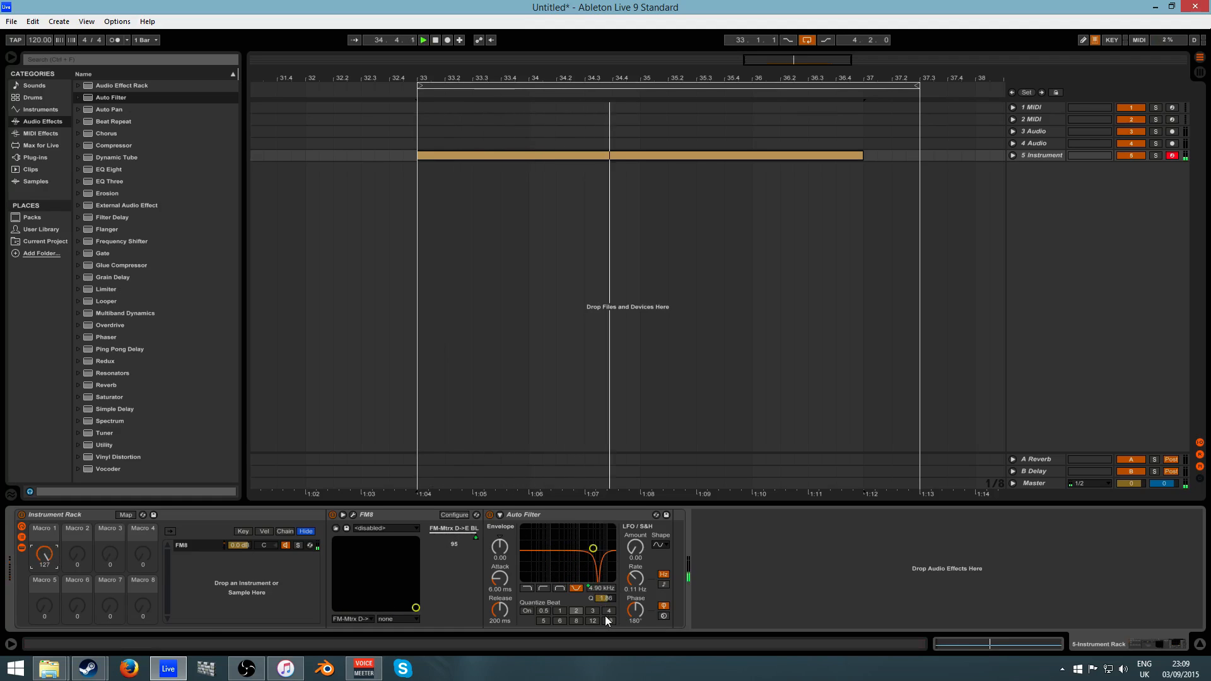
left_click_drag(606, 599, 606, 649)
mouse_move(62, 565)
left_mouse_down()
mouse_move(62, 618)
mouse_move(43, 552)
left_mouse_up()
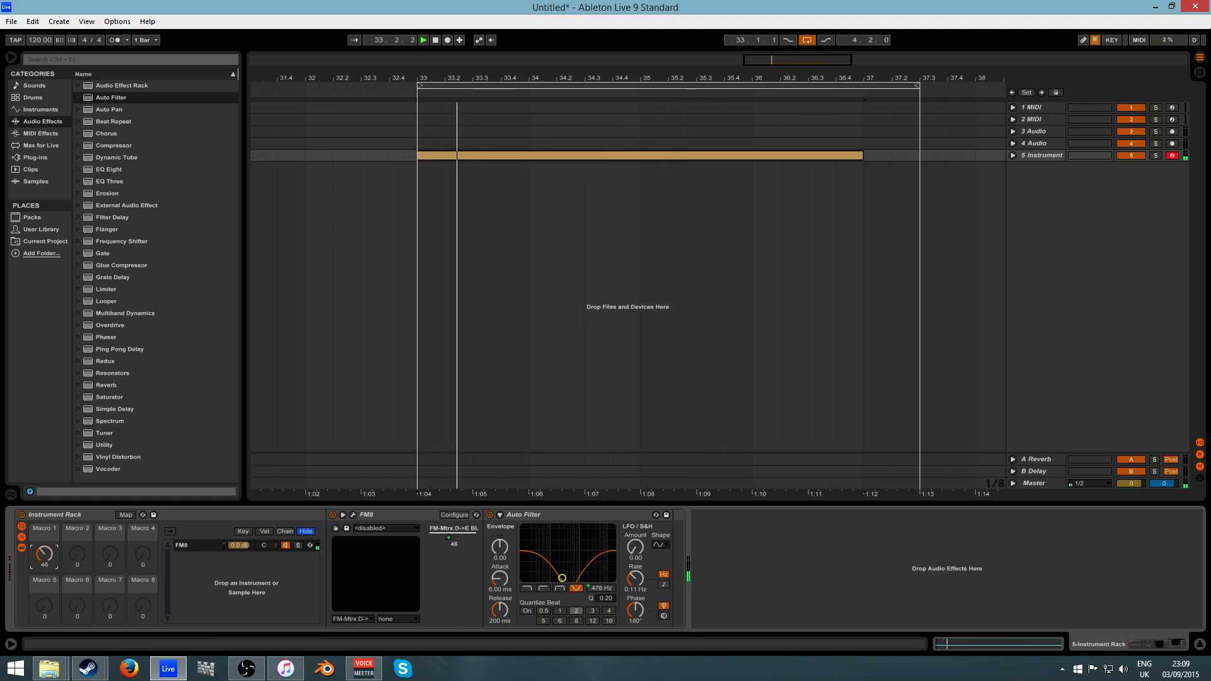
key("space")
left_click_drag(606, 599, 605, 596)
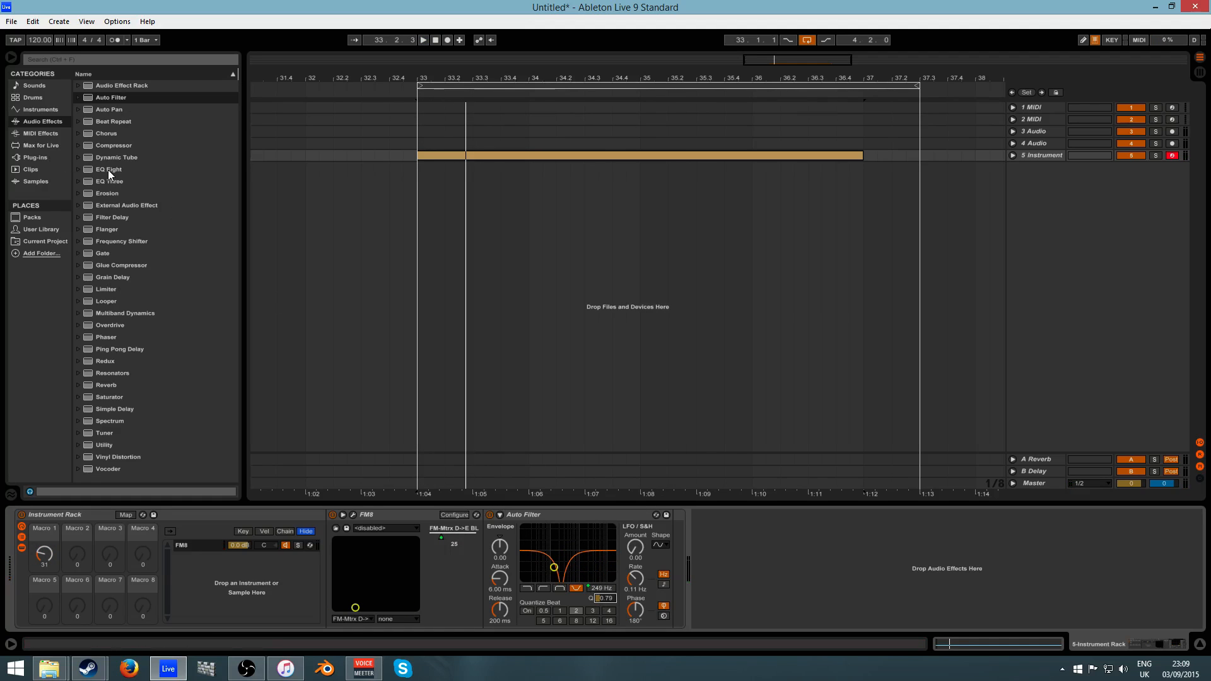
Add a Glue Compressor after the Auto Filter, shorten its attack, and lower its threshold to -27.3 dB during playback
double_click(116, 266)
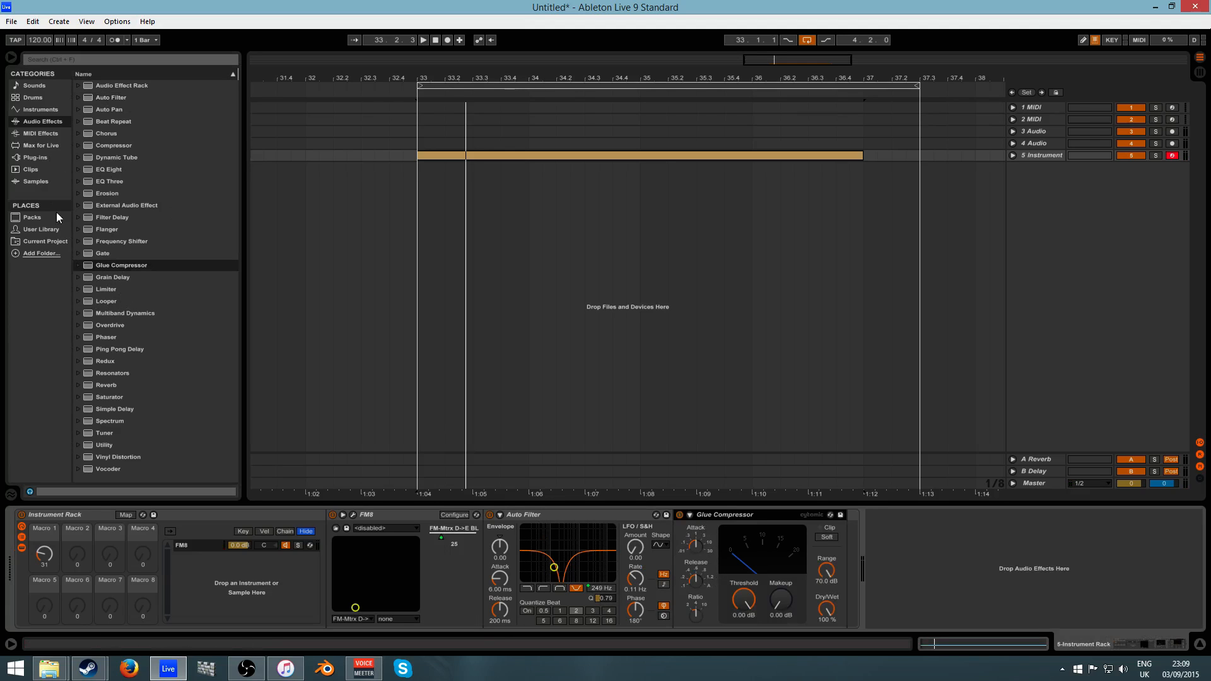
left_click(33, 158)
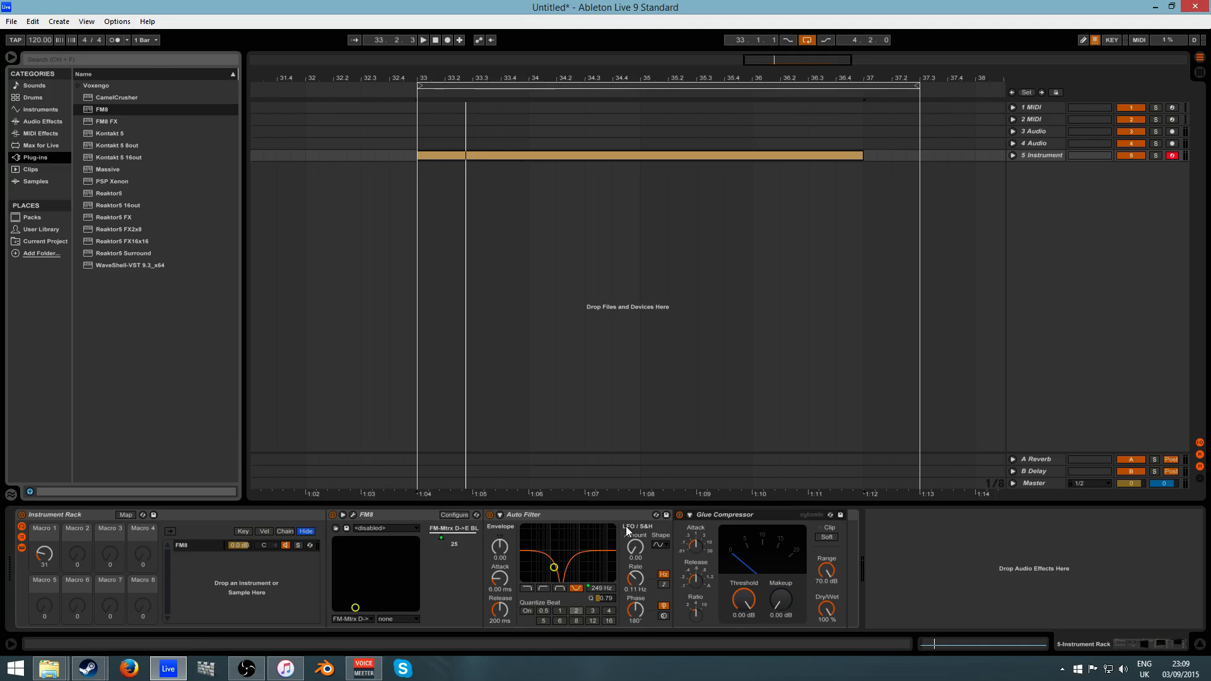
left_click(699, 546)
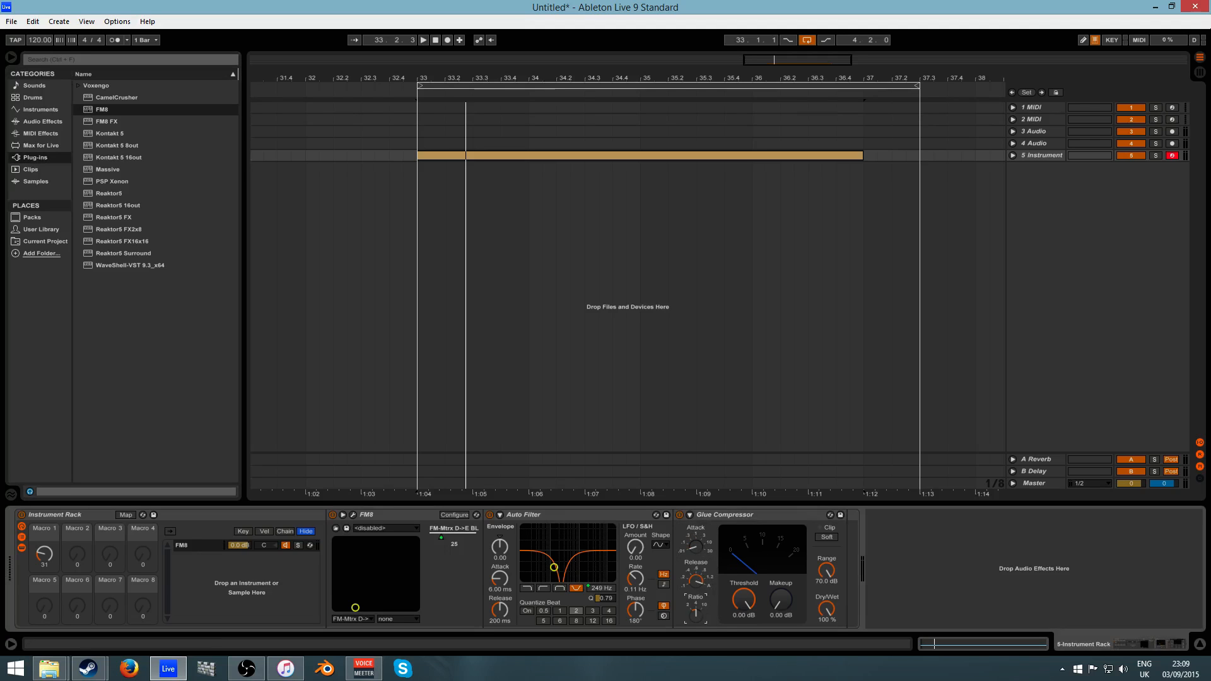
key("space")
left_click_drag(744, 600, 744, 680)
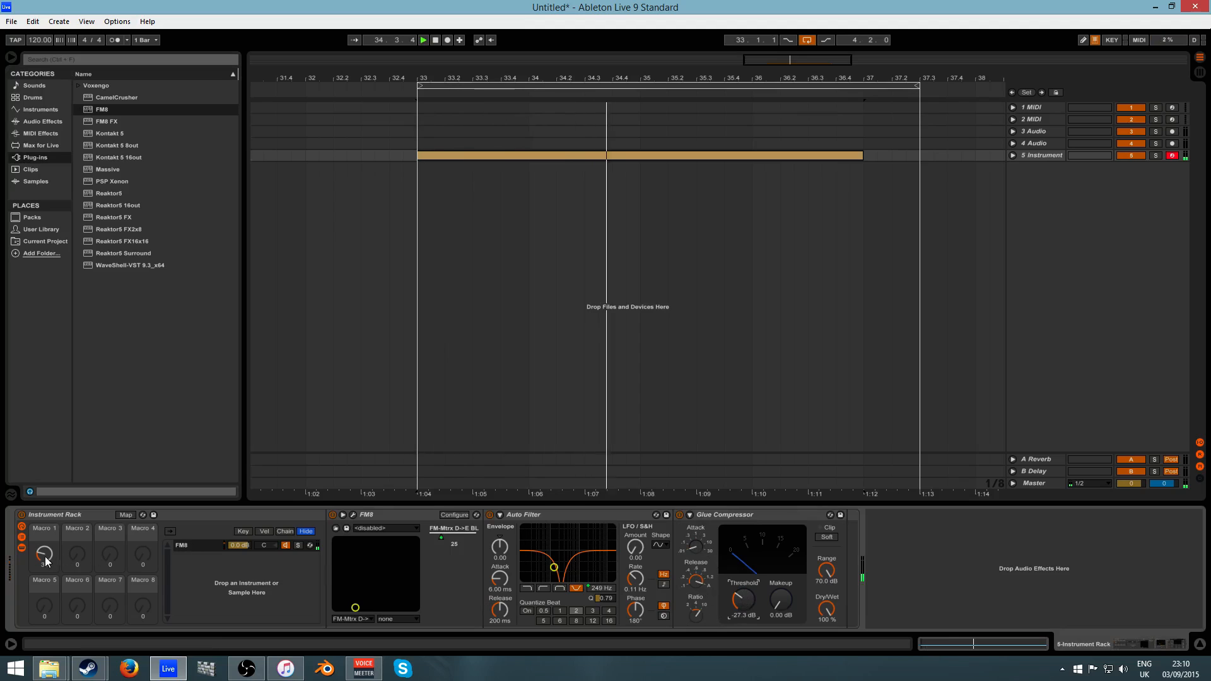
Enable the Glue Compressor's soft clipping and set its makeup to 13 dB, sweeping Macro 1 down to 0 and up to 127
left_click_drag(45, 558, 45, 587)
left_click(826, 537)
left_click_drag(781, 600, 781, 521)
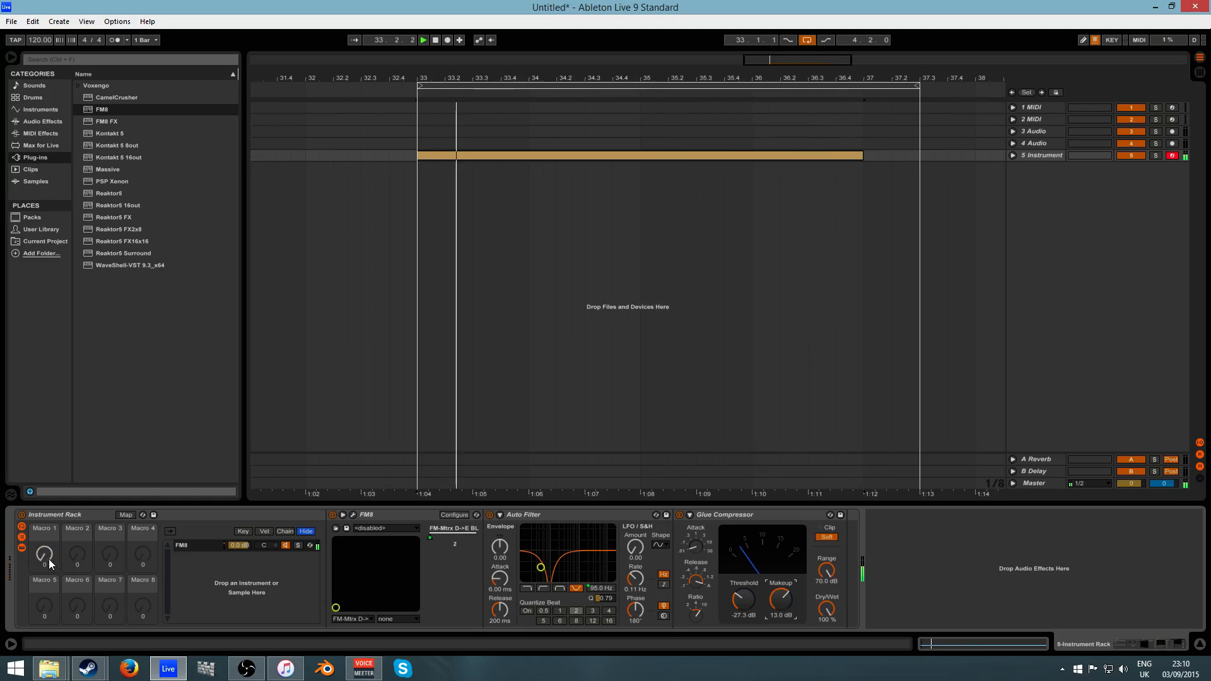
left_click_drag(46, 559, 47, 470)
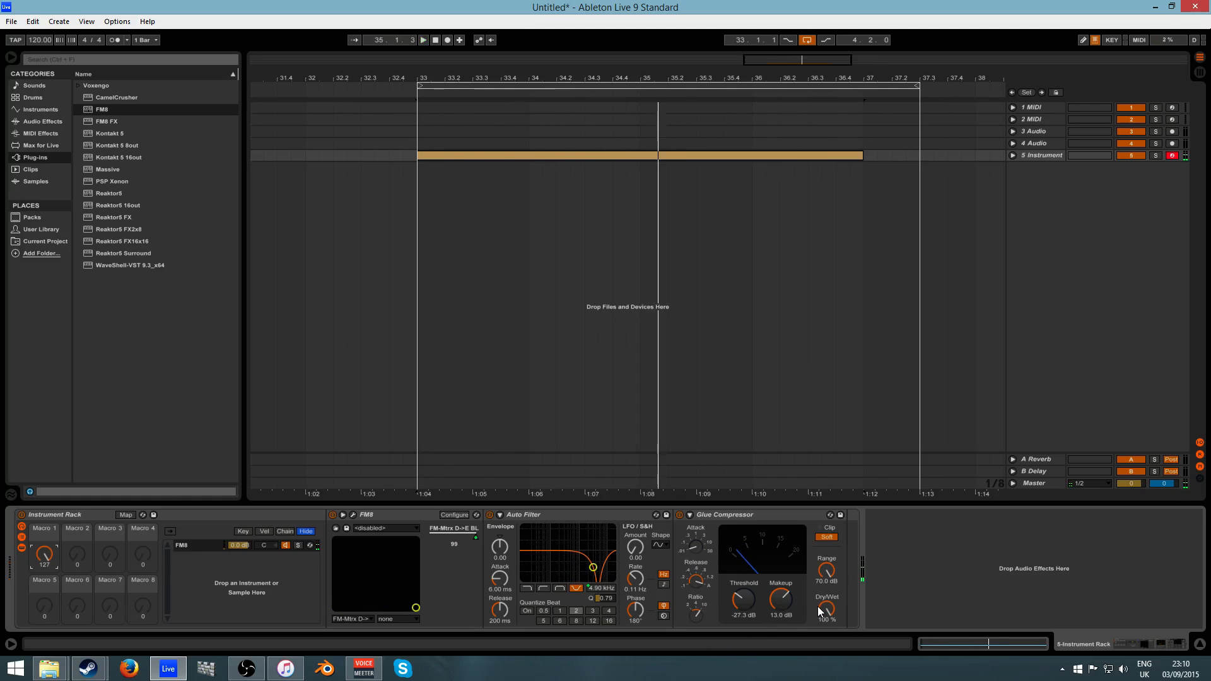
Add a Utility with -6 dB gain after the Glue Compressor, and raise the compressor's makeup to 20 dB before bypassing it
left_click(50, 124)
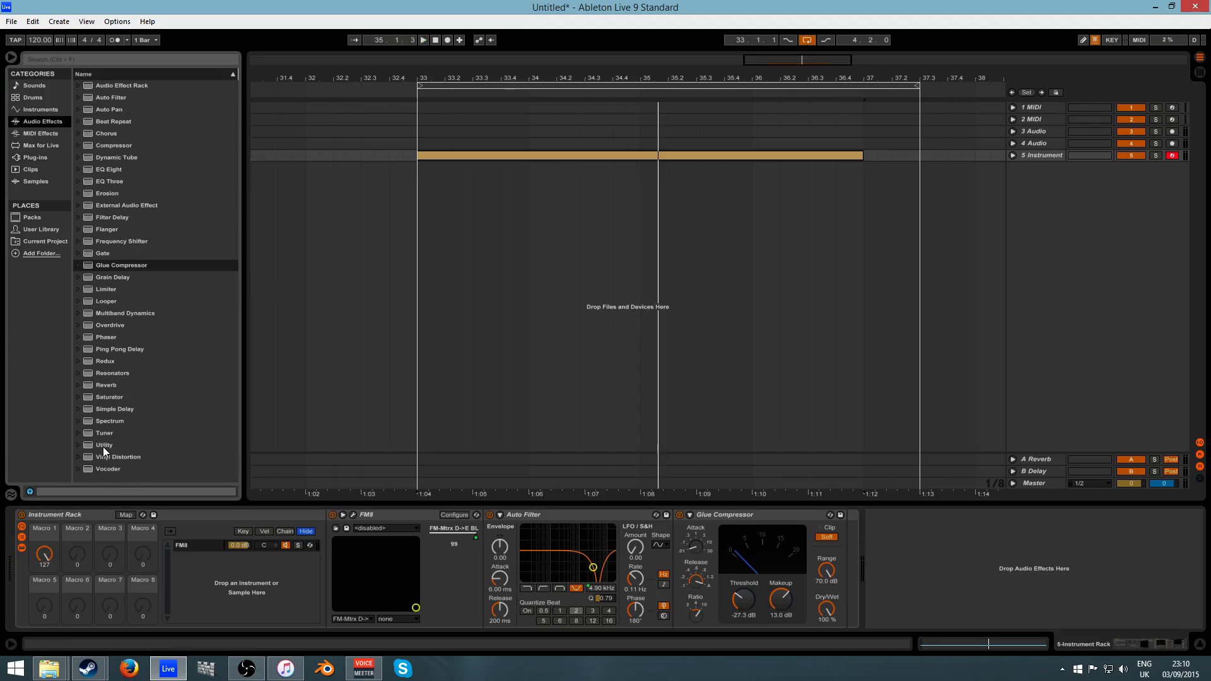
left_click_drag(104, 446, 798, 590)
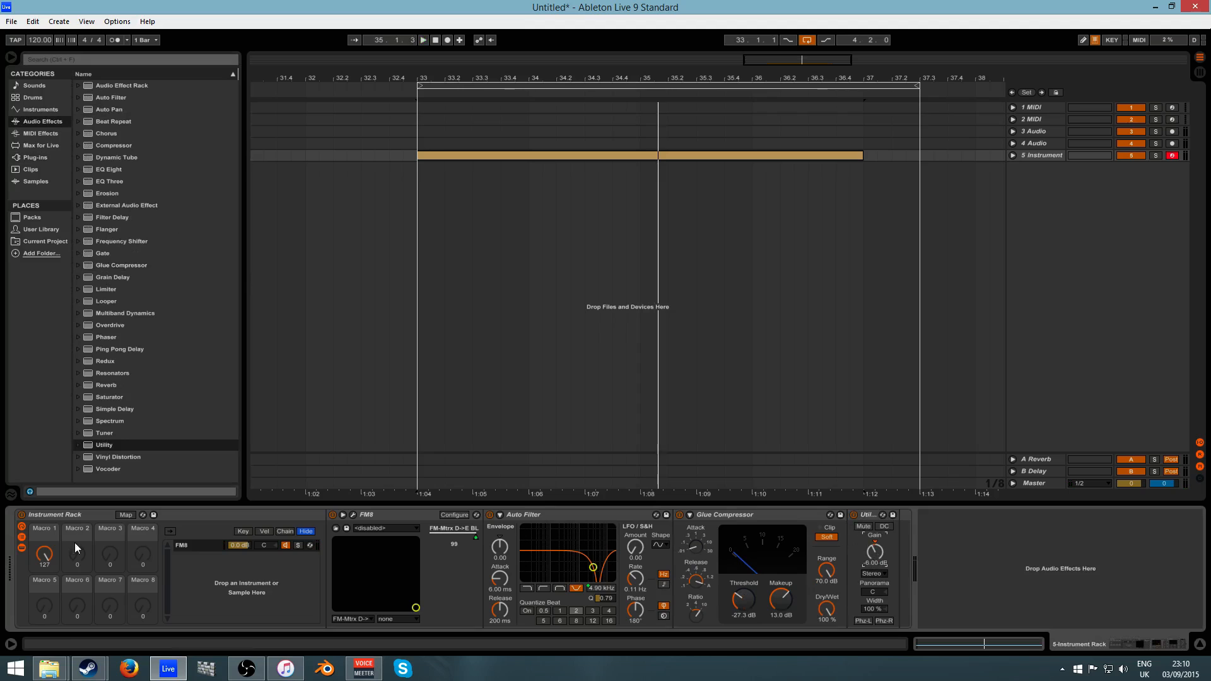
key("space")
left_click_drag(781, 600, 782, 564)
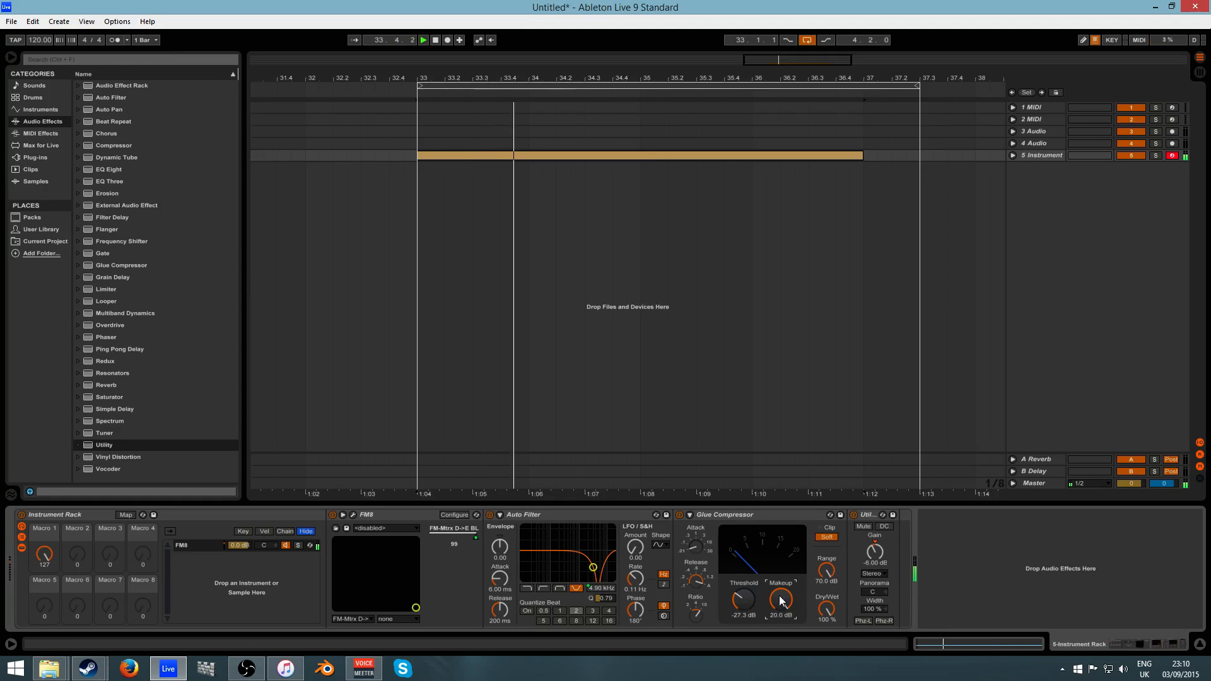
mouse_move(44, 554)
left_mouse_down()
mouse_move(44, 571)
mouse_move(44, 554)
left_mouse_up()
key("space")
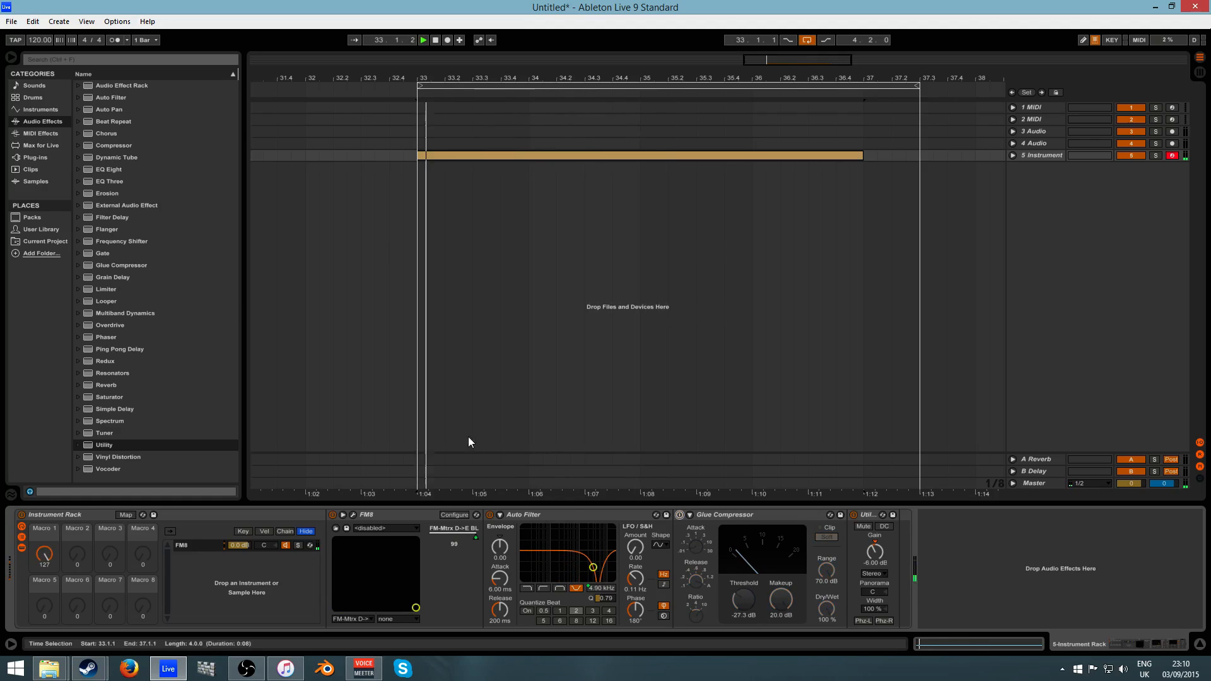
Insert an Overdrive after the Auto Filter with the Utility bypassed, setting 1.11 kHz, bandwidth 9.00, drive 21% and dry/wet 26%
left_click_drag(208, 325, 855, 546)
left_click(925, 515)
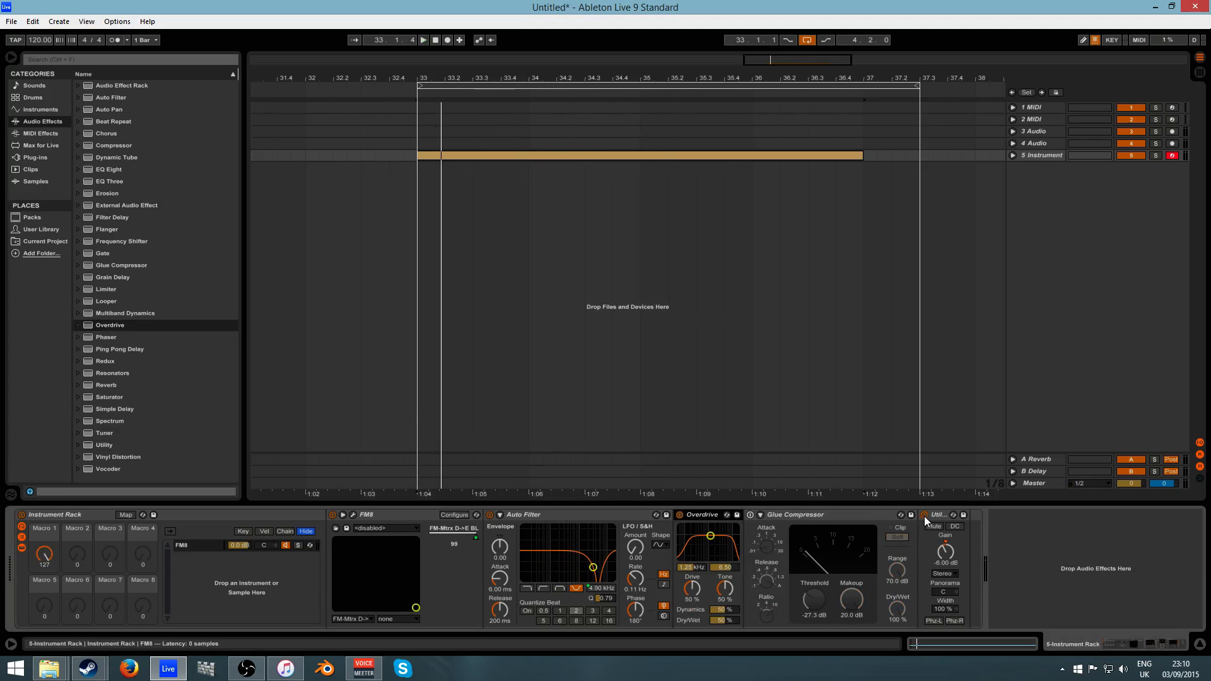
key("space")
left_click_drag(701, 569, 699, 560)
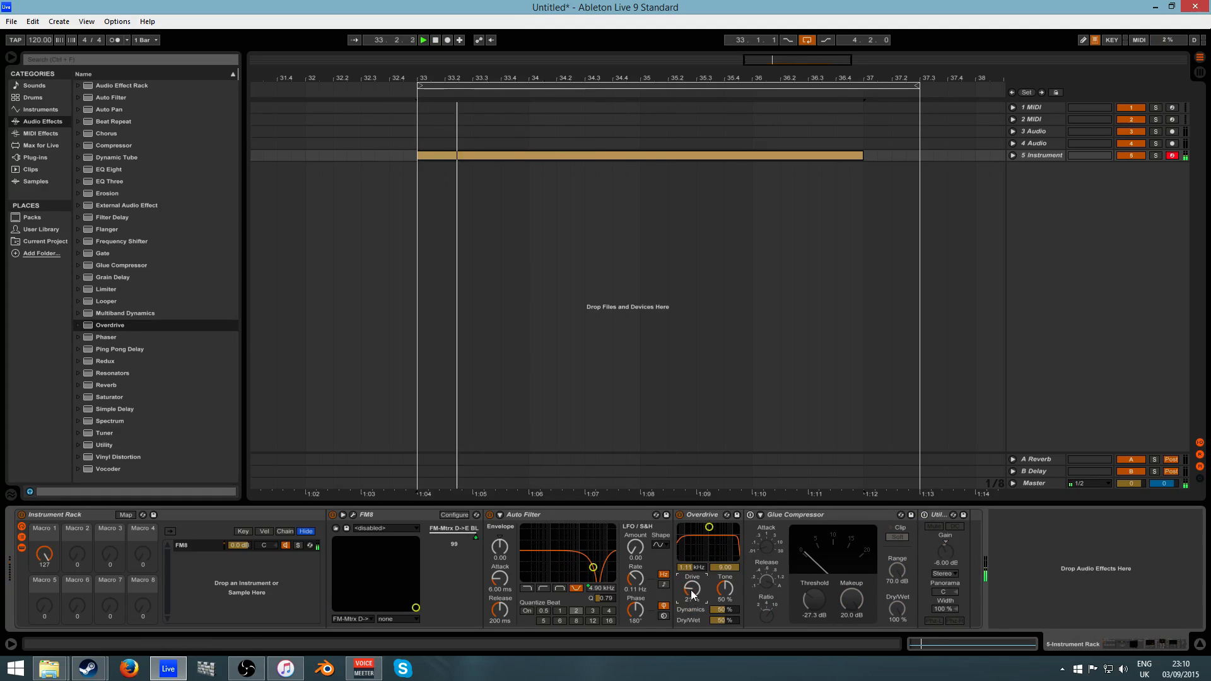
left_click_drag(44, 554, 44, 634)
key("space")
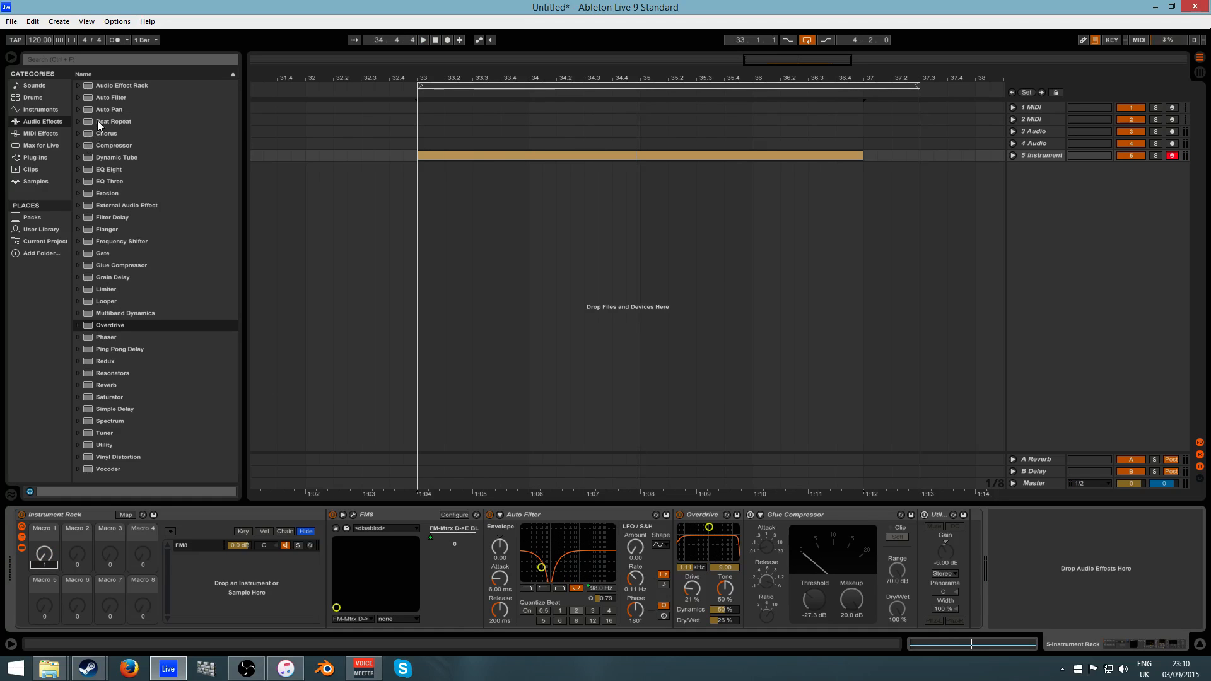
Add a second Auto Filter and the Neuro Bandpass Rack after the Overdrive, setting the rack's Frequency to 320 Hz and Dry/Wet to 60
left_click(101, 100)
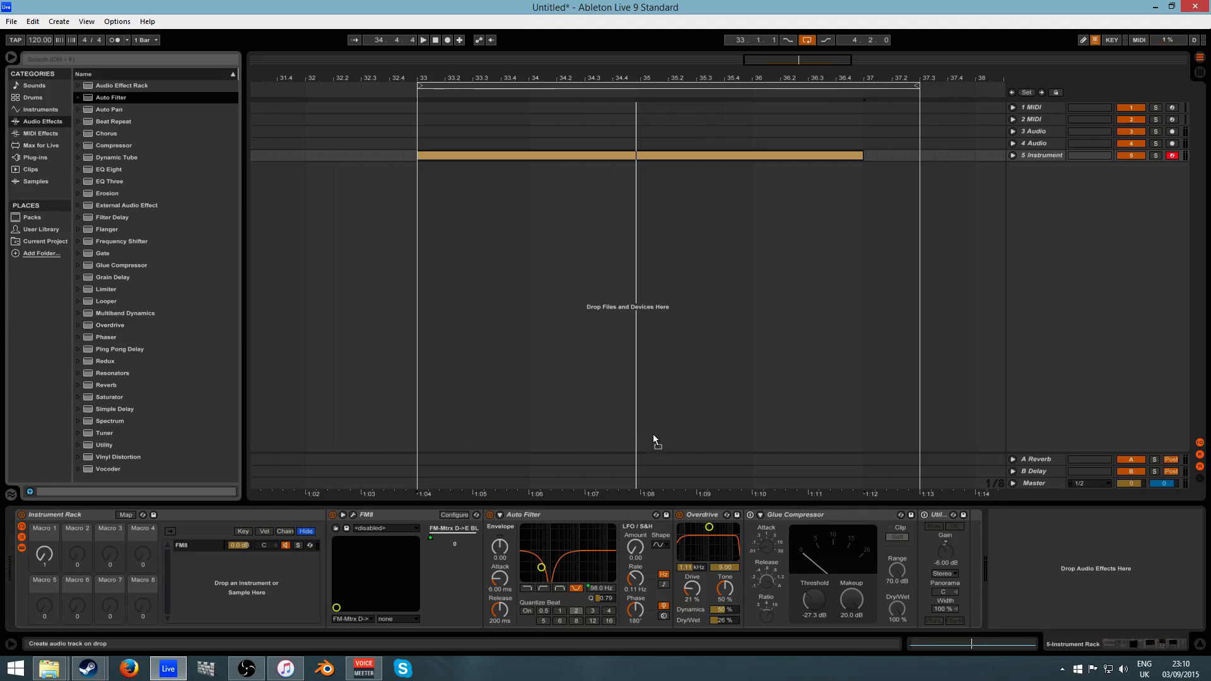
left_click_drag(101, 100, 789, 559)
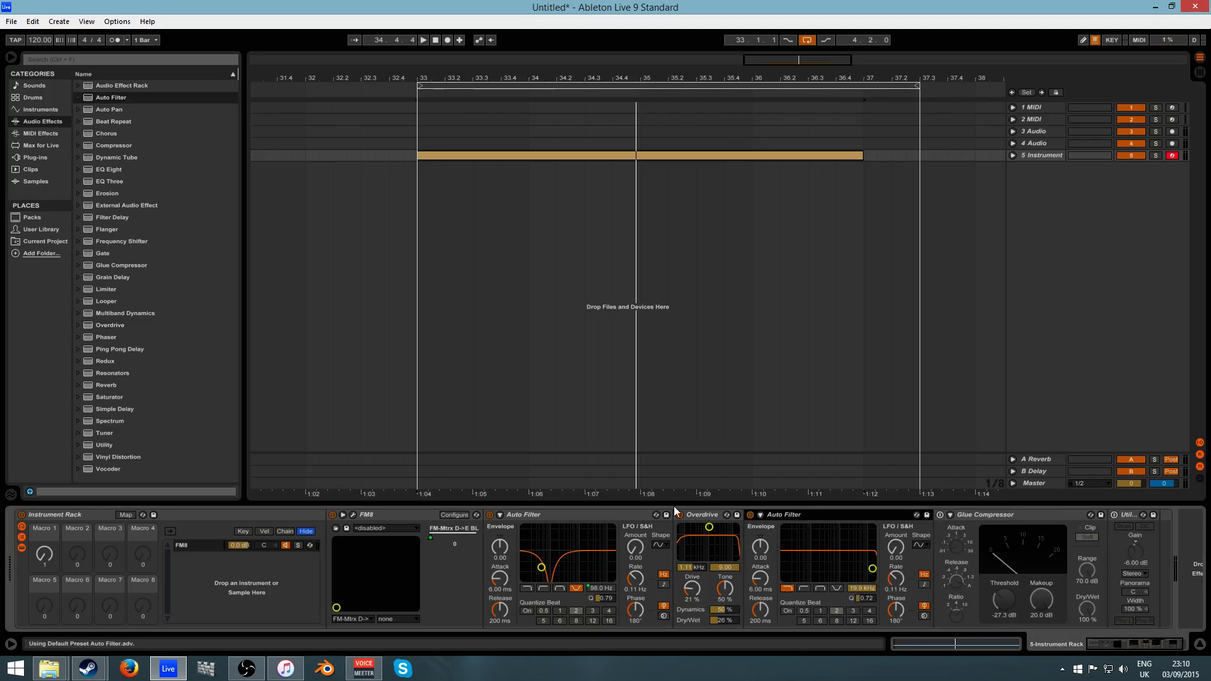
left_click(80, 86)
left_click_drag(135, 292, 847, 547)
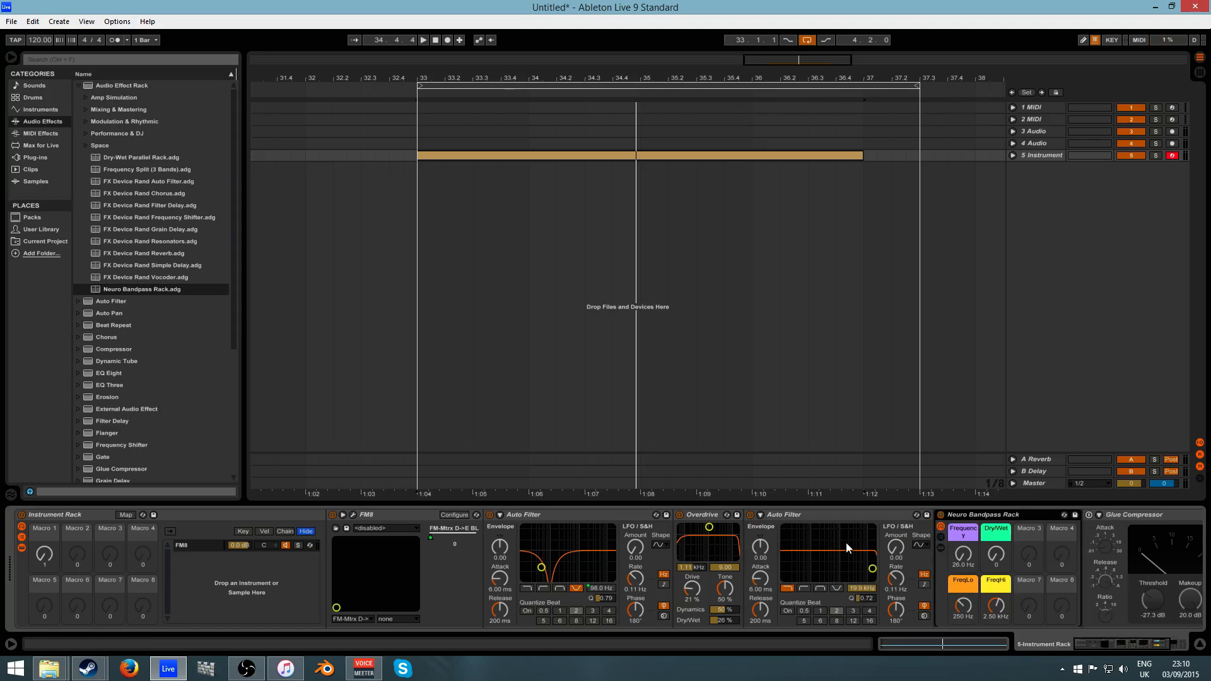
key("space")
left_click_drag(996, 556, 964, 526)
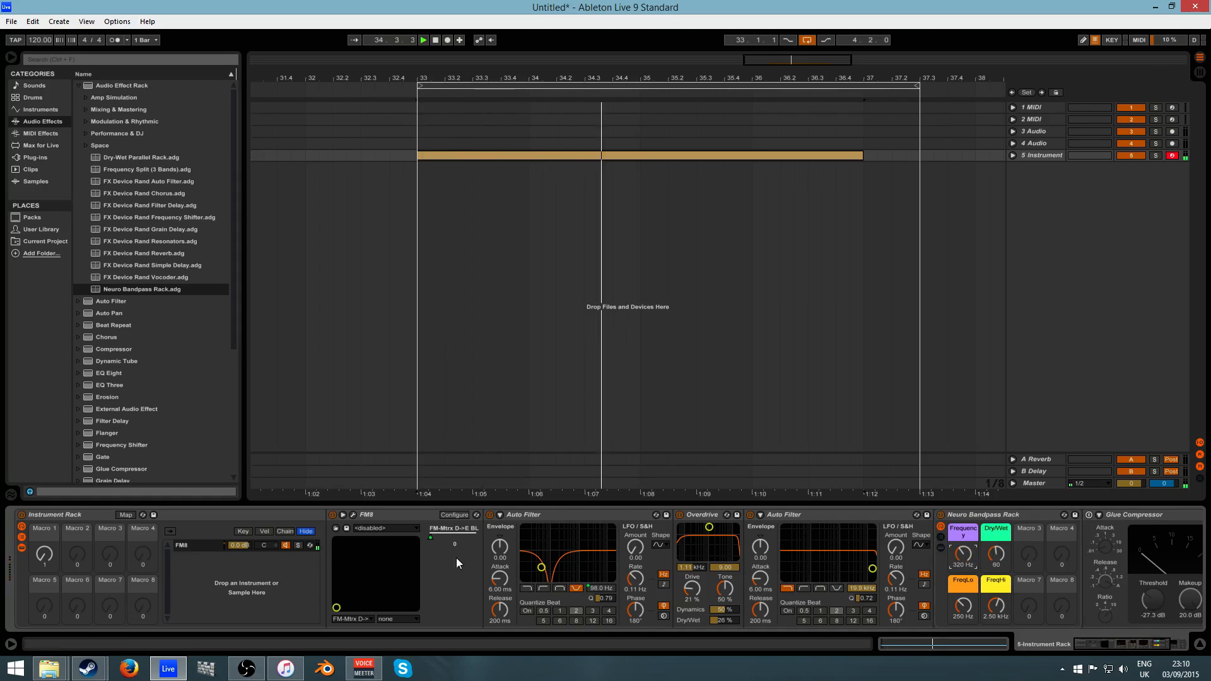
Show the Neuro Bandpass Rack's Frequency in its own automation lane on 5 Instrument and draw a slight rise across the clip
left_click(1013, 156)
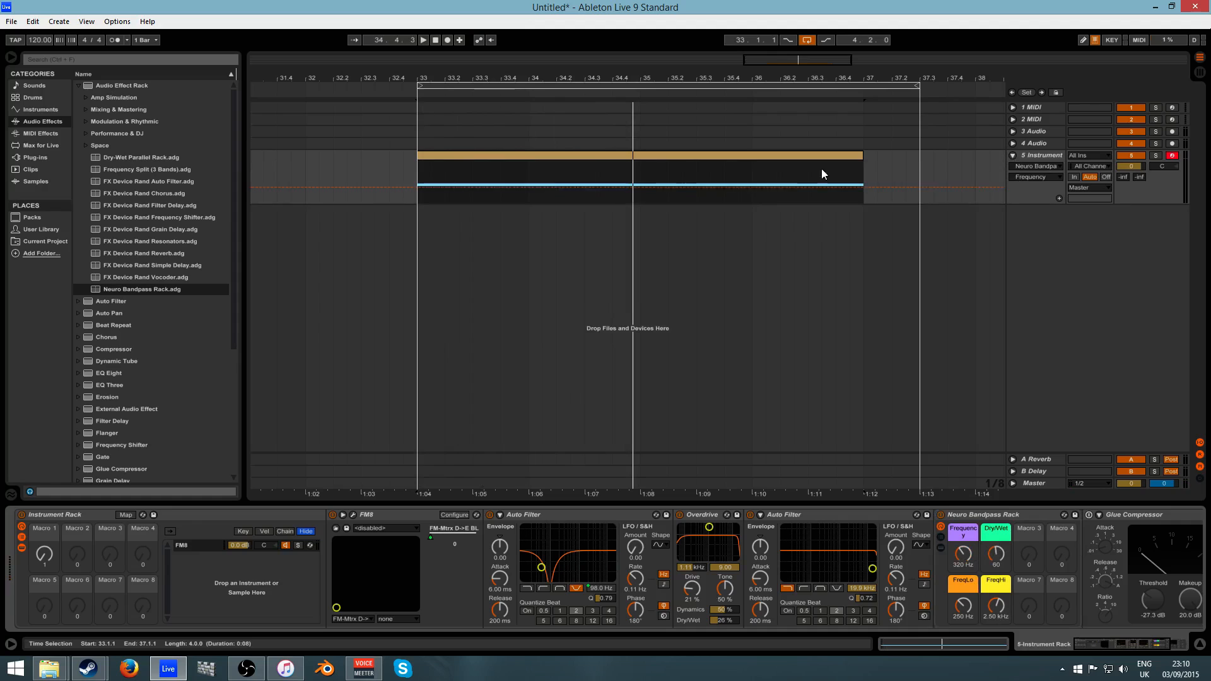
left_click(1059, 198)
left_click_drag(417, 212, 830, 222)
left_click_drag(695, 201, 683, 201)
left_click_drag(417, 218, 417, 224)
left_click(431, 214)
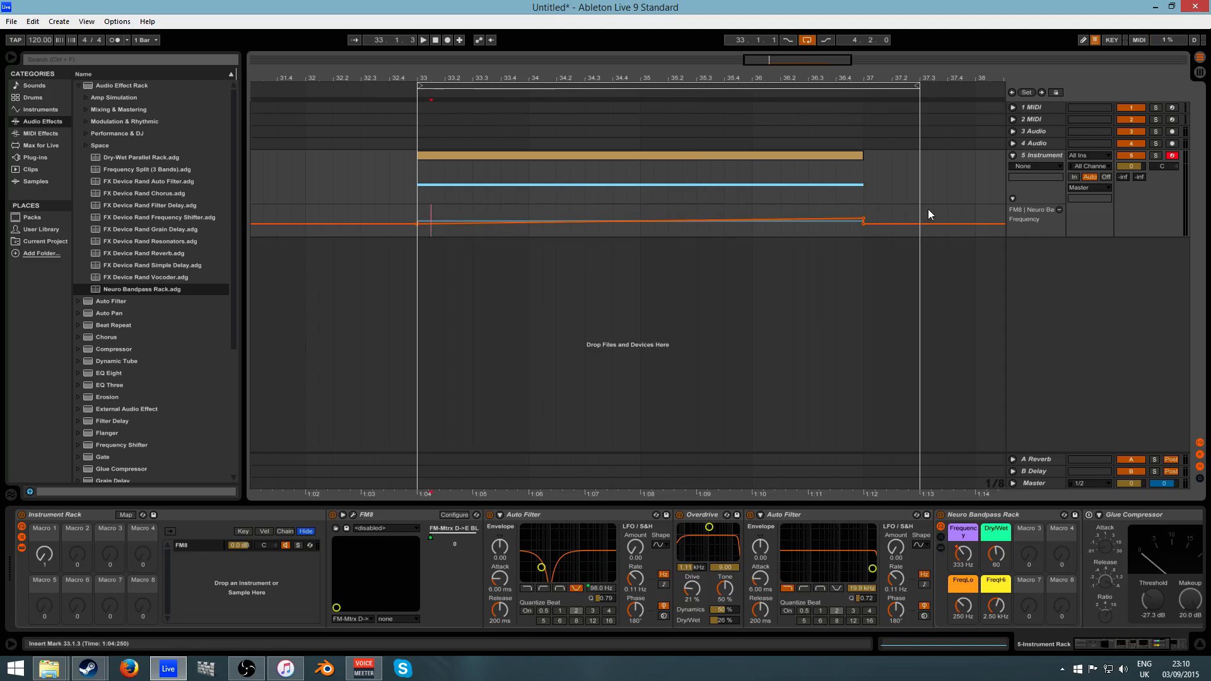
Reshape the Neuro Bandpass Rack's Frequency automation into irregular rises and dips across the clip, falling to the minimum at its end
left_click_drag(867, 221, 488, 221)
left_click_drag(504, 220, 684, 229)
key("space")
left_click(419, 212)
key("space")
key("space")
left_click_drag(712, 229, 815, 216)
key("space")
left_click(710, 228)
left_click_drag(722, 228, 726, 215)
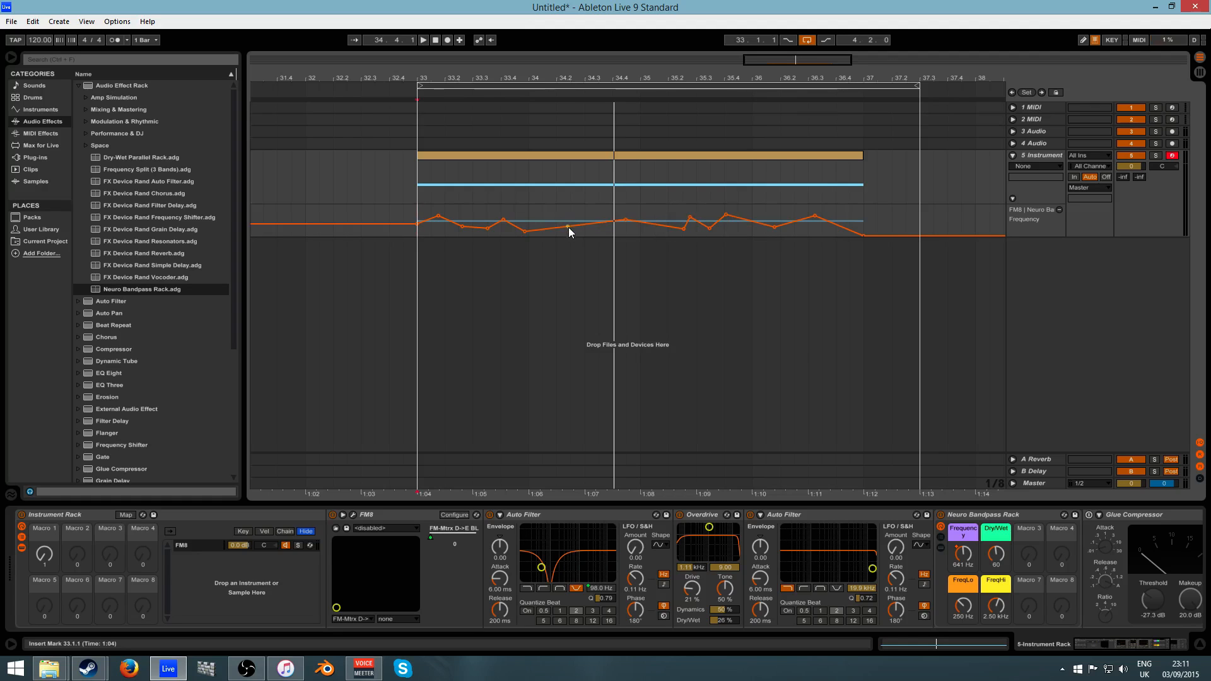
mouse_move(569, 227)
left_mouse_down()
mouse_move(588, 225)
mouse_move(550, 220)
left_mouse_up()
key("space")
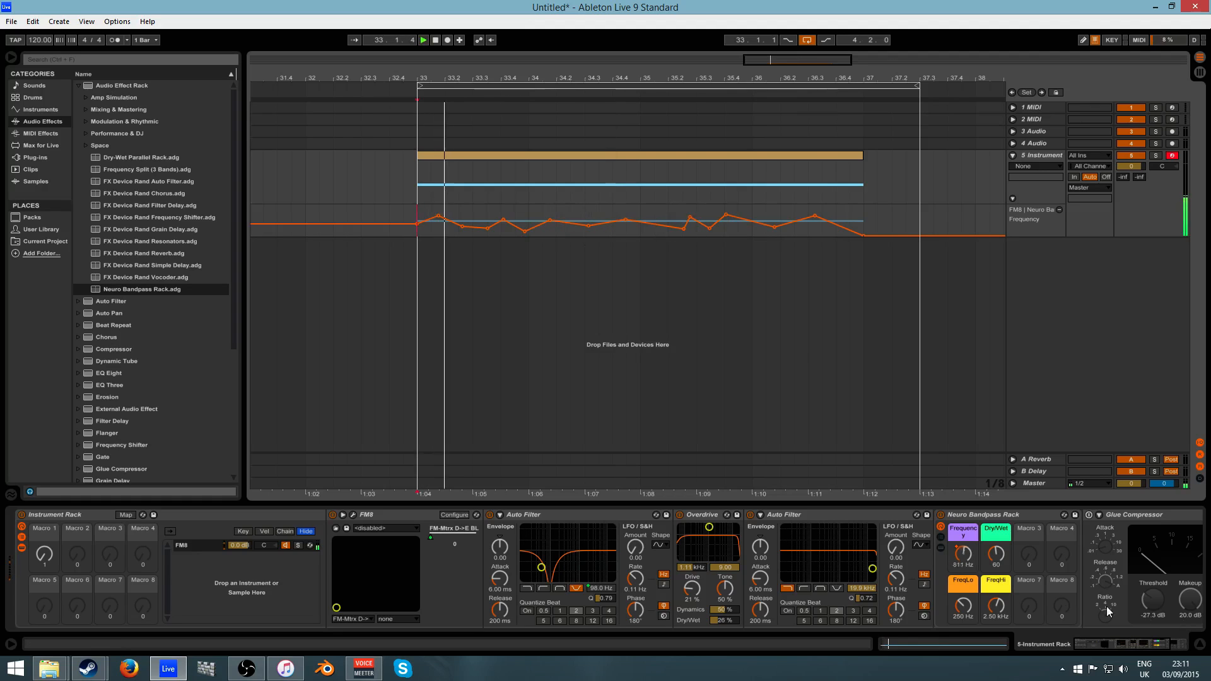
Set the Neuro Bandpass Rack's Dry/Wet to 40, and make the second Auto Filter a bandpass at 428 Hz, Q 0.20, before bypassing it
left_click_drag(996, 554, 990, 564)
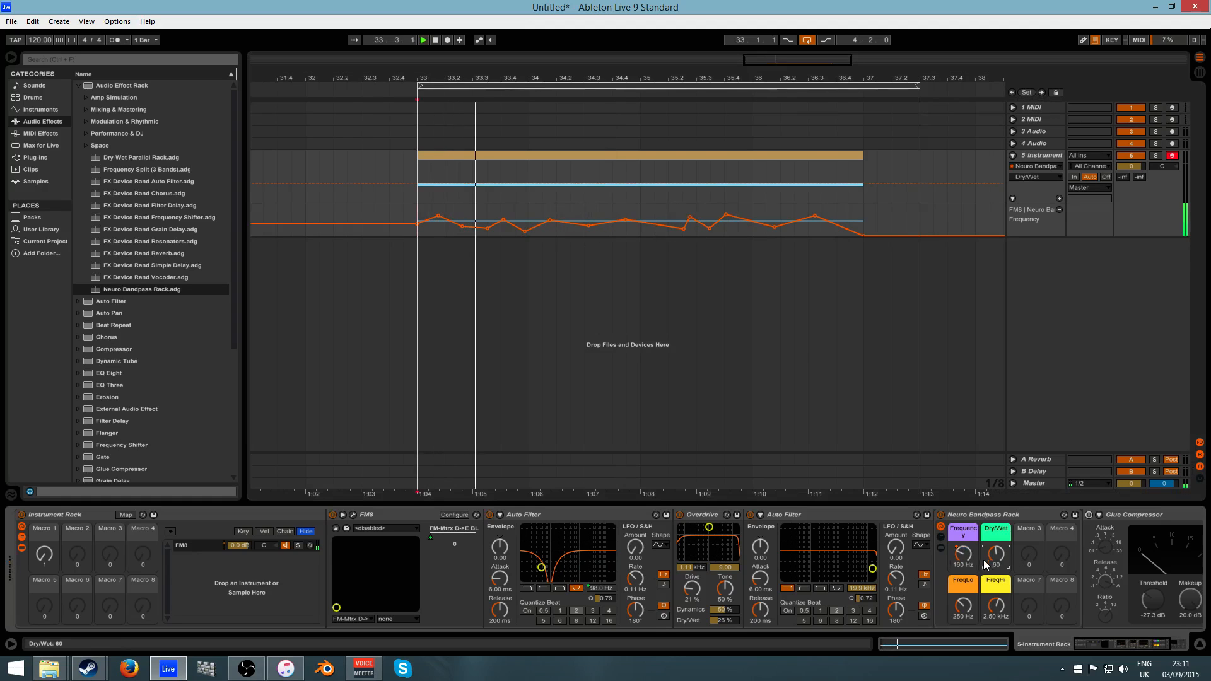
left_click(825, 588)
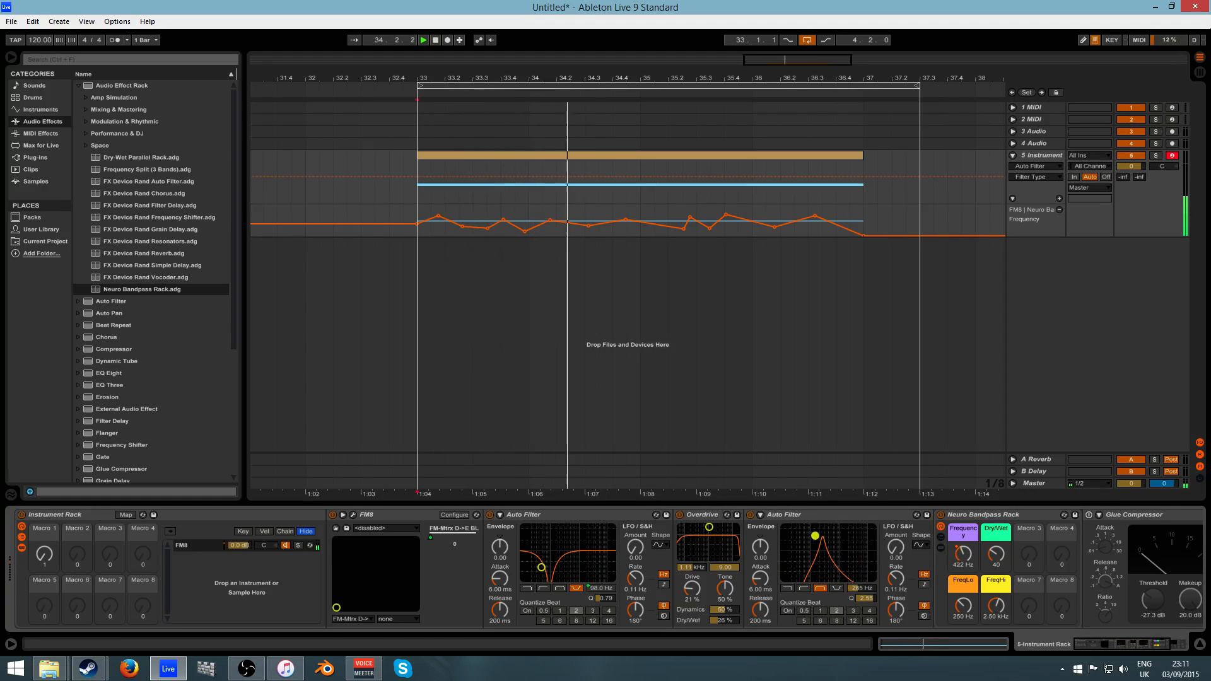
left_click_drag(823, 548, 831, 578)
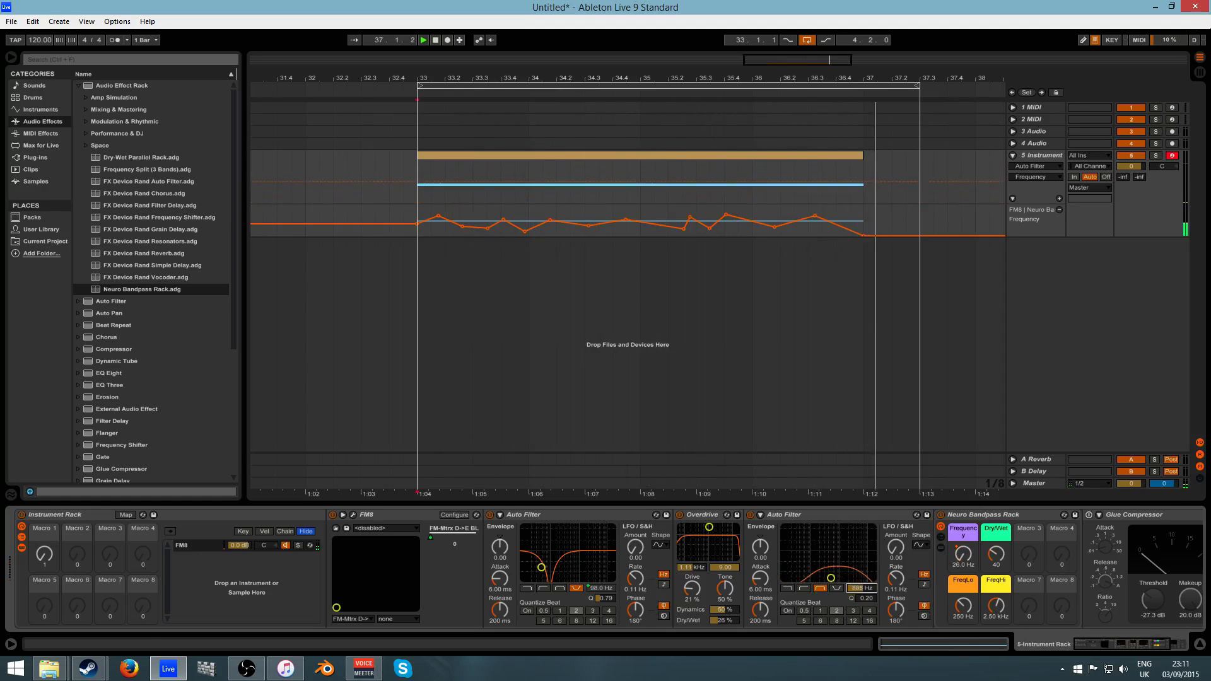
left_click(750, 514)
Move the Neuro Bandpass Rack ahead of the Overdrive and set its Dry/Wet to 39
left_click_drag(950, 518, 678, 516)
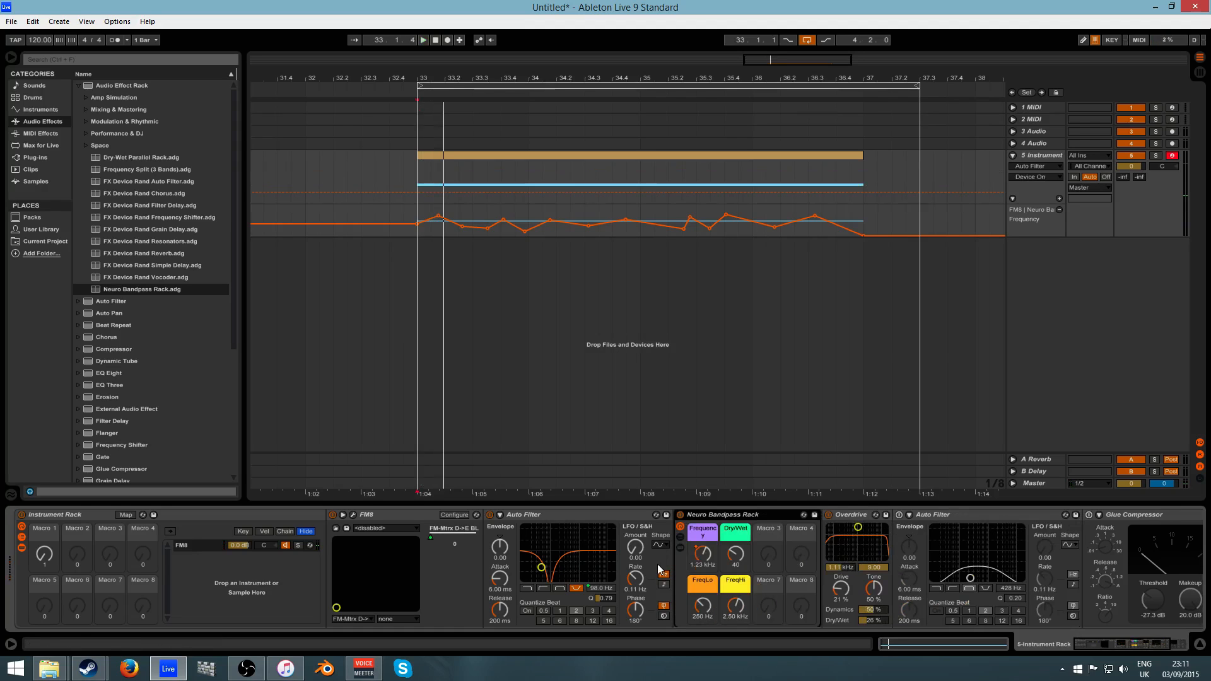
left_click(77, 86)
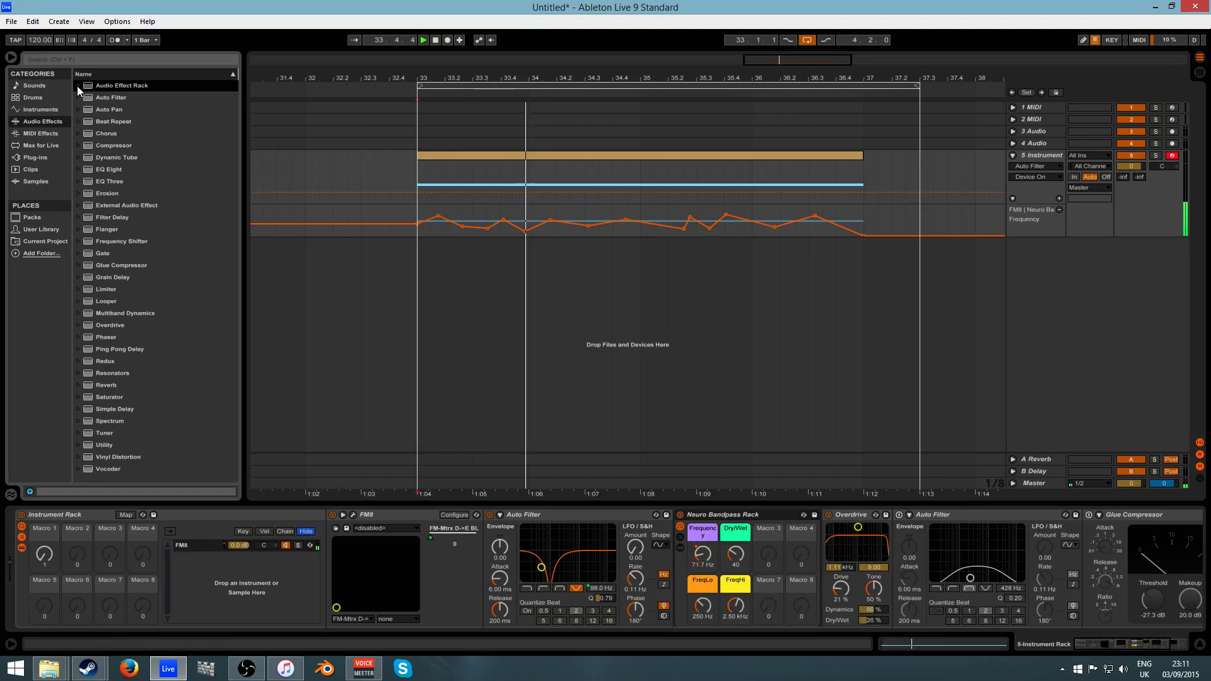
left_click(736, 554)
Find the Heavy Guitar Tube preset among the amp simulation effect racks and insert it after the first Auto Filter
left_click(62, 158)
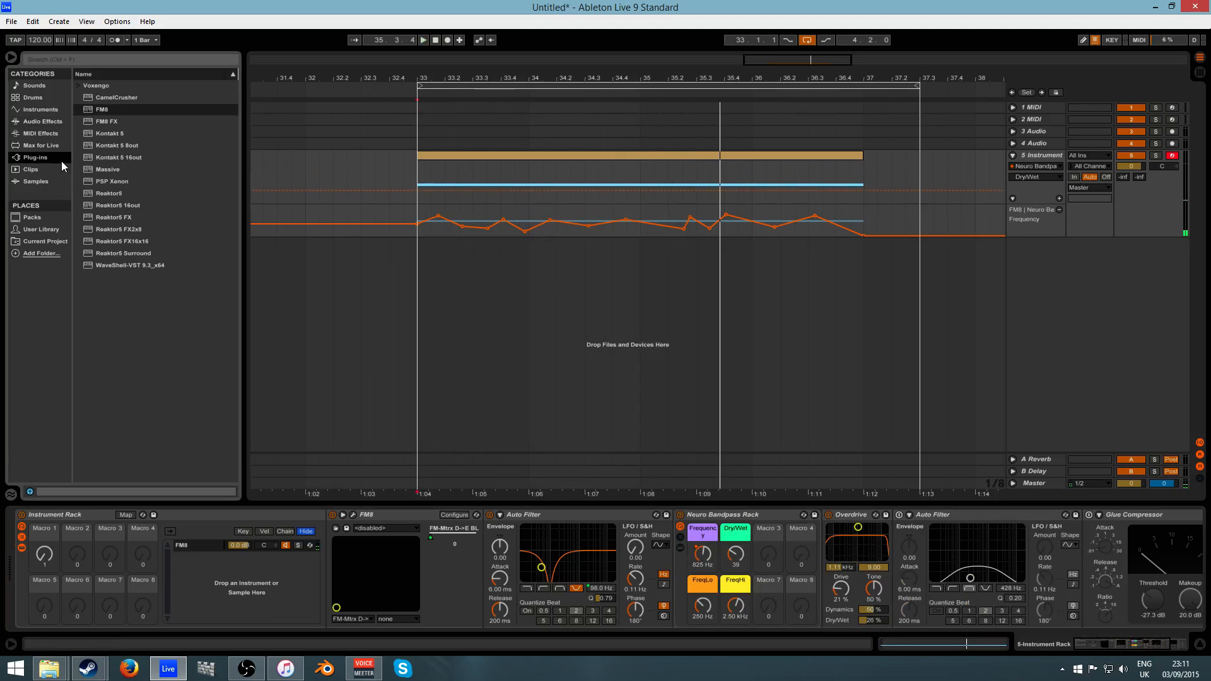
left_click(39, 111)
left_click(84, 84)
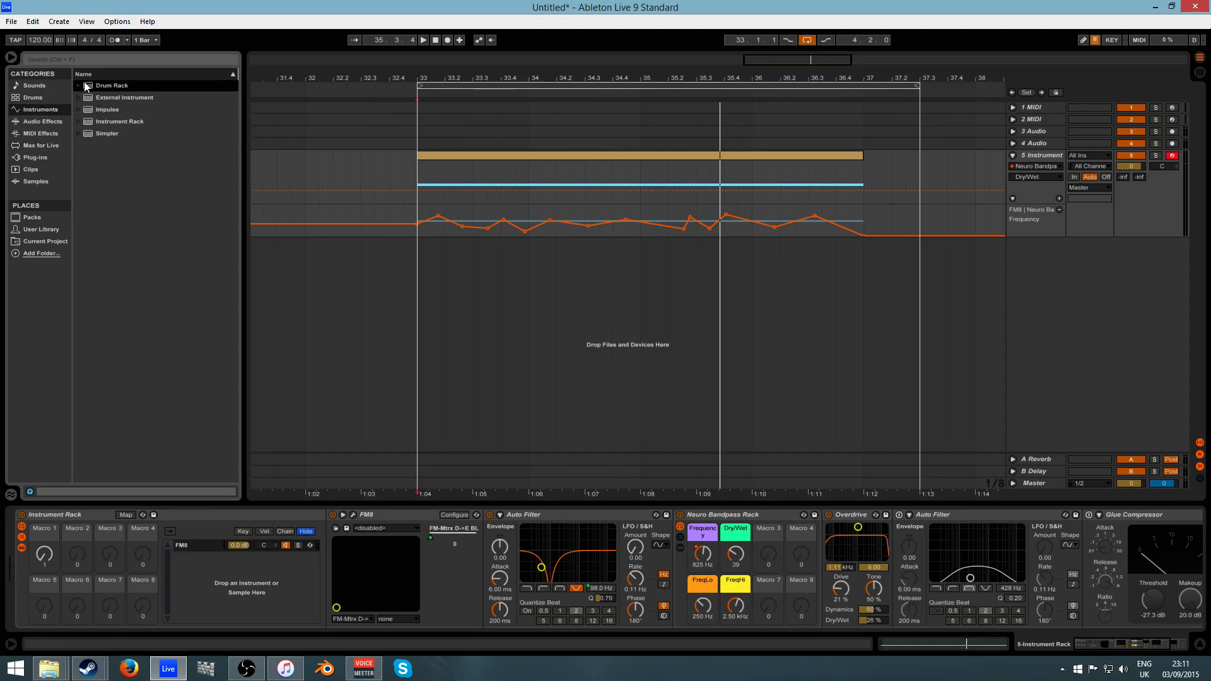
left_click(37, 98)
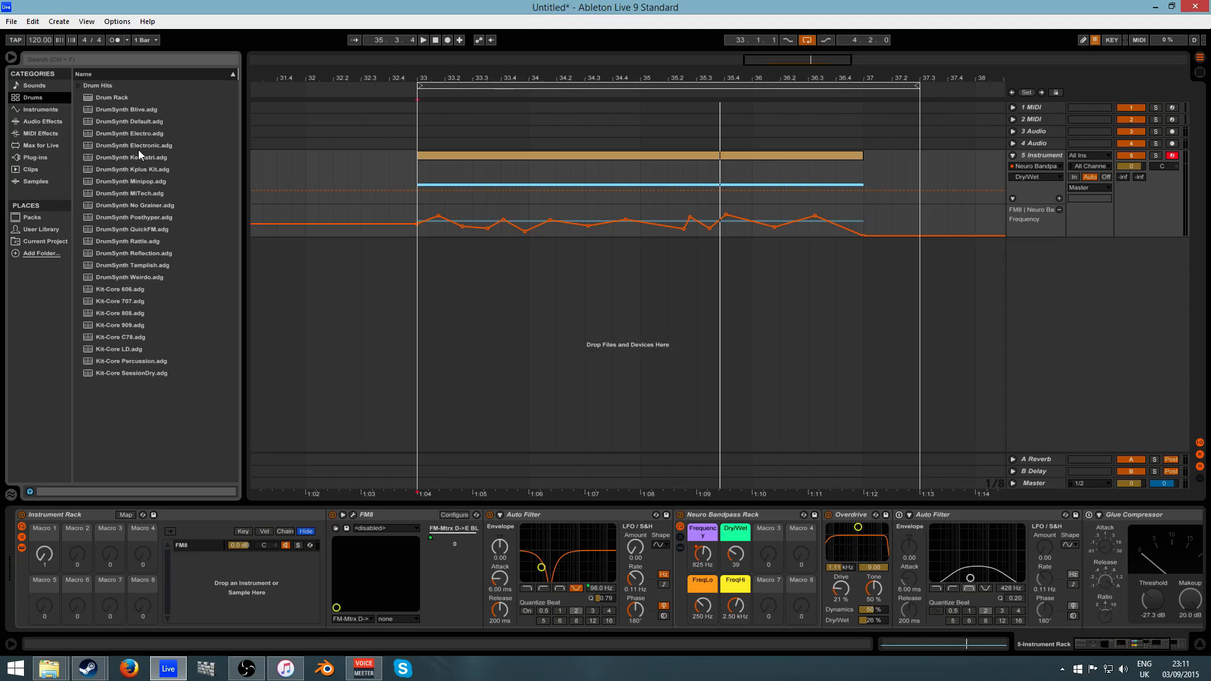
left_click(51, 123)
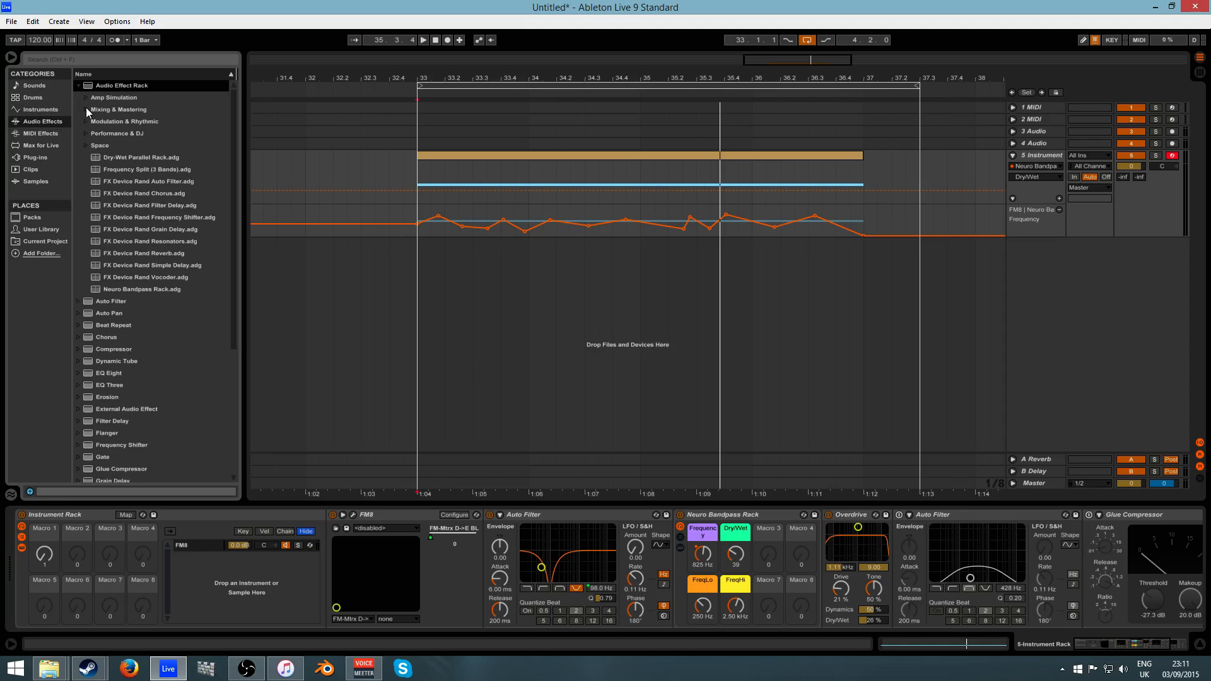
left_click(87, 99)
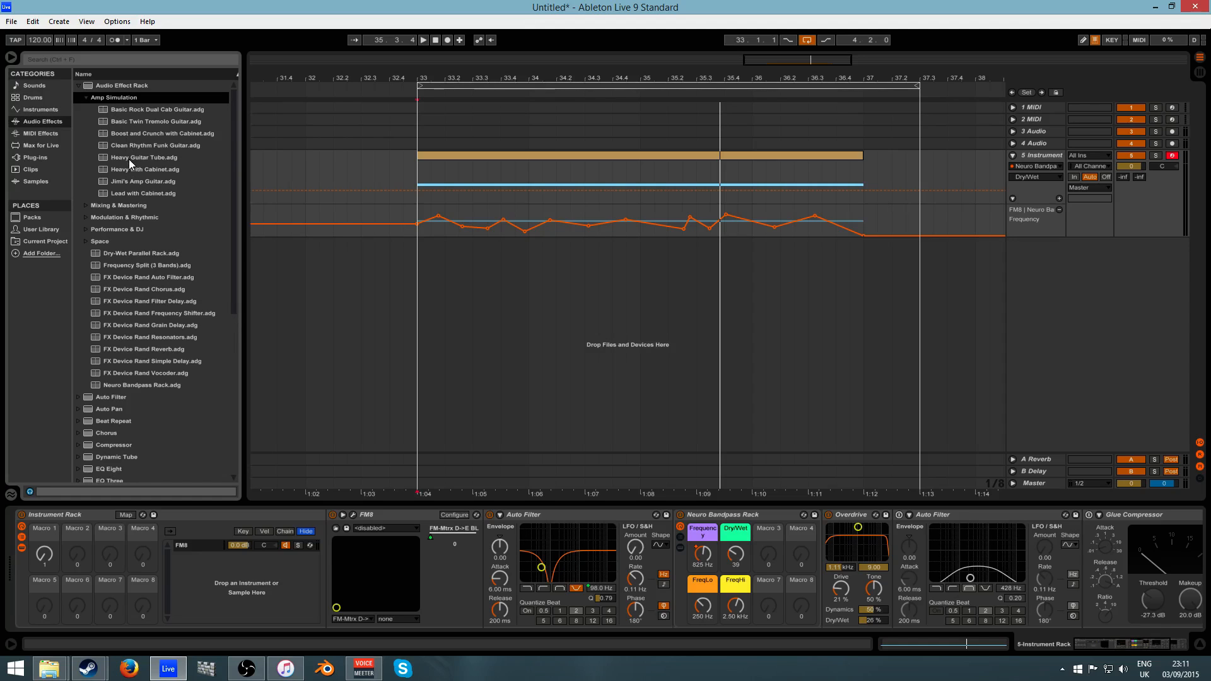
left_click_drag(127, 157, 737, 565)
key("ctrl+z")
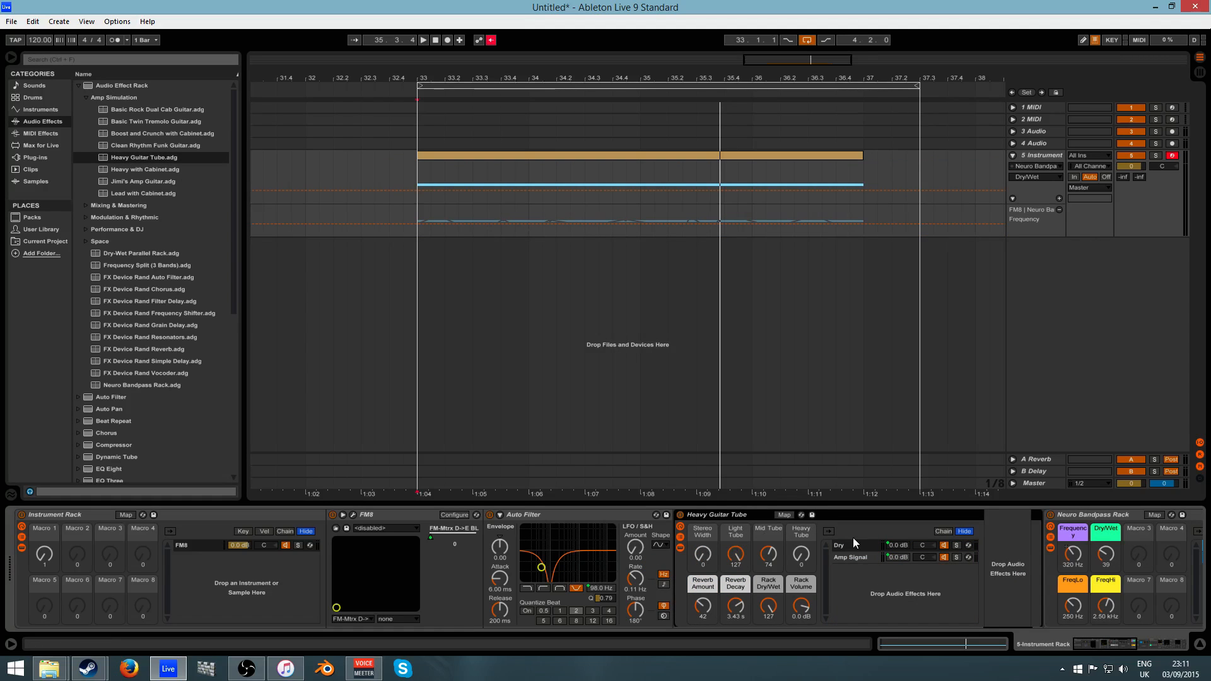
Examine the devices in the Heavy Guitar Tube's Amp Signal chain, folding its first two EQ Three units
left_click(1138, 650)
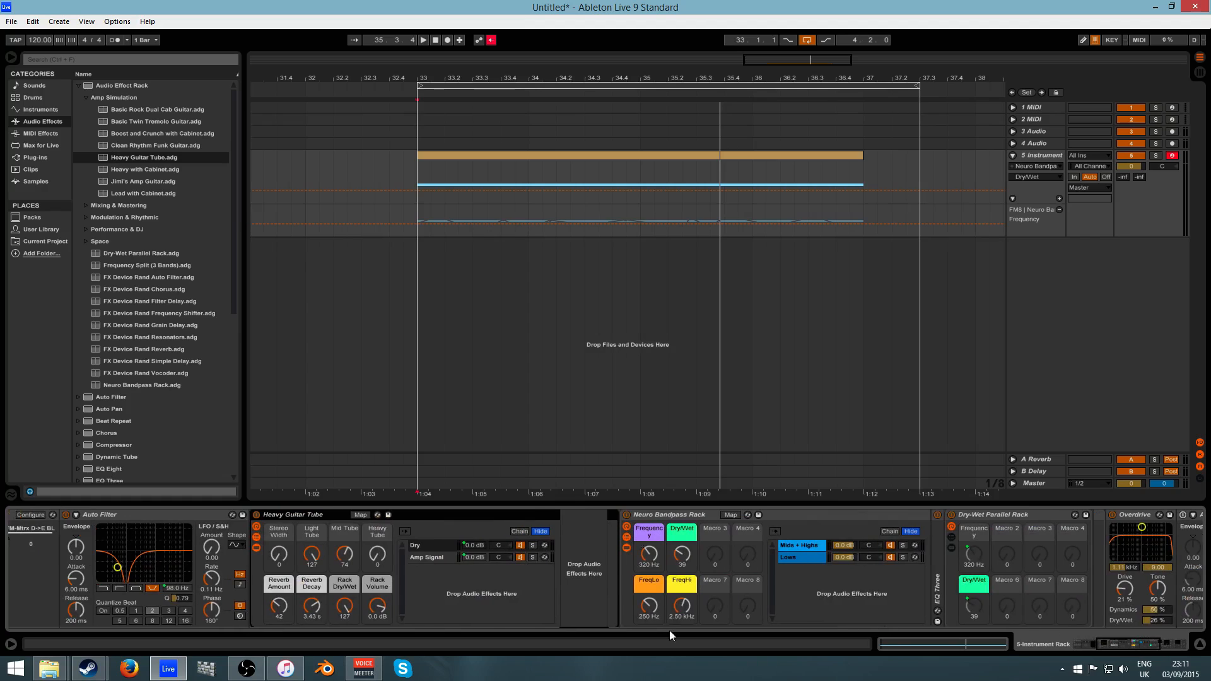
left_click(429, 556)
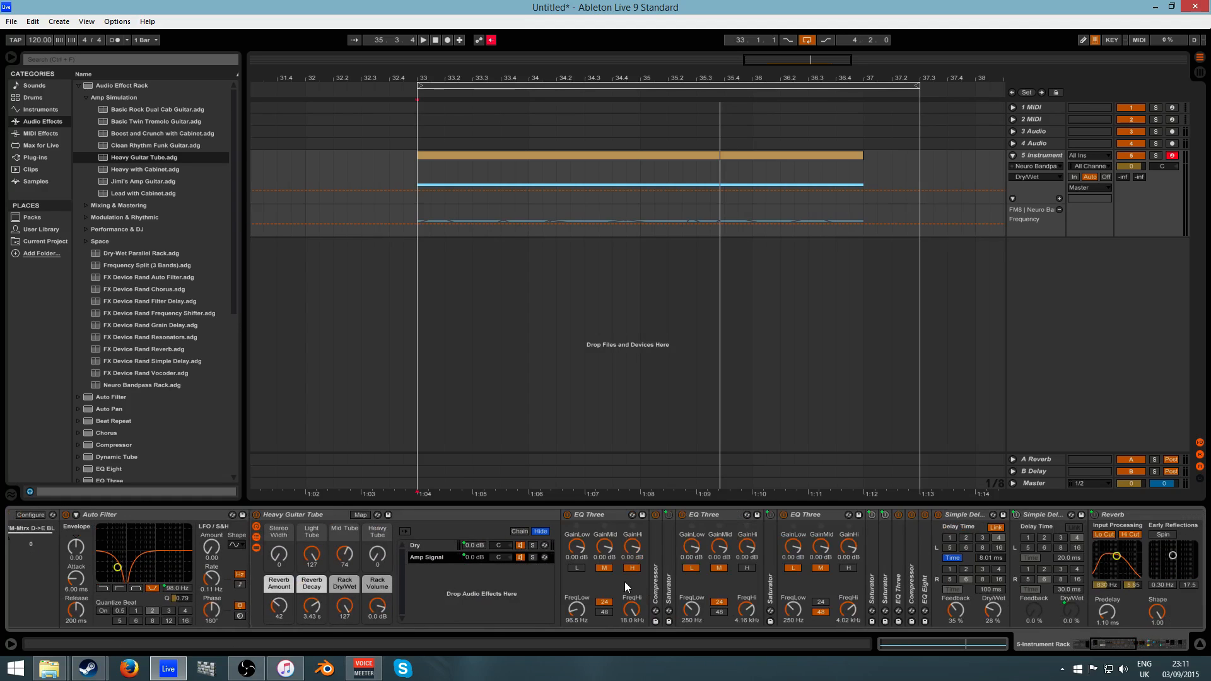
double_click(588, 514)
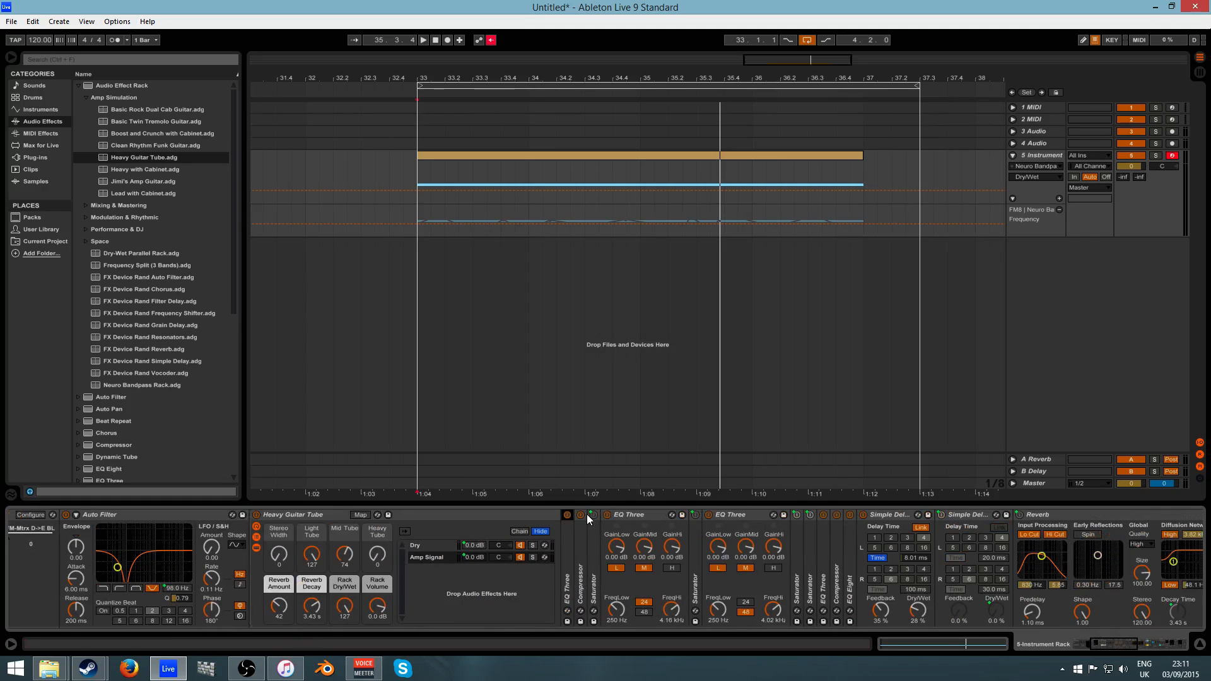
double_click(641, 516)
double_click(569, 537)
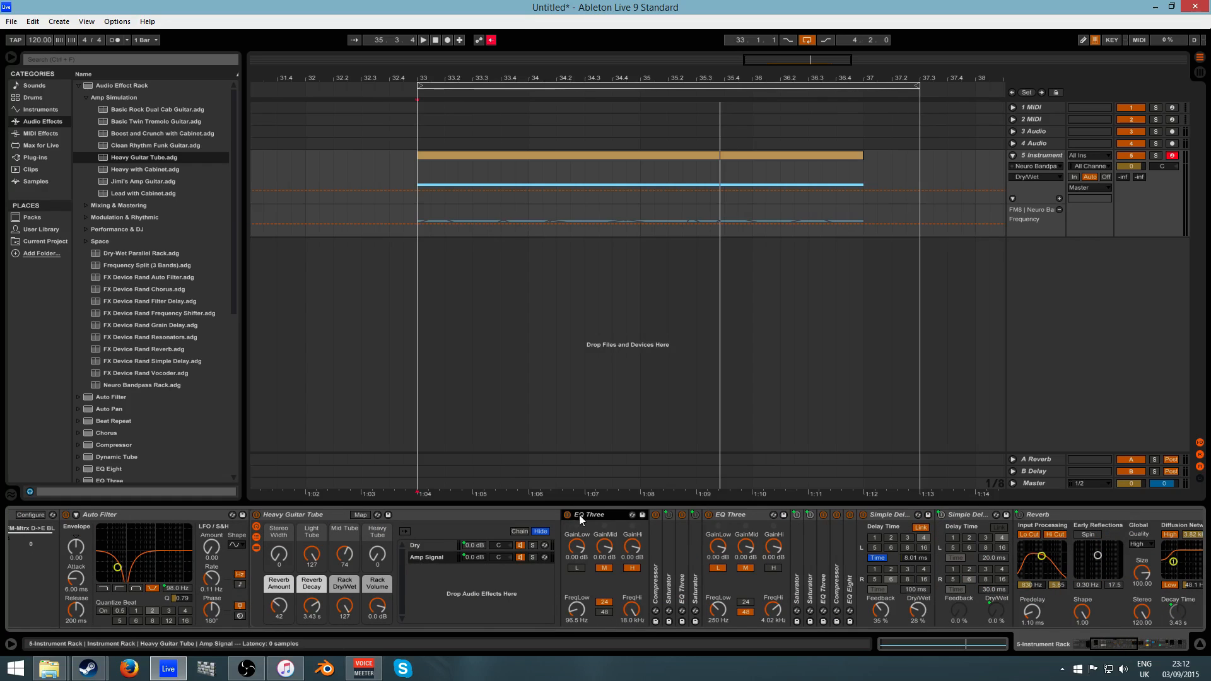
double_click(585, 514)
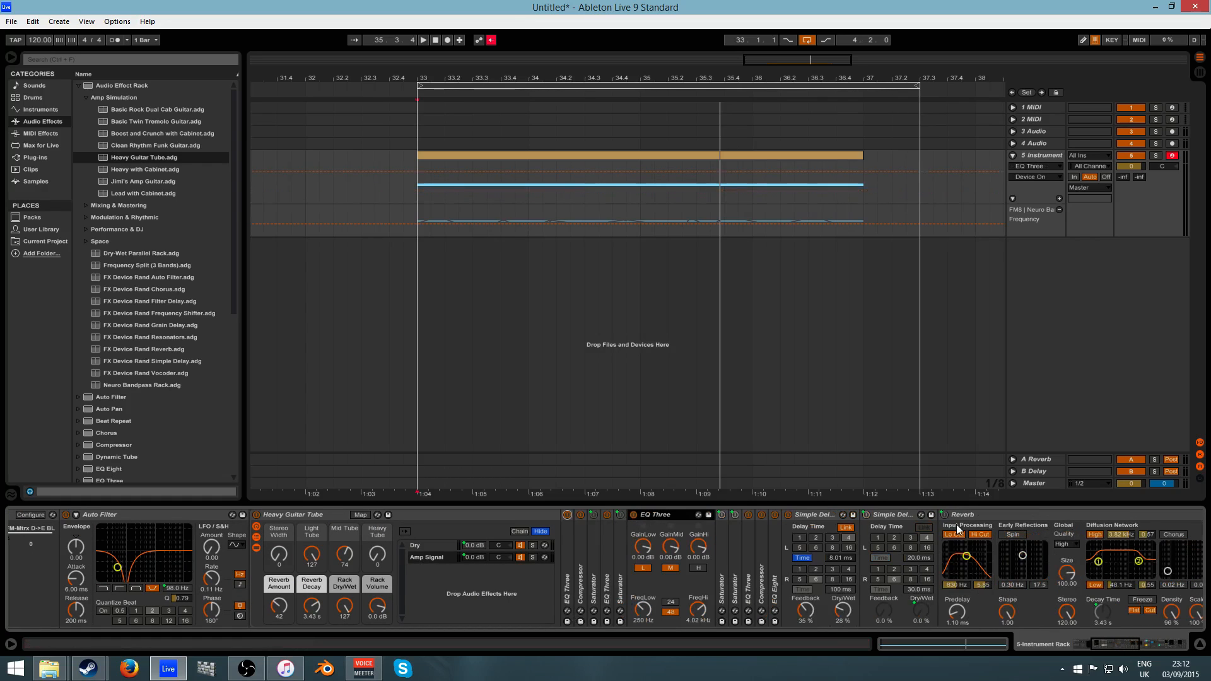
Move the Heavy Guitar Tube rack directly before the Overdrive and set its Reverb Amount to 0
key("space")
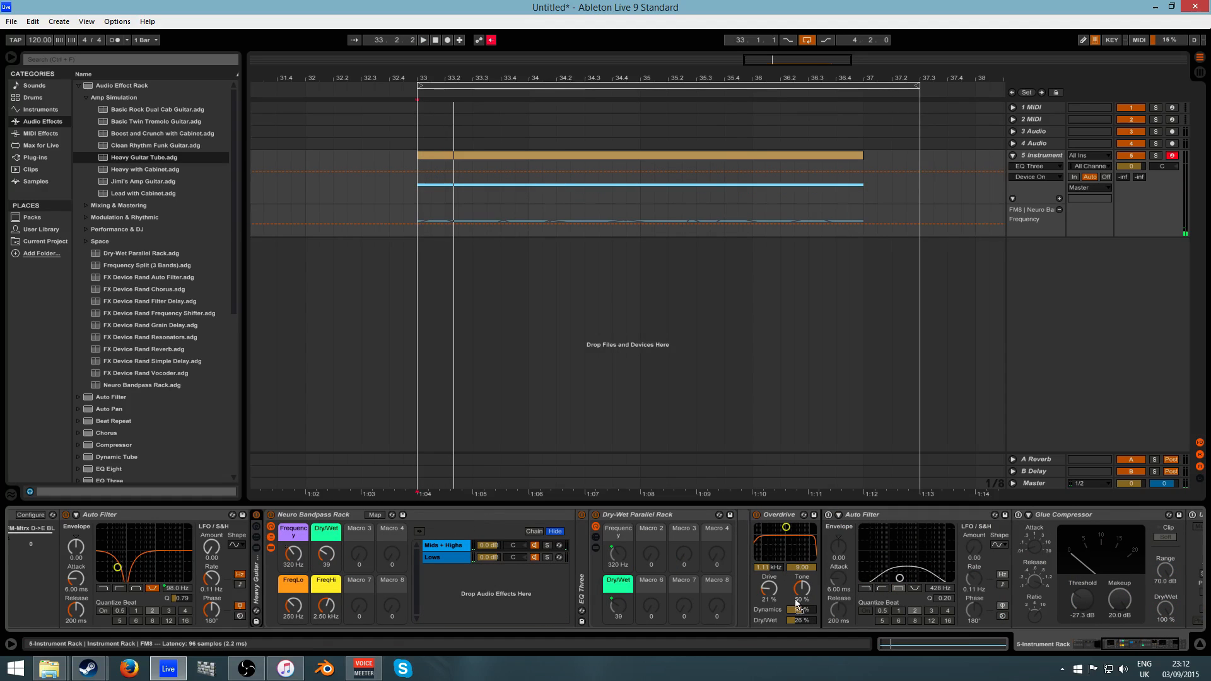
left_click_drag(796, 600, 770, 597)
double_click(743, 579)
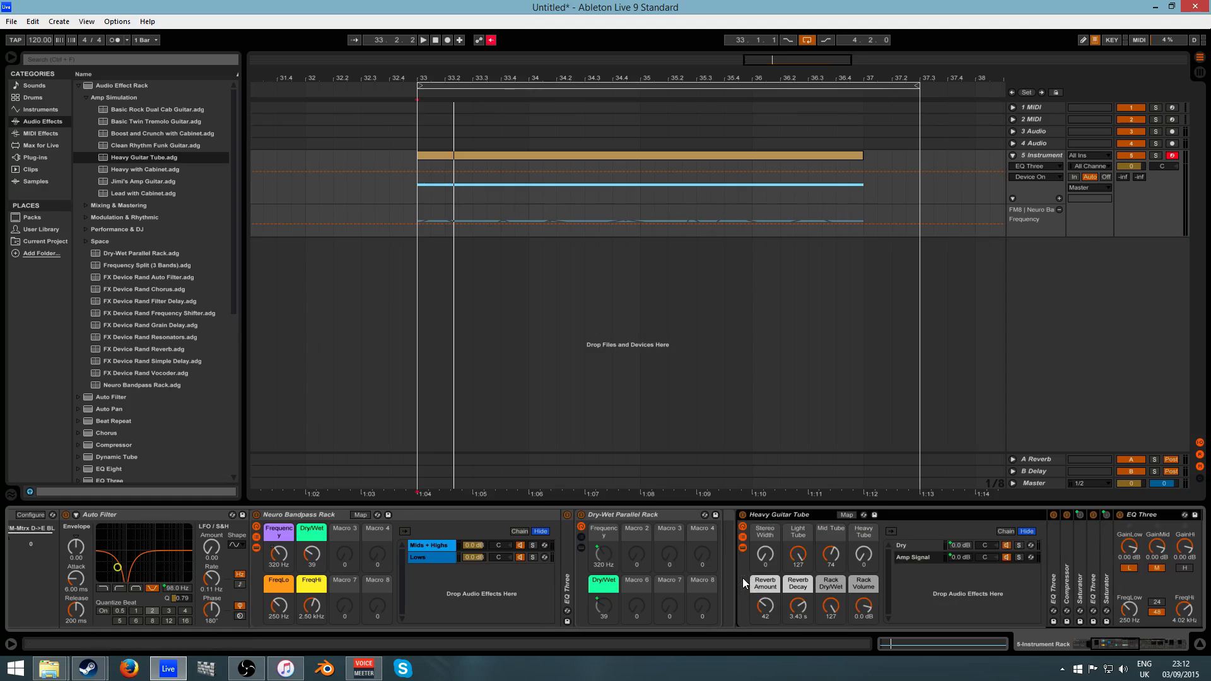
left_click(760, 609)
key("space")
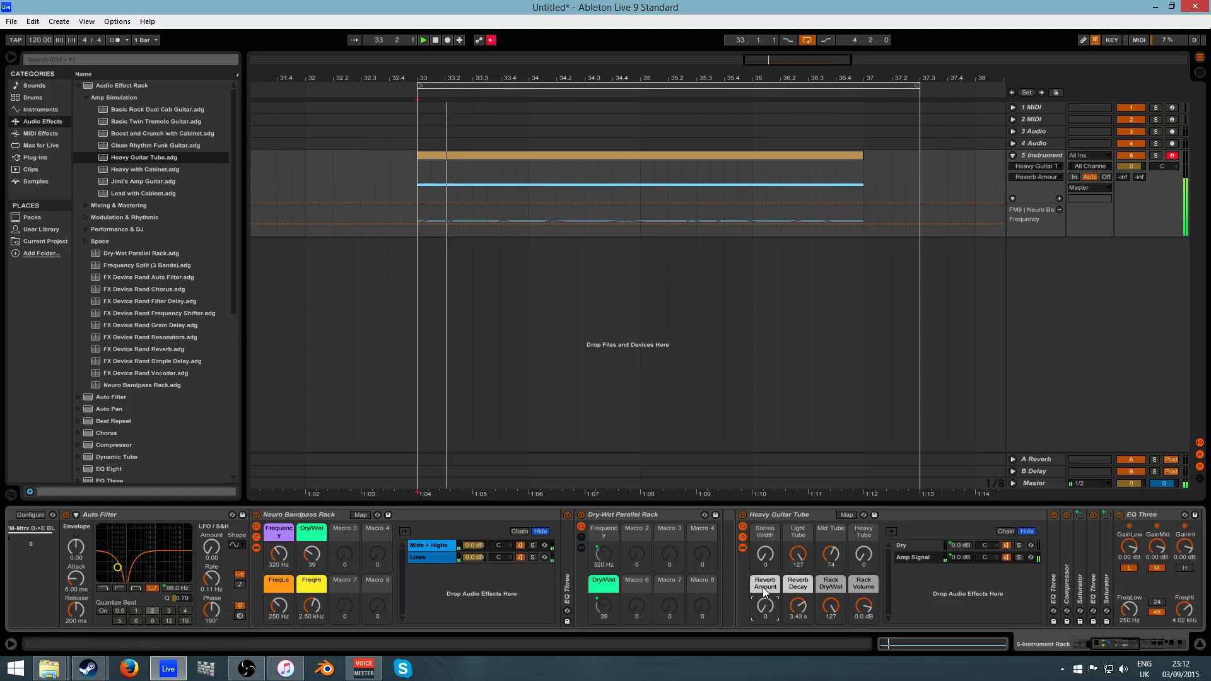
left_click(427, 511)
key("Delete")
key("ctrl+z")
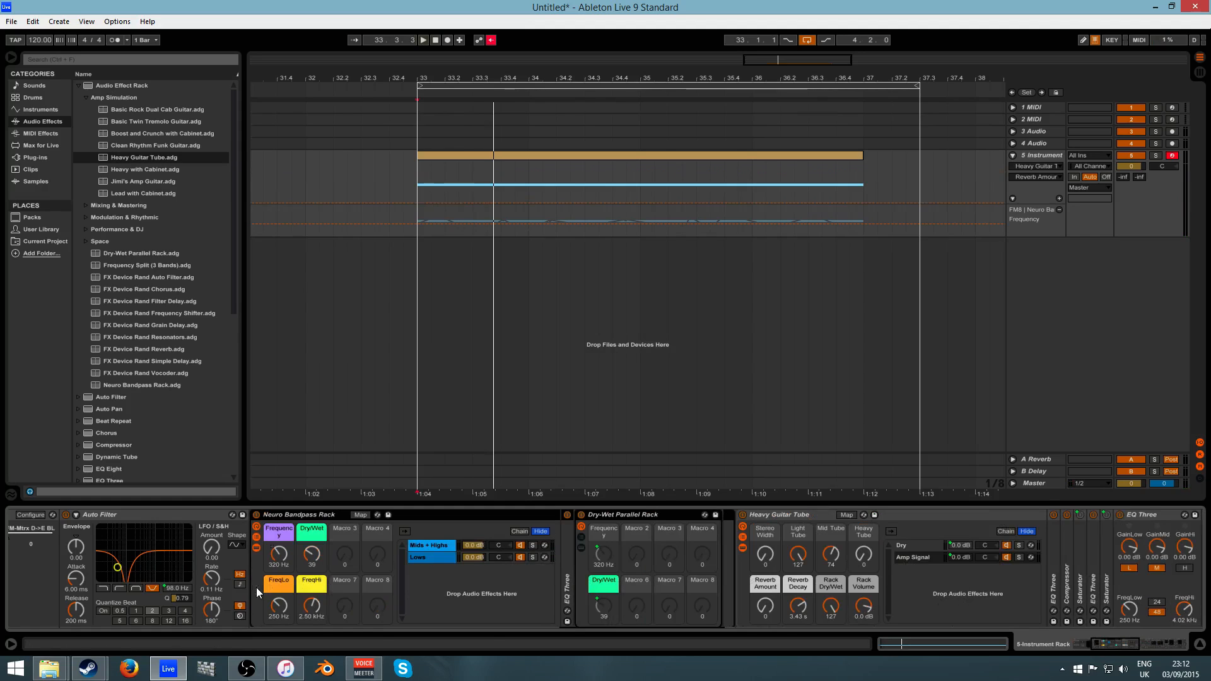
Re-enable the overridden automation and play back the clip
left_click(492, 40)
key("space")
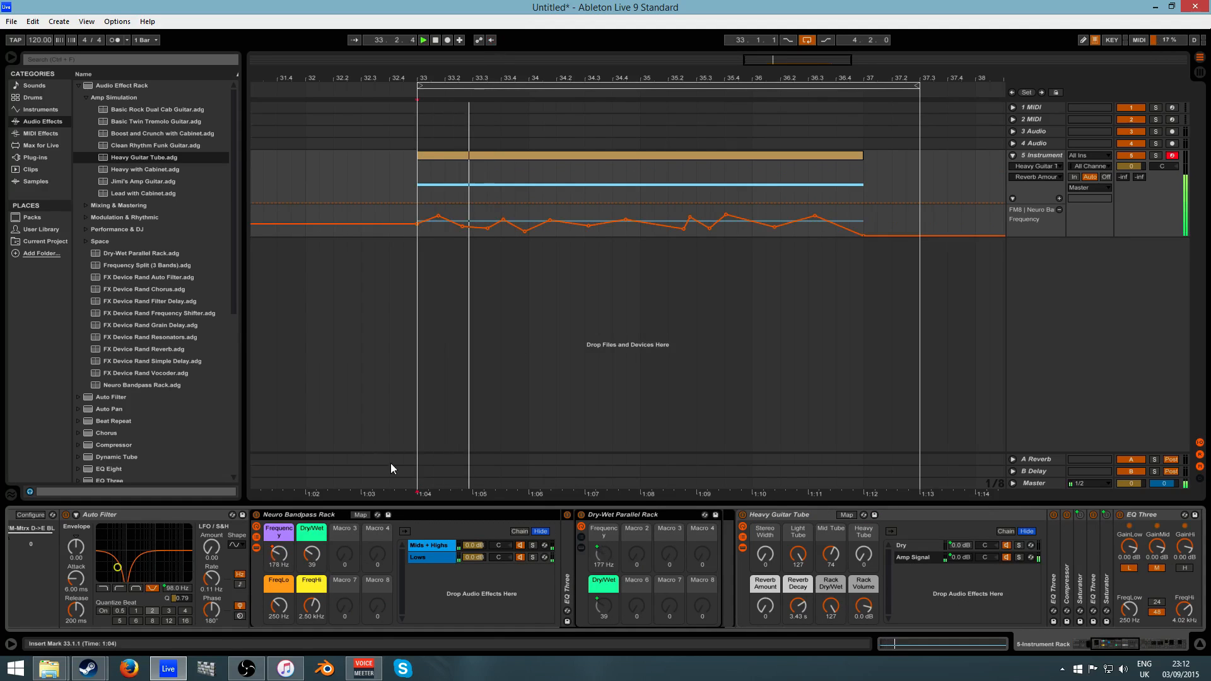
Bypass the EQ Three units, the EQ Eight and the first Simple Delay in the Heavy Guitar Tube's Amp Signal chain
left_click_drag(1118, 649, 1132, 649)
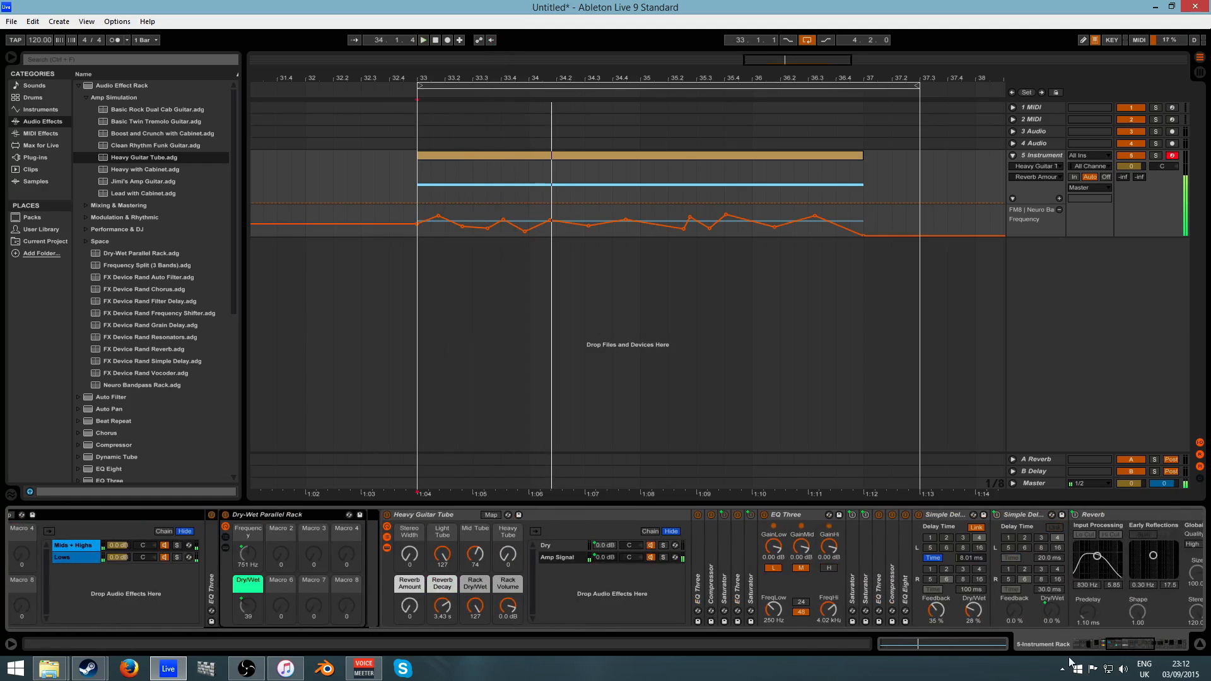
left_click(563, 559)
left_click(698, 515)
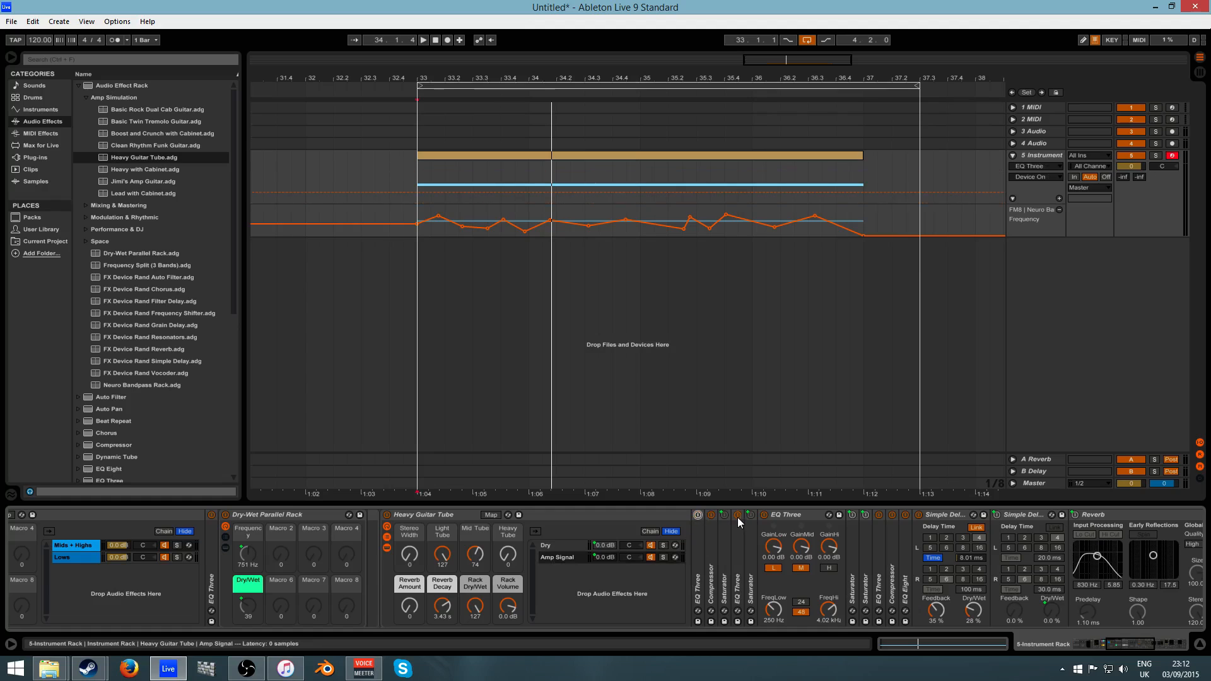
left_click(737, 515)
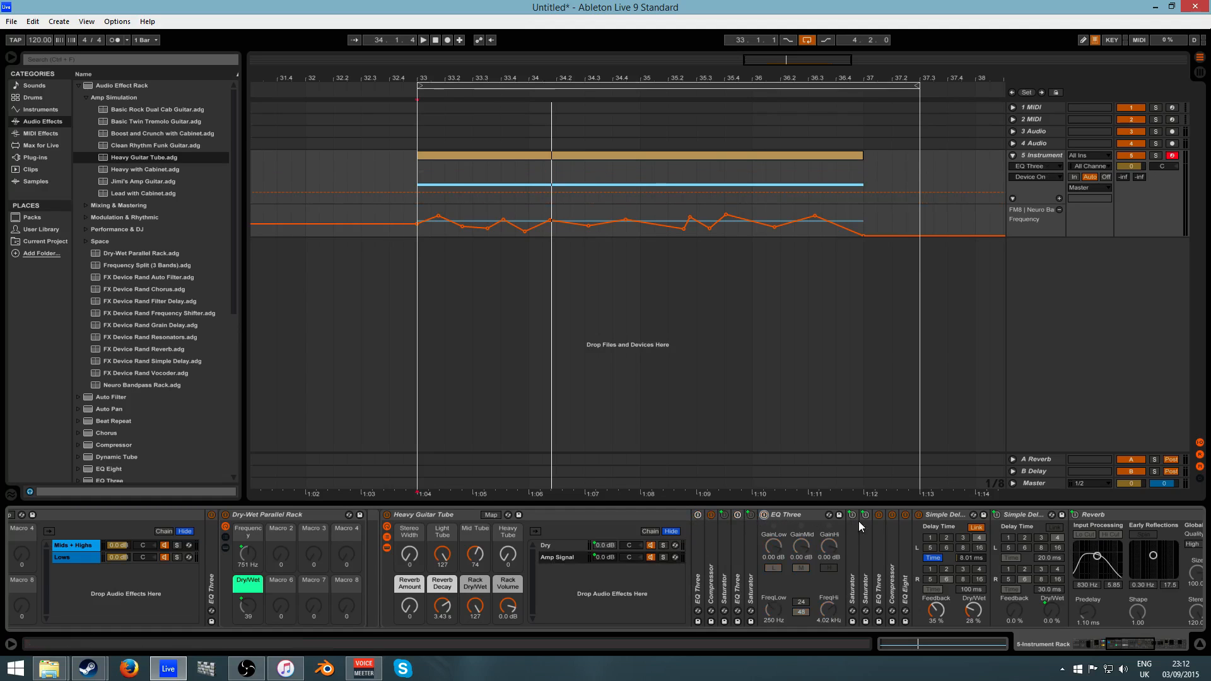
left_click(906, 514)
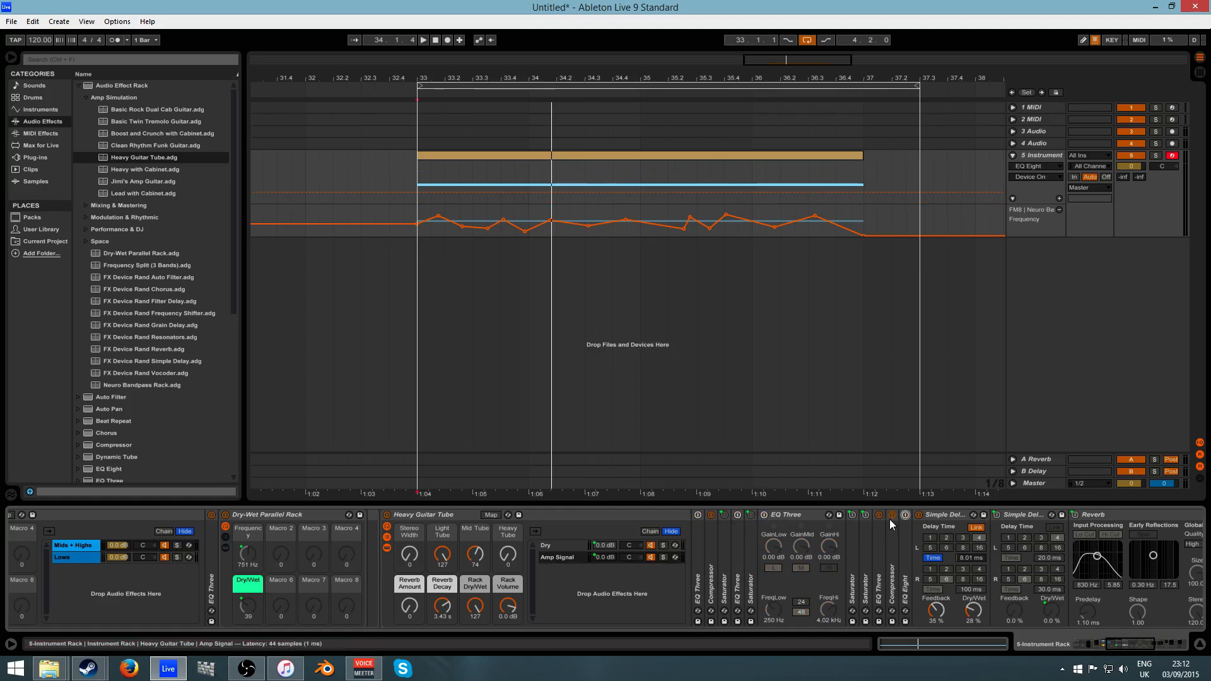
double_click(901, 525)
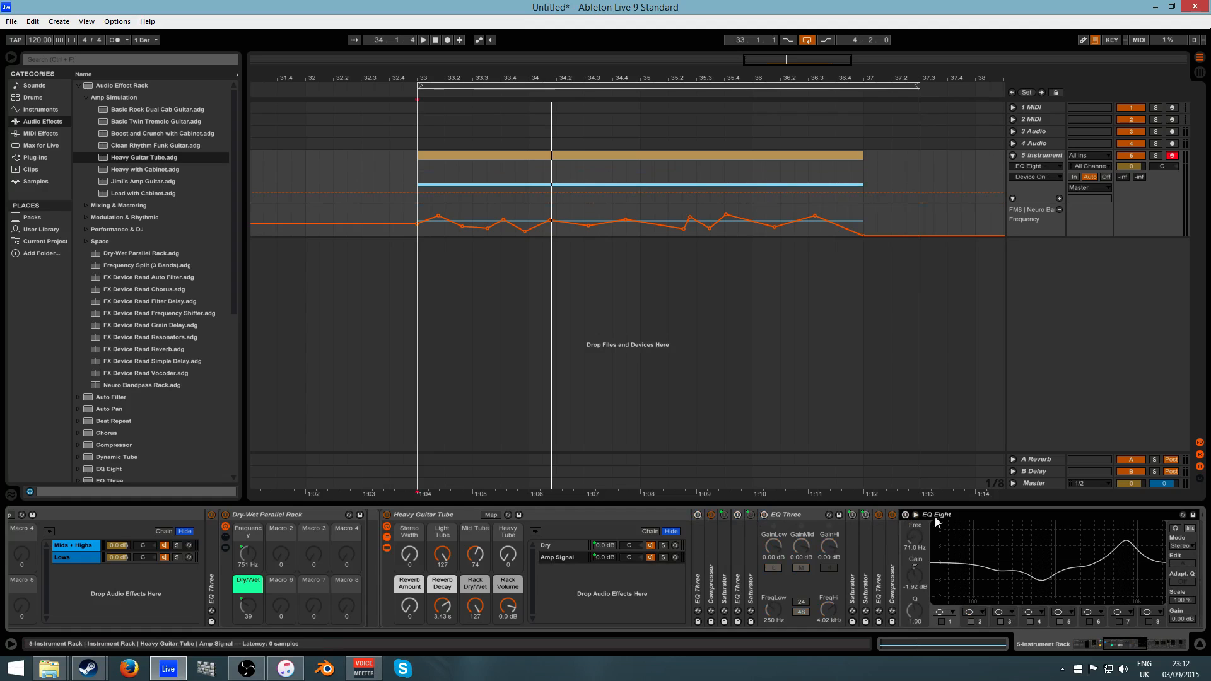
double_click(906, 521)
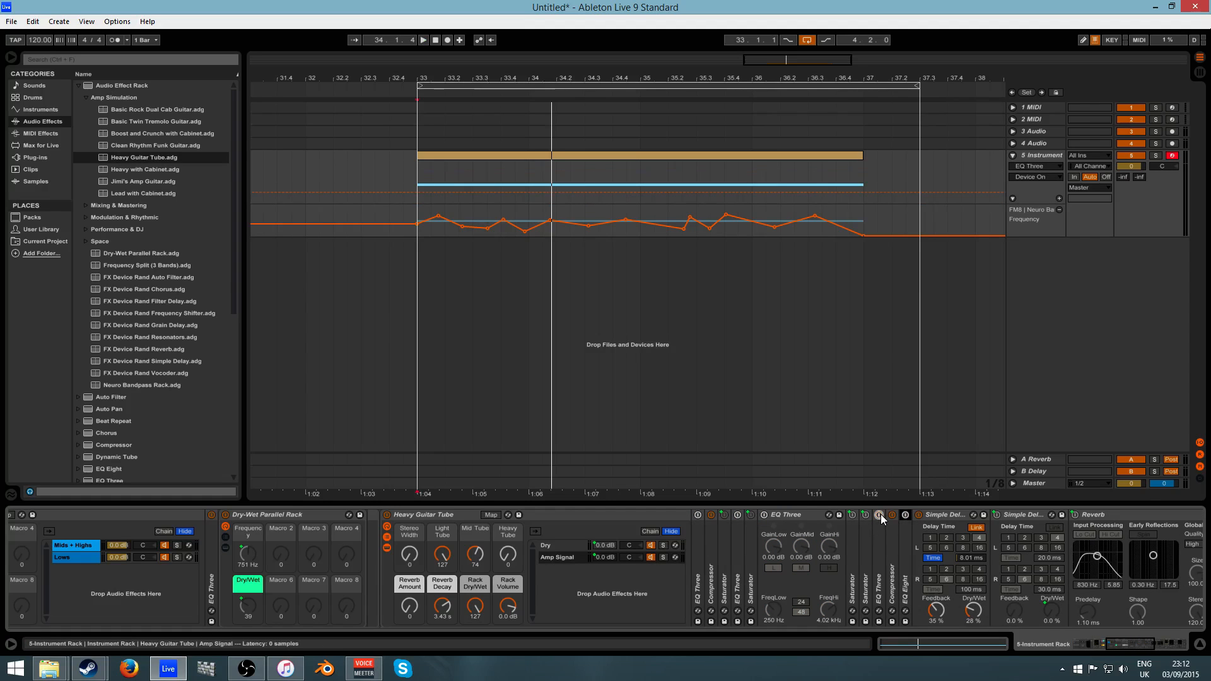
key("space")
left_click(918, 515)
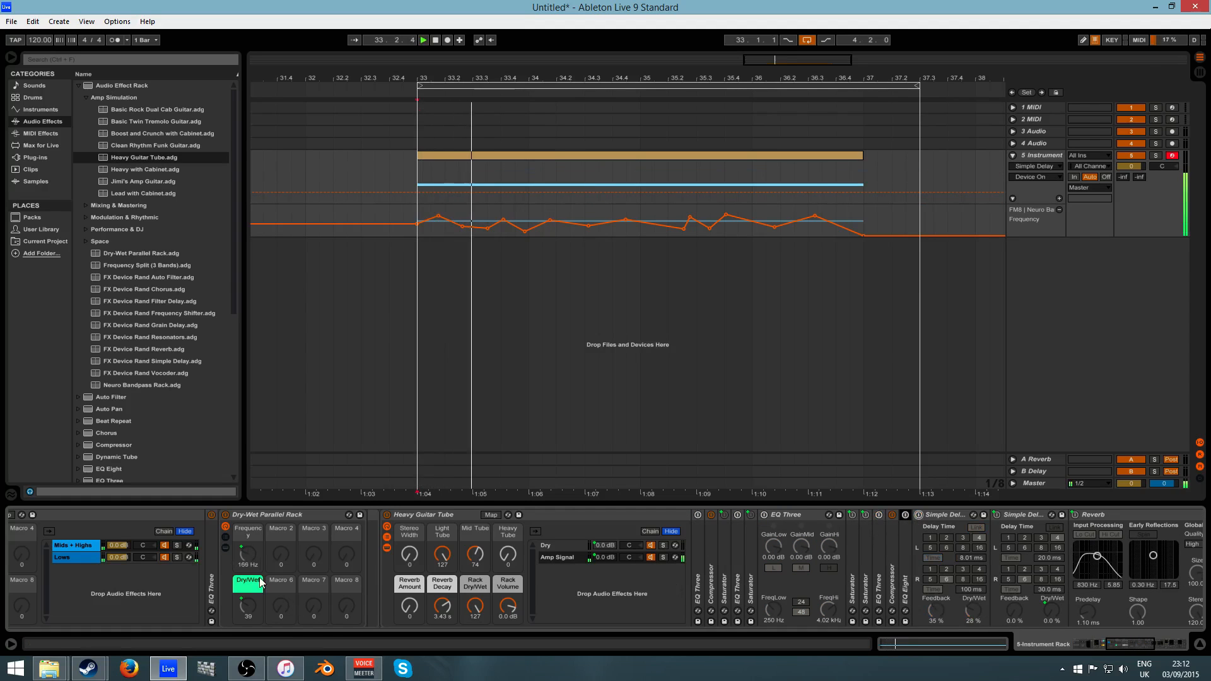
Switch the Utility after the Glue Compressor back on
left_click(1128, 644)
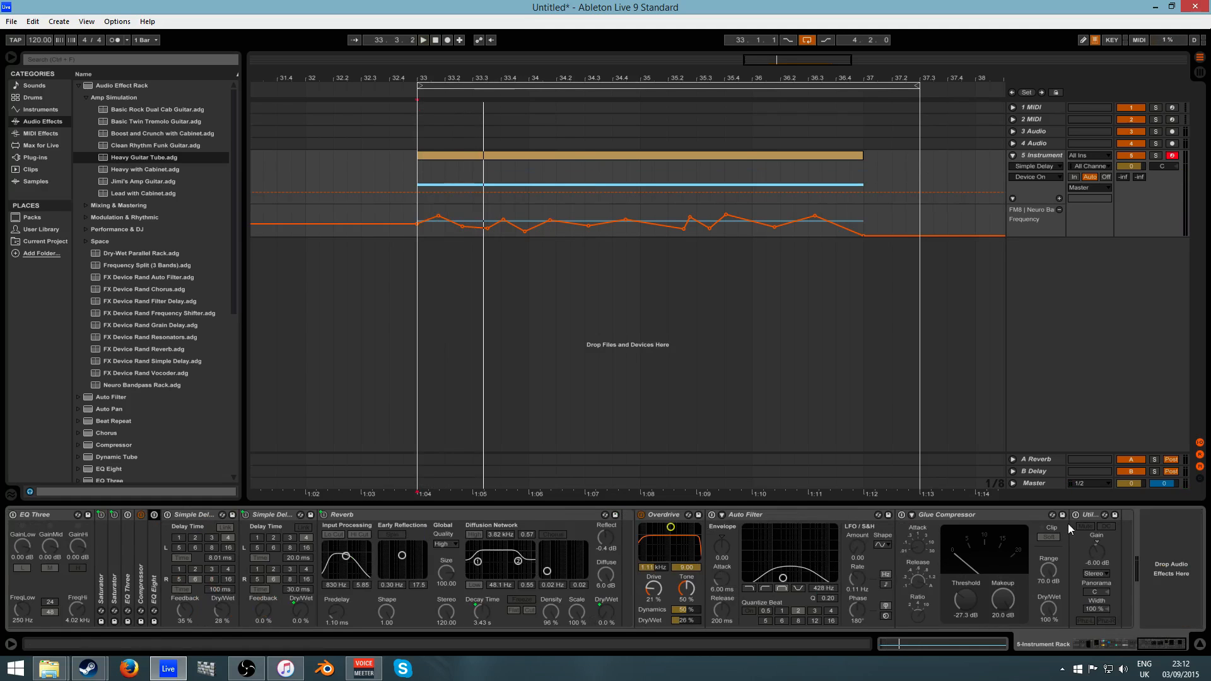
left_click_drag(1161, 645, 1125, 650)
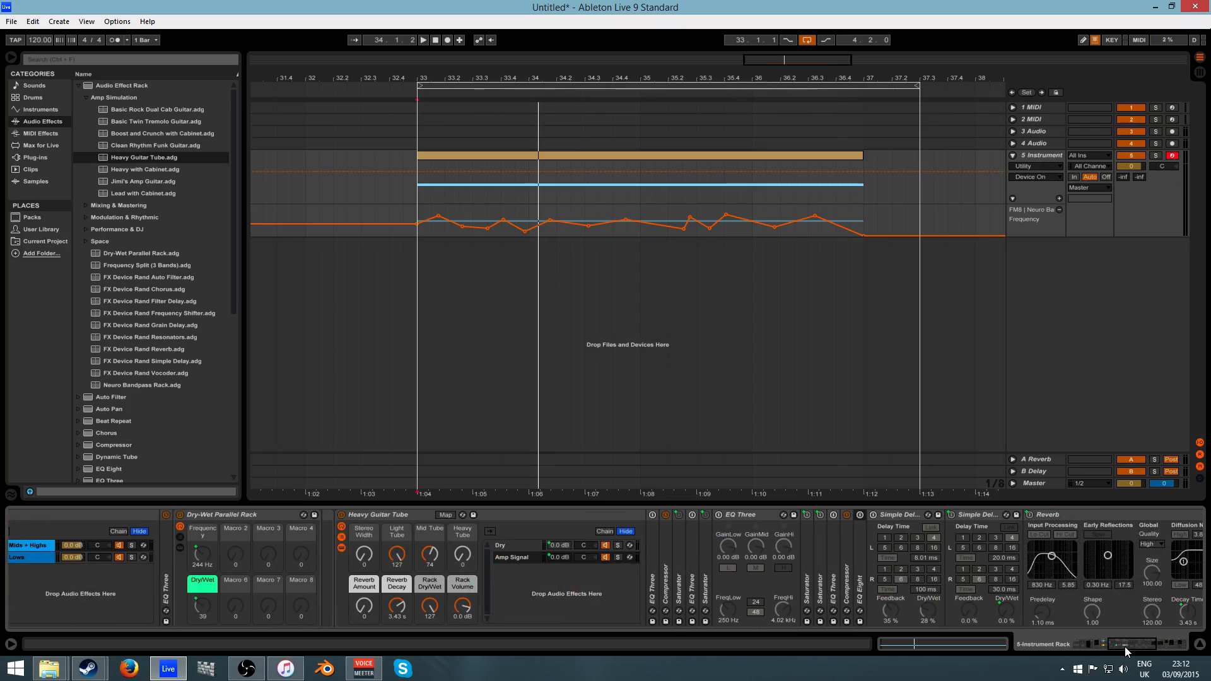
Set the Heavy Guitar Tube's Light Tube to 36 and Mid Tube to 42, and lower its Rack Dry/Wet during playback
left_click_drag(398, 556, 398, 600)
key("space")
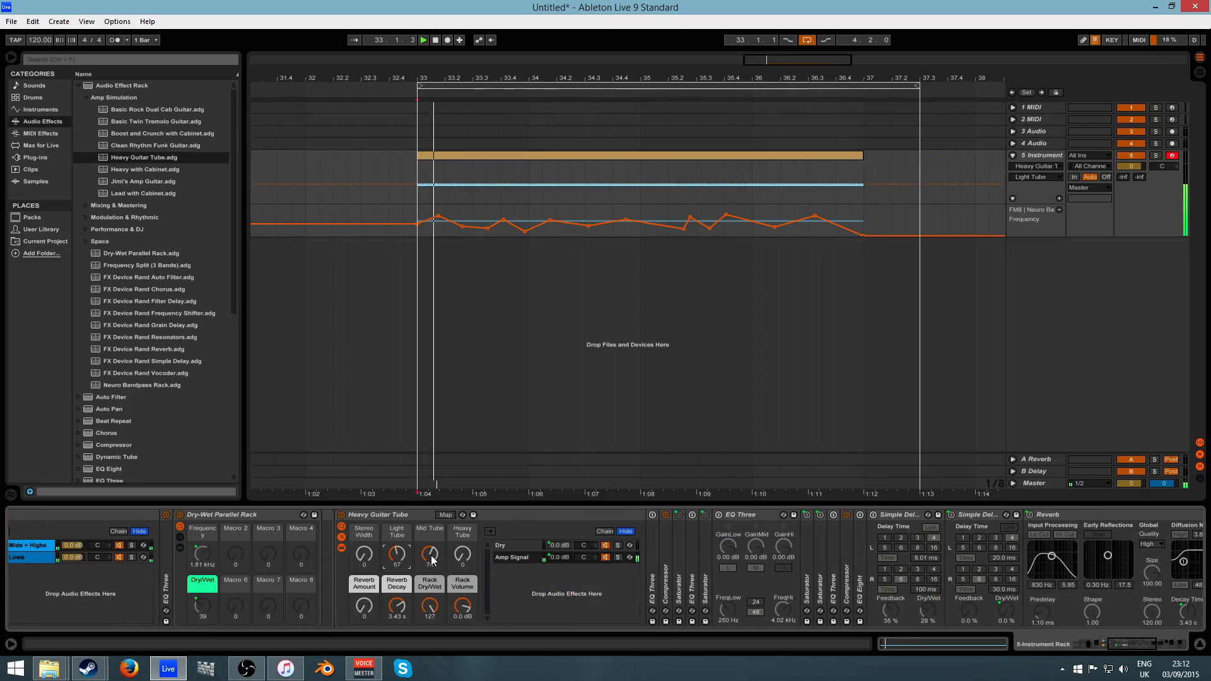
left_click_drag(438, 555, 397, 563)
left_click_drag(430, 605, 429, 656)
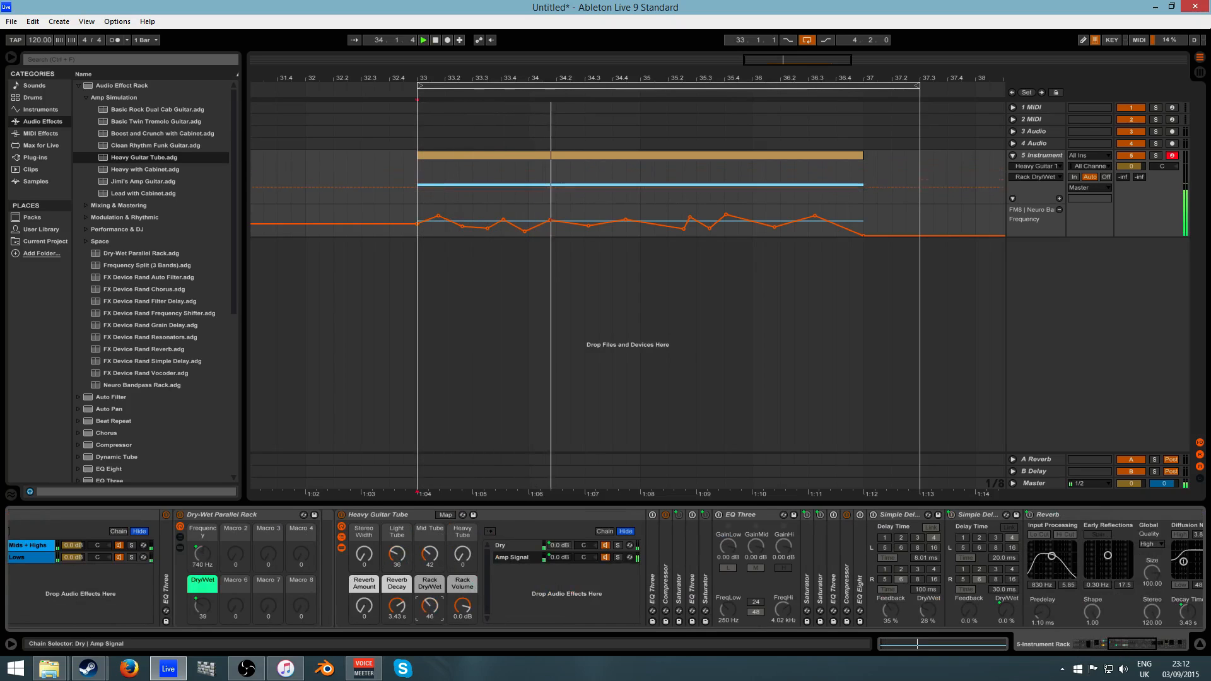
left_click_drag(1123, 645, 1103, 653)
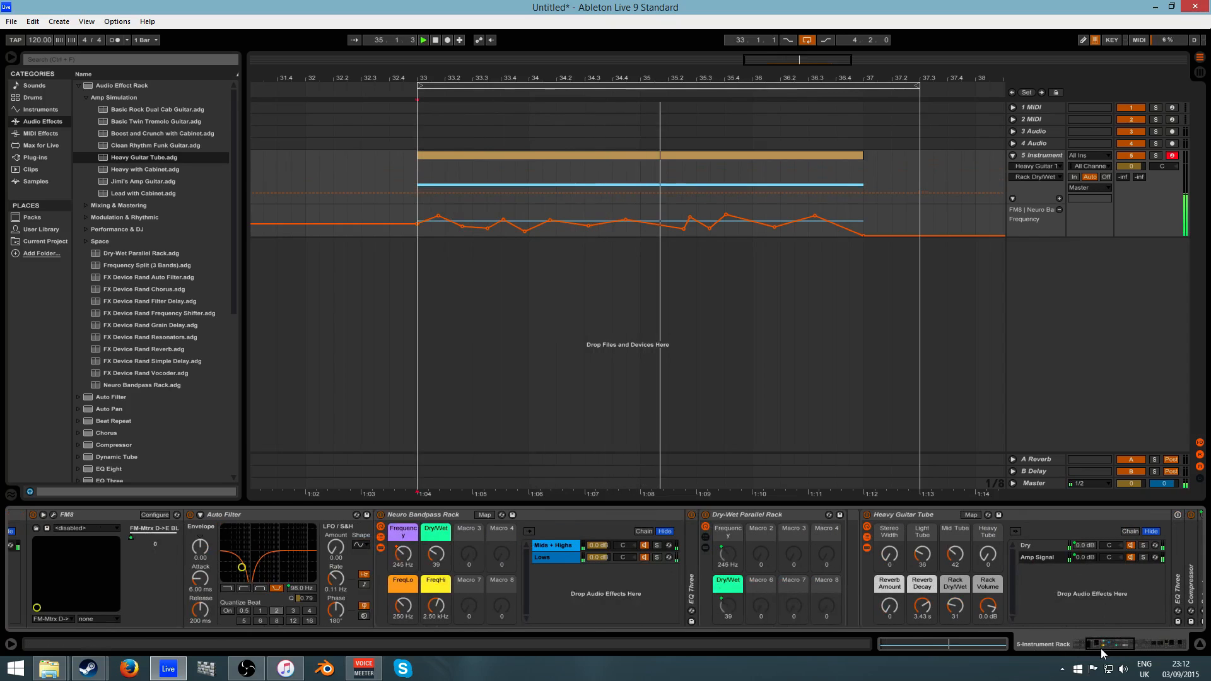
Lower the first peak in the Neuro Bandpass Rack's Frequency automation just after bar 33 and play back the clip
key("space")
key("space")
key("space")
key("space")
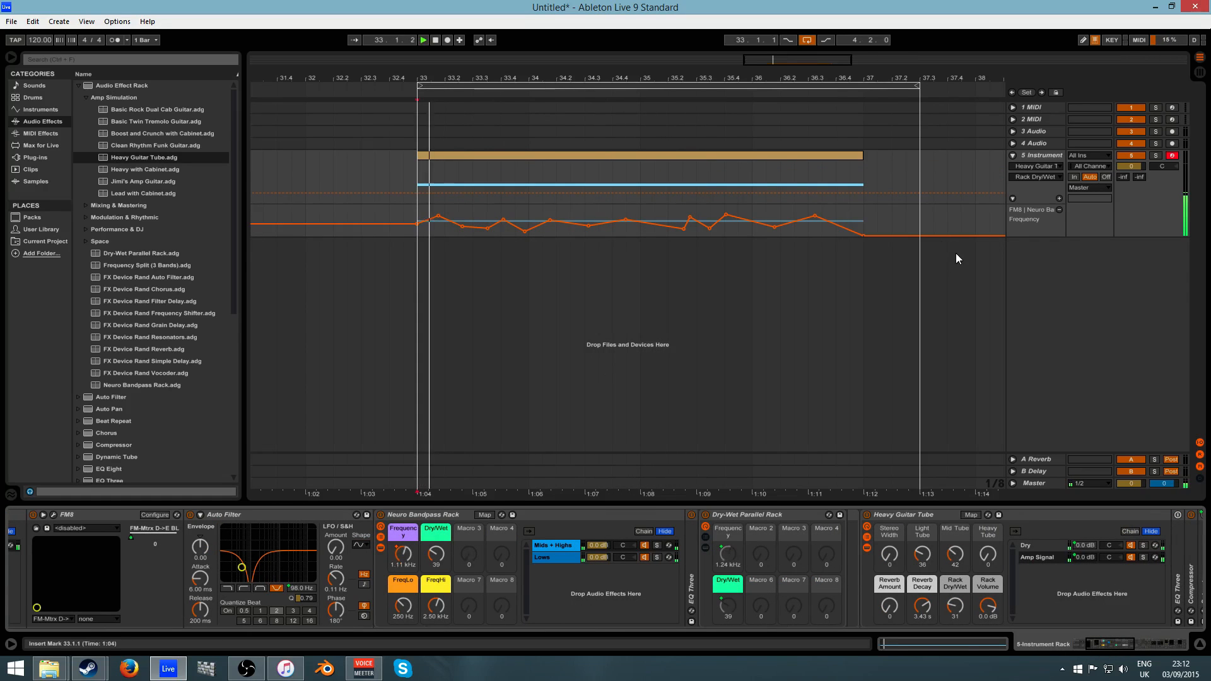
key("space")
key("space")
left_click_drag(436, 217, 440, 222)
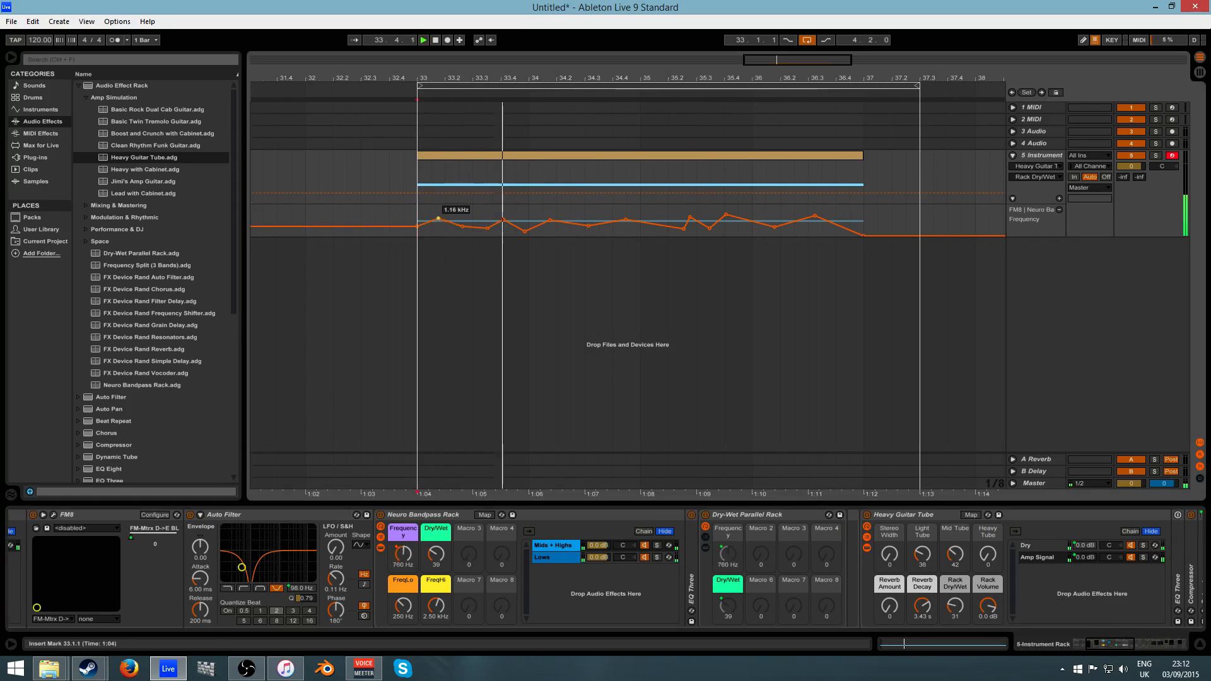
key("space")
key("space")
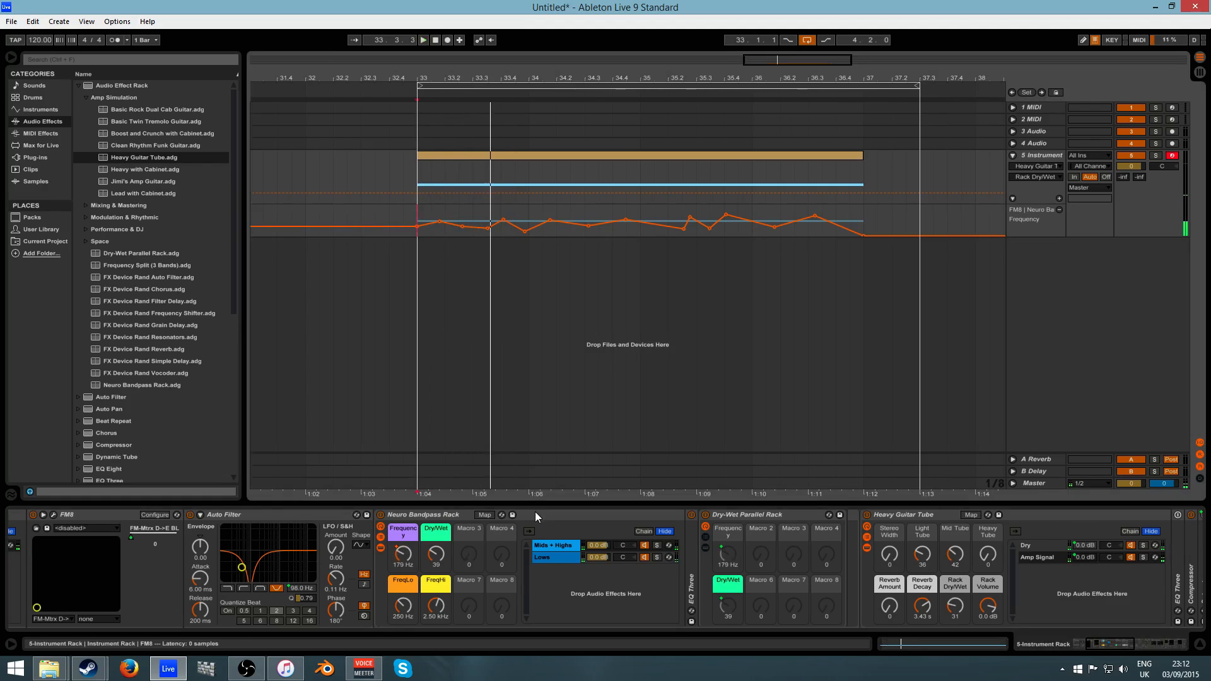
Fold the Neuro Bandpass Rack, the Heavy Guitar Tube and the first Auto Filter in the device chain
double_click(535, 513)
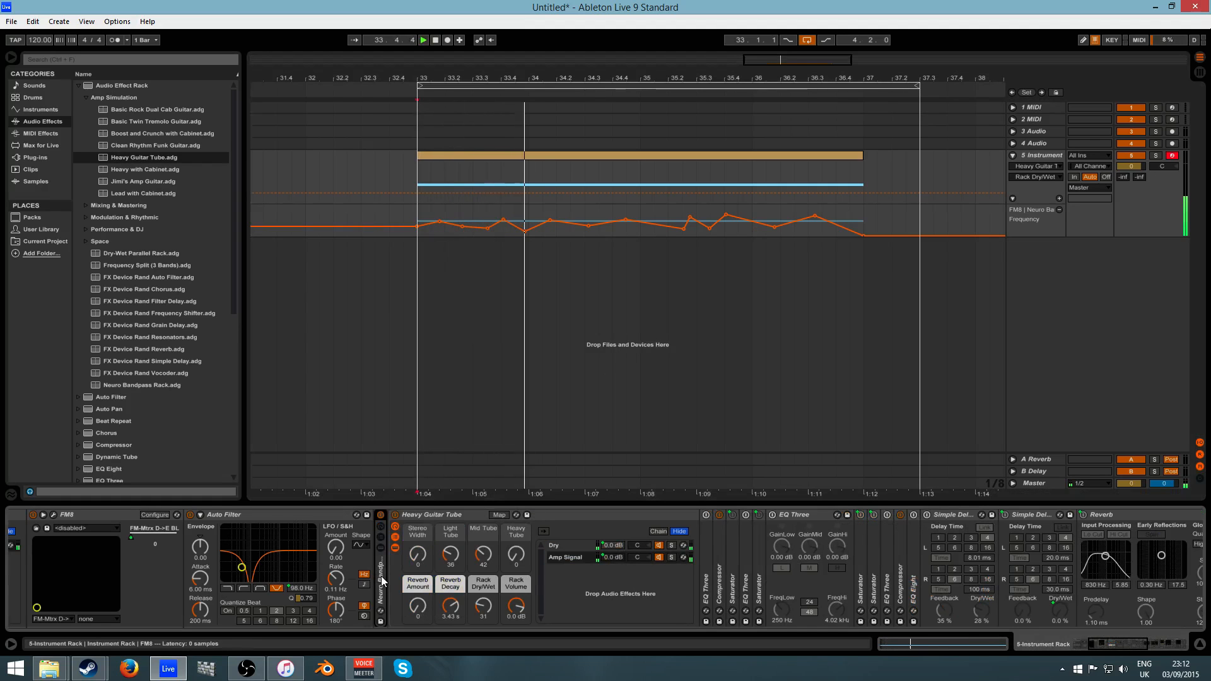
double_click(442, 515)
double_click(301, 512)
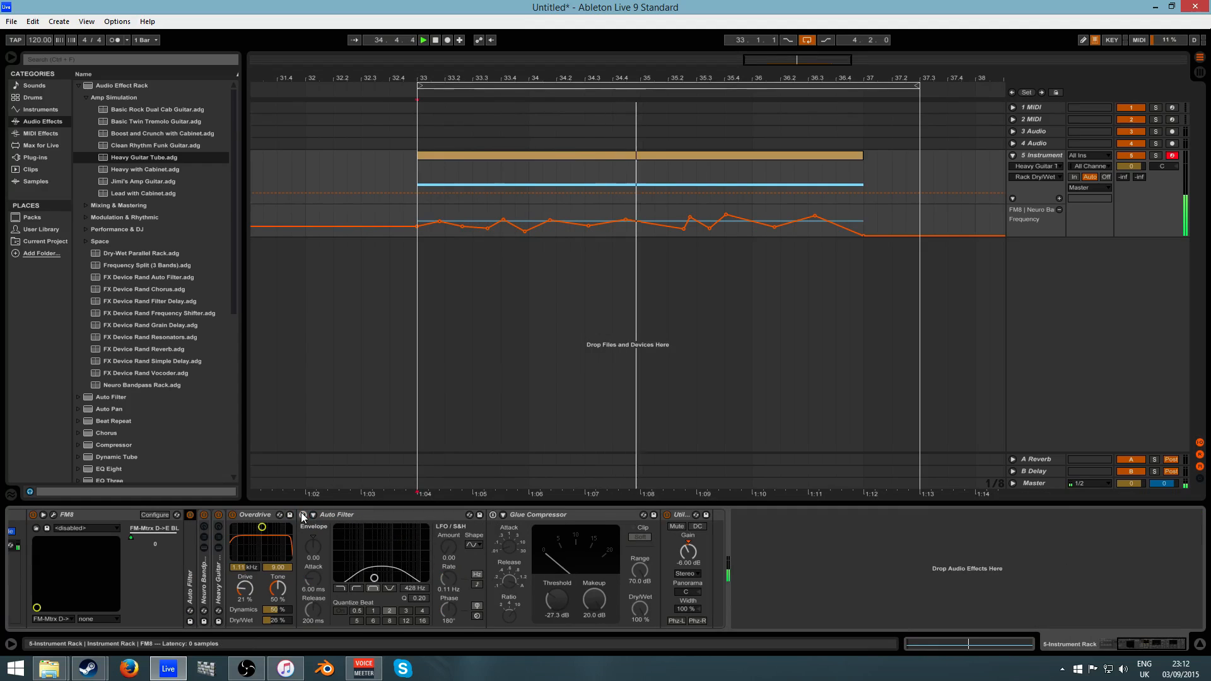
Try the band-pass Auto Filter switched on ahead of the Heavy Guitar Tube, then return it behind the Overdrive at 313 Hz and bypass it
left_click_drag(245, 517, 222, 560)
left_click(304, 515)
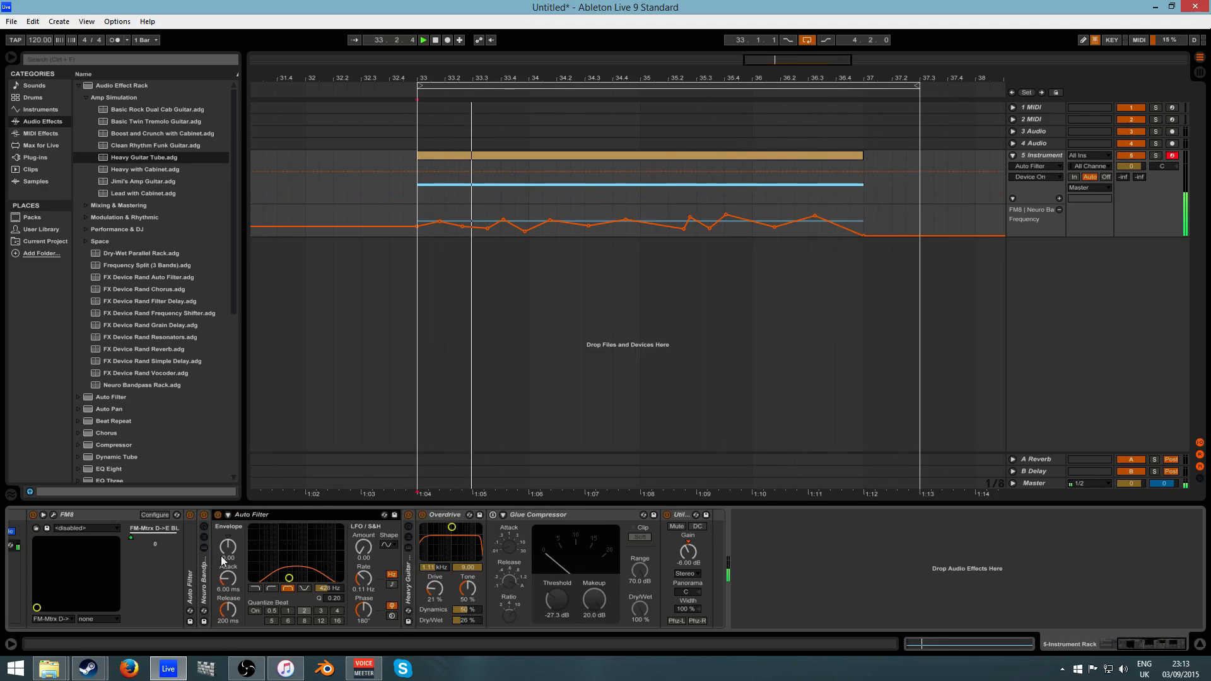
mouse_move(330, 588)
left_mouse_down()
mouse_move(330, 563)
mouse_move(329, 592)
left_mouse_up()
key("space")
key("space")
left_click_drag(319, 517, 474, 554)
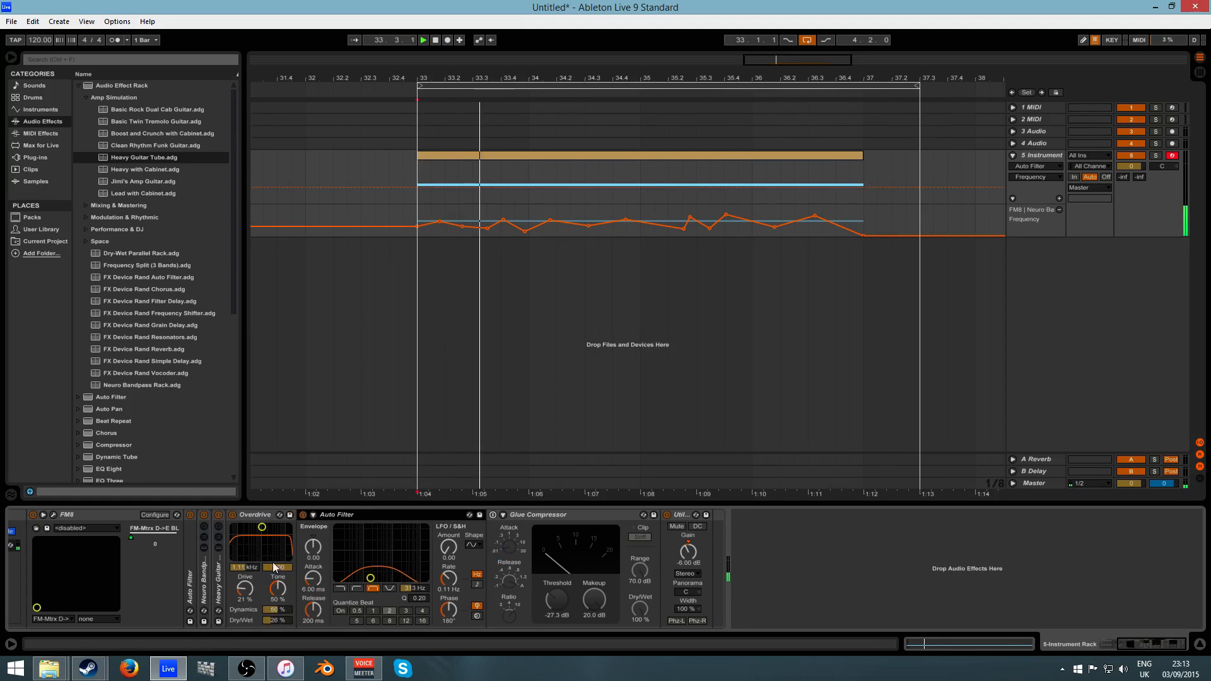
key("space")
key("space")
left_click(303, 516)
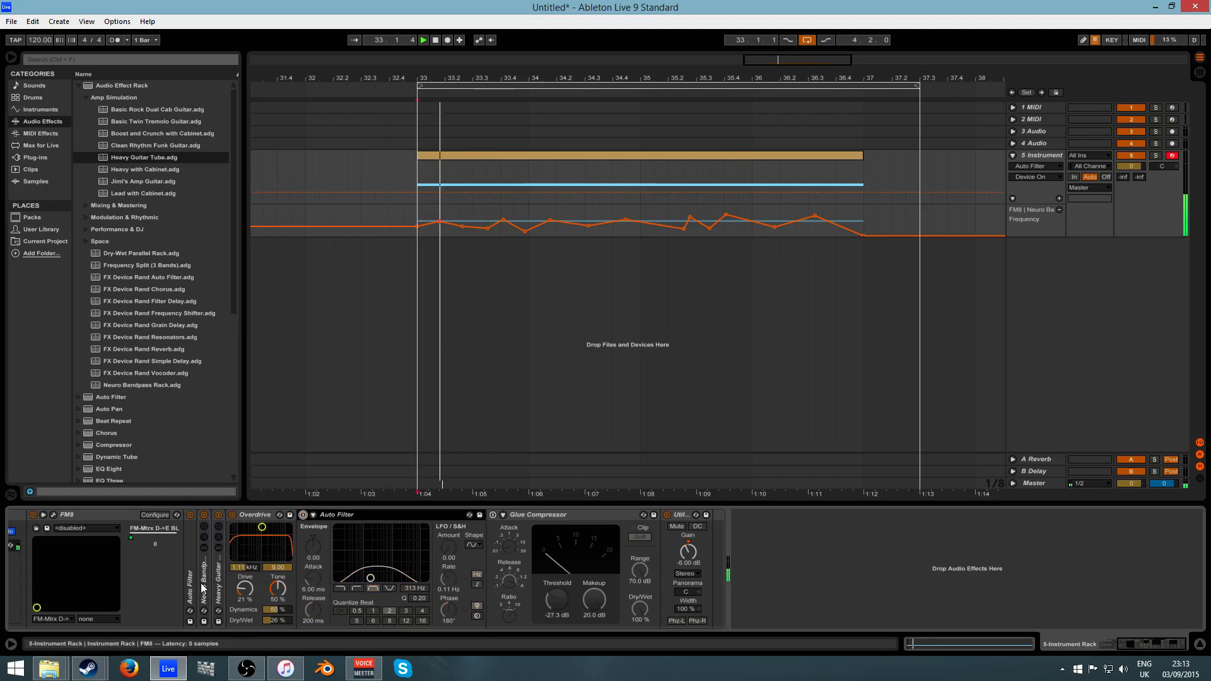
Unfold the Heavy Guitar Tube, lower its Rack Dry/Wet and fold the rack again
left_click(219, 578)
double_click(220, 580)
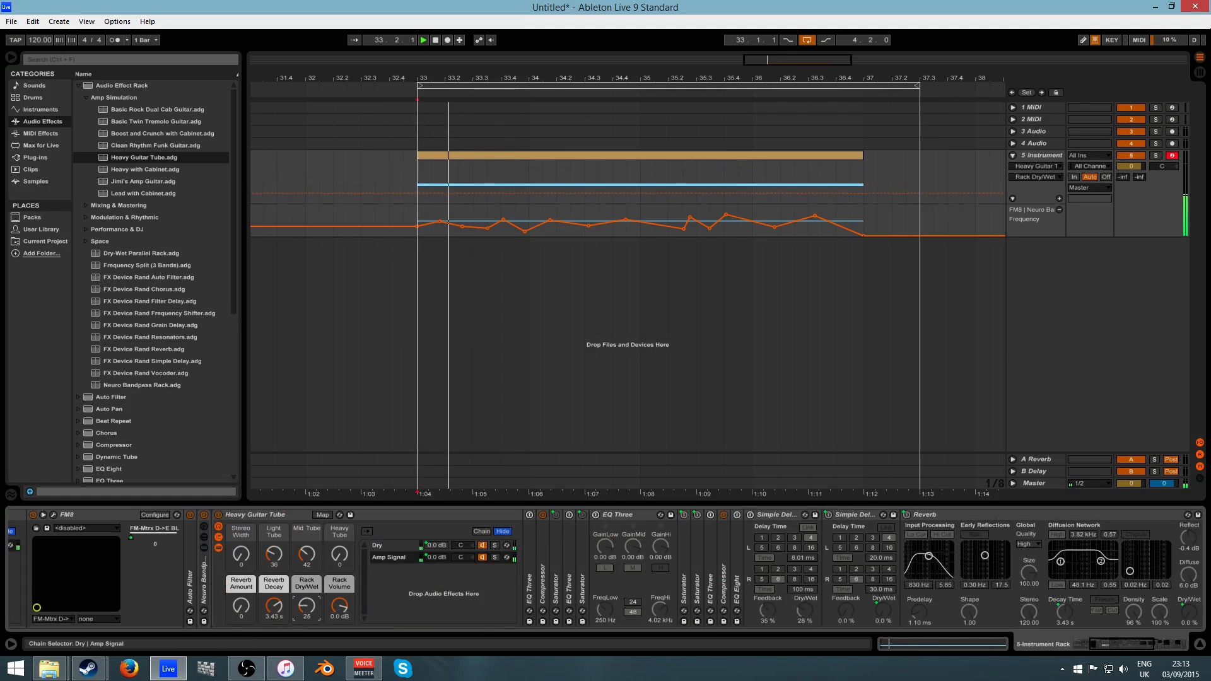
double_click(287, 516)
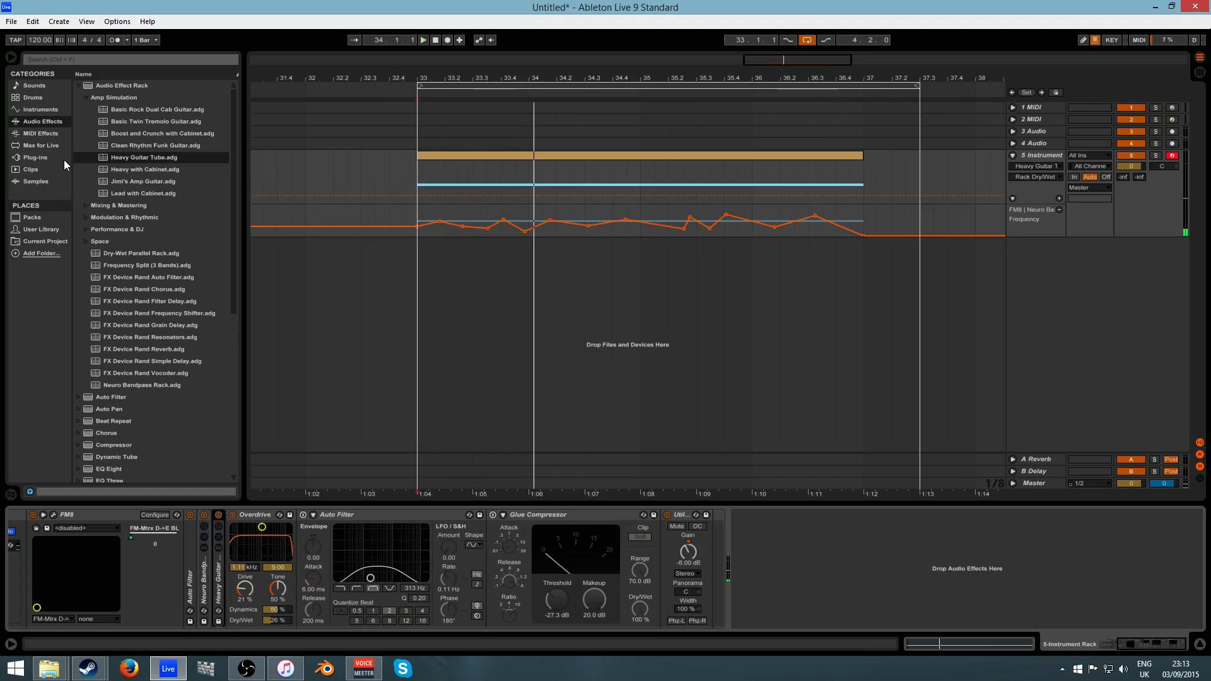
Insert a new Auto Filter between the Heavy Guitar Tube and the Overdrive, set to notch at about 840 Hz
left_click(79, 84)
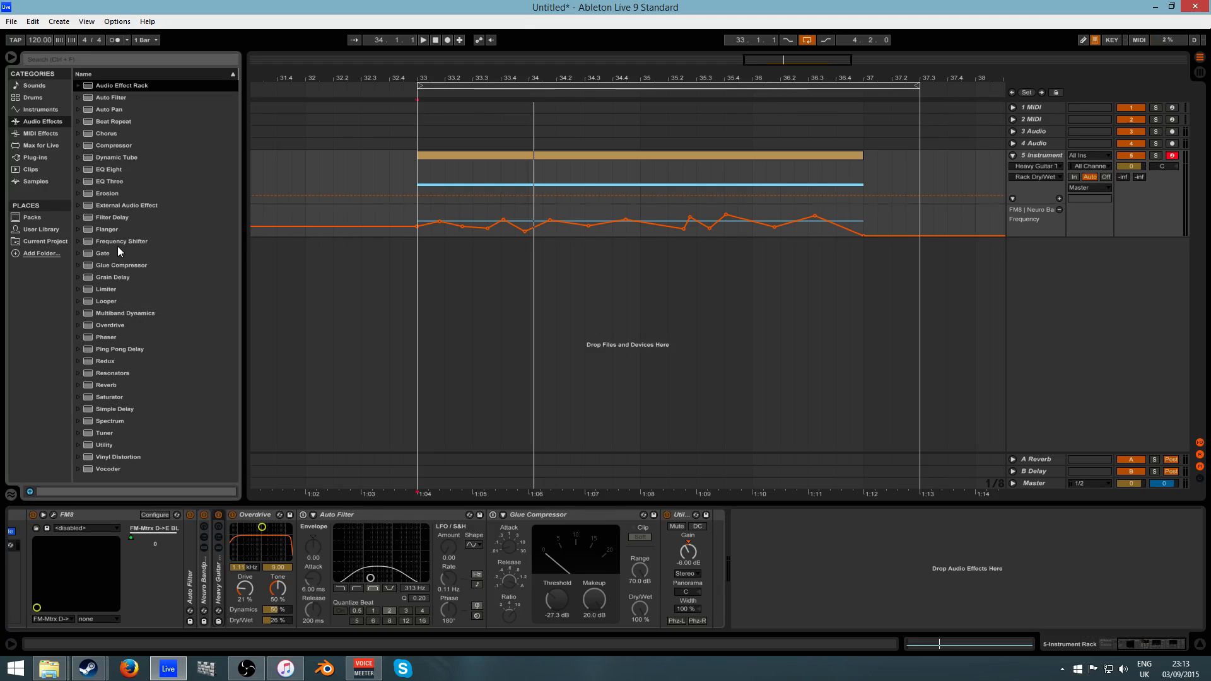
left_click(113, 98)
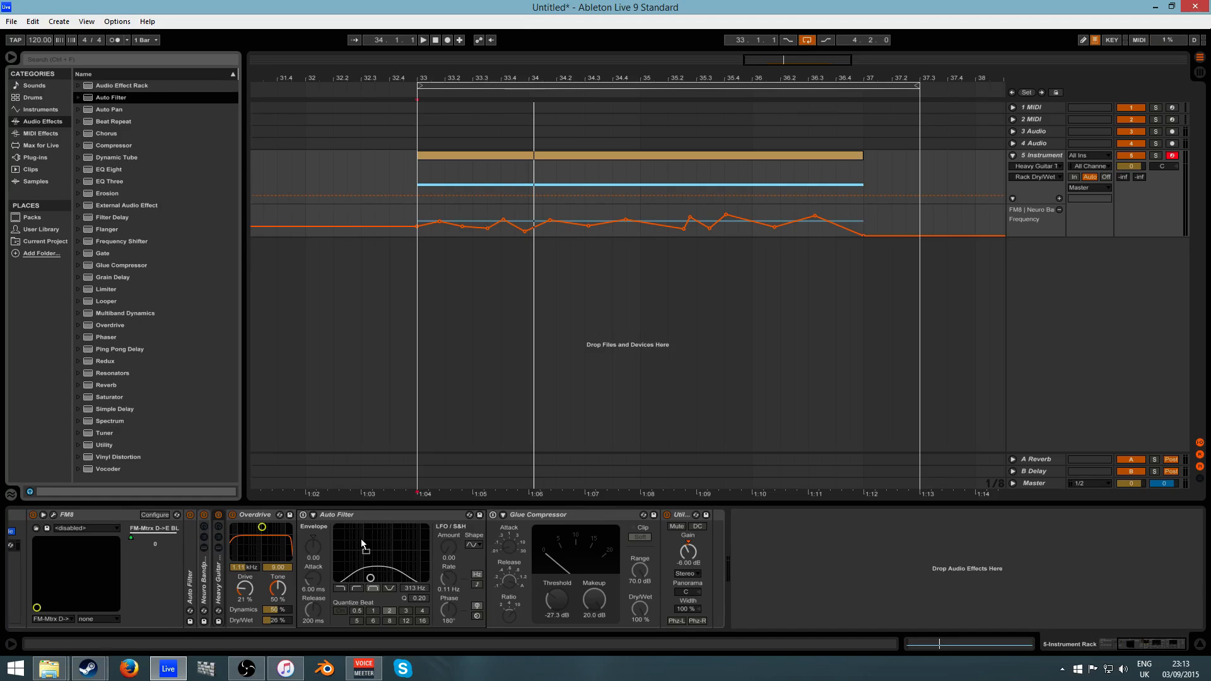
left_click_drag(244, 579, 236, 575)
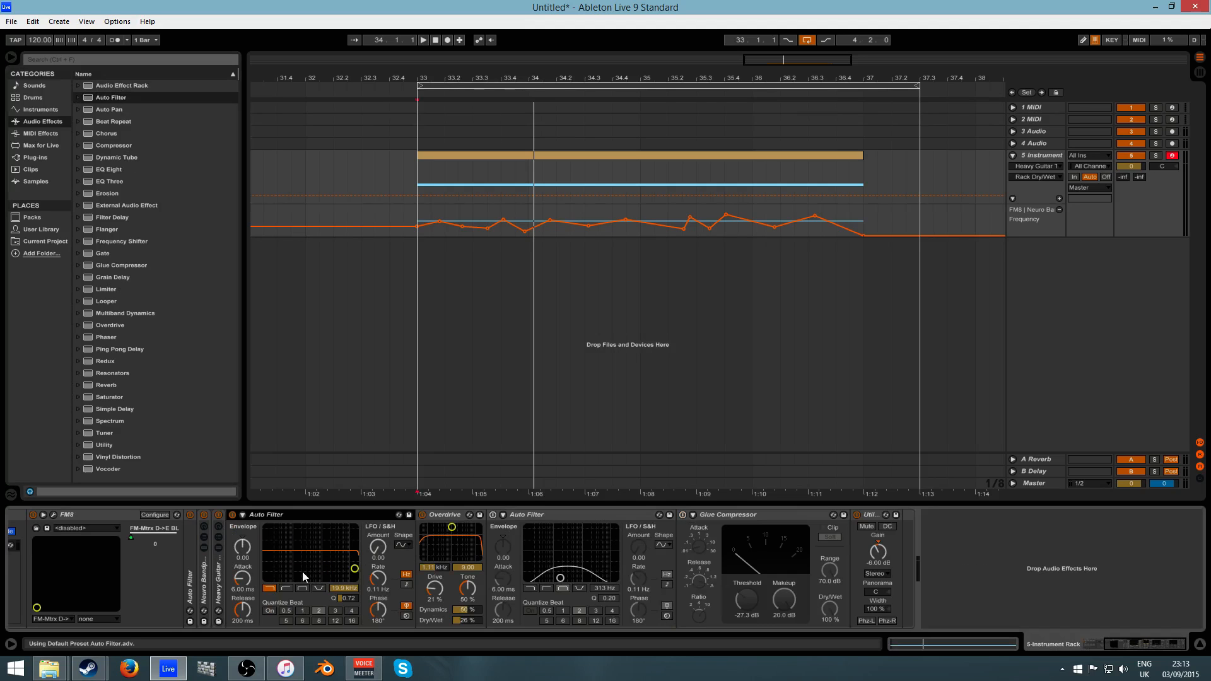
left_click(319, 589)
left_click_drag(344, 588, 344, 615)
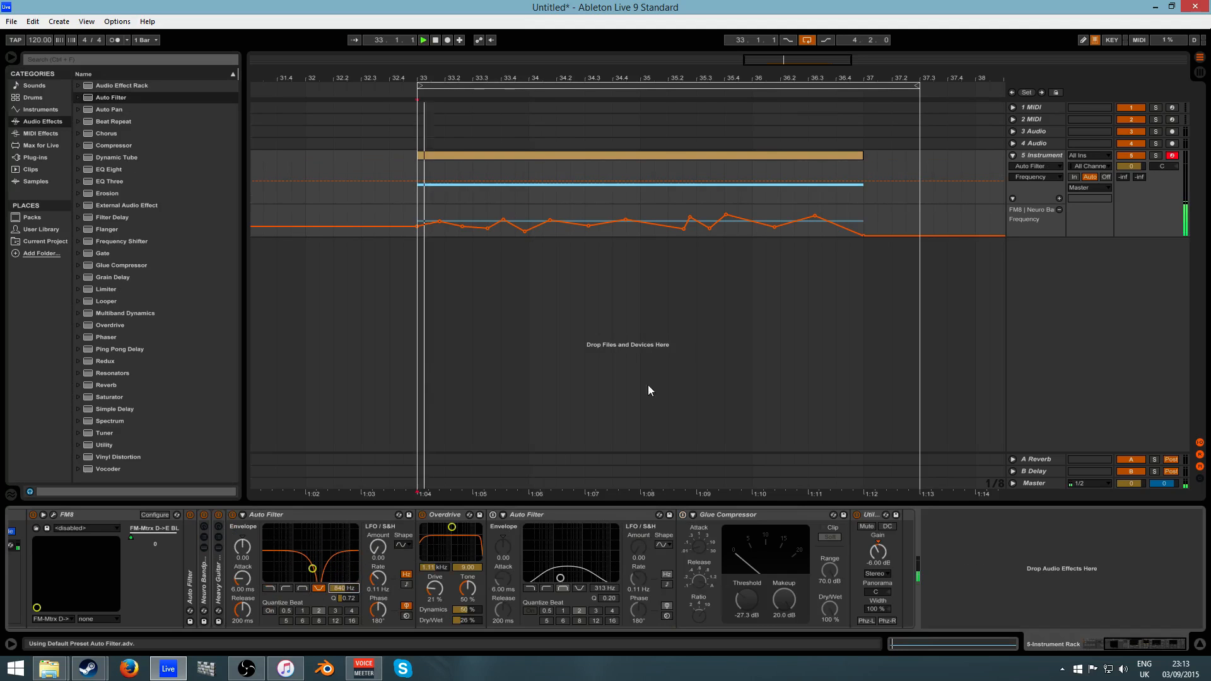
Show the new Auto Filter's Frequency in its own automation lane, draw rising and falling breakpoints across bar 33 and play it back
left_click(1059, 198)
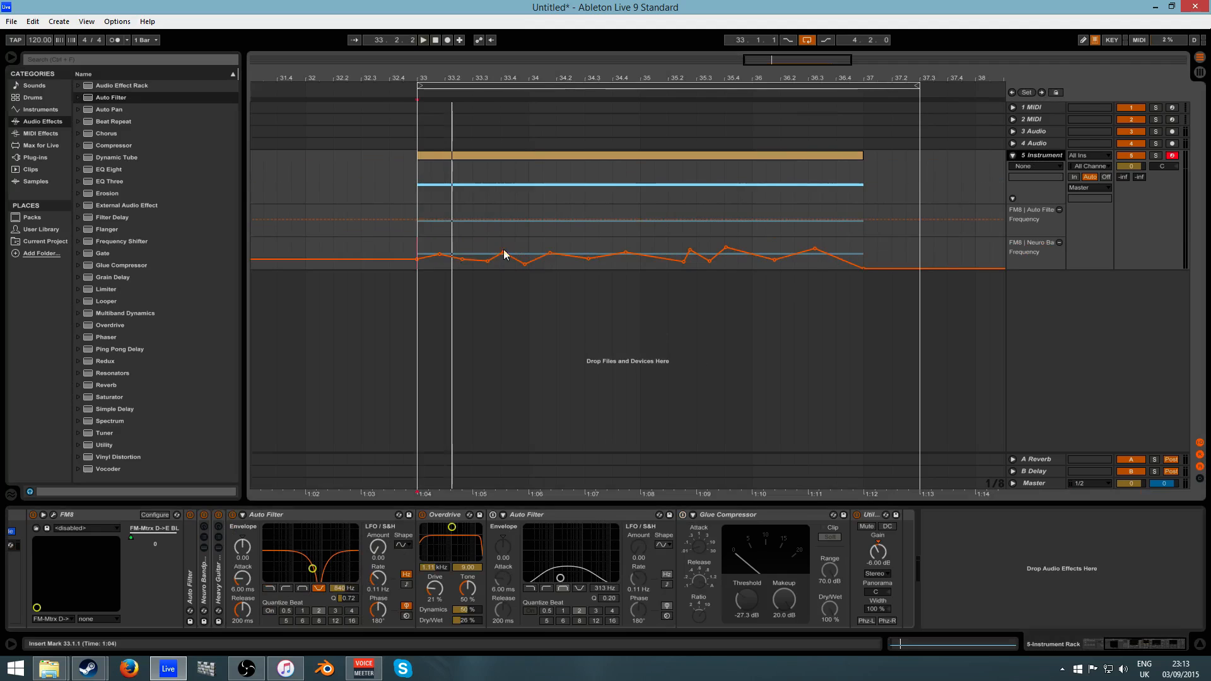
left_click_drag(424, 235, 457, 225)
left_click(431, 221)
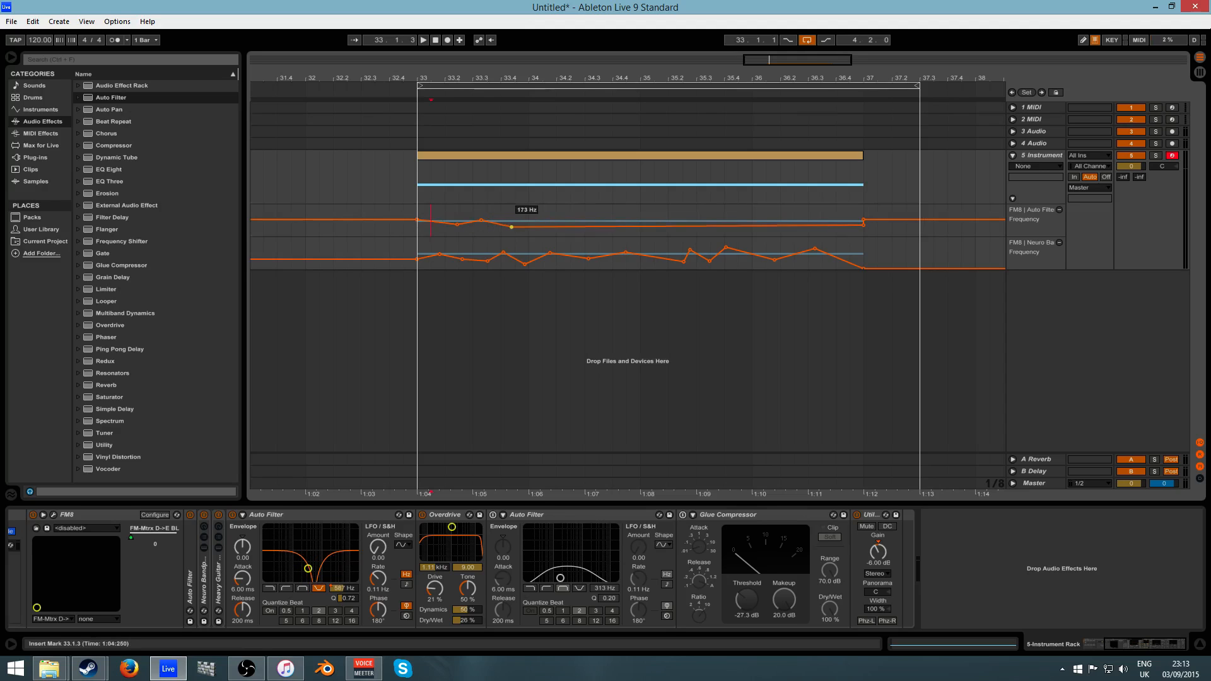
mouse_move(552, 232)
left_mouse_down()
mouse_move(477, 217)
mouse_move(505, 232)
mouse_move(544, 220)
left_mouse_up()
left_click(421, 228)
key("space")
key("space")
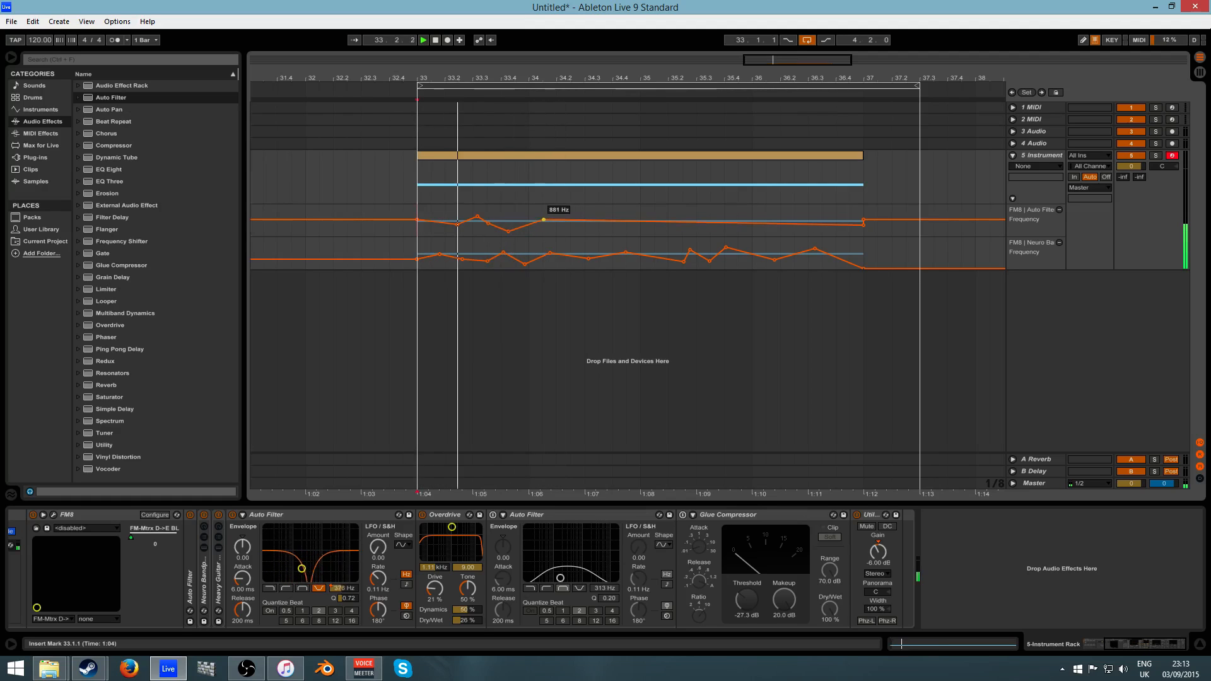
Copy the Neuro Bandpass Rack's Frequency automation from bars 34 to 37 into the Auto Filter's Frequency lane
key("space")
left_click_drag(853, 257, 537, 258)
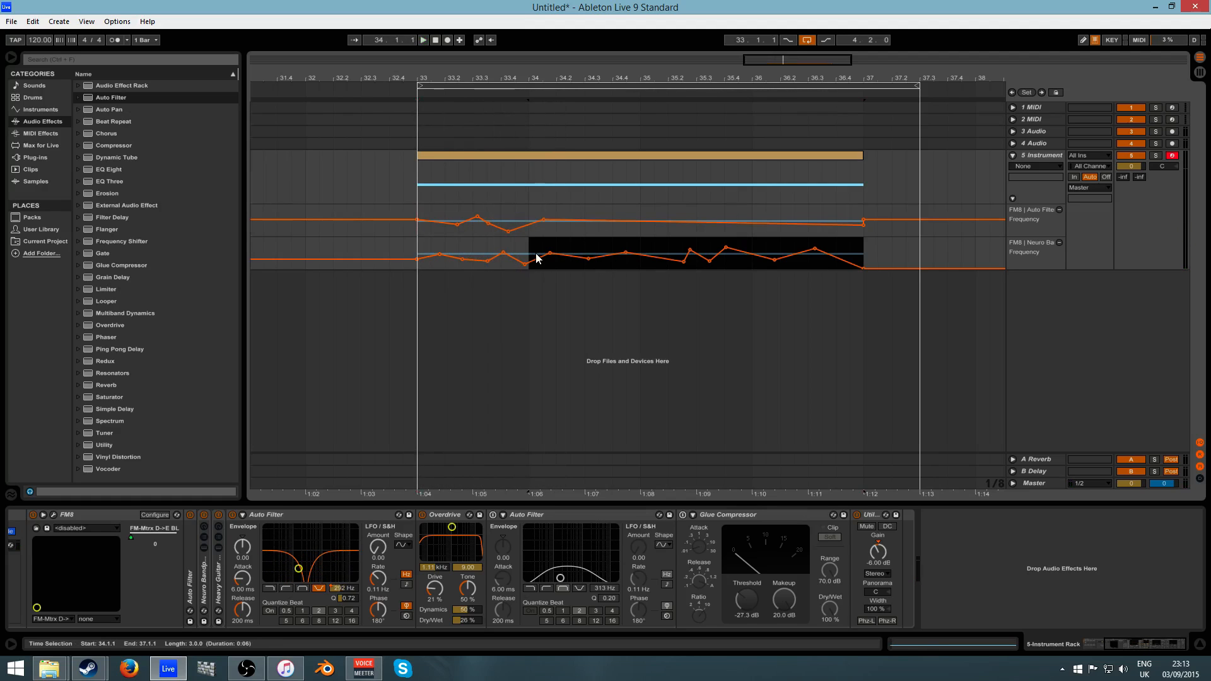
left_click(532, 220)
key("ctrl+v")
Reshape the pasted Auto Filter Frequency breakpoints into a varied zigzag up to bar 37 and play from bar 33
left_click(570, 230)
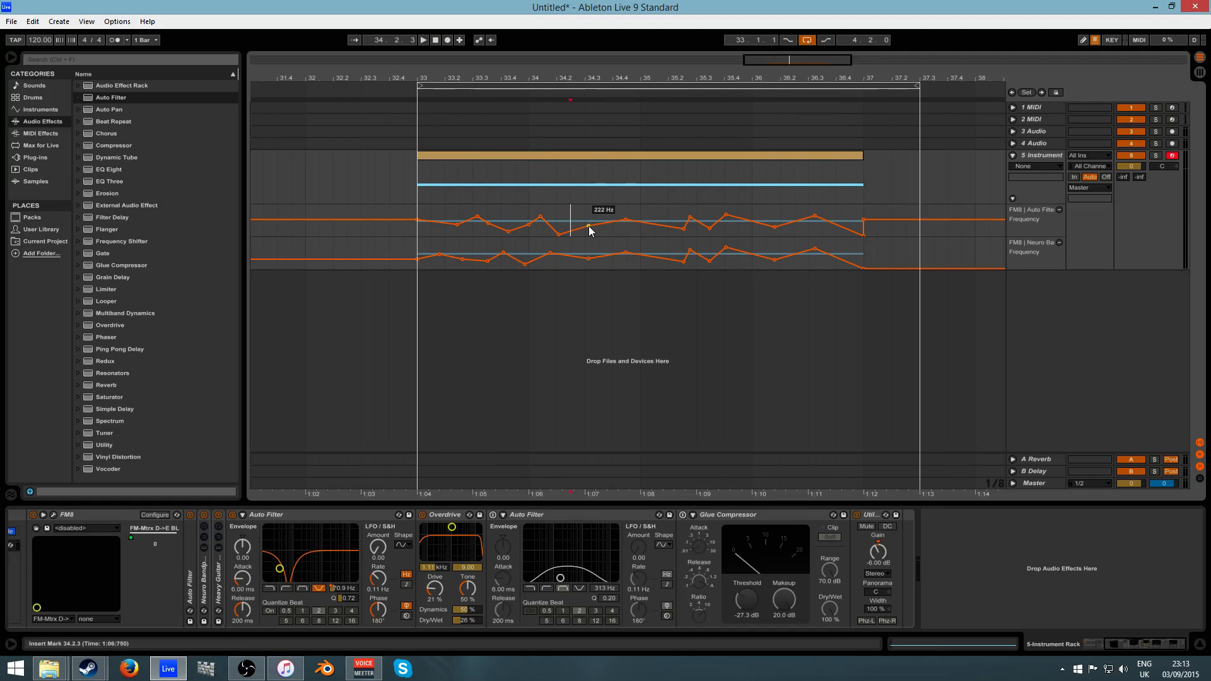
left_click_drag(589, 226, 585, 215)
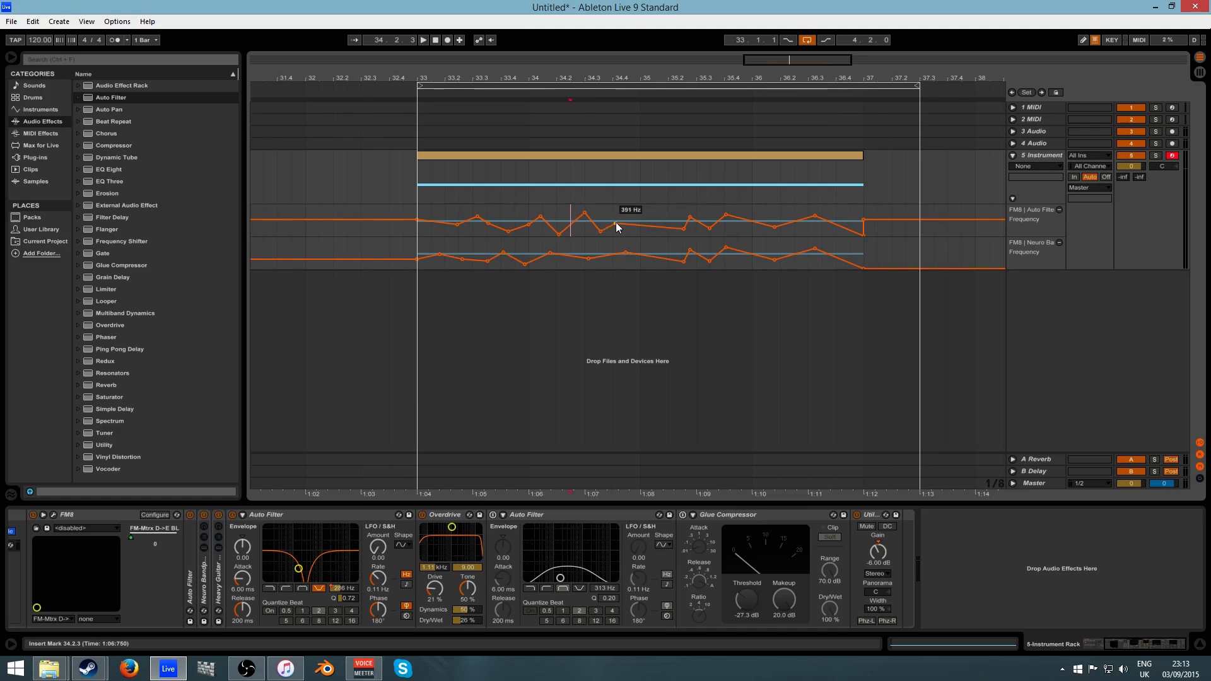
left_click_drag(684, 228, 857, 212)
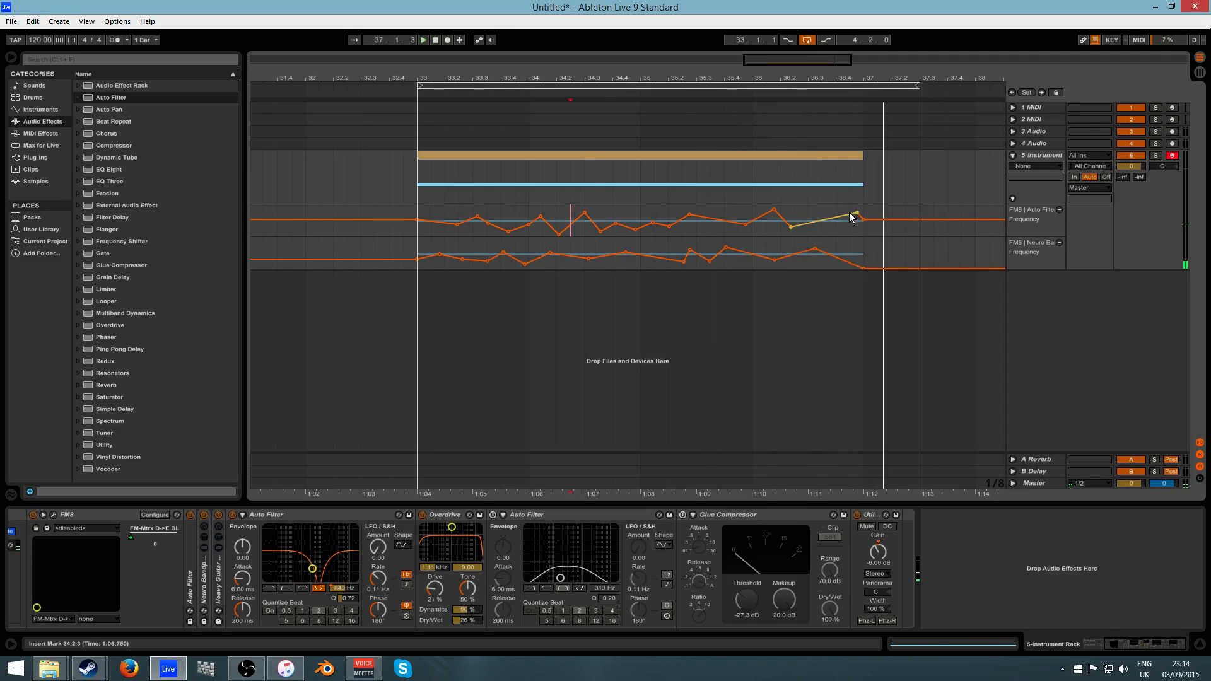
left_click(419, 244)
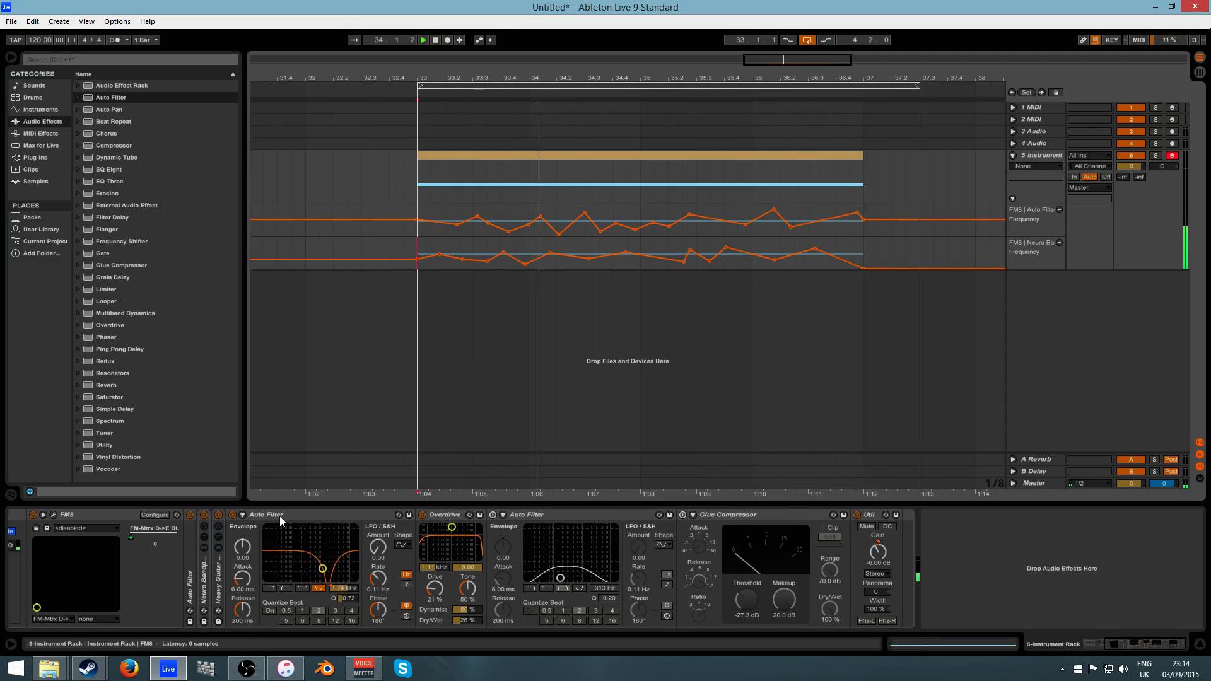
Try the automated notch Auto Filter ahead of the Heavy Guitar Tube, return it before the Overdrive and browse the plug-ins
left_click_drag(280, 516, 214, 558)
left_click_drag(268, 518, 413, 547)
left_click(55, 159)
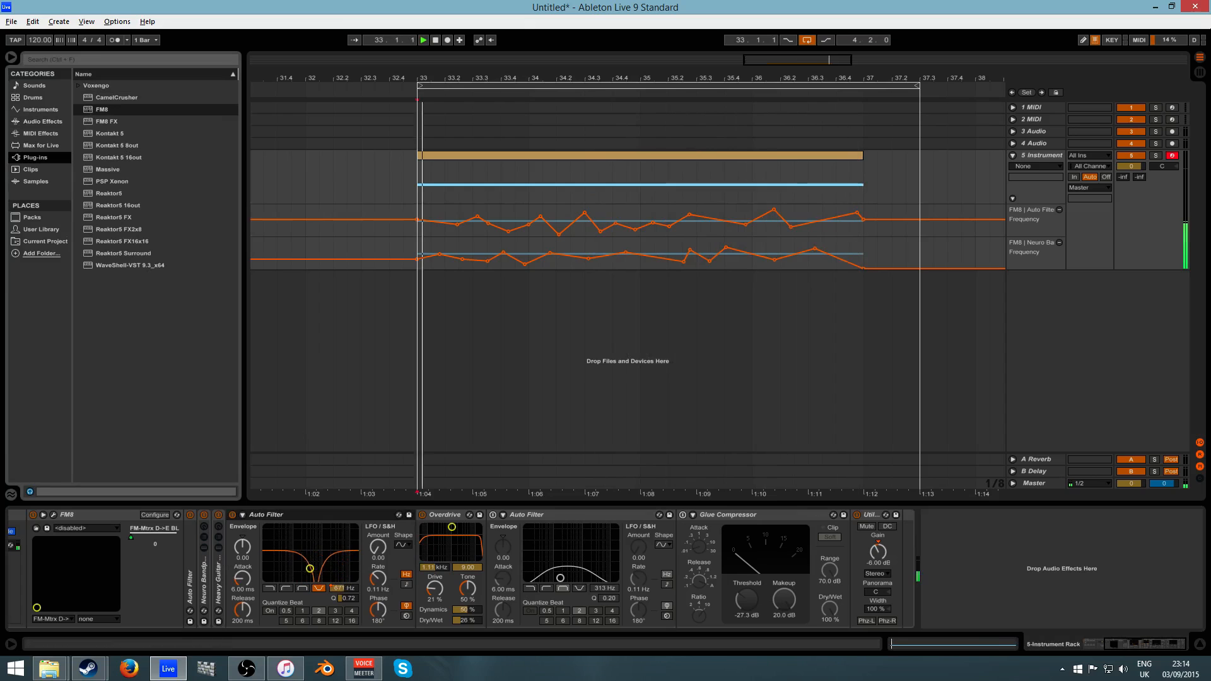
Show the Instrument Rack's Macro 1 in its own automation lane and select the range from bar 33 to 37
left_click_drag(1141, 644, 972, 641)
mouse_move(44, 556)
left_mouse_down()
mouse_move(44, 498)
mouse_move(44, 551)
mouse_move(44, 504)
mouse_move(54, 551)
left_mouse_up()
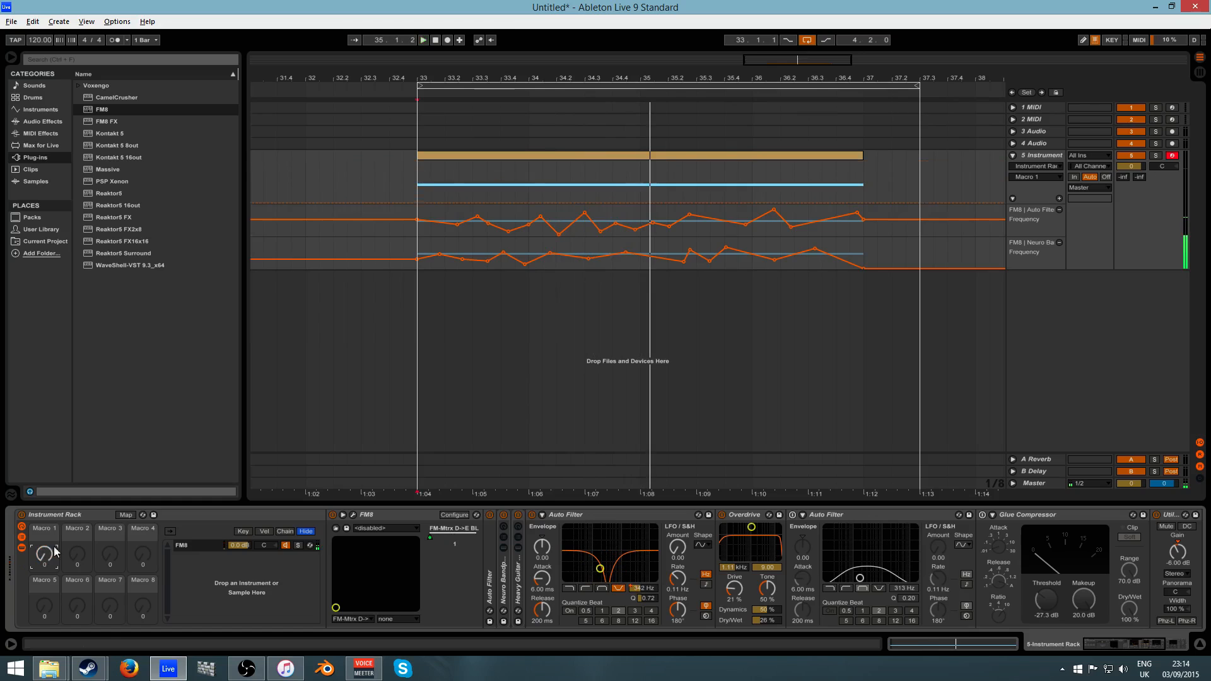
left_click(1060, 199)
left_click_drag(410, 219, 867, 232)
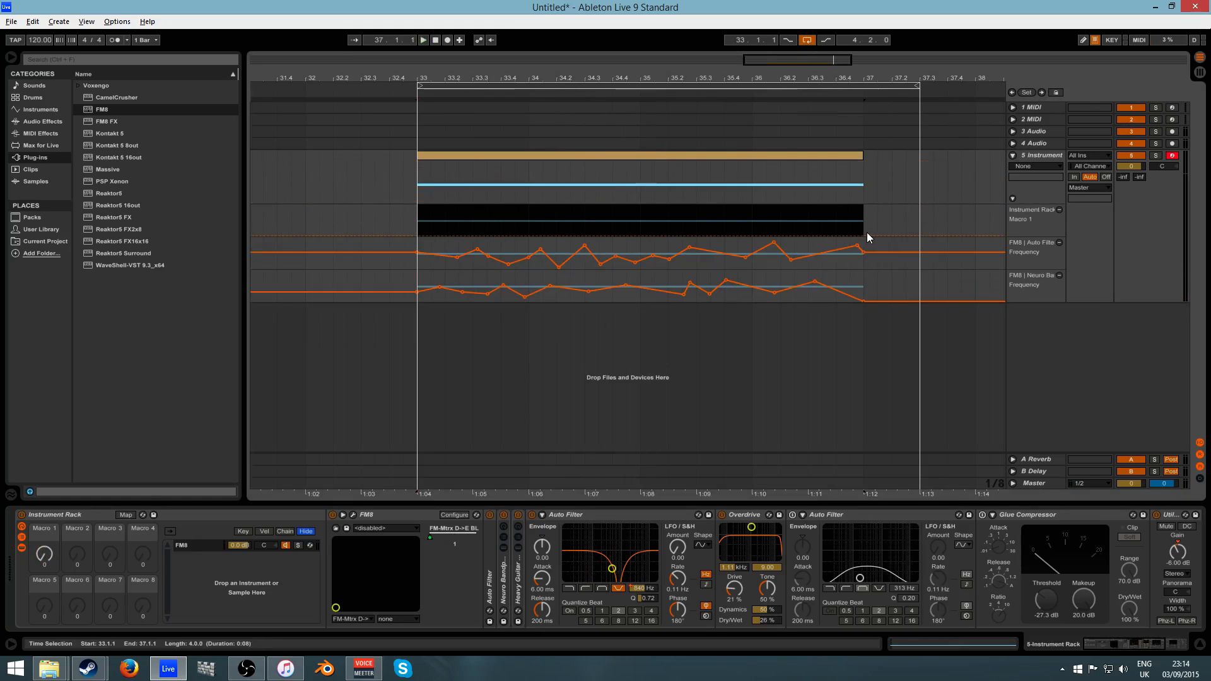
Draw a Macro 1 automation curve of alternating peaks and dips from bar 33 to 37 and refine it during playback
left_click_drag(509, 235, 418, 236)
left_click(414, 208)
left_click_drag(865, 207, 831, 213)
key("space")
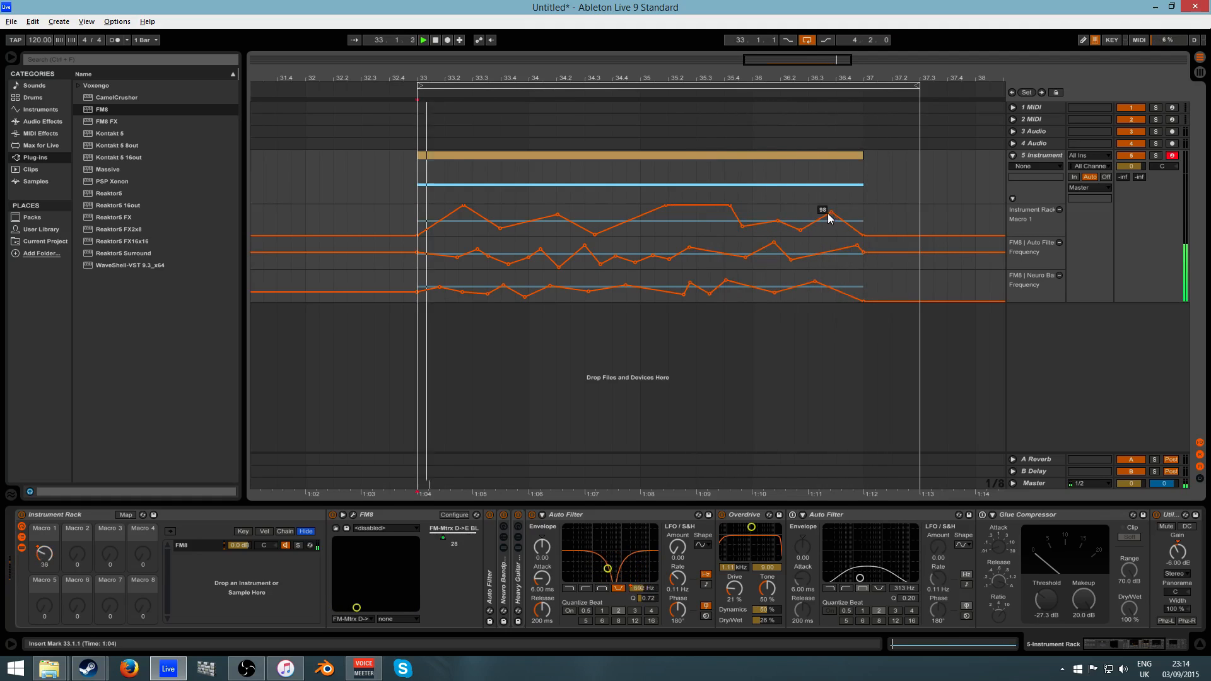
left_click_drag(693, 78, 633, 65)
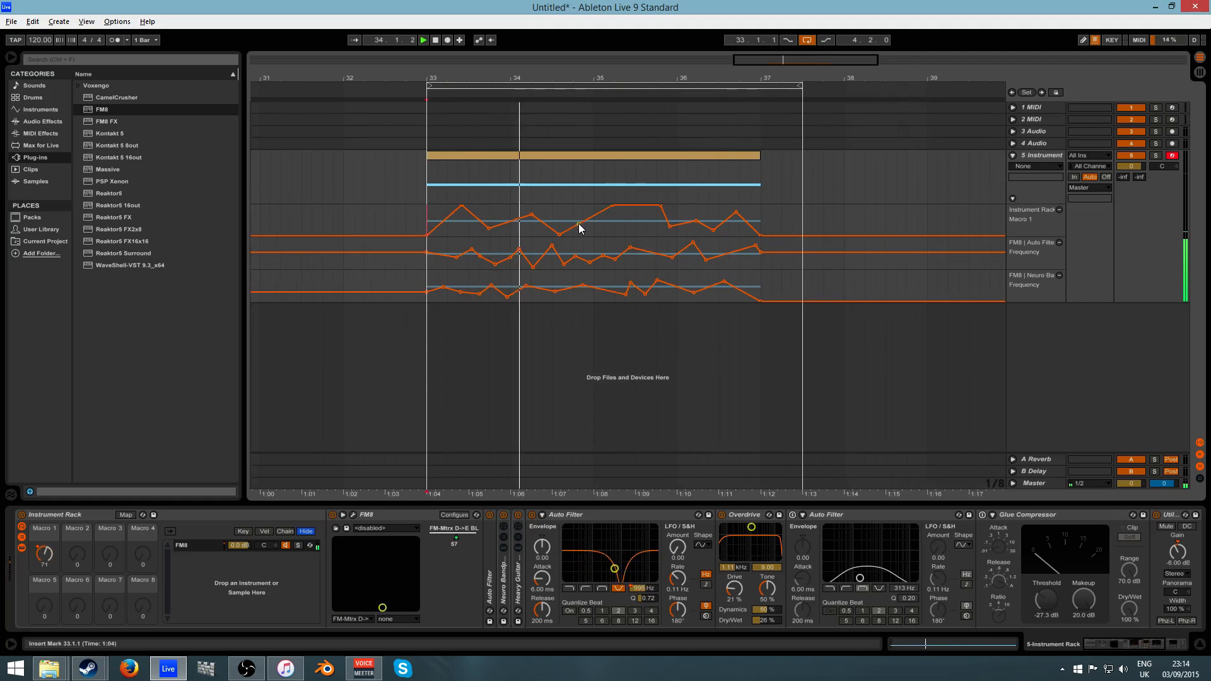
left_click_drag(581, 223, 535, 206)
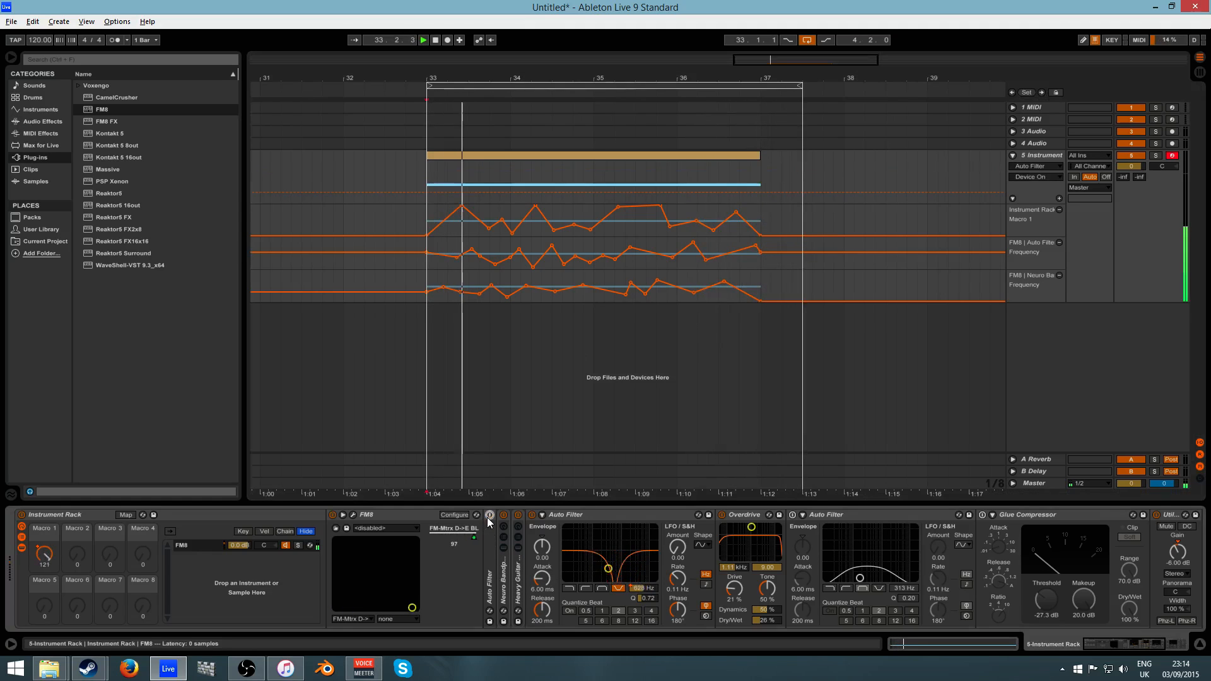
Unfold the first notch Auto Filter, raise its Q to about 1.9 and compare the sound with the Heavy Guitar Tube bypassed
double_click(489, 537)
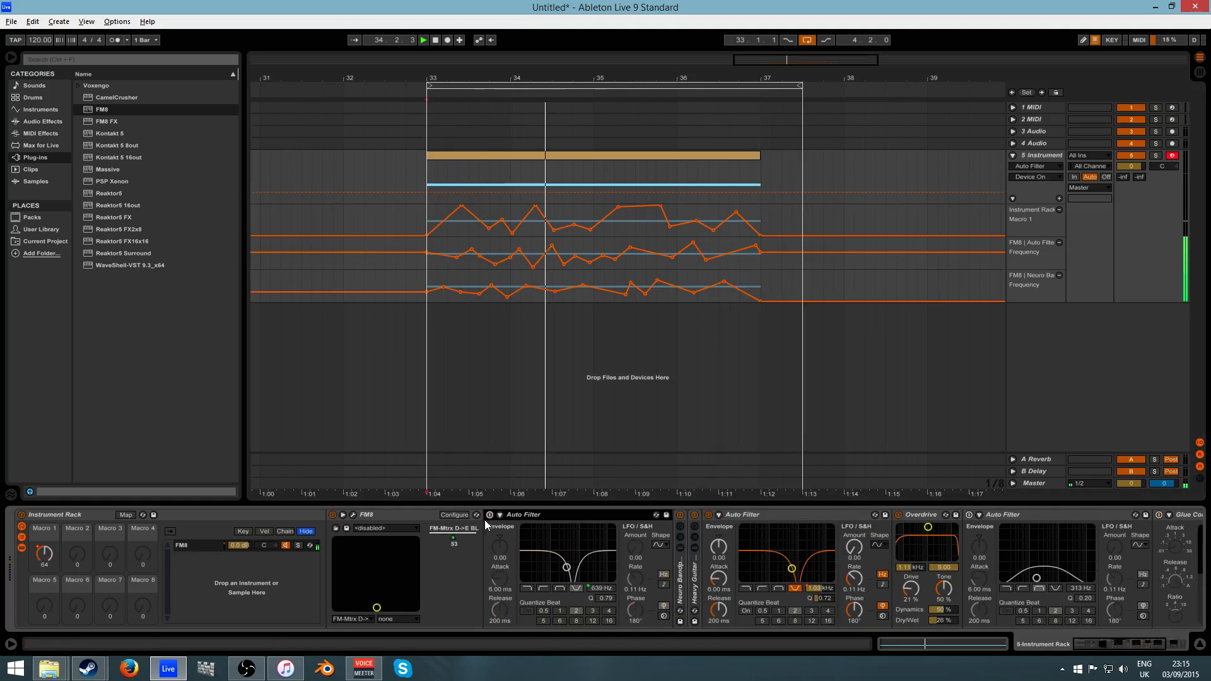
left_click(489, 516)
left_click(605, 598)
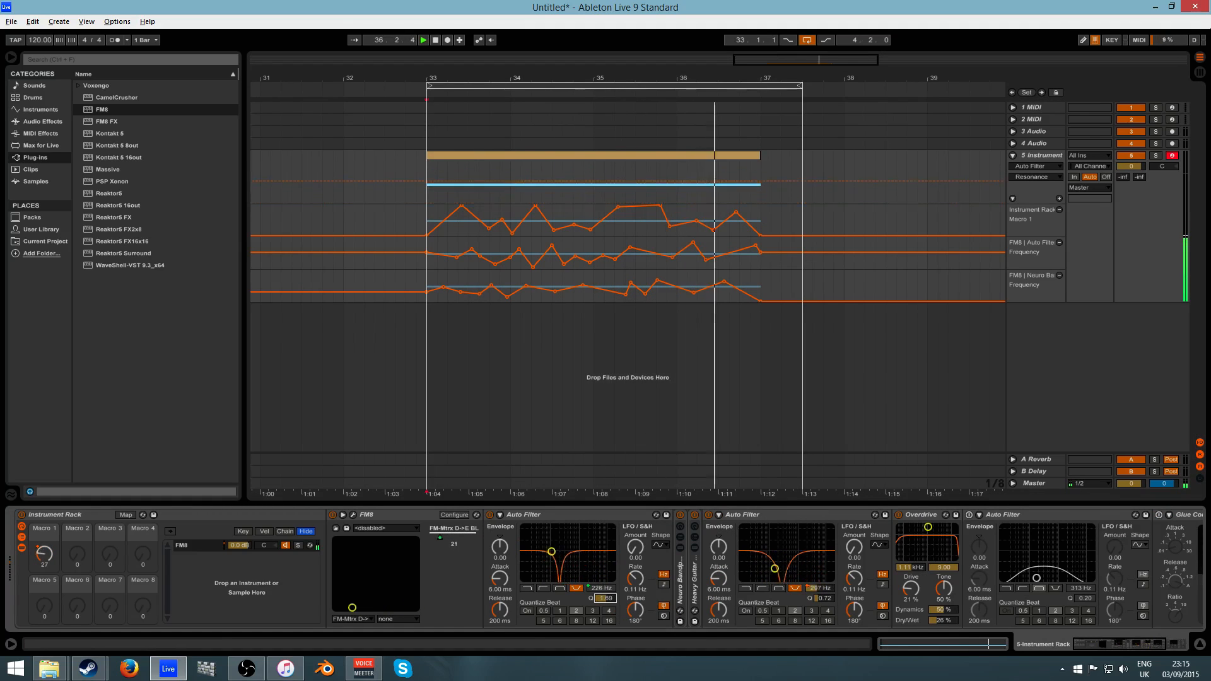
left_click(695, 515)
left_click(695, 516)
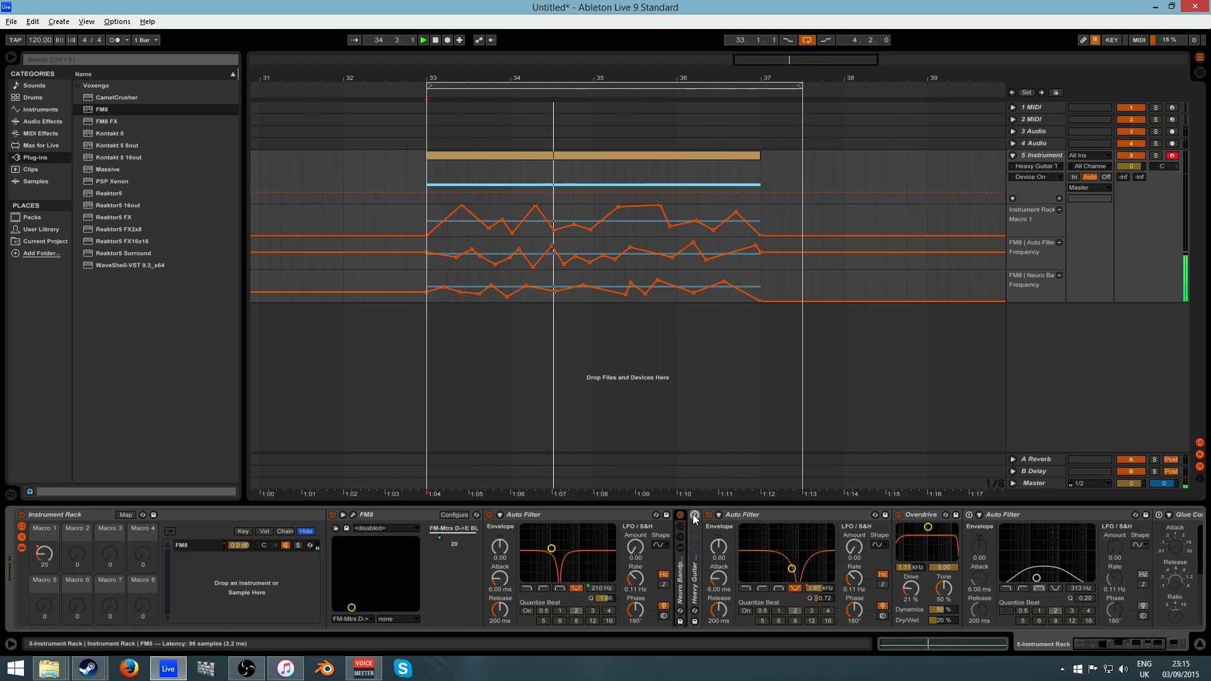
Replace the bypassed Auto Filter after the Overdrive with an active notch Auto Filter and sweep its frequency during playback
left_click(40, 120)
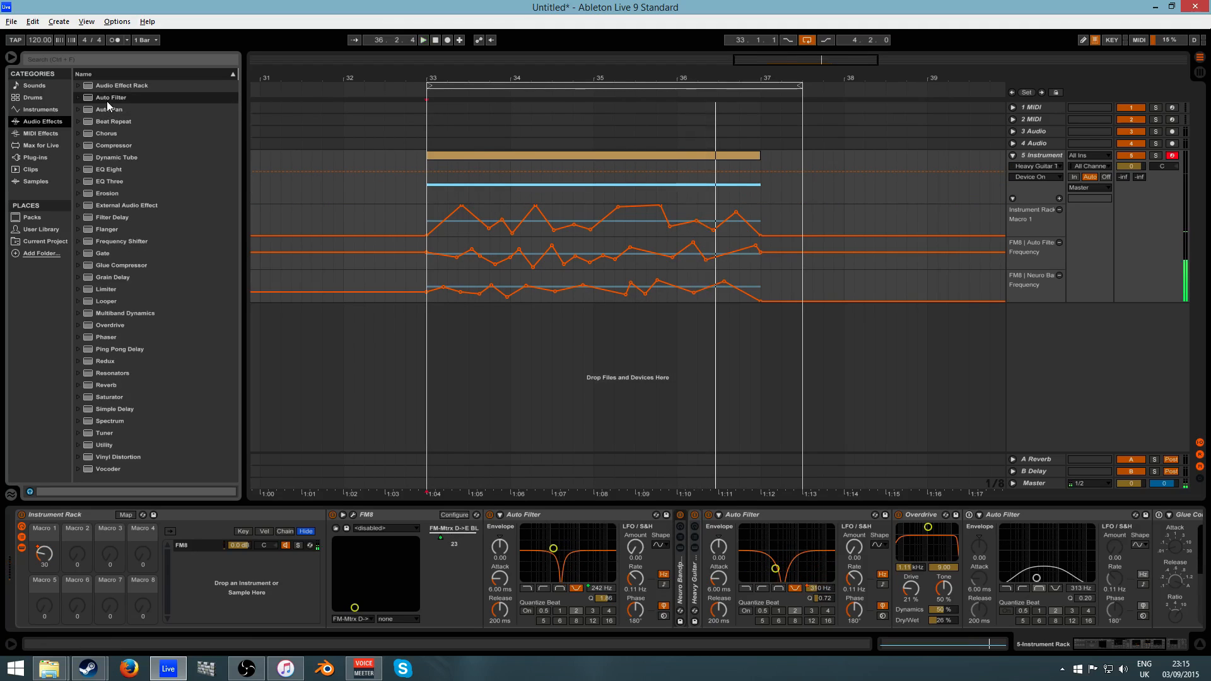
left_click_drag(1156, 545, 1081, 615)
key("space")
key("space")
key("space")
key("space")
key("space")
key("space")
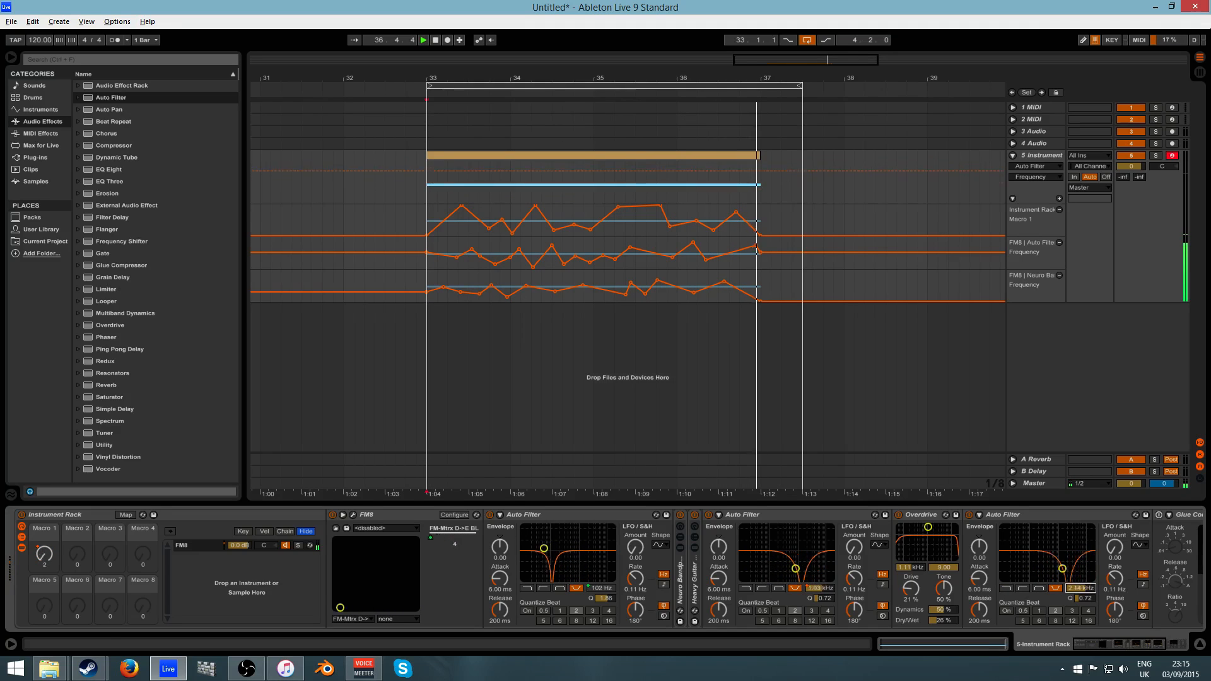
Arm automation and record a live frequency sweep of the last Auto Filter over the clip from bar 33
left_click(479, 40)
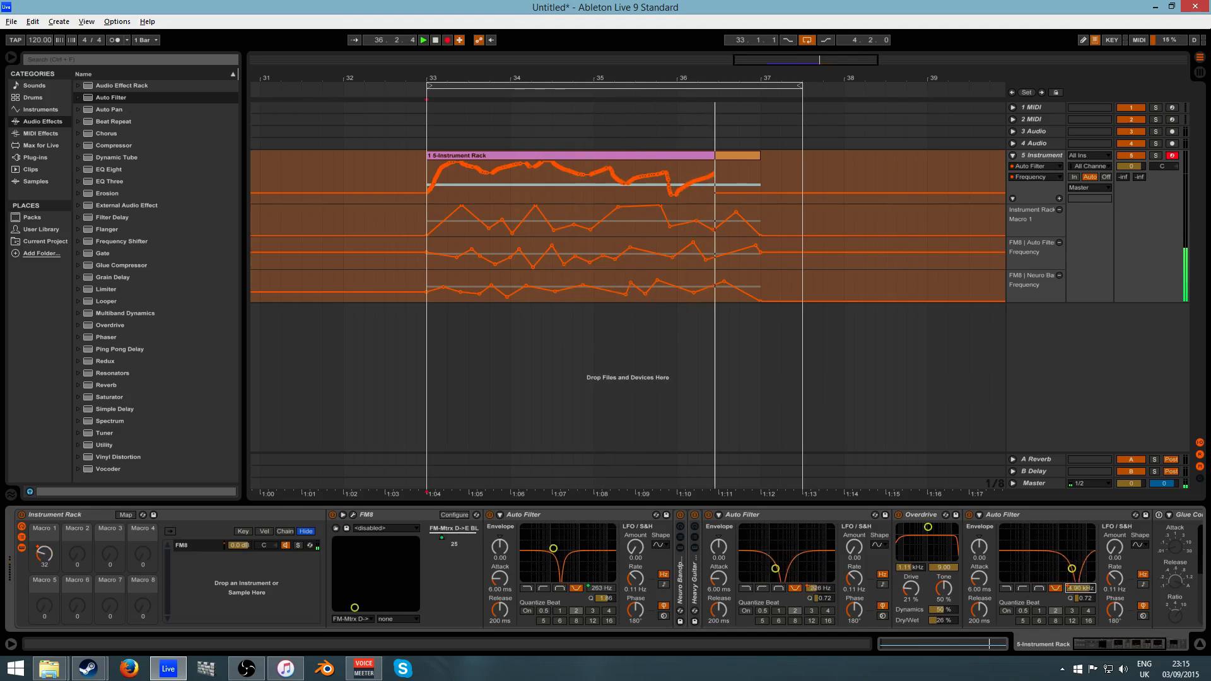
key("space")
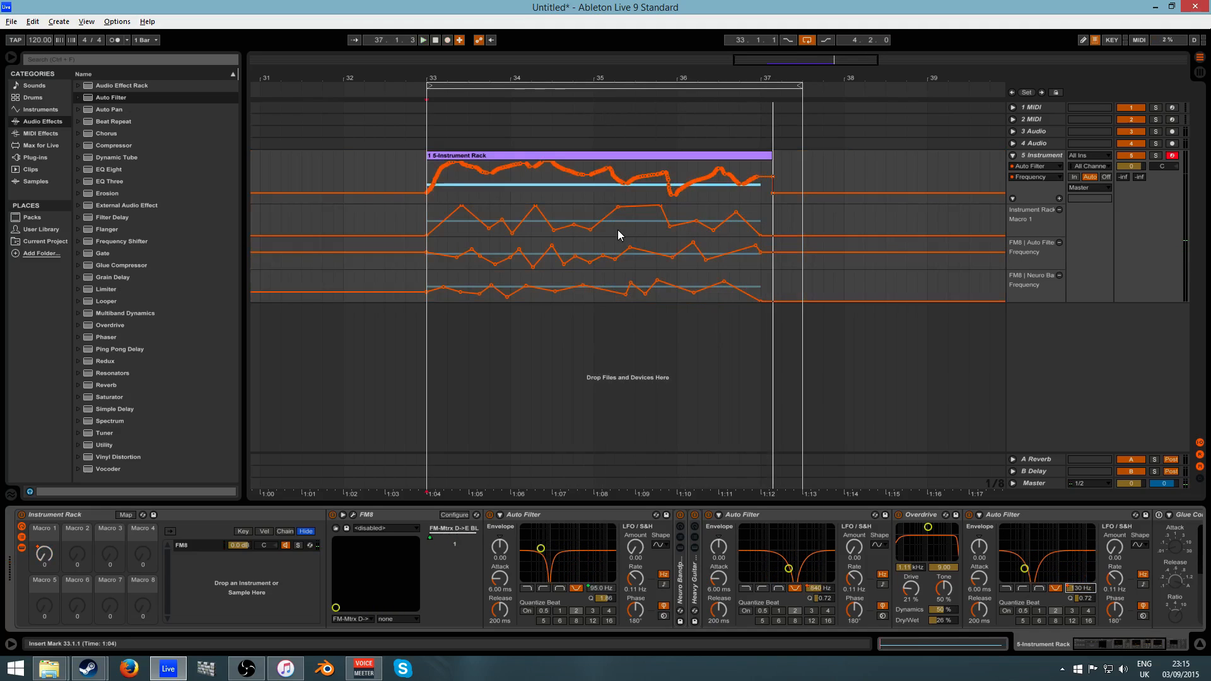
Thin out the recorded breakpoints of the last Auto Filter's frequency automation across bars 33 to 37
left_click(479, 156)
key("space")
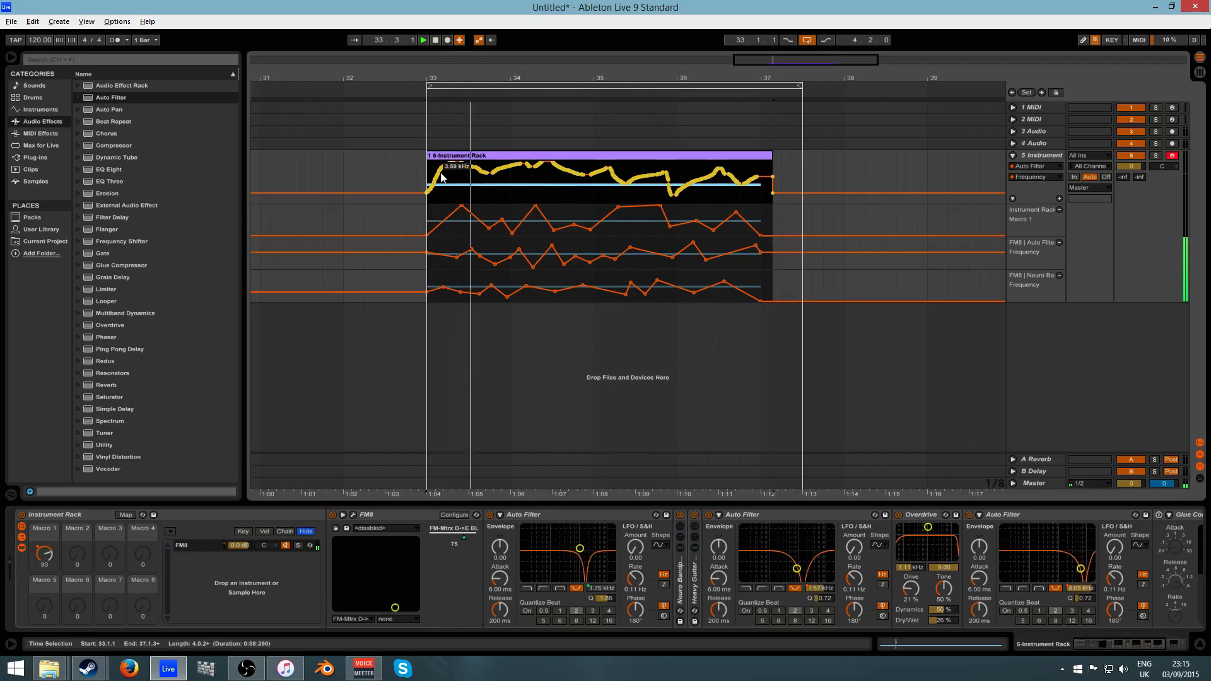
left_click(448, 190)
key("space")
left_click_drag(427, 192, 443, 176)
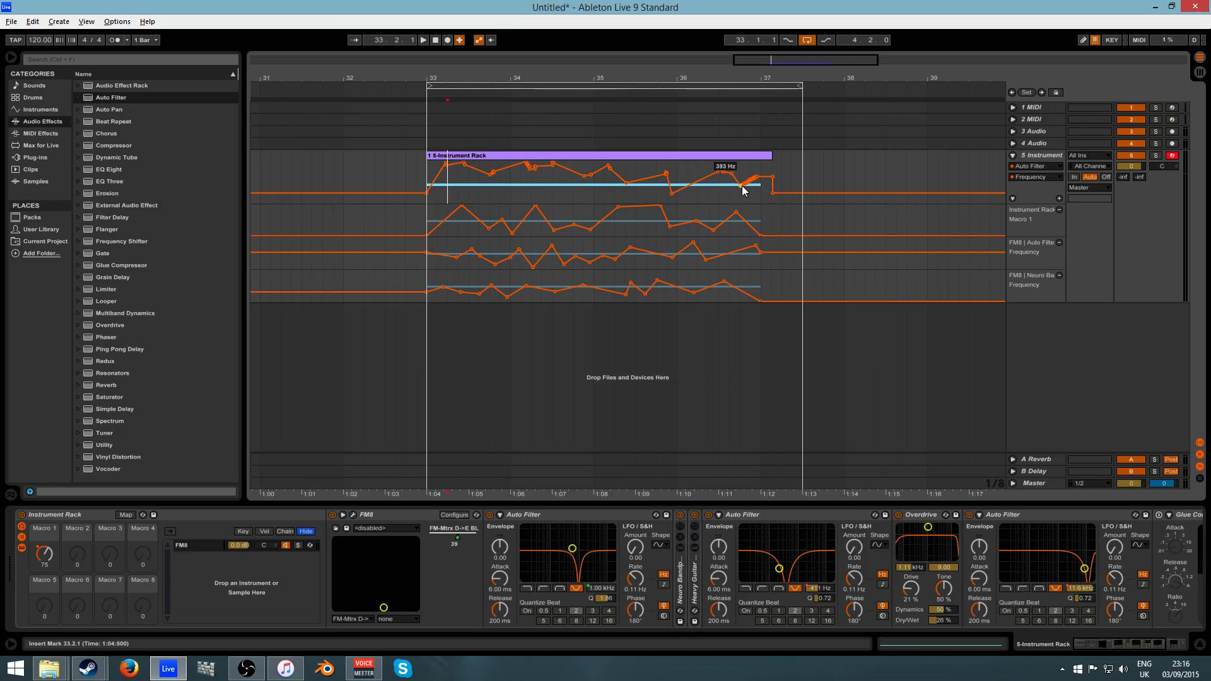
Give the Auto Filter frequency automation its own lane, remove its breakpoint after the clip's end and lower the dip after bar 35
left_click(426, 186)
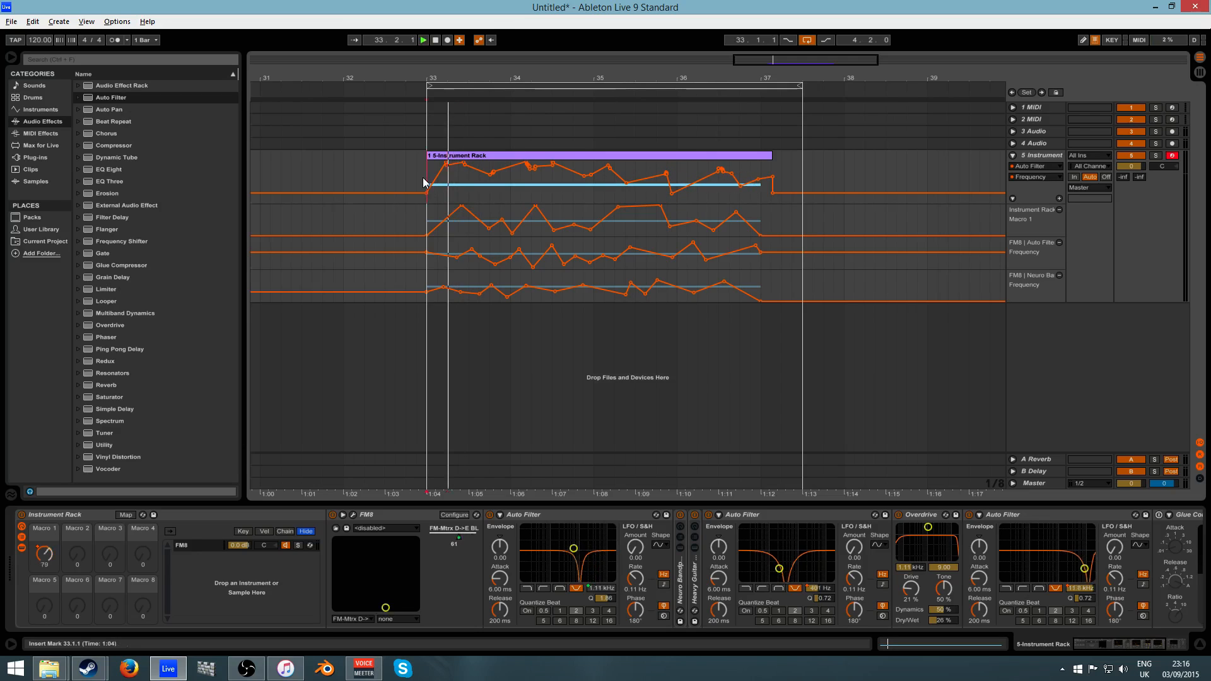
key("space")
left_click(1059, 198)
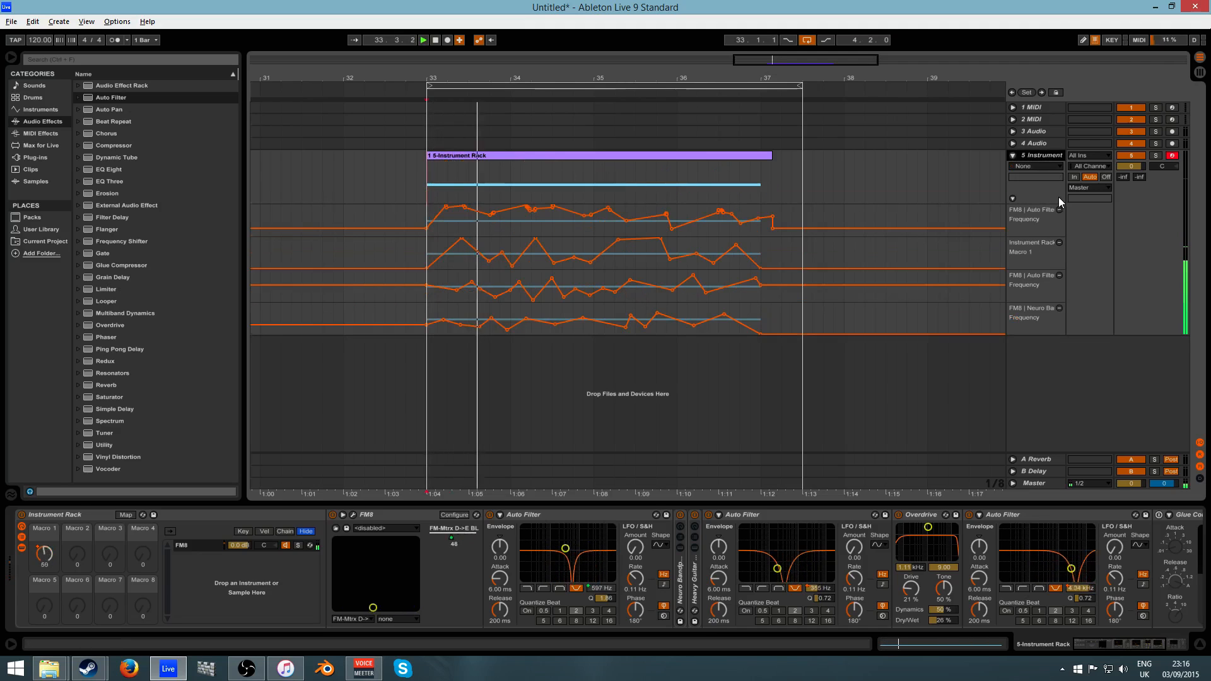
left_click(773, 229)
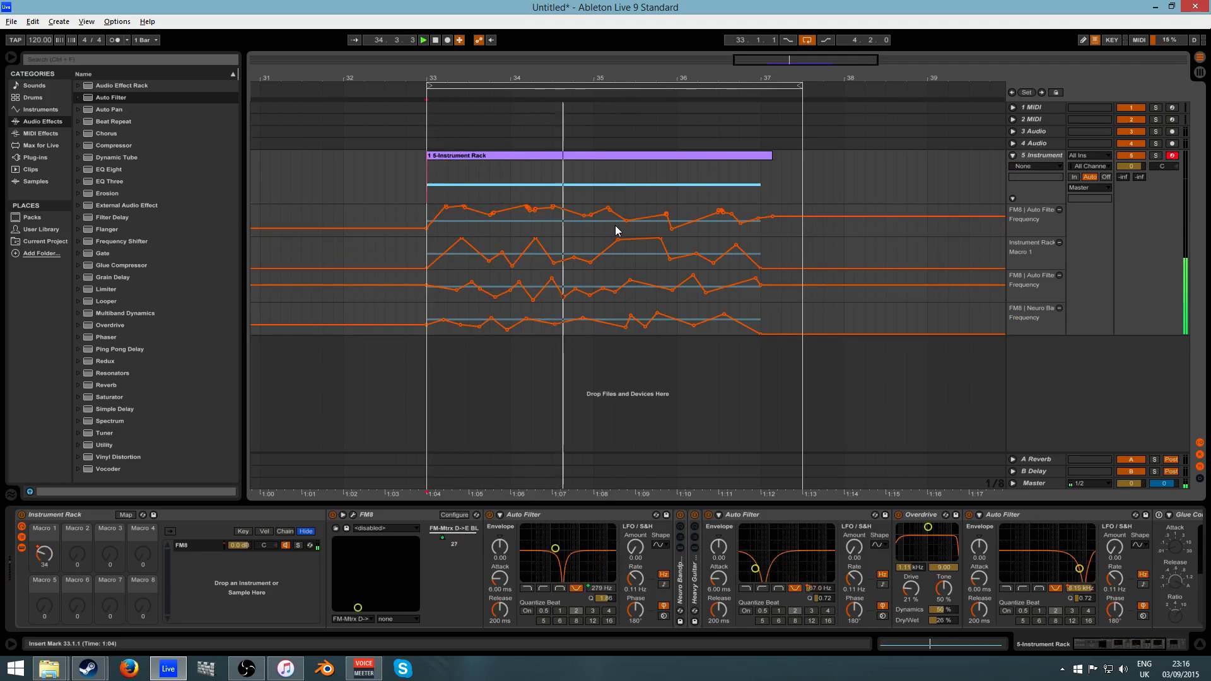
left_click_drag(626, 217, 621, 224)
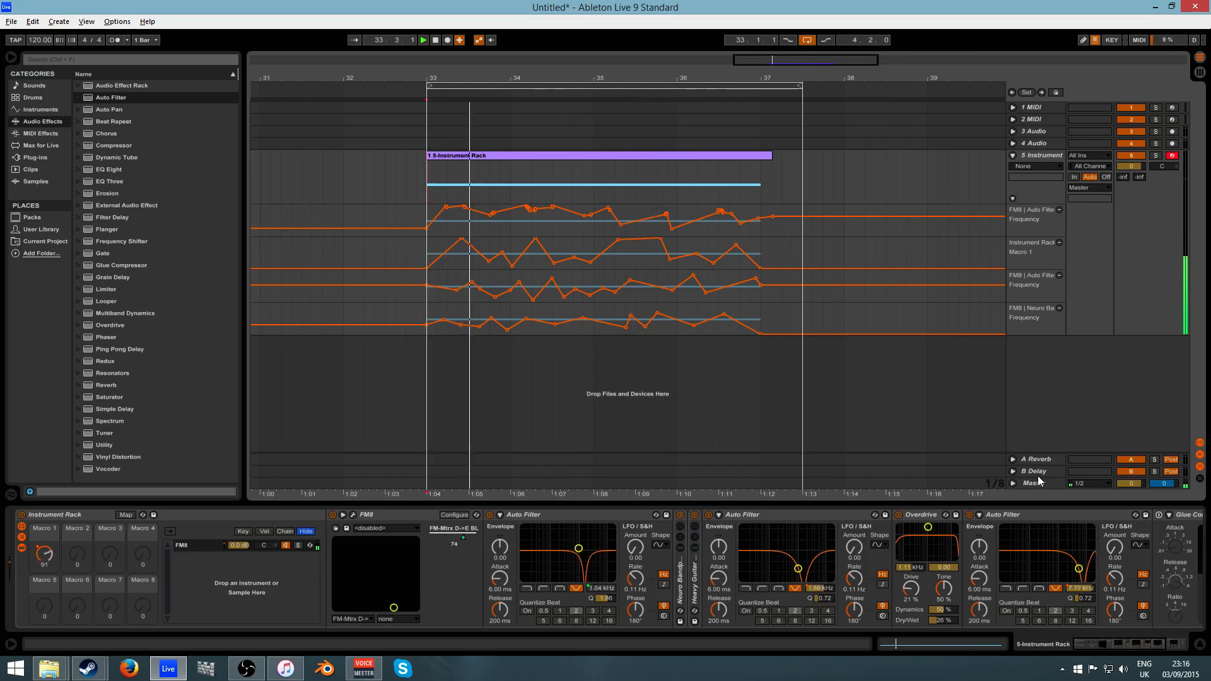
Add the CamelCrusher plug-in between the last Auto Filter and the Glue Compressor
key("space")
left_click_drag(1123, 644, 820, 616)
key("space")
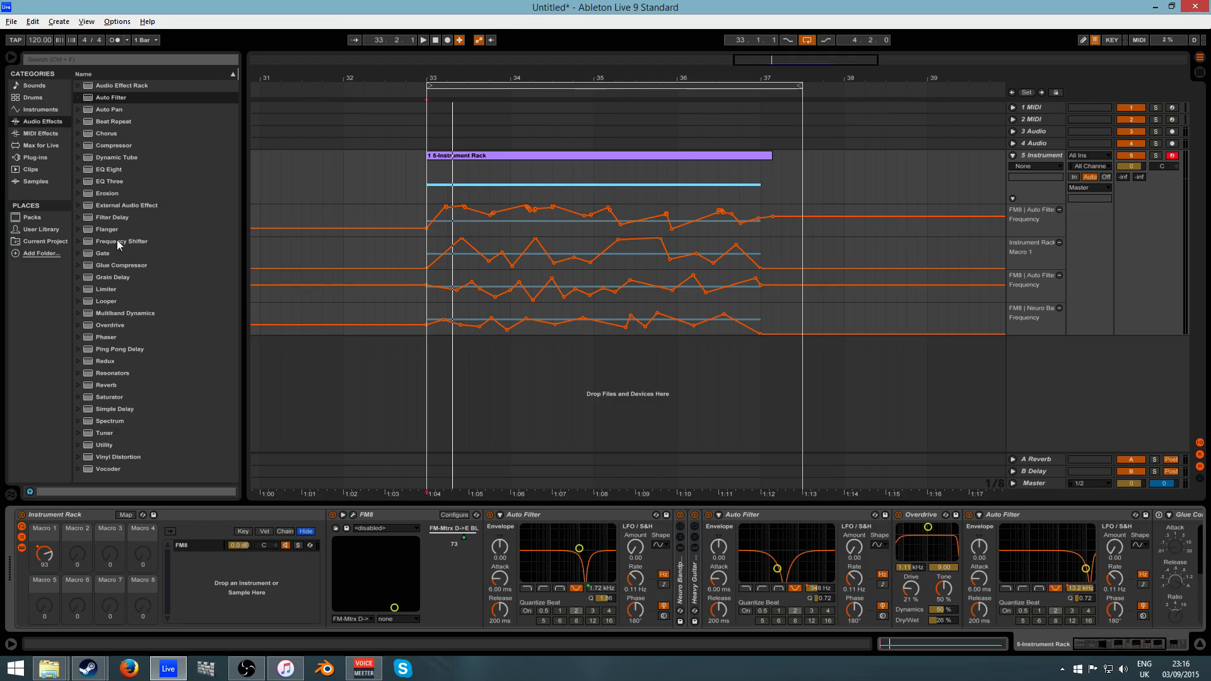
left_click(36, 158)
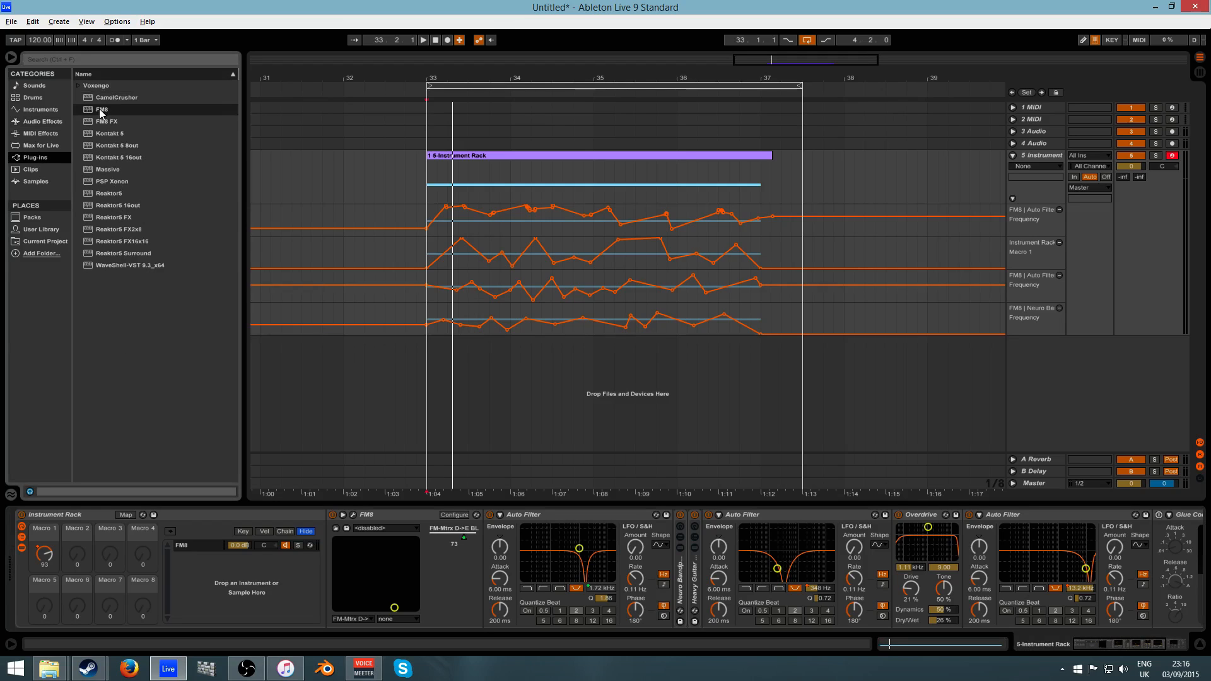
left_click_drag(93, 100, 1131, 567)
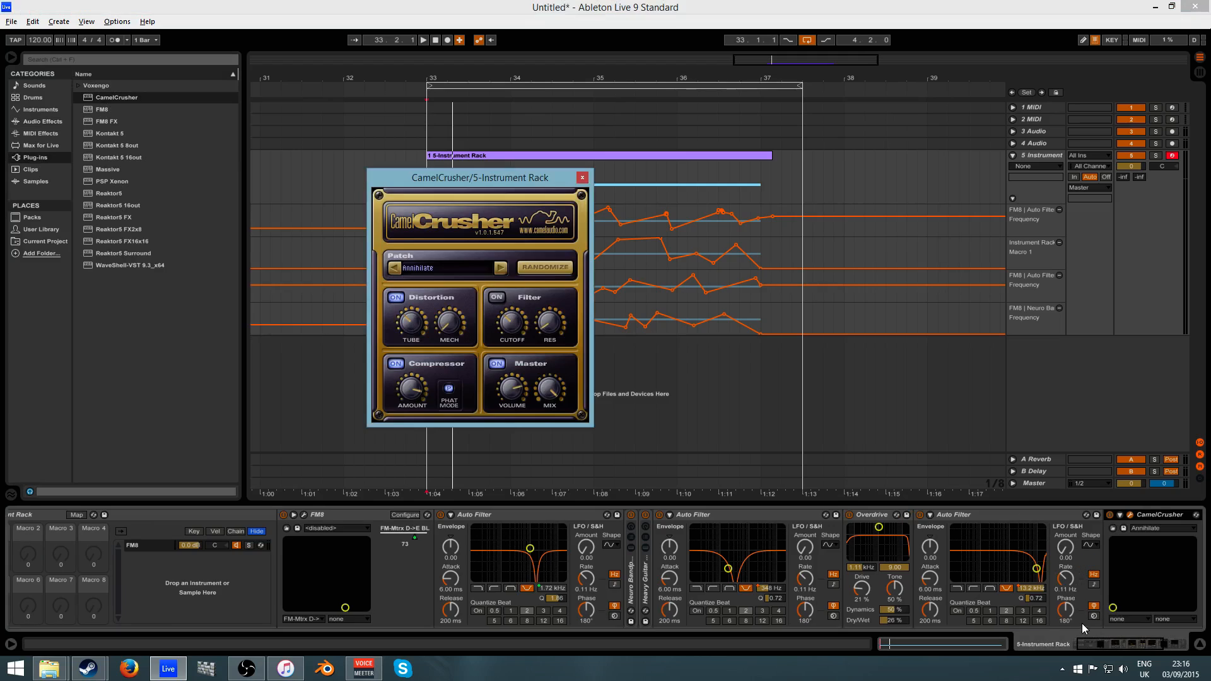
During playback, switch off CamelCrusher's compressor, adjust its Mech and Tube distortion and close its window
key("space")
left_click_drag(1114, 644, 1145, 644)
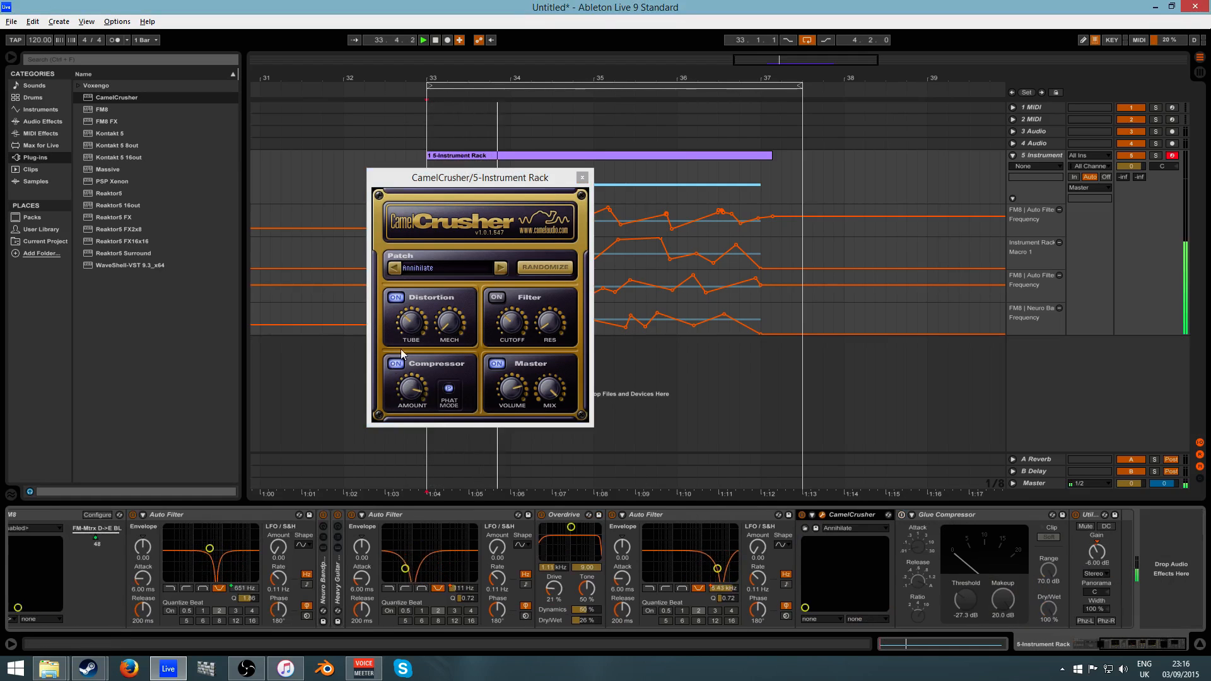
left_click(409, 327)
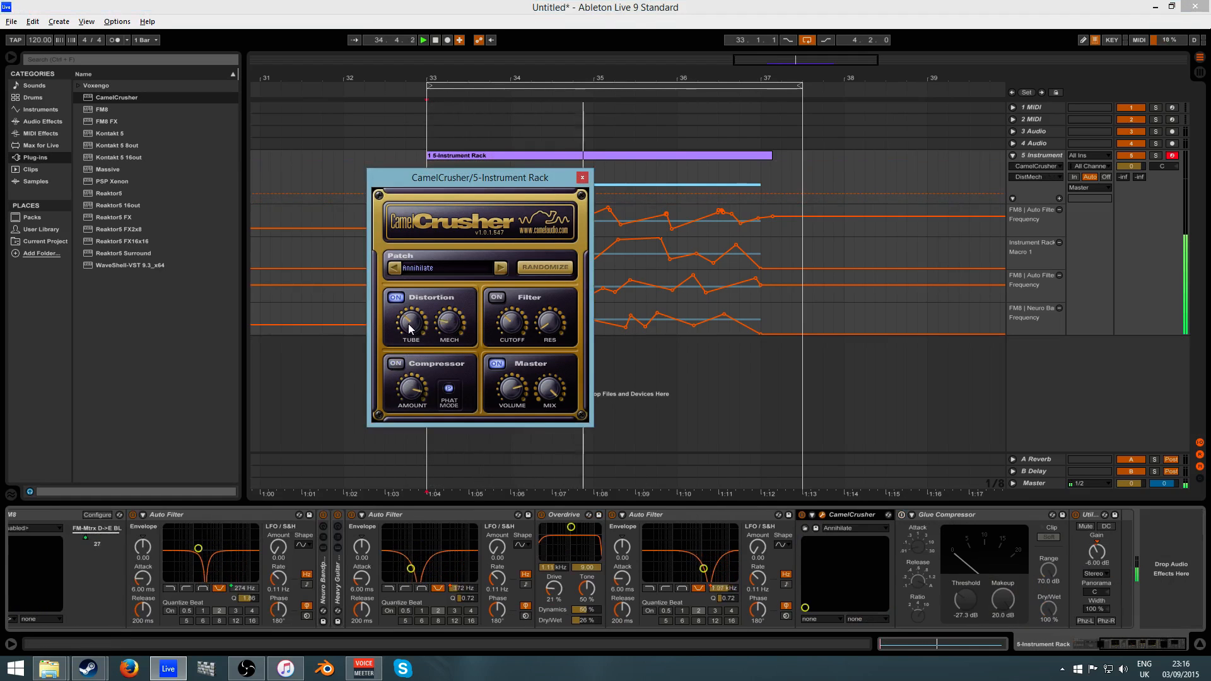
left_click(410, 327)
left_click(583, 178)
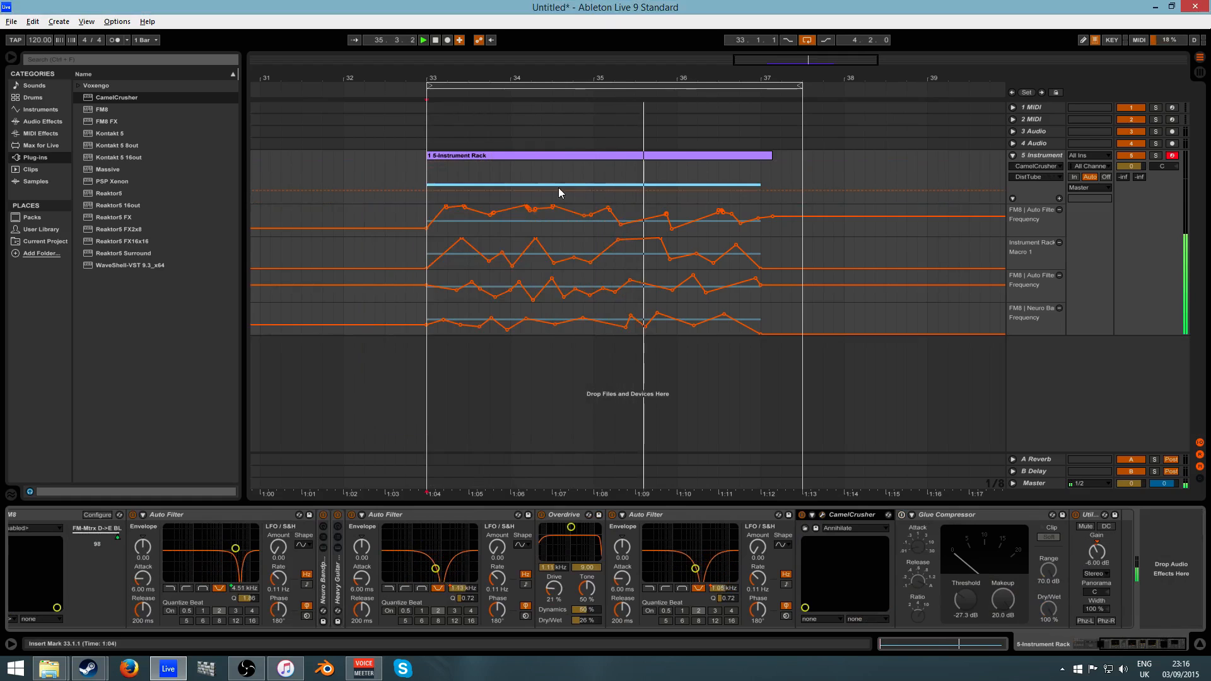
Add a Chorus, place it between the first Auto Filter and the Neuro Bandpass Rack and set its Dry/Wet to 25 %
left_click(49, 122)
left_click_drag(106, 133, 847, 540)
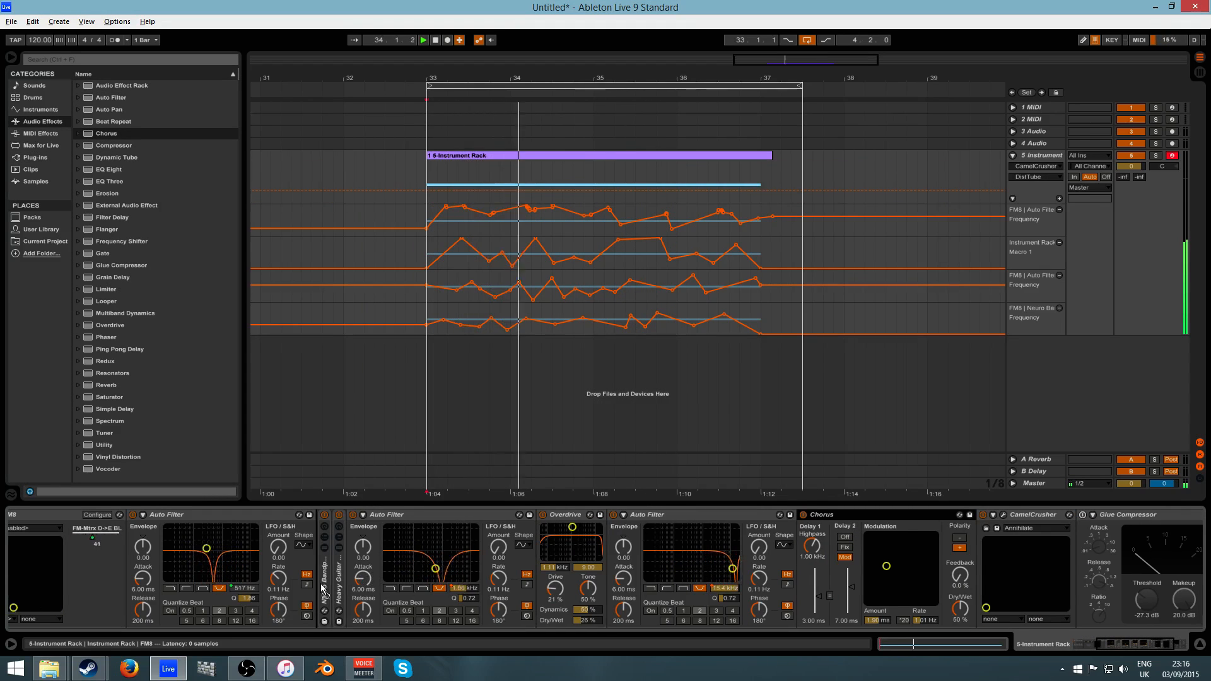
left_click_drag(321, 585, 321, 586)
left_click_drag(479, 609, 479, 629)
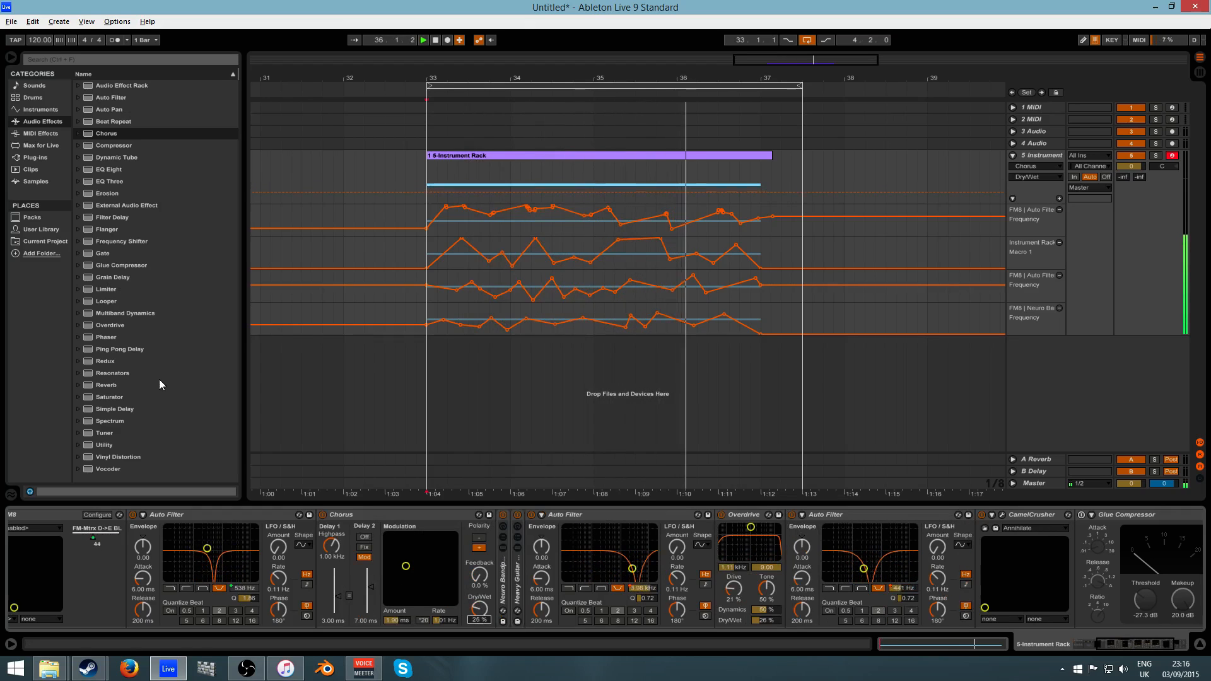
Insert a Frequency Shifter after the Chorus with Dry/Wet at 23.4 % and Fine at -1.37 Hz
left_click_drag(107, 241, 500, 571)
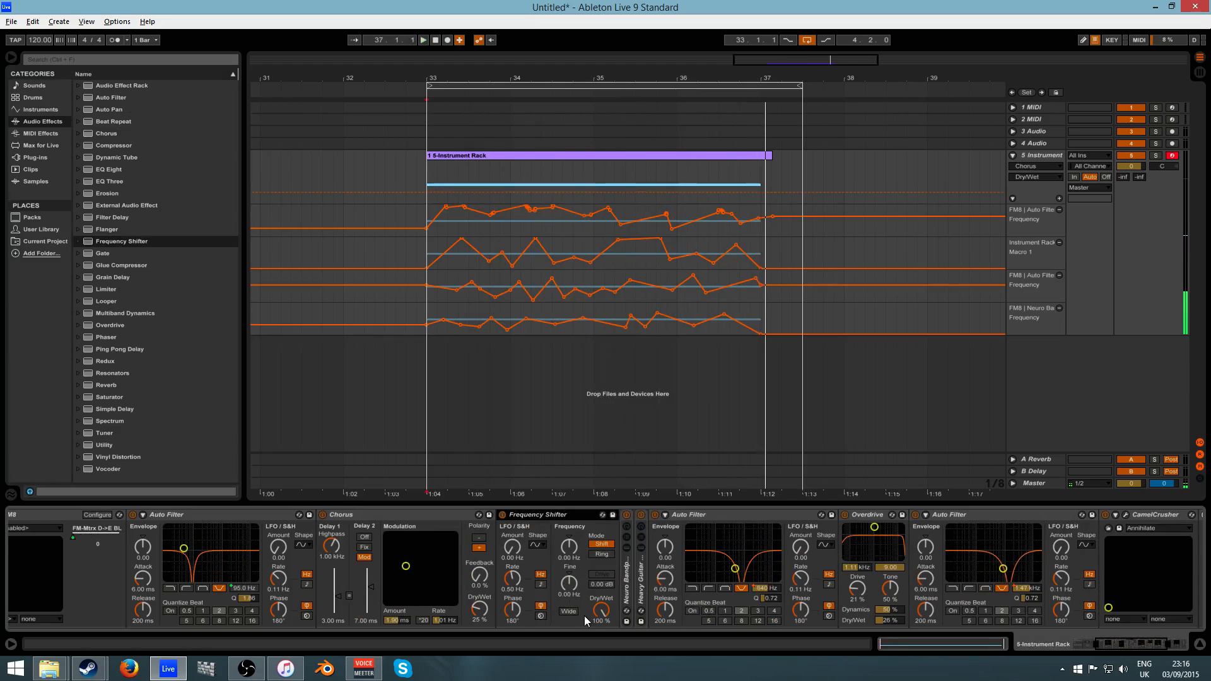
key("space")
left_click_drag(602, 610, 601, 666)
left_click_drag(569, 584, 567, 593)
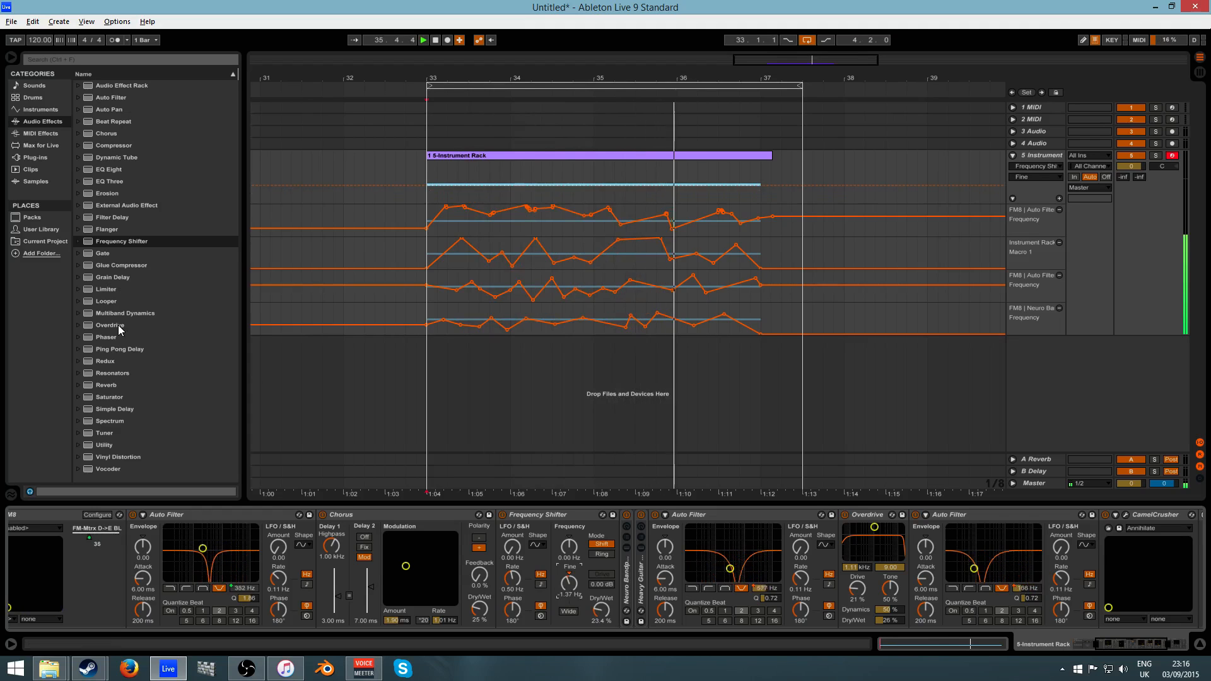
Move CamelCrusher in front of the Overdrive and lower its master Mix
left_click_drag(1138, 518, 837, 562)
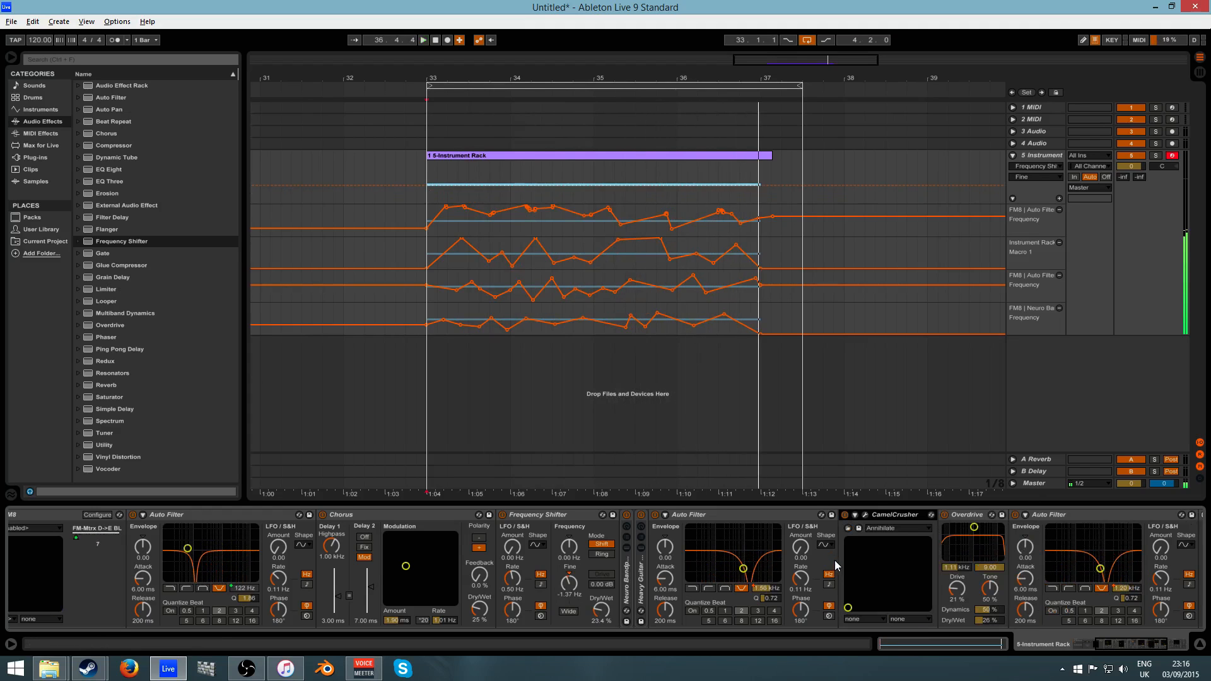
left_click(1151, 642)
left_click(552, 515)
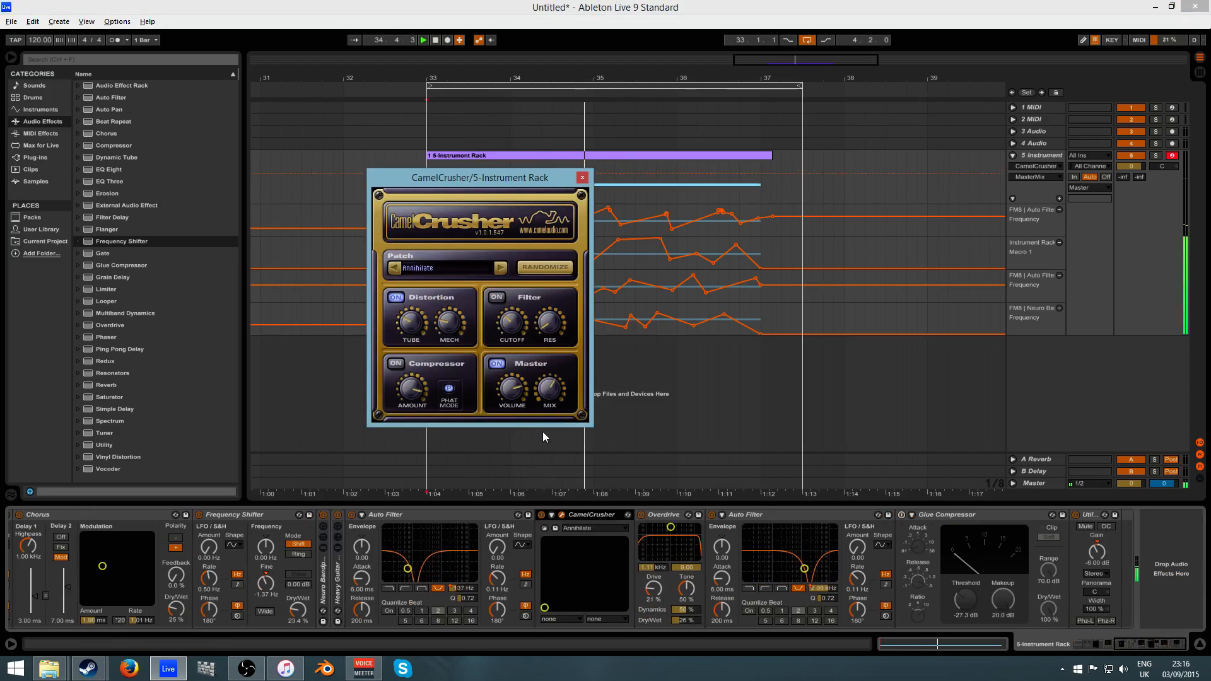
left_click(584, 178)
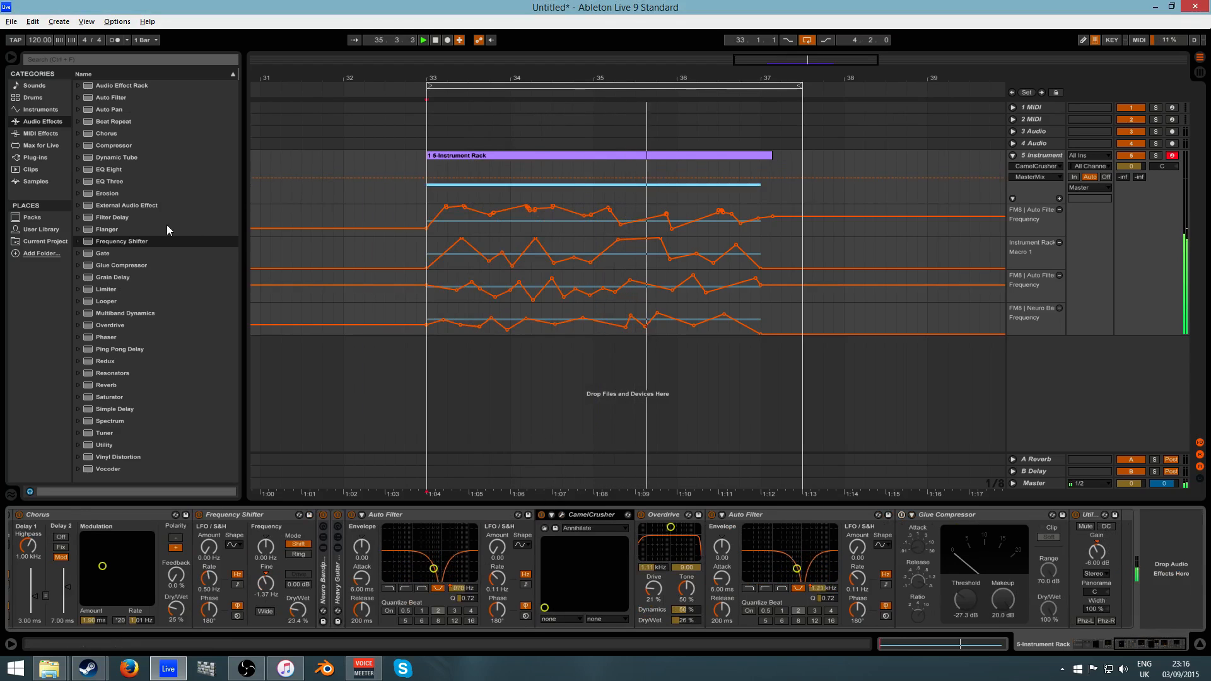
Add a second CamelCrusher after the last Auto Filter, reduce its compressor amount and Mix and raise its master volume
left_click(48, 156)
left_click(100, 97)
left_click_drag(904, 555, 913, 555)
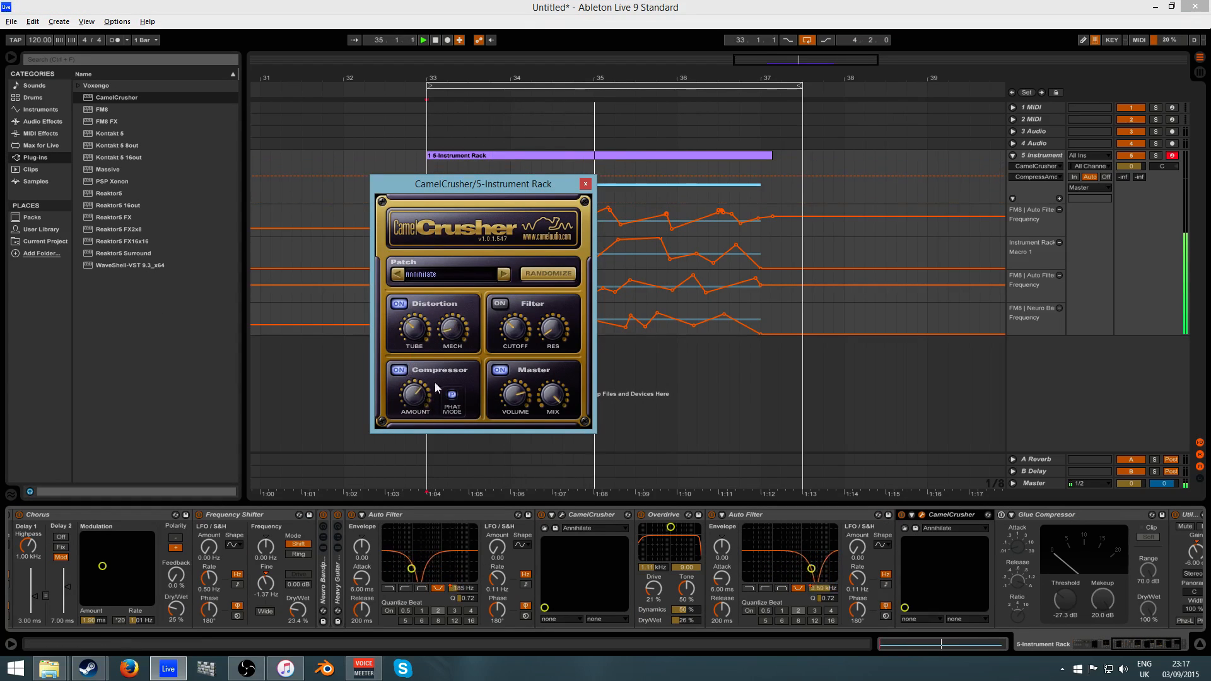
left_click_drag(545, 427, 541, 440)
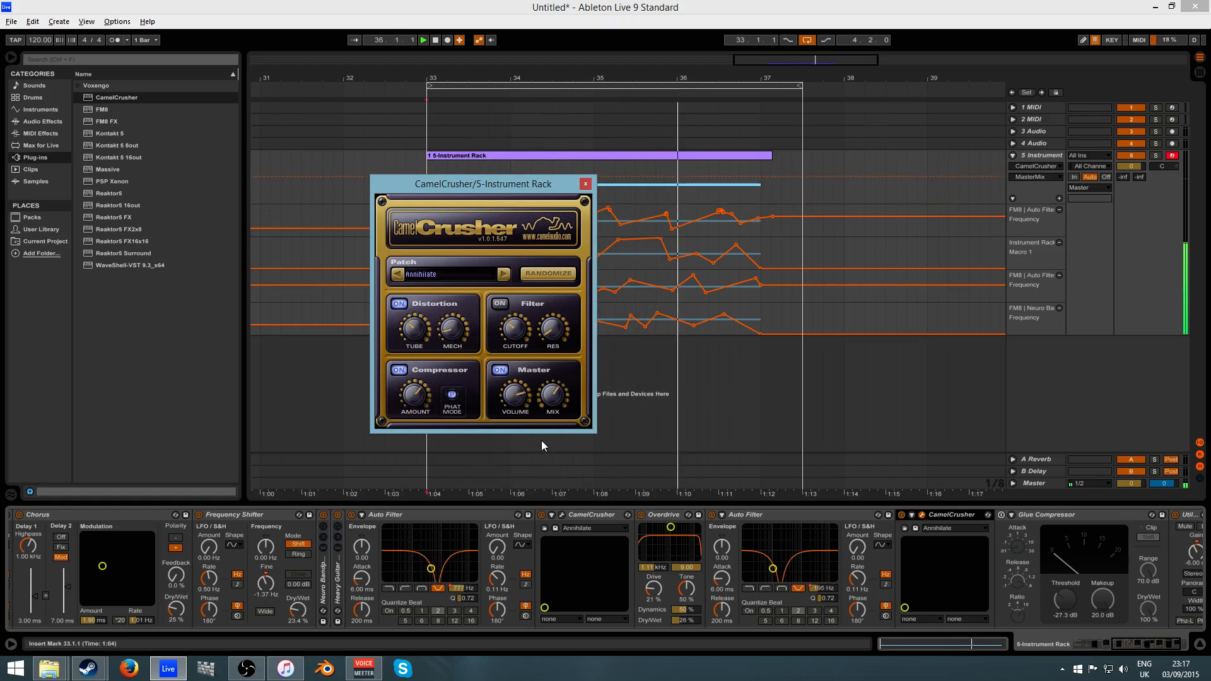
left_click_drag(520, 400, 543, 343)
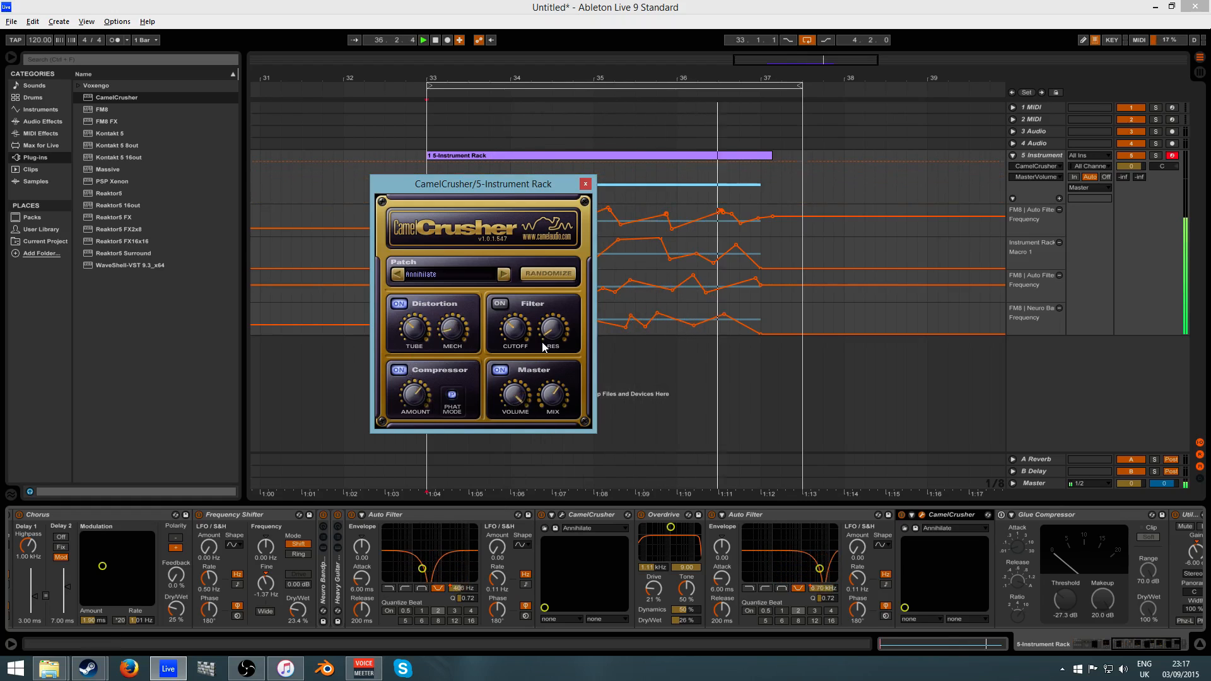
left_click(584, 185)
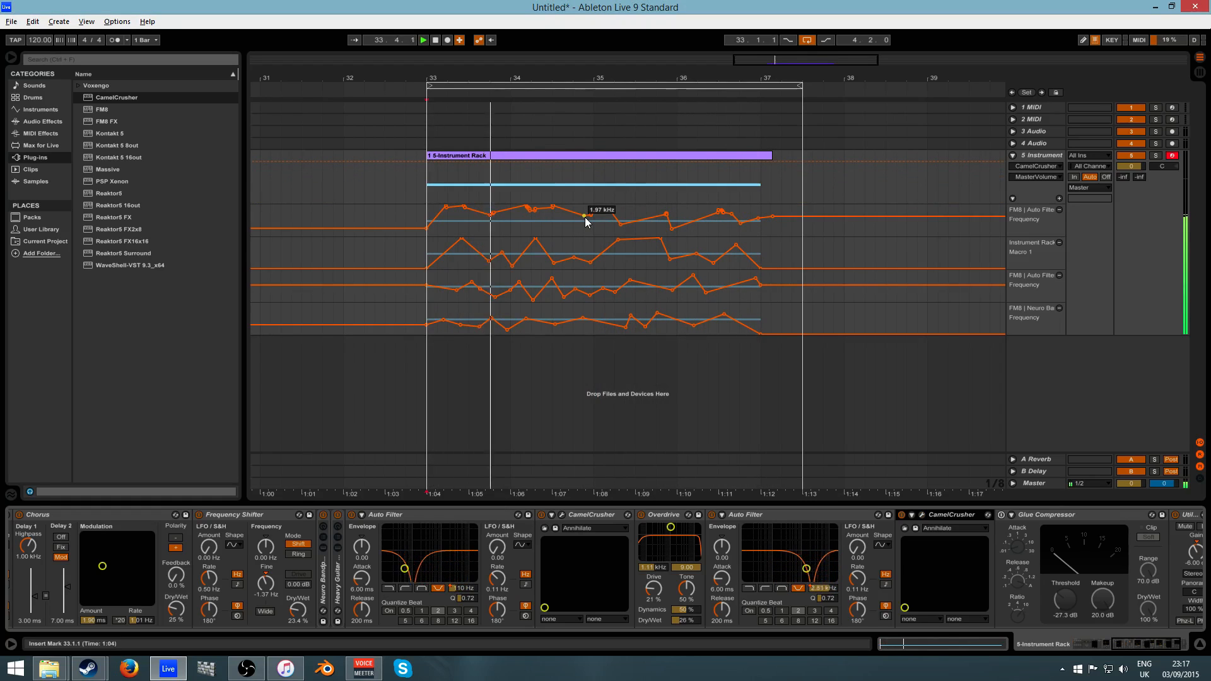
Insert Multiband Dynamics between the last Auto Filter and the second CamelCrusher
left_click(43, 122)
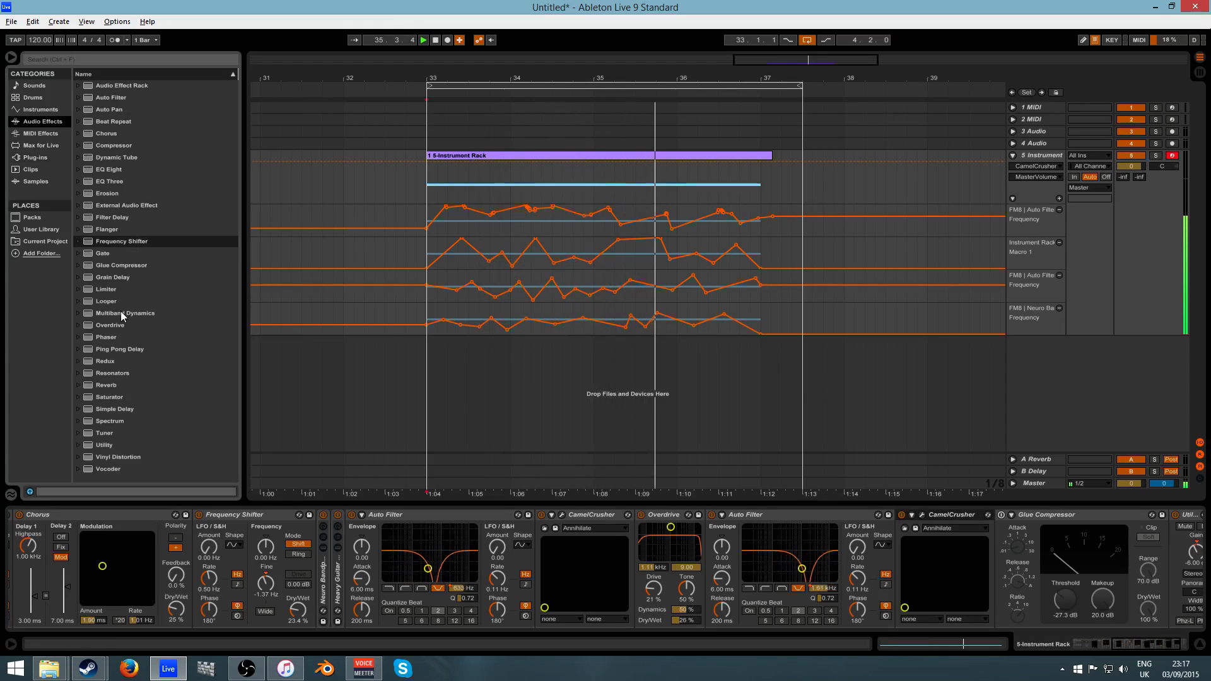
left_click_drag(120, 312, 909, 571)
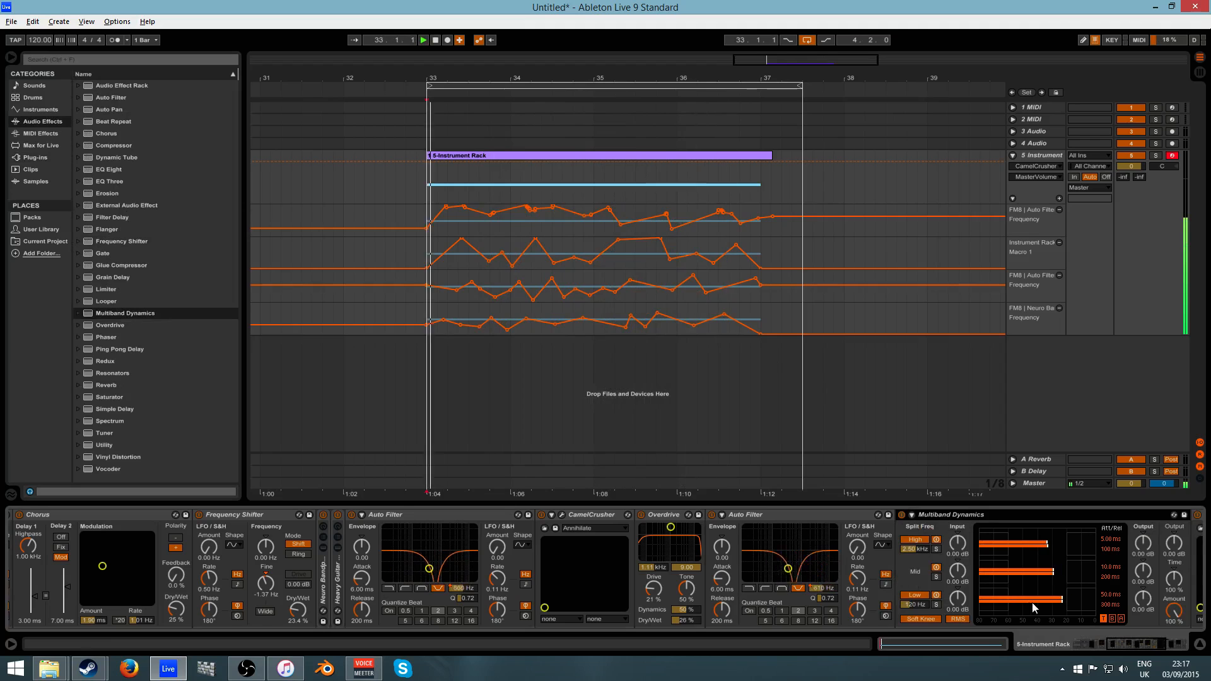
left_click(1156, 648)
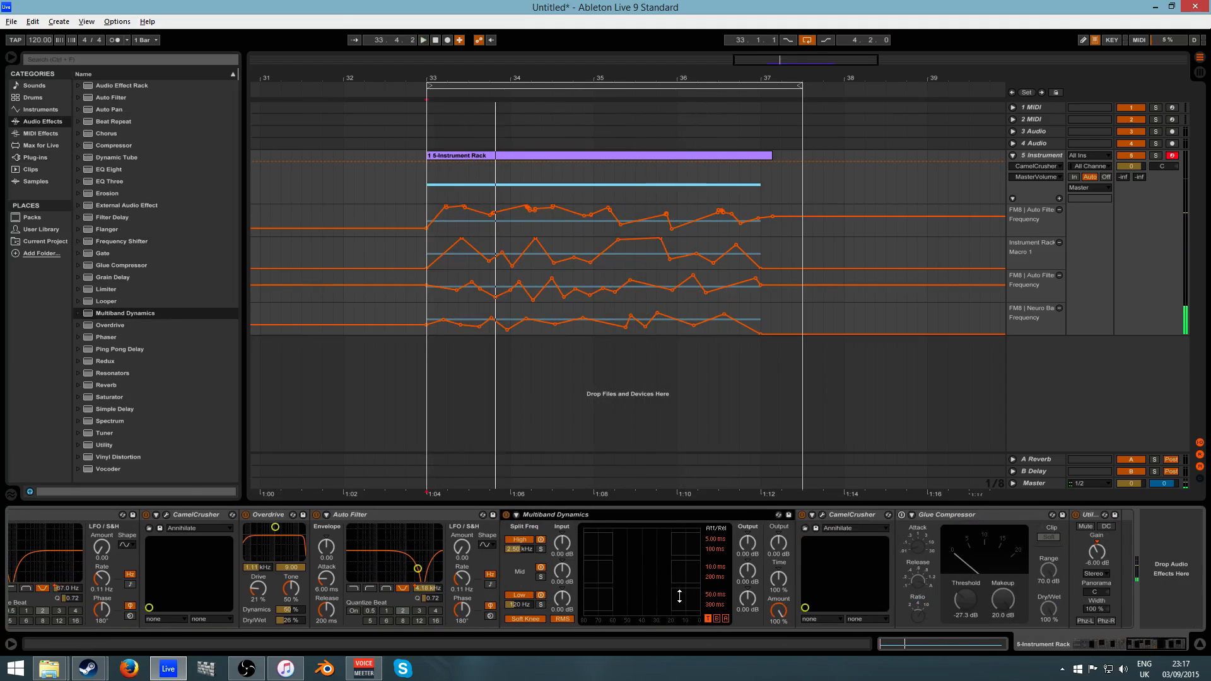
Adjust the dynamics of all three Multiband Dynamics bands during playback and set Amount to 34 %
key("space")
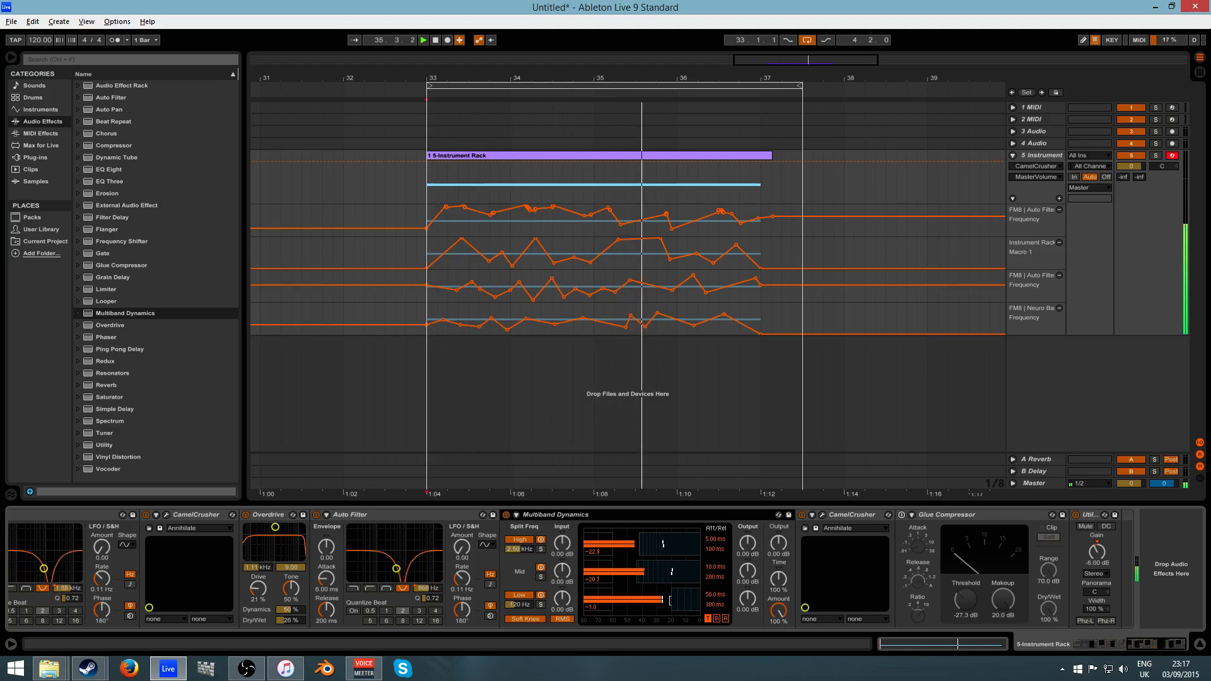
key("space")
key("space")
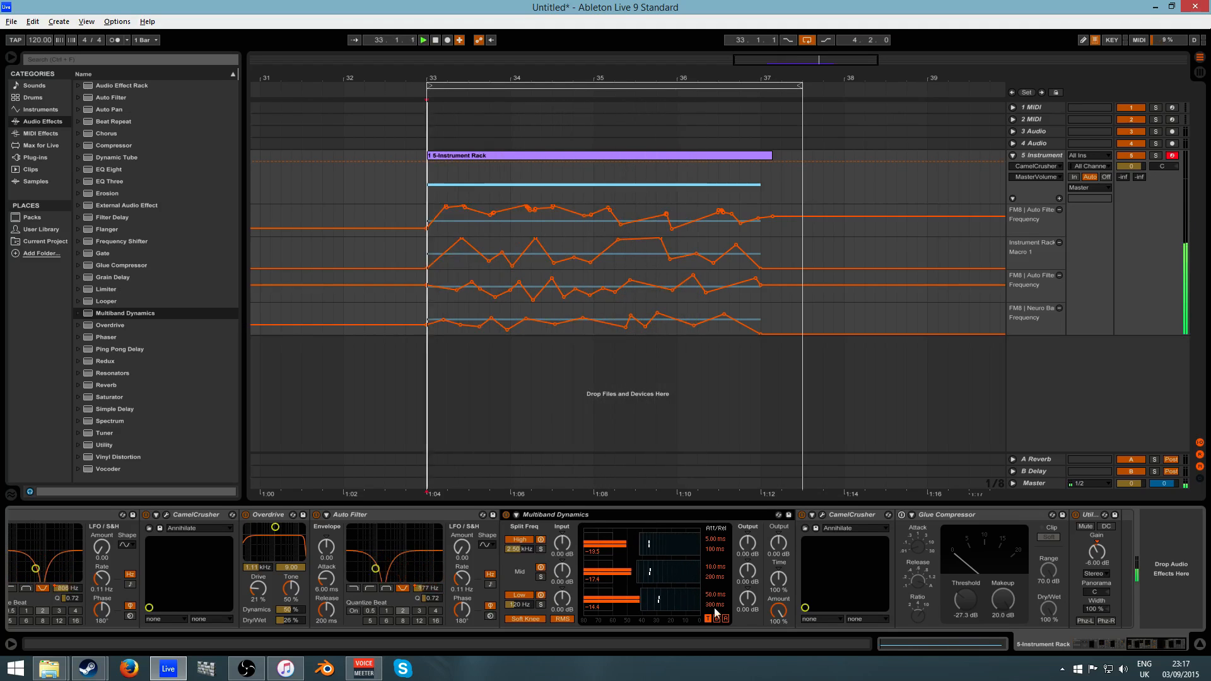
left_click(778, 610)
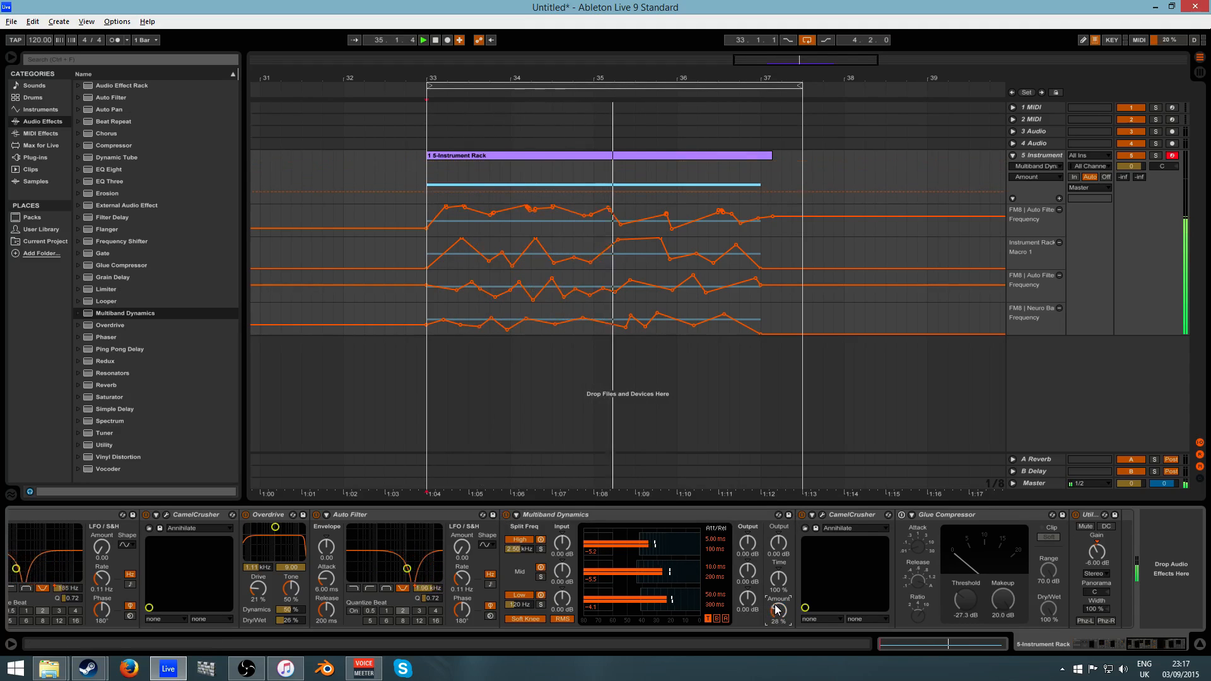
left_click_drag(777, 612, 776, 605)
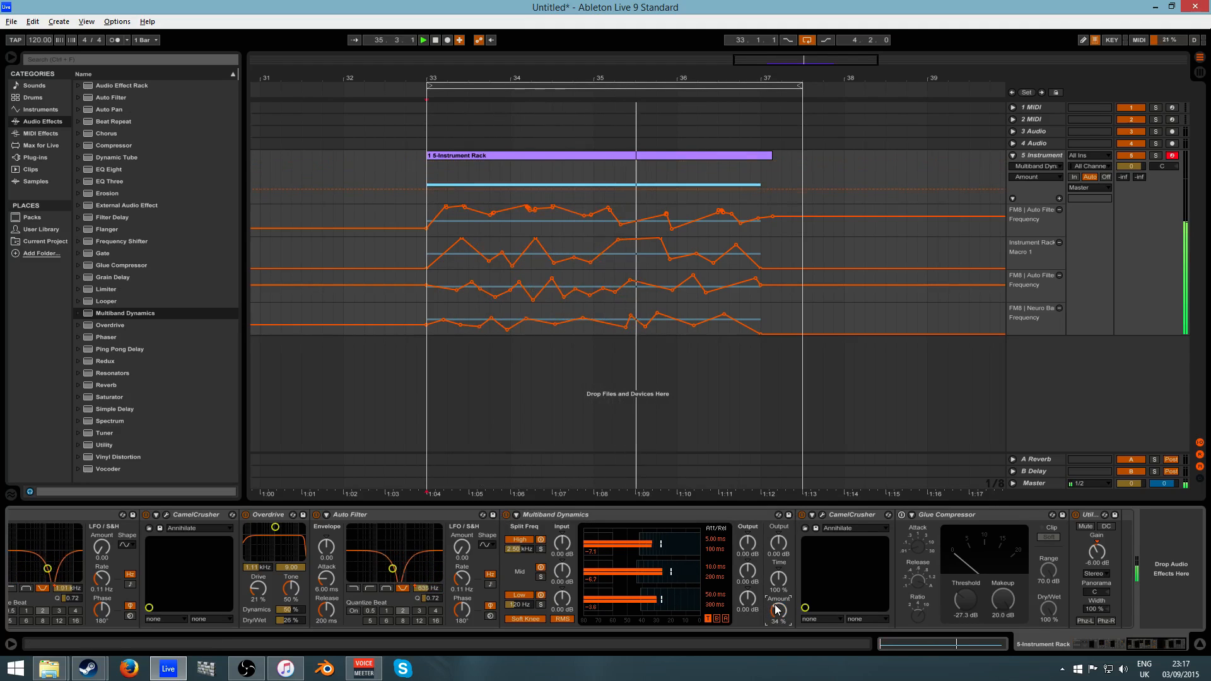
Compare the sound with the first CamelCrusher bypassed, then switch off the second one's compressor and adjust its Mech distortion
left_click(146, 514)
left_click(147, 515)
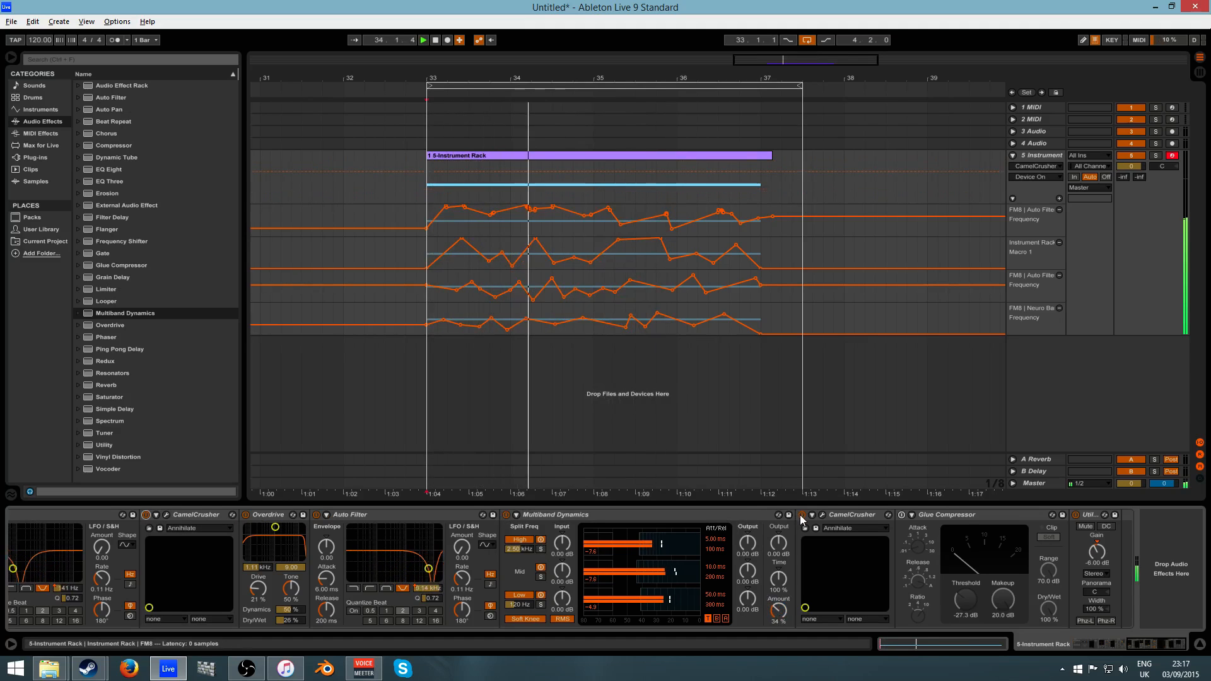
left_click(822, 515)
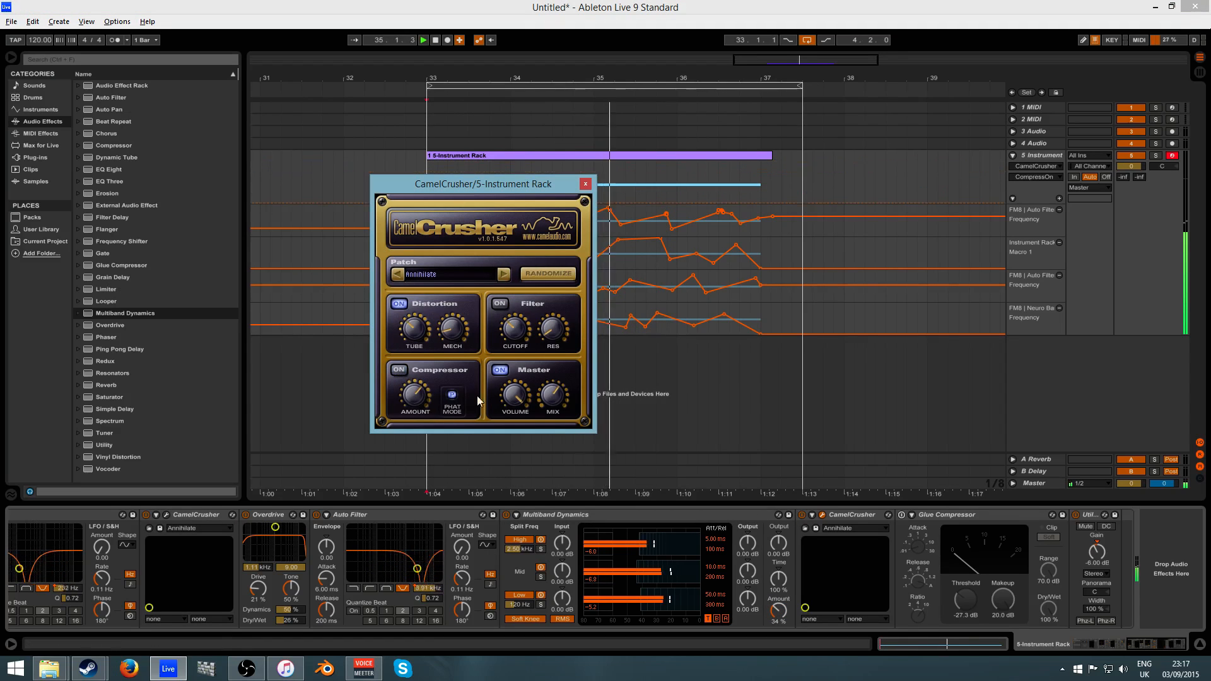
left_click(453, 330)
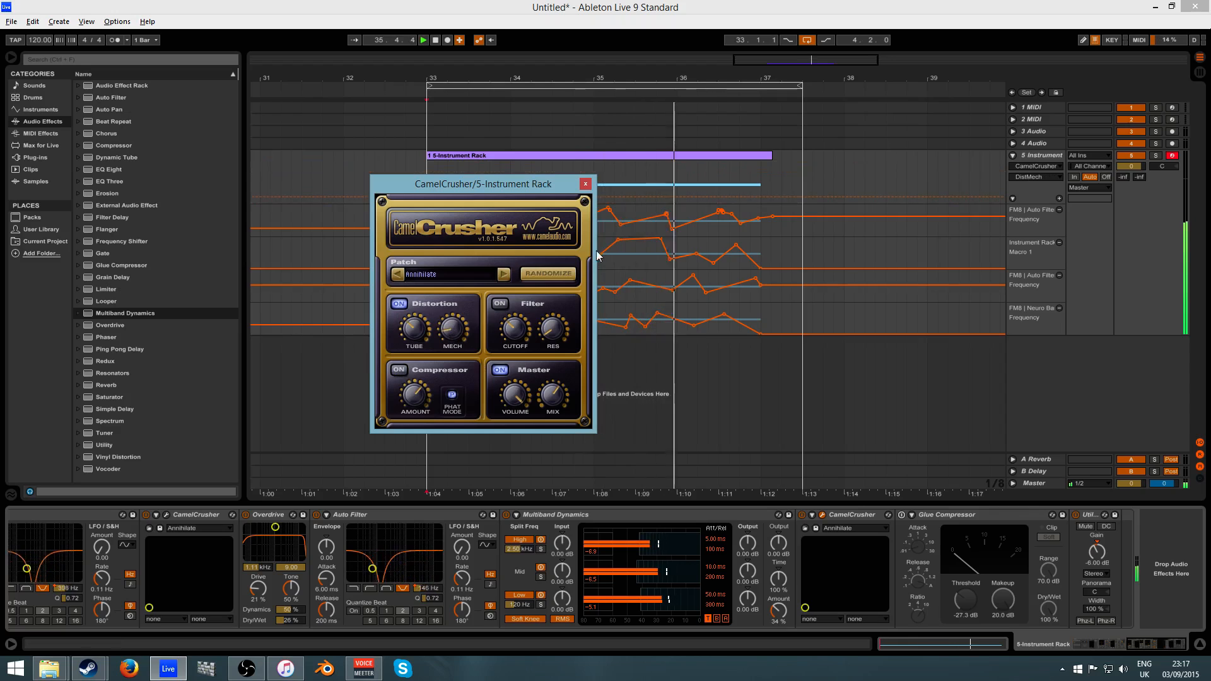
left_click(586, 184)
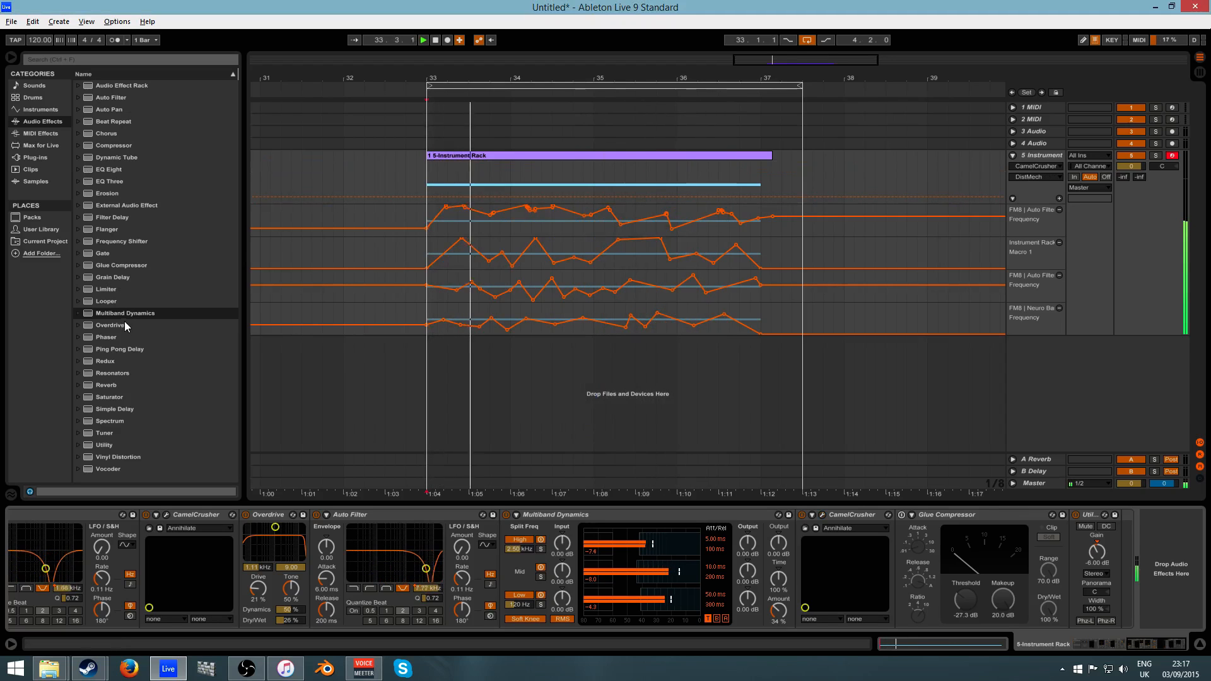
Insert a second Overdrive between the second CamelCrusher and the Glue Compressor
left_click_drag(125, 323, 930, 527)
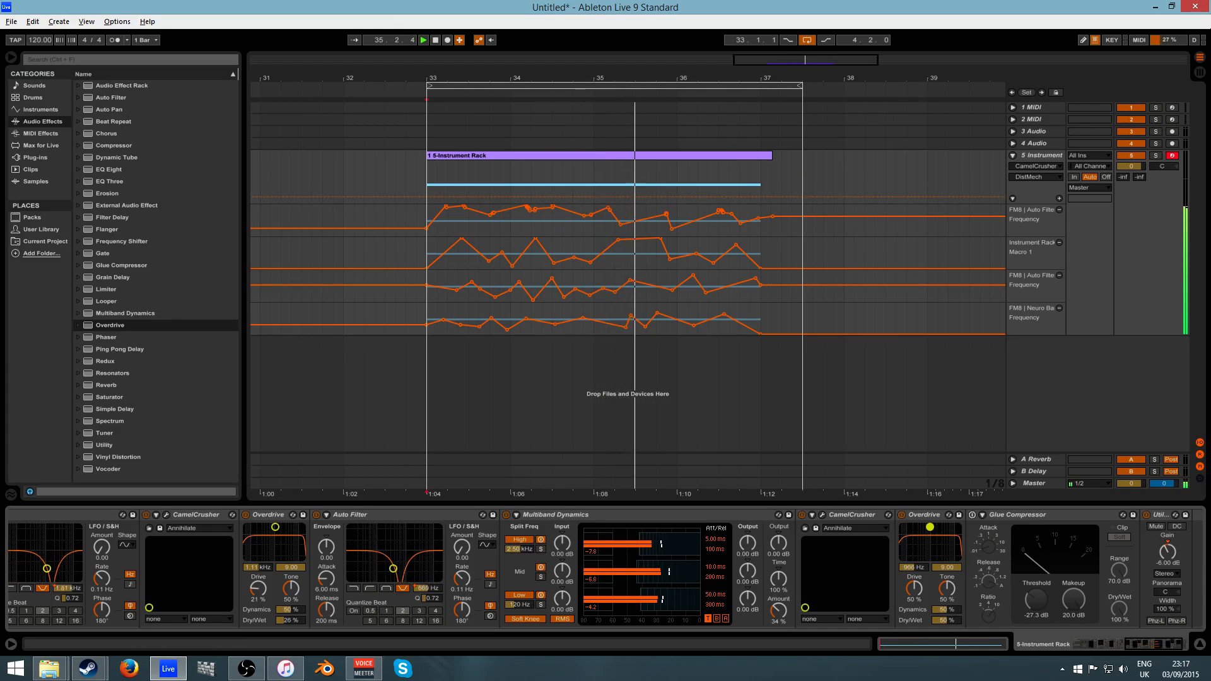
Set the second Overdrive's Drive to 33 %, Dry/Wet to 39 % and filter frequency to 344 Hz
left_click_drag(914, 589, 914, 602)
key("space")
key("space")
left_click_drag(930, 528, 921, 530)
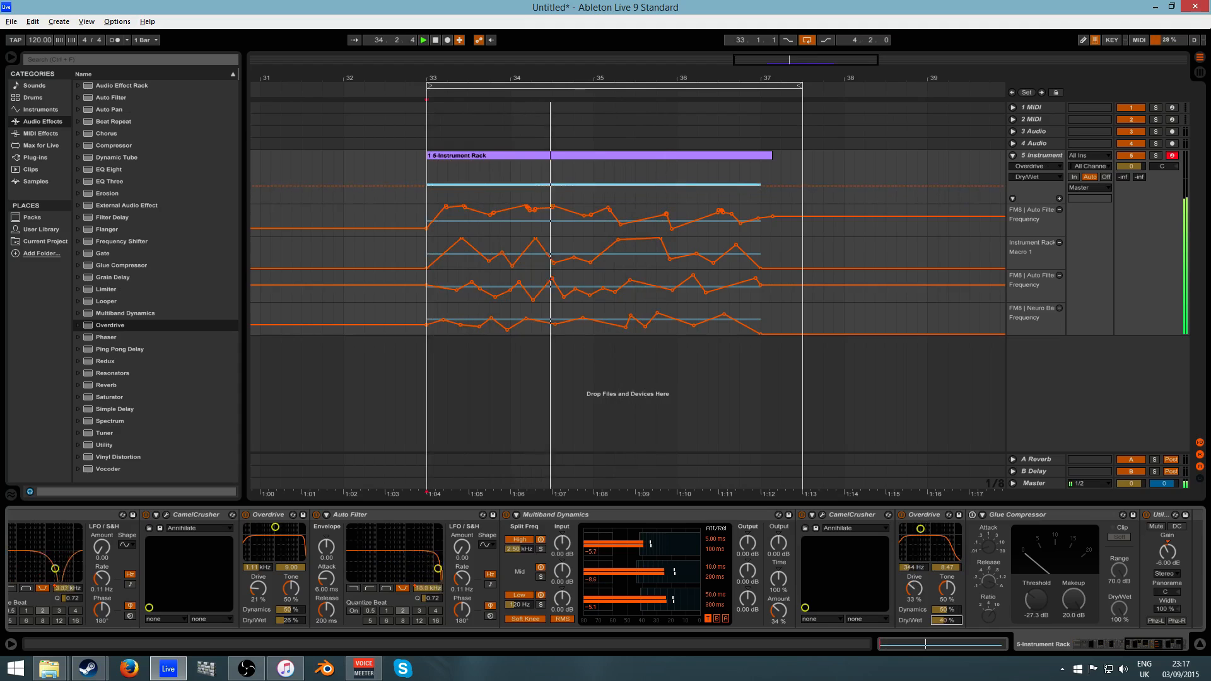
left_click_drag(946, 620, 946, 623)
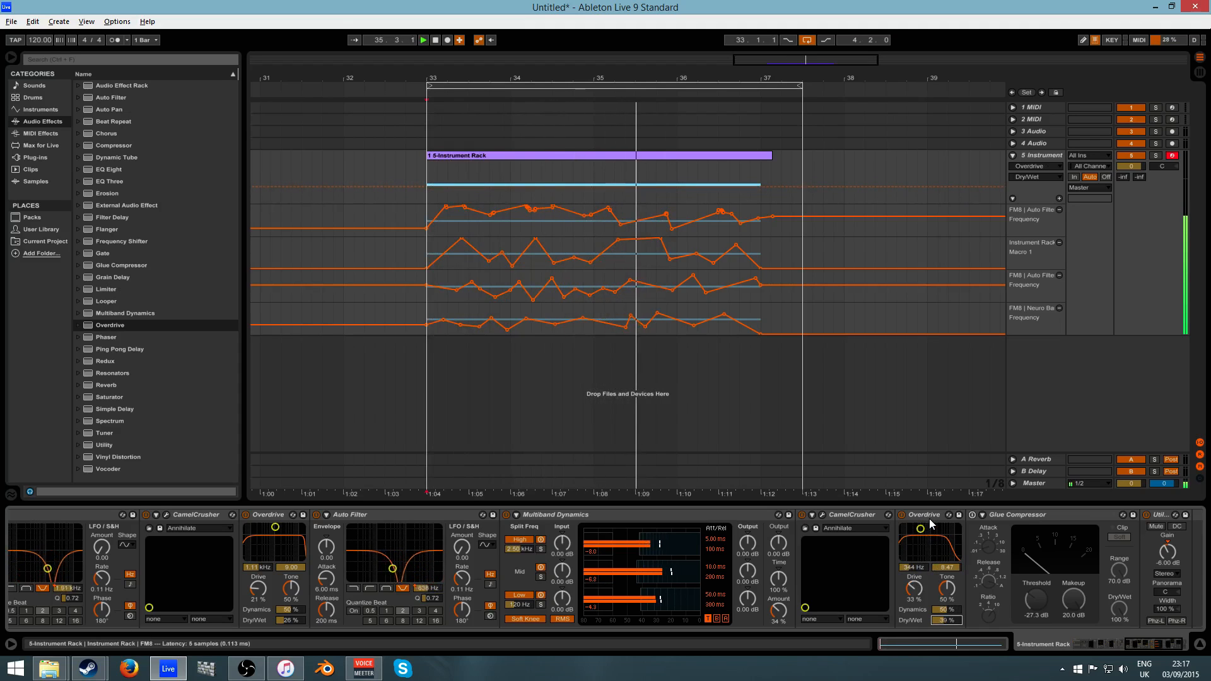
Move the second Overdrive ahead of the second CamelCrusher and raise its filter frequency and bandwidth
left_click_drag(925, 515, 818, 556)
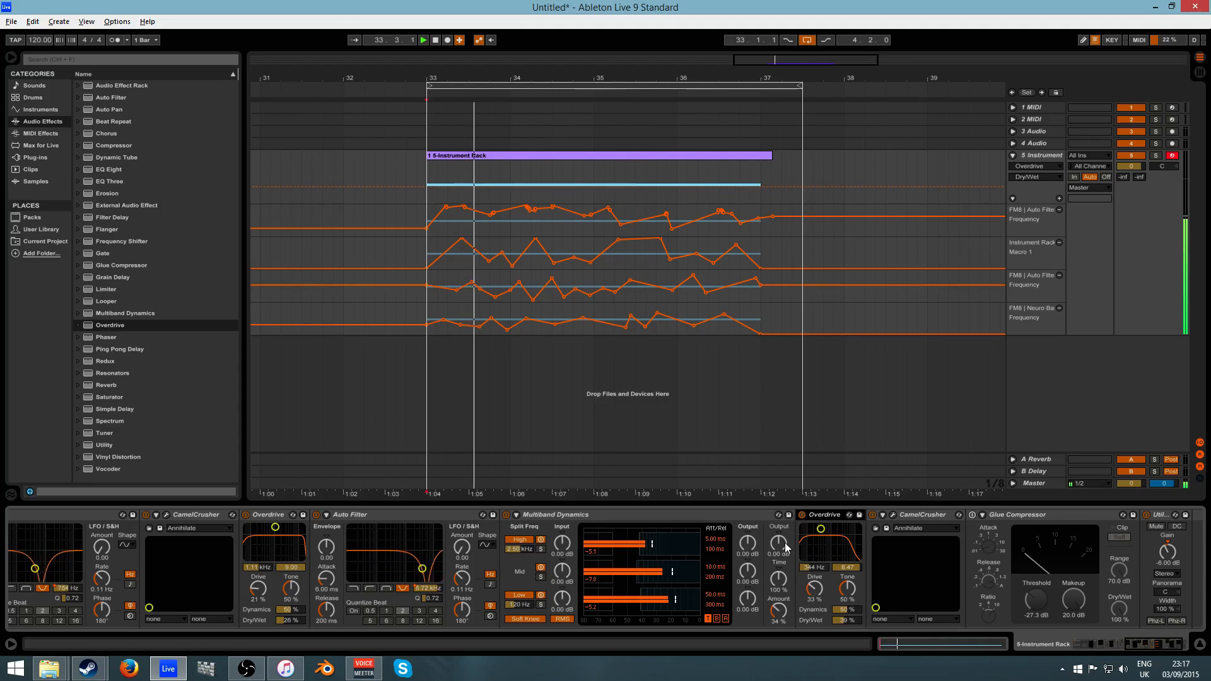
left_click_drag(820, 529, 823, 528)
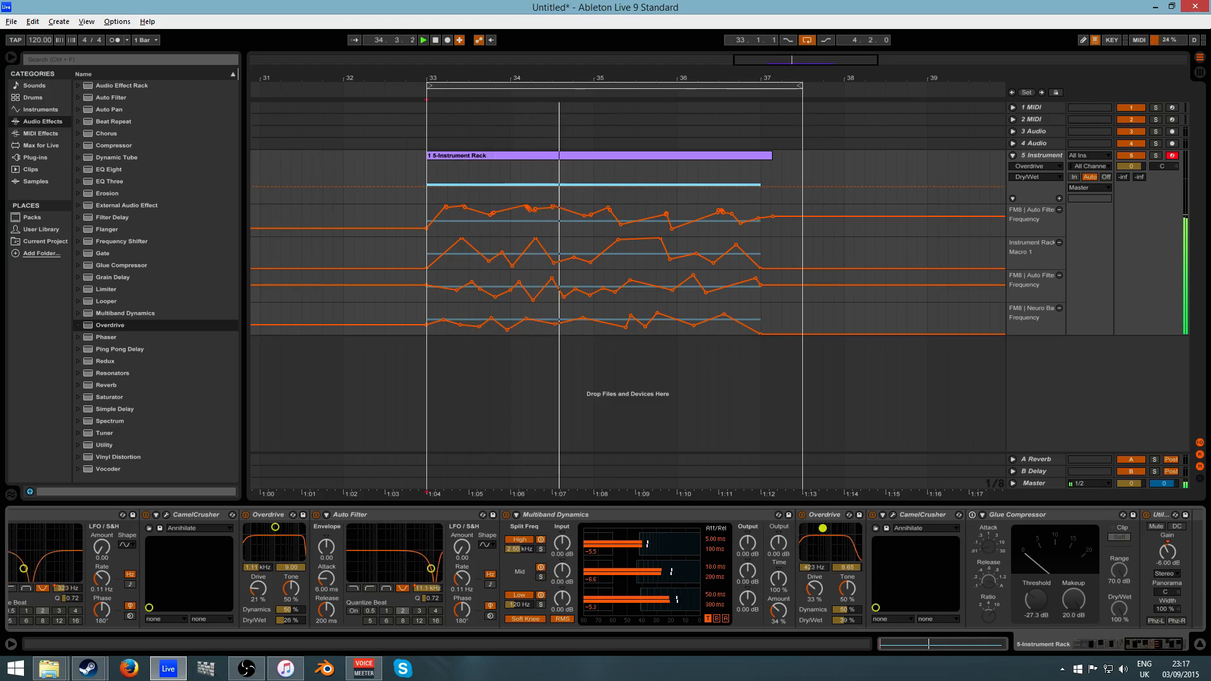
Add the Voxengo SPAN analyzer to the end of the chain, inspect the bass spectrum and close its window
left_click(38, 157)
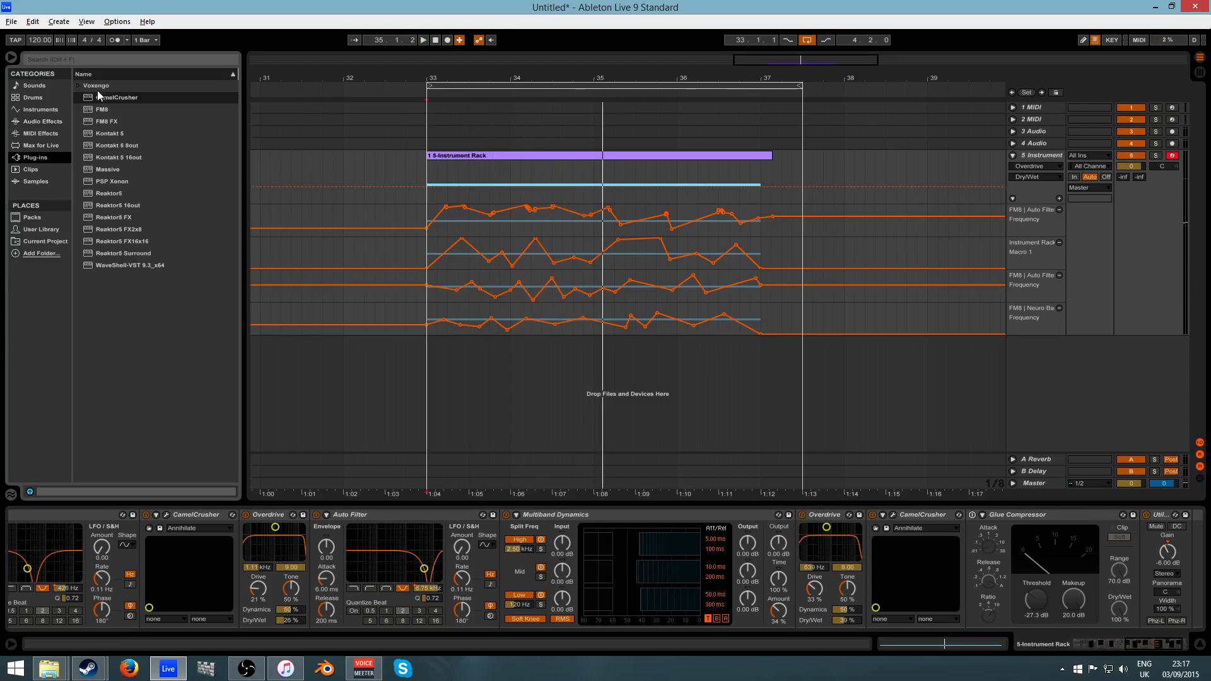
left_click(78, 85)
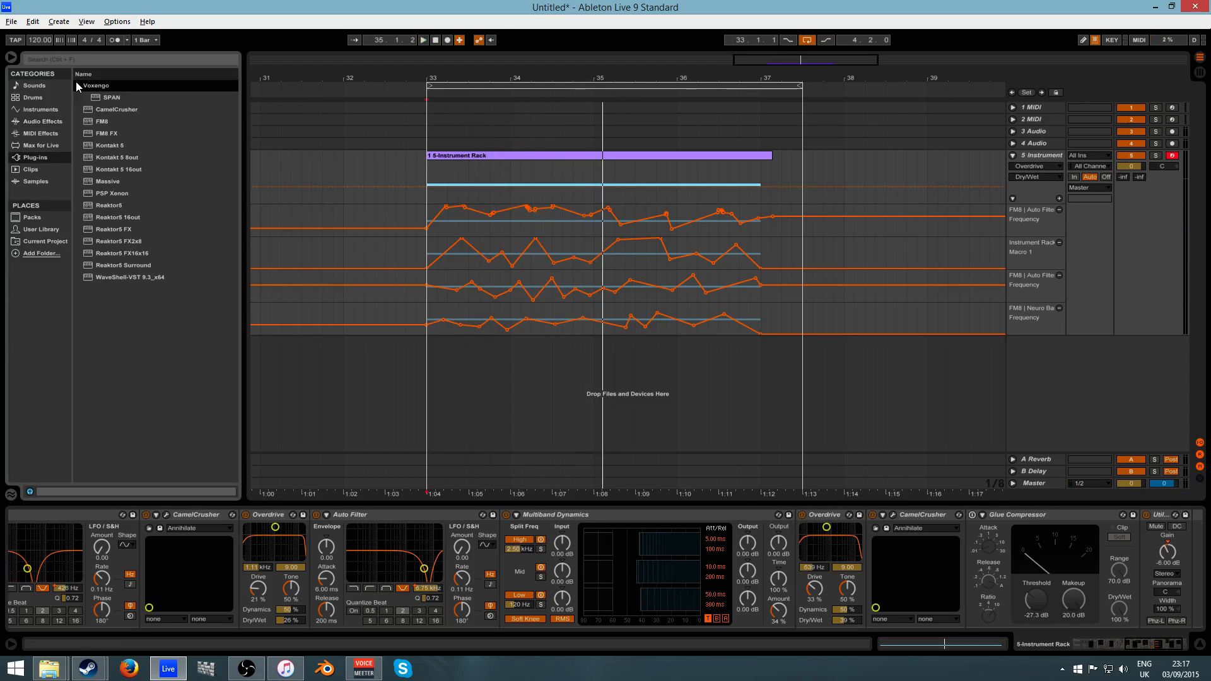
double_click(112, 97)
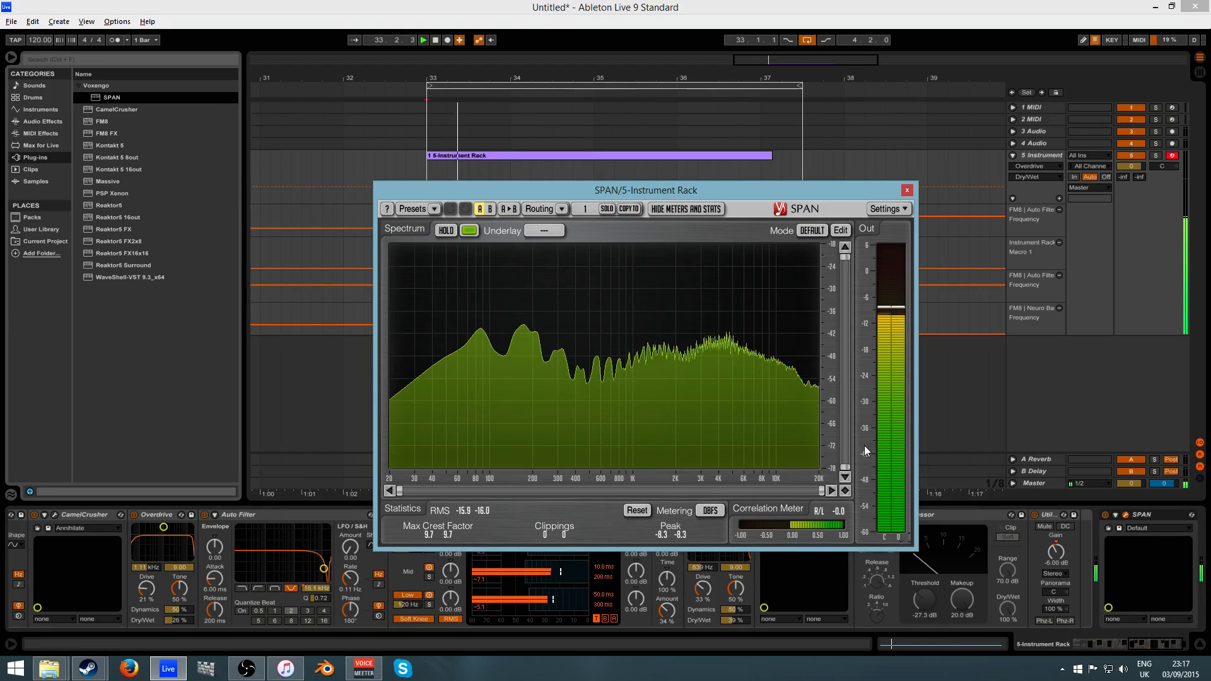
left_click(907, 190)
Move the Frequency Shifter along the chain to between Multiband Dynamics and the second Overdrive
left_click(39, 121)
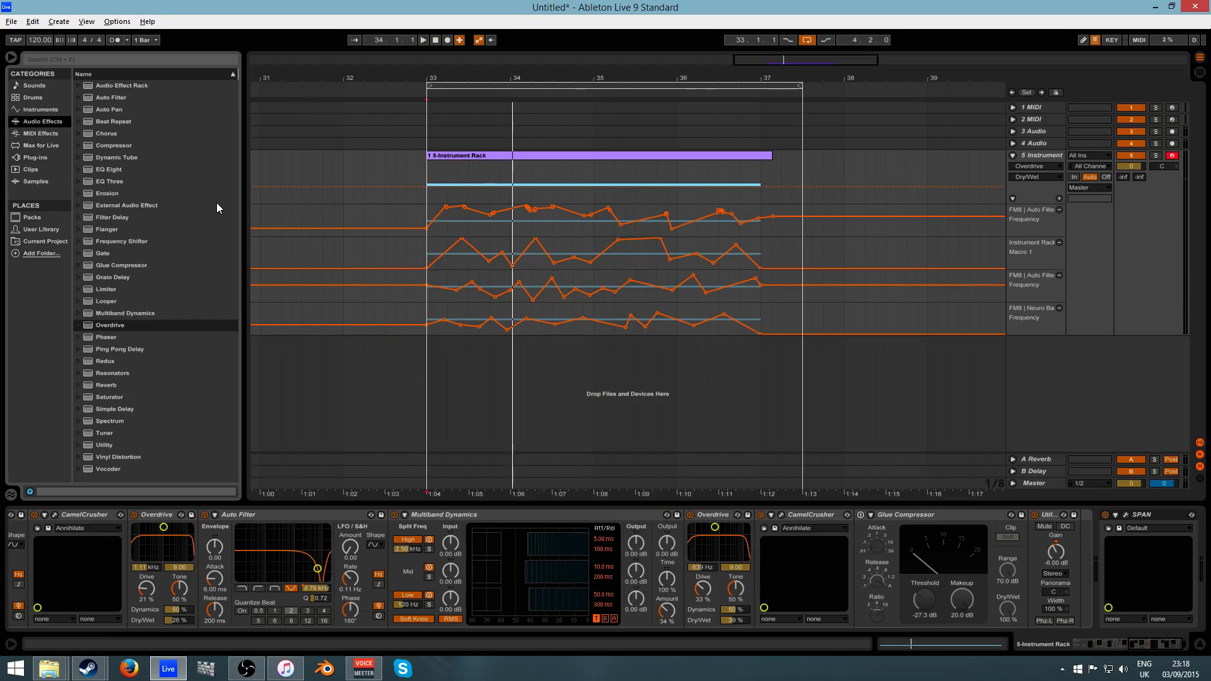
key("space")
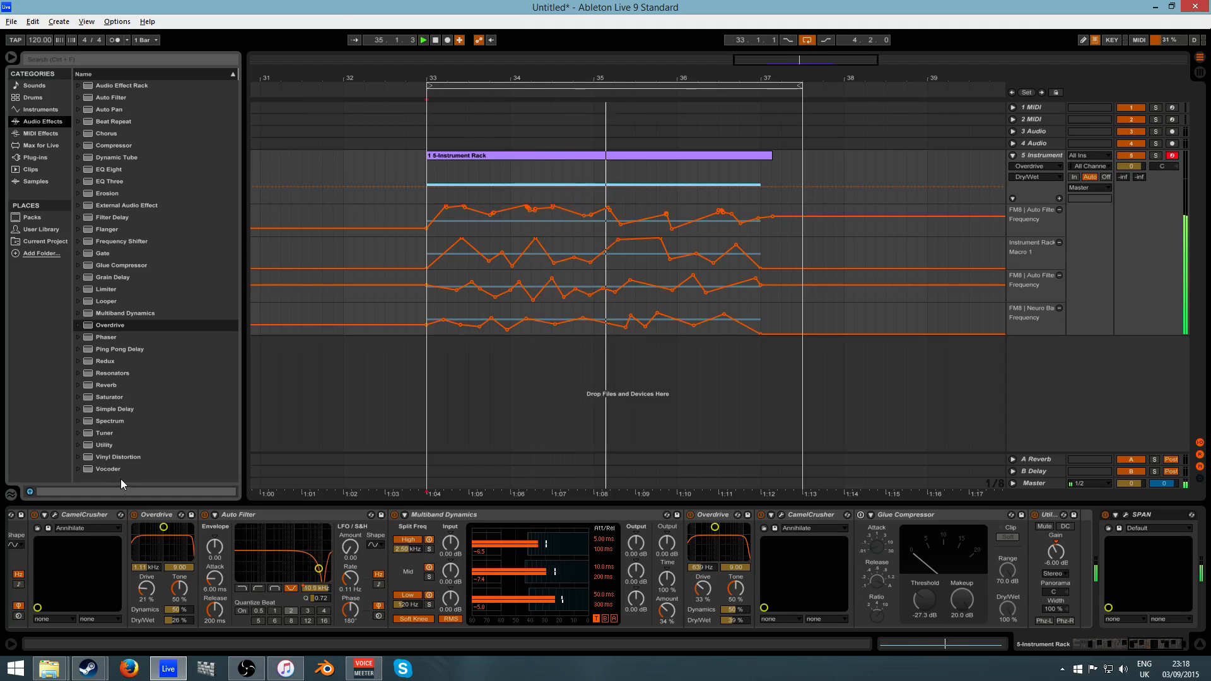
left_click_drag(1145, 646, 1129, 648)
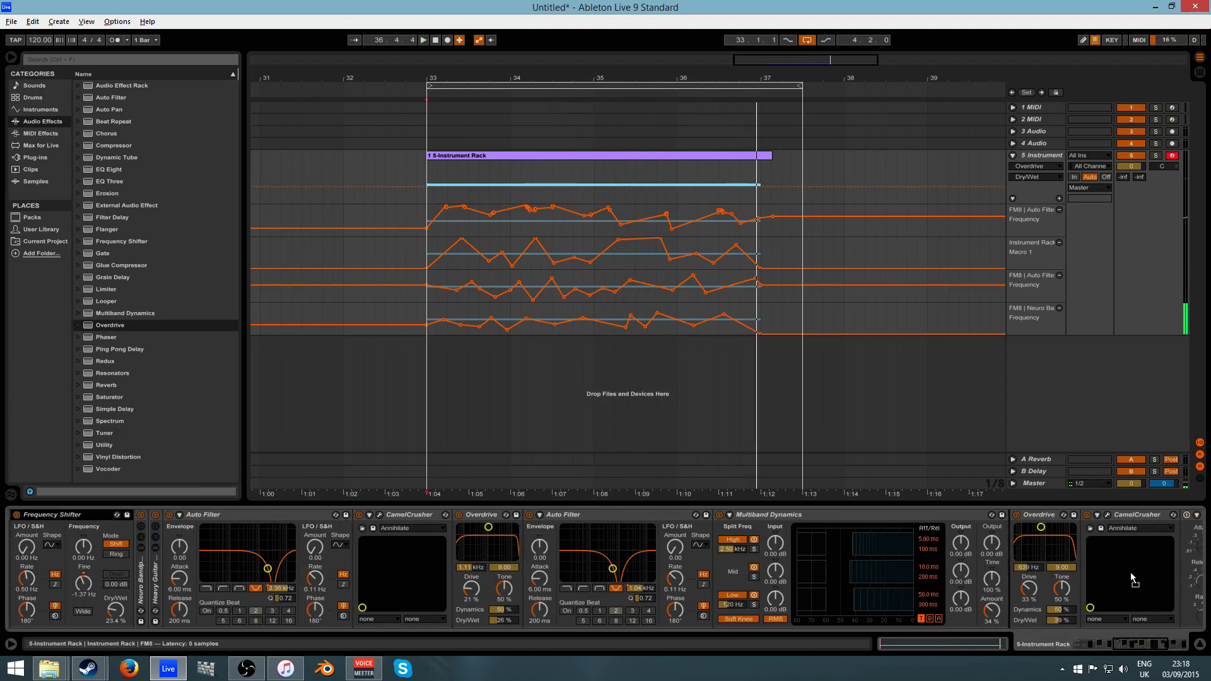
mouse_move(1131, 574)
left_mouse_down()
mouse_move(1021, 568)
mouse_move(1115, 563)
left_mouse_up()
key("space")
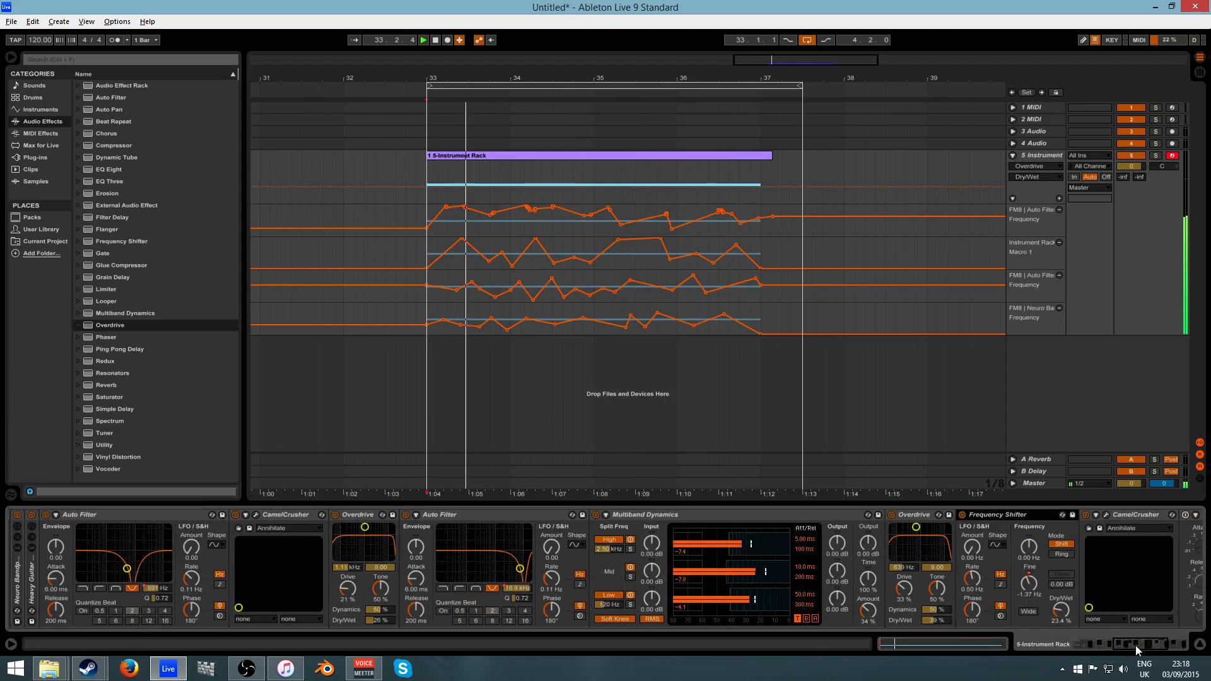
left_click_drag(1137, 647, 1145, 647)
left_click_drag(820, 513, 694, 520)
key("space")
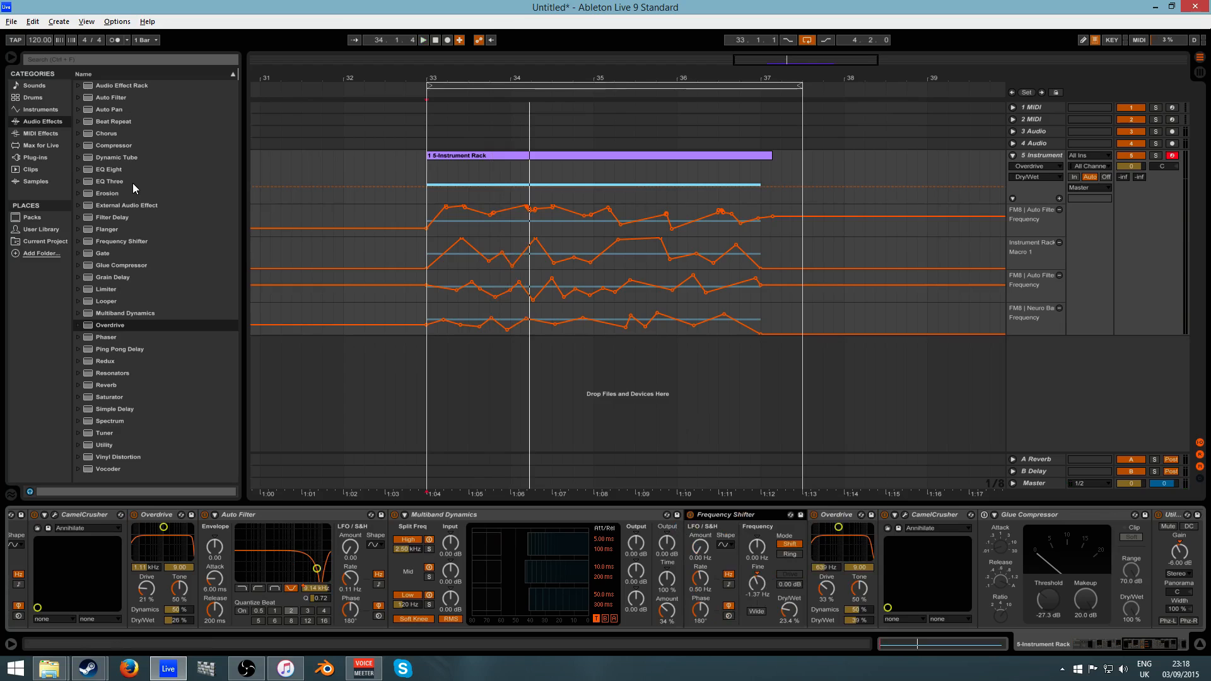
Insert a band-pass Auto Filter before Multiband Dynamics, tune it to 1.49 kHz with Q 0.20, and bypass it
left_click(107, 98)
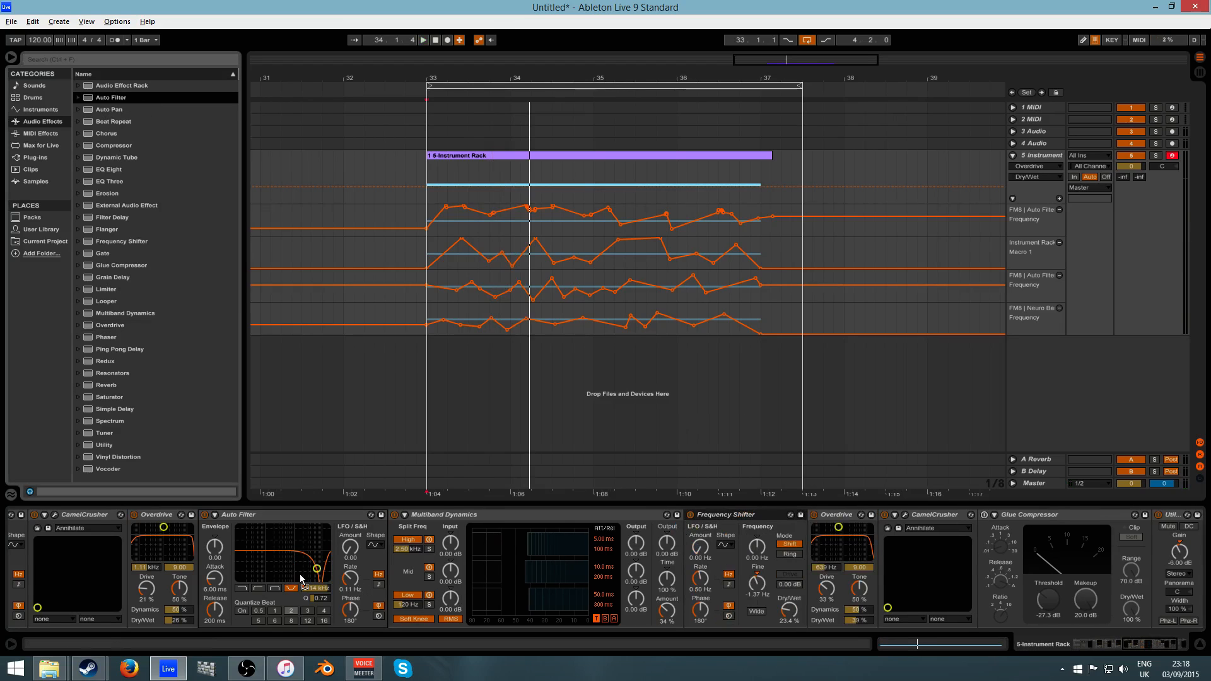
left_click_drag(170, 580, 494, 611)
left_click(466, 589)
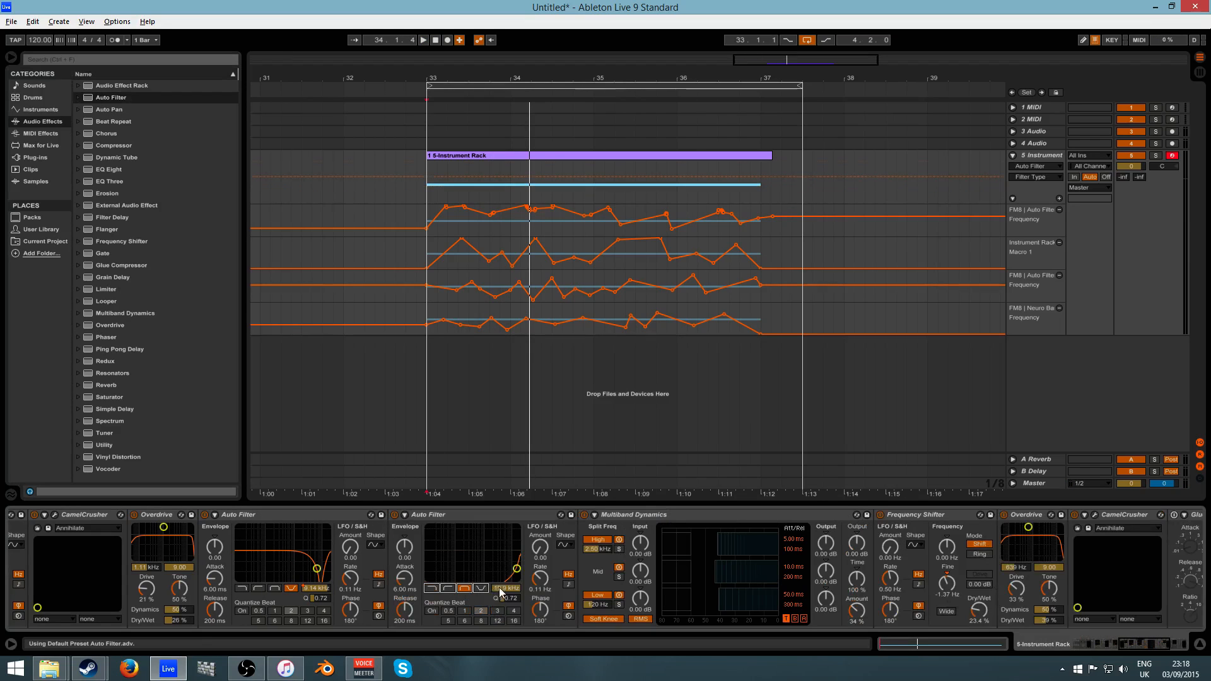
key("space")
left_click_drag(500, 598, 499, 569)
key("space")
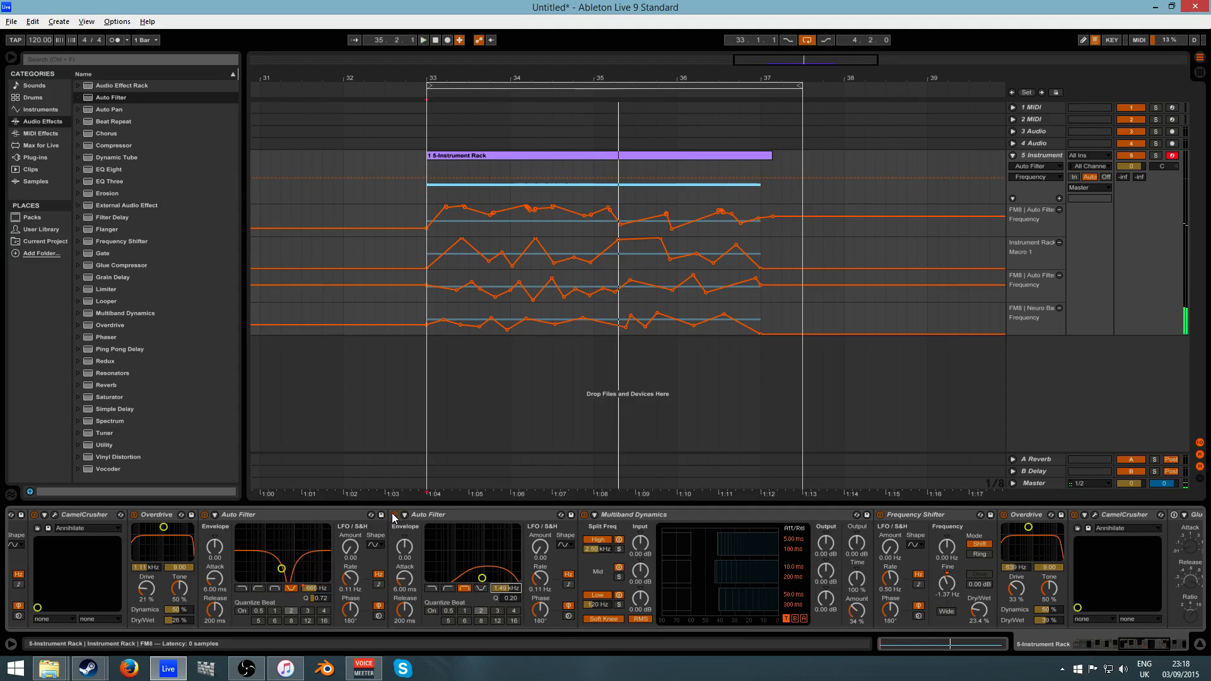
Insert the Neuro Bandpass Rack preset before Multiband Dynamics, set its Dry/Wet to 51 and try its Frequency during playback
left_click(53, 123)
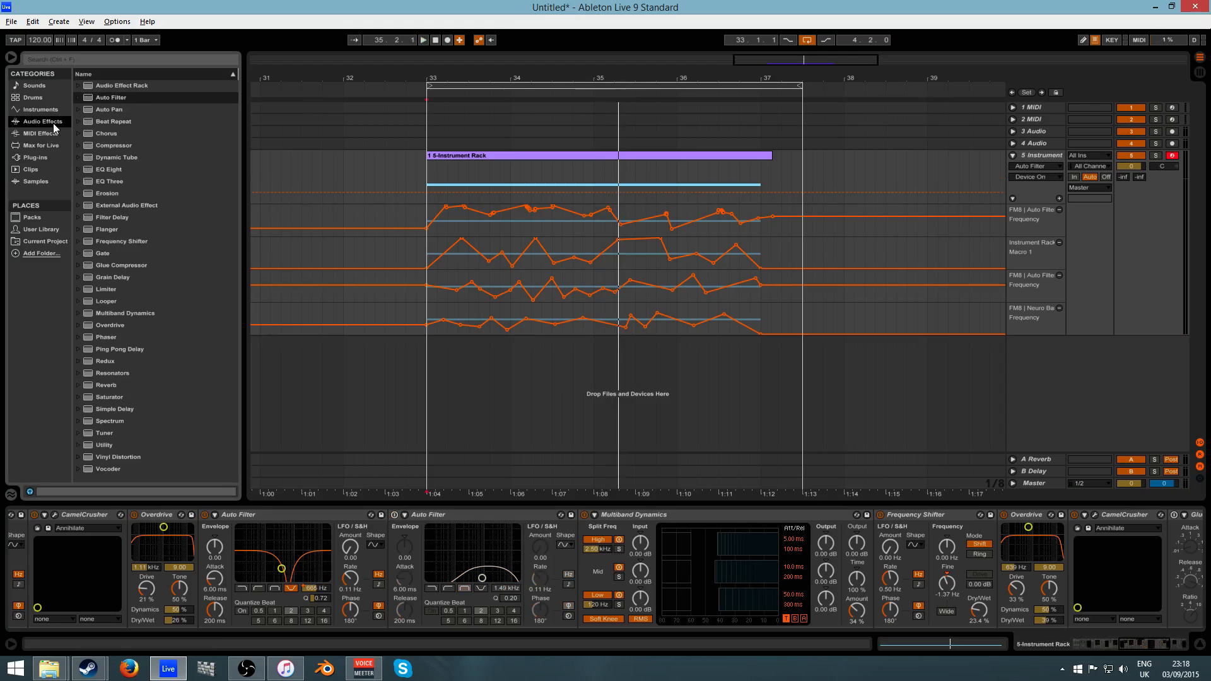
left_click(79, 87)
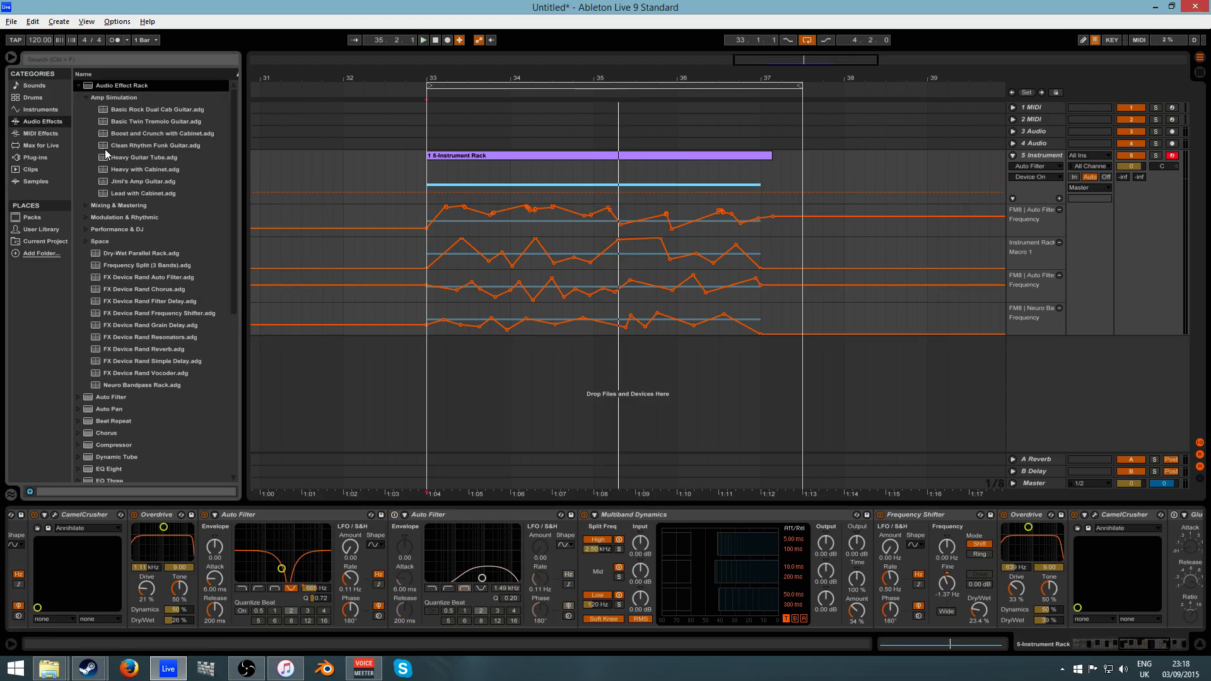
left_click(84, 98)
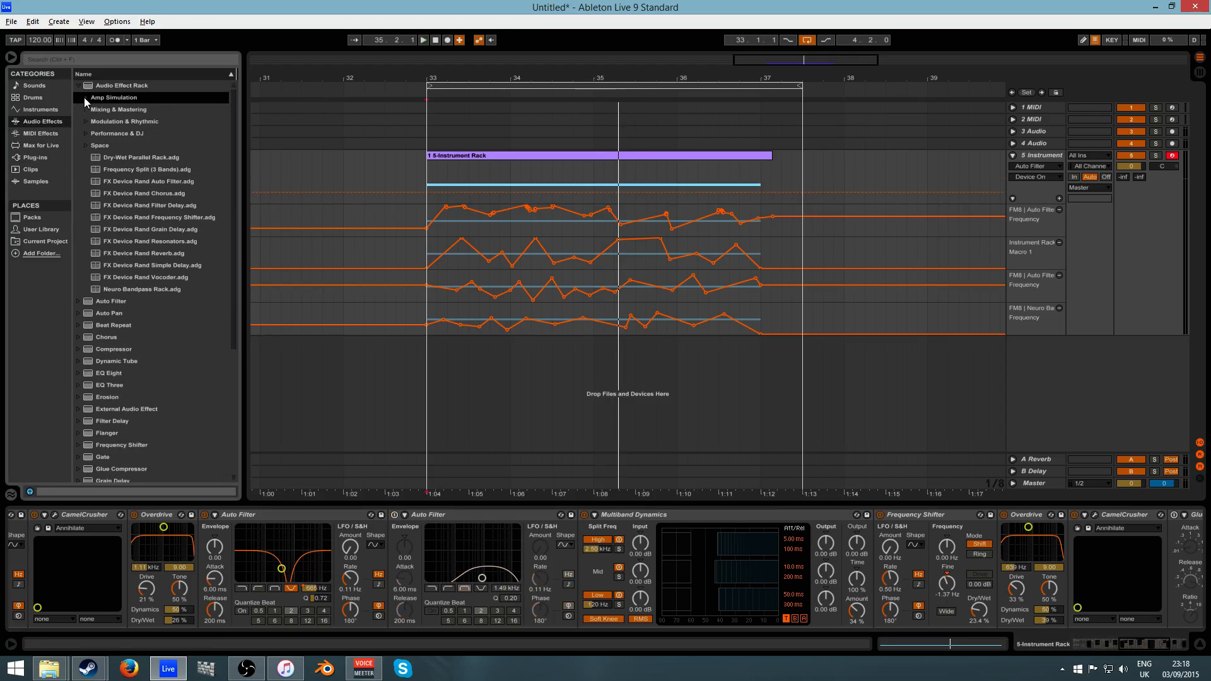
left_click(127, 289)
left_click(639, 545)
left_click_drag(574, 552, 568, 549)
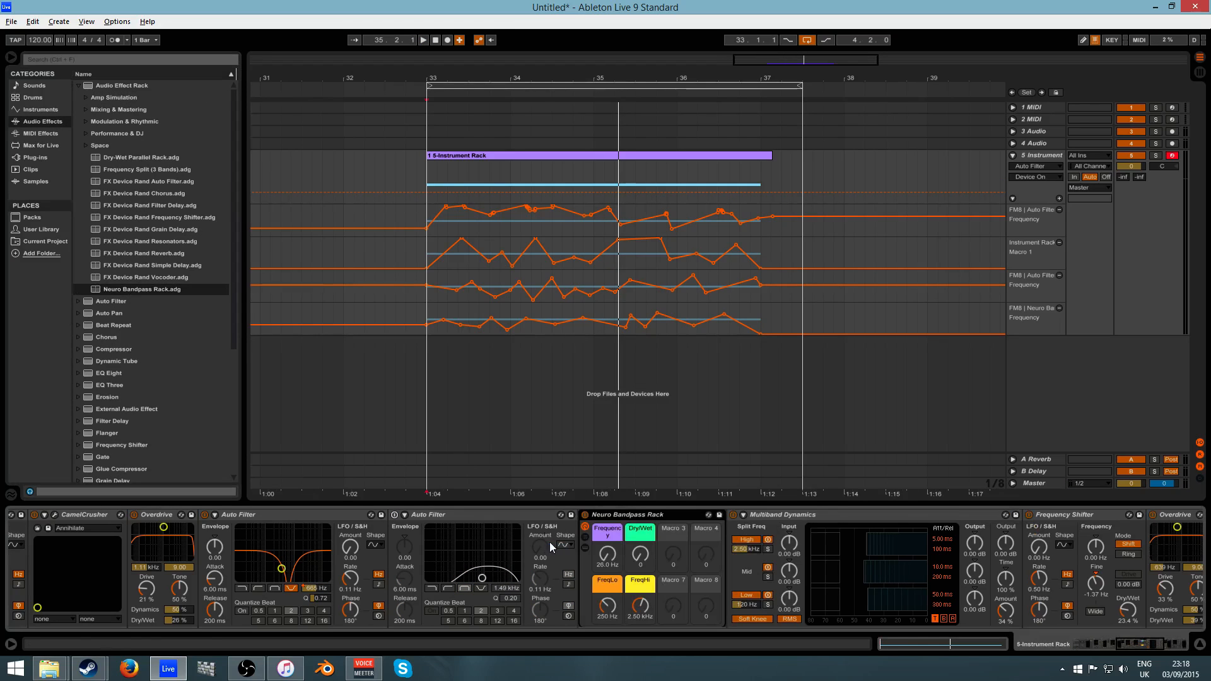
key("space")
left_click_drag(640, 555, 607, 510)
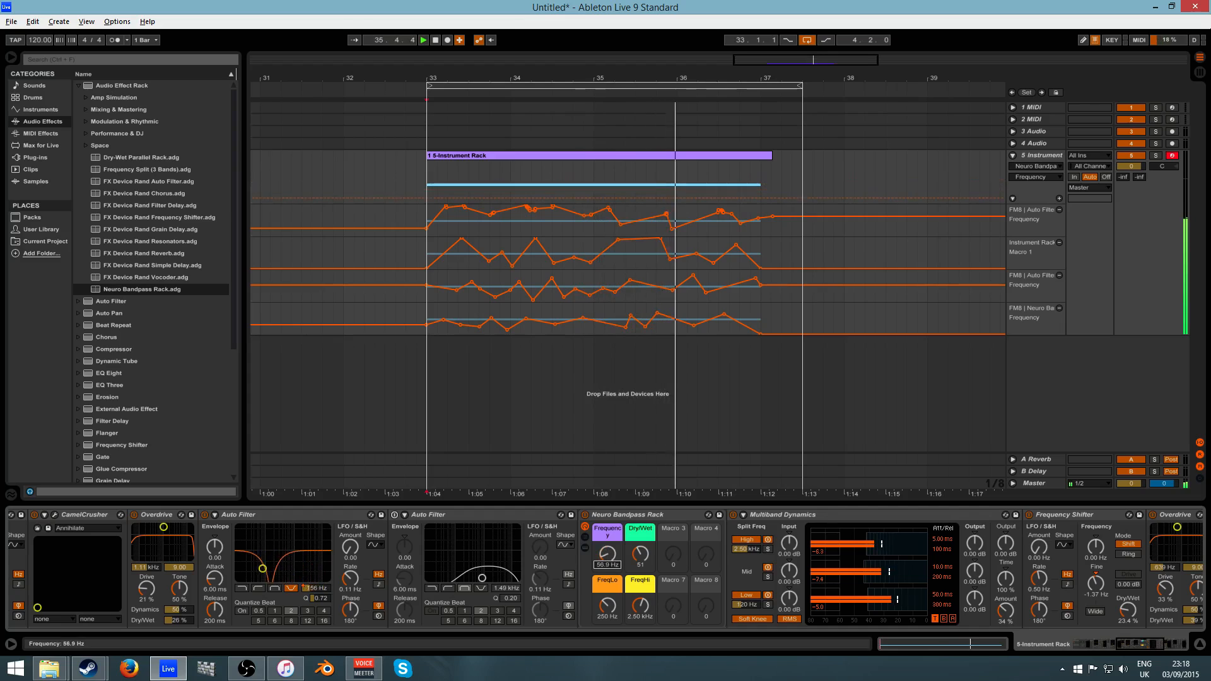
Add an automation lane and record a Frequency sweep of the new Neuro Bandpass Rack from bar 33 to almost bar 37
left_click(1059, 198)
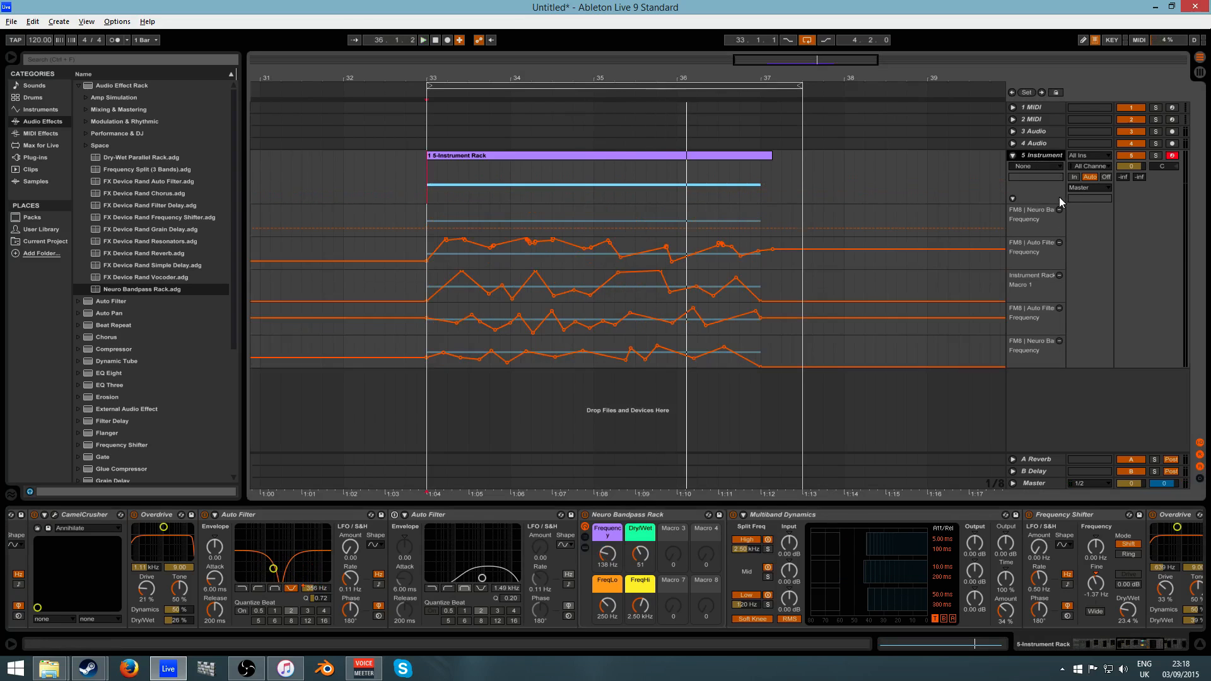
left_click(450, 41)
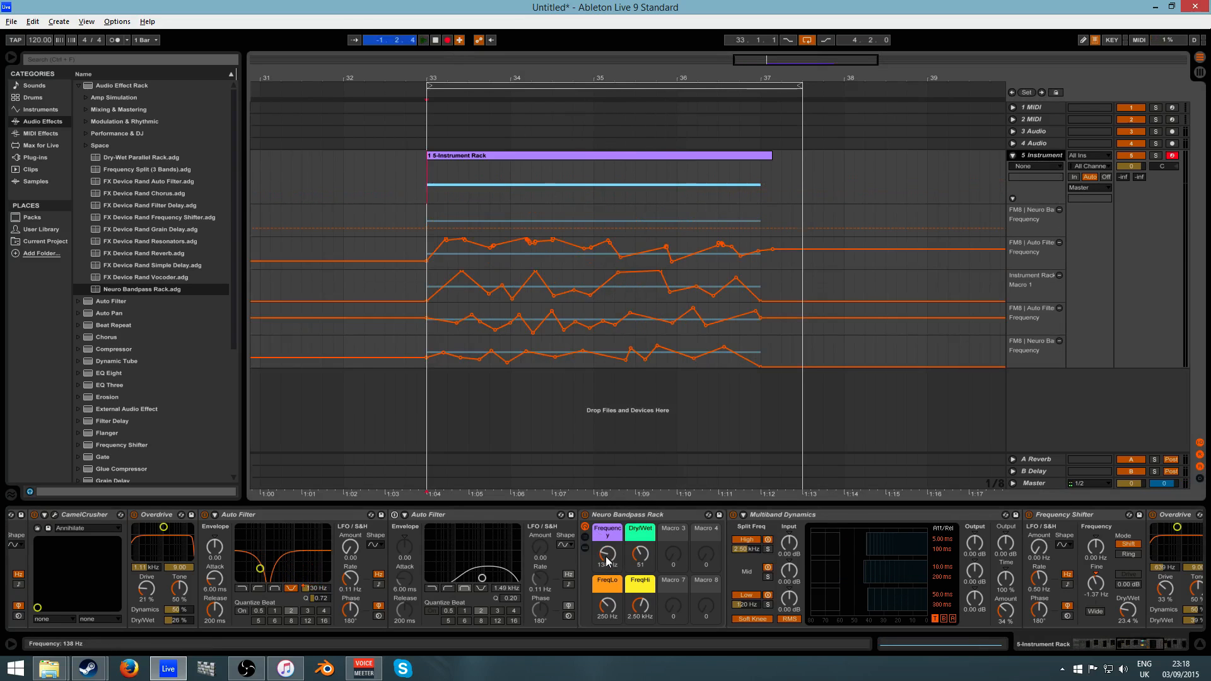
mouse_move(607, 561)
left_mouse_down()
mouse_move(607, 541)
mouse_move(607, 563)
left_mouse_up()
key("space")
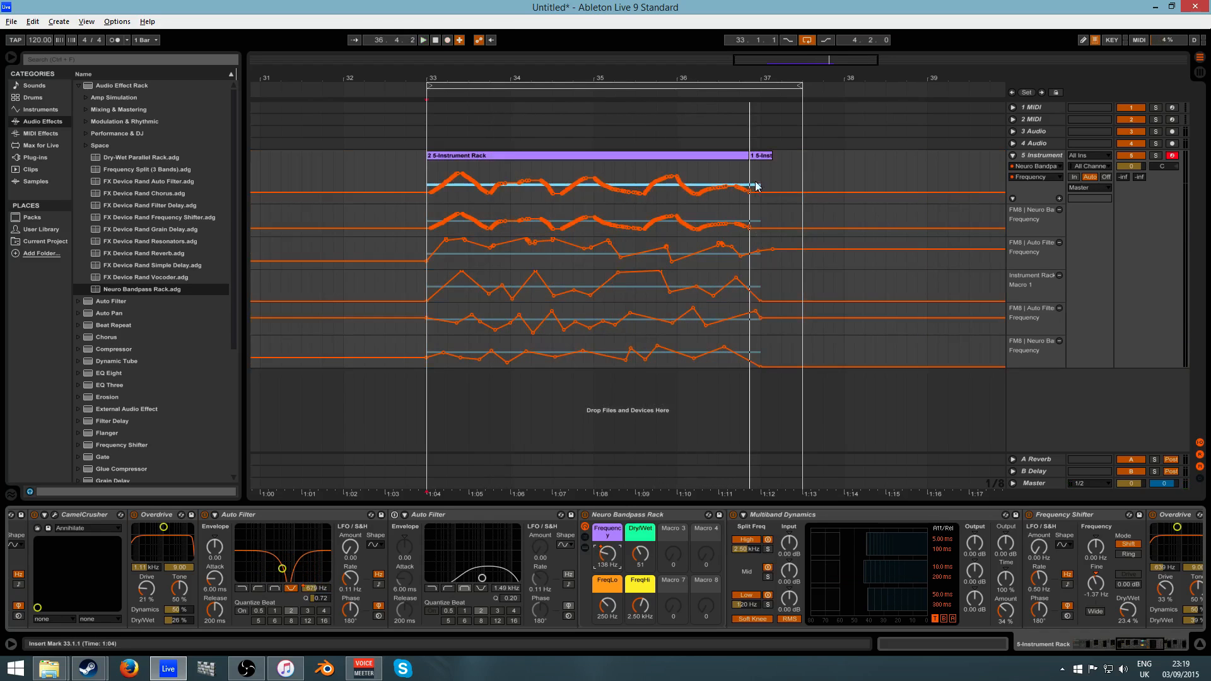
Simplify the recorded Frequency automation of the Neuro Bandpass Rack into straight segments with few breakpoints
left_click_drag(433, 194, 455, 179)
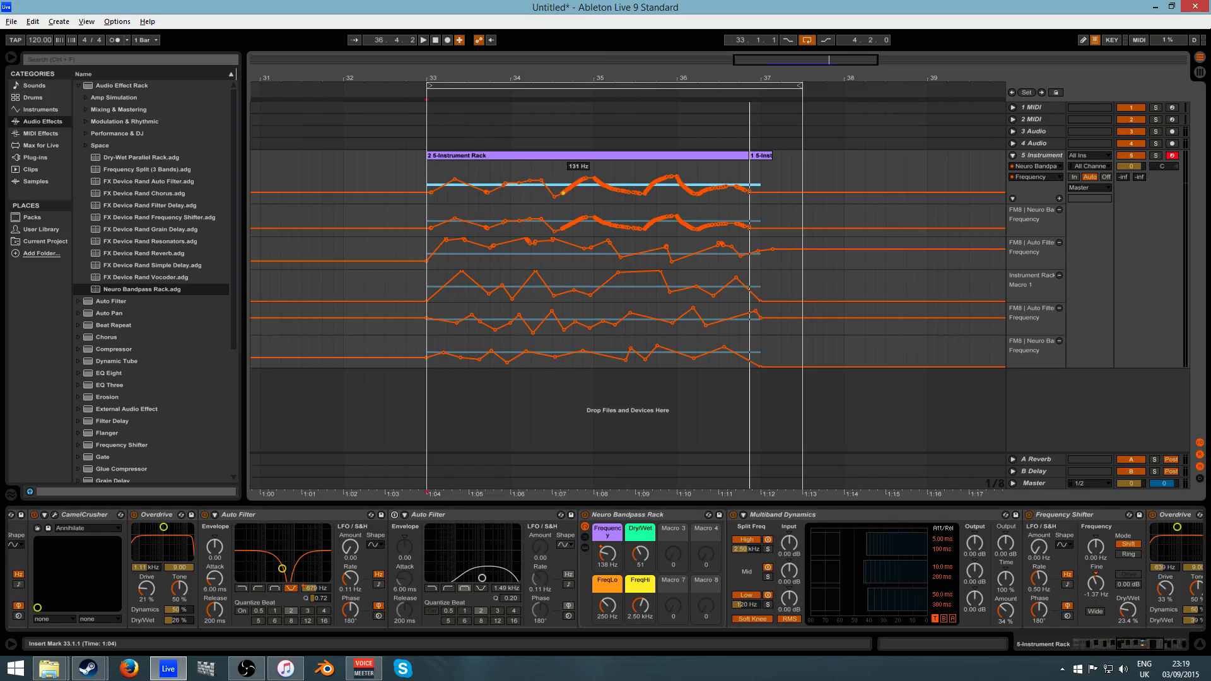
left_click_drag(562, 193, 614, 187)
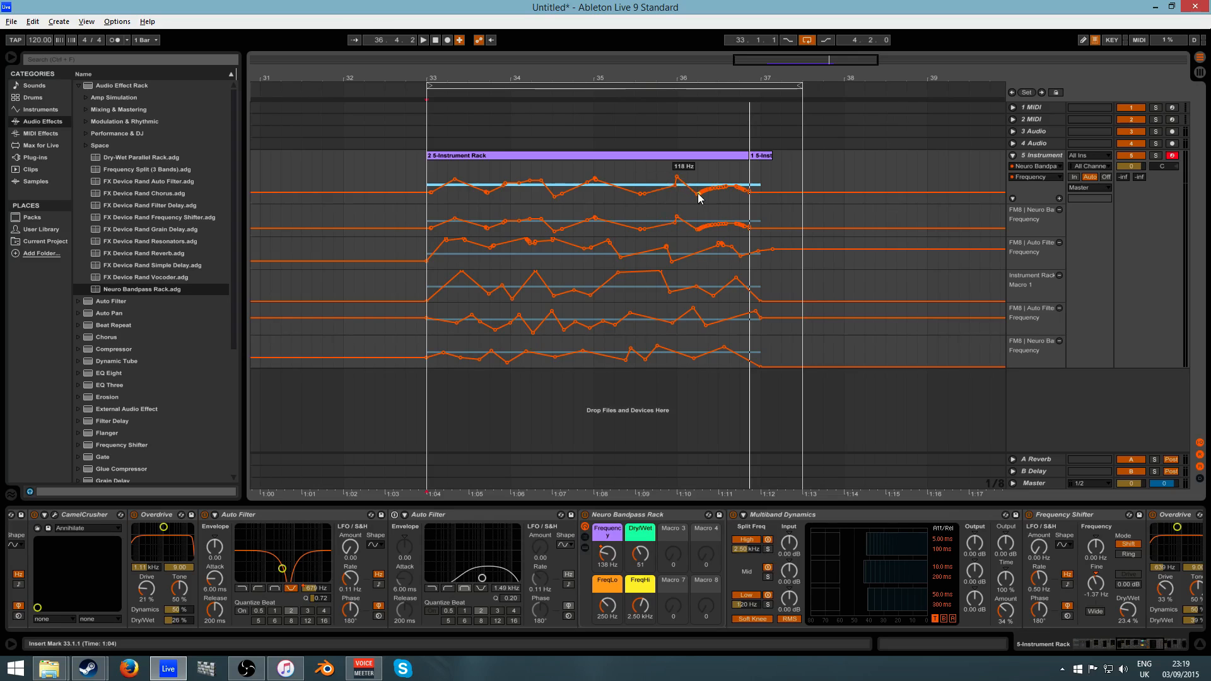
left_click_drag(698, 197, 719, 188)
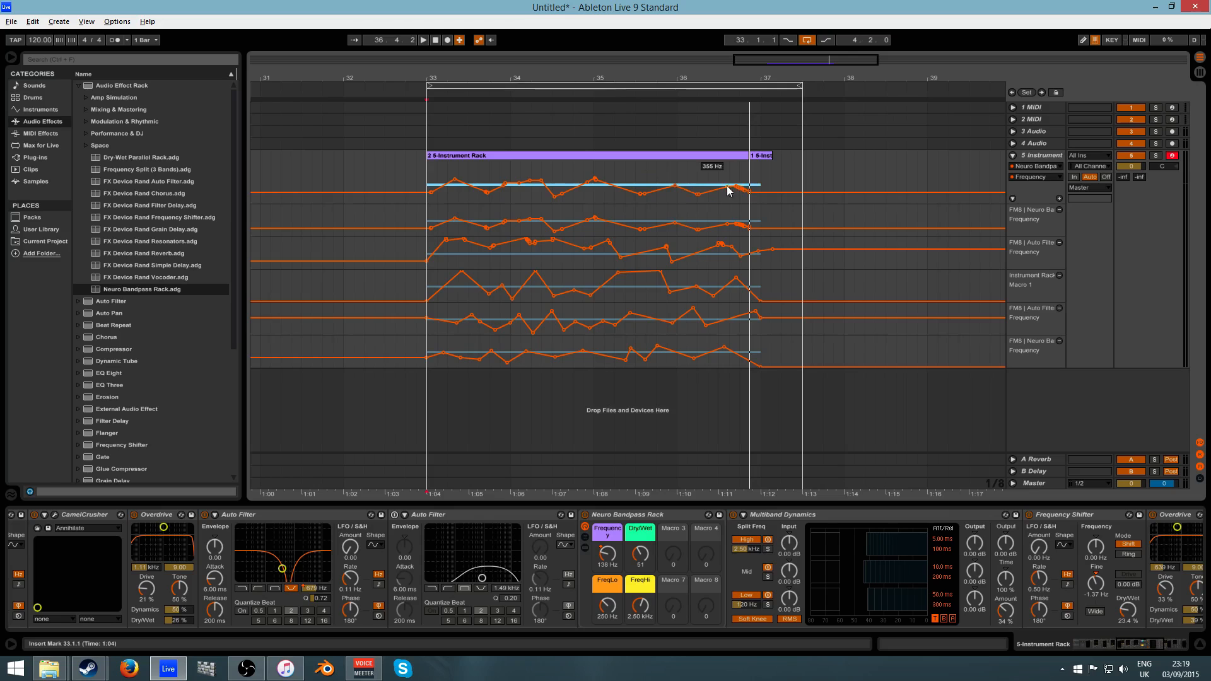
Set the Neuro Bandpass Rack's Dry/Wet to 29, compare with Multiband Dynamics bypassed, and set its Amount to 23 %
key("space")
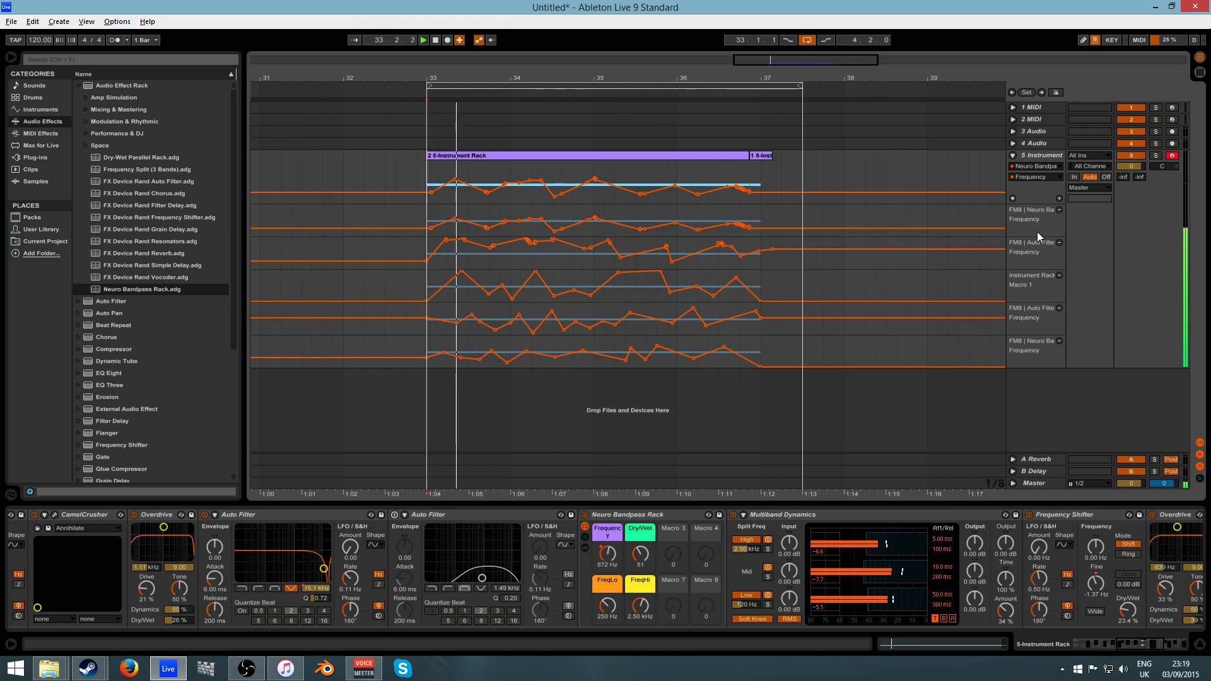
left_click_drag(640, 555, 641, 569)
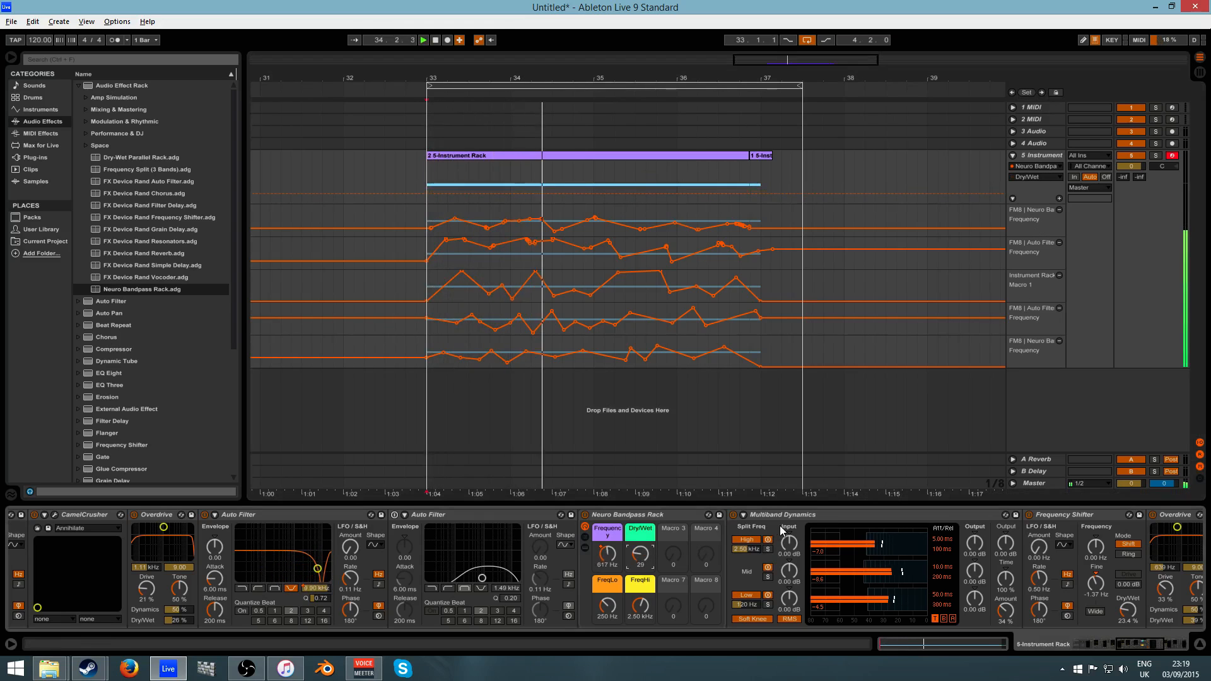
left_click(732, 516)
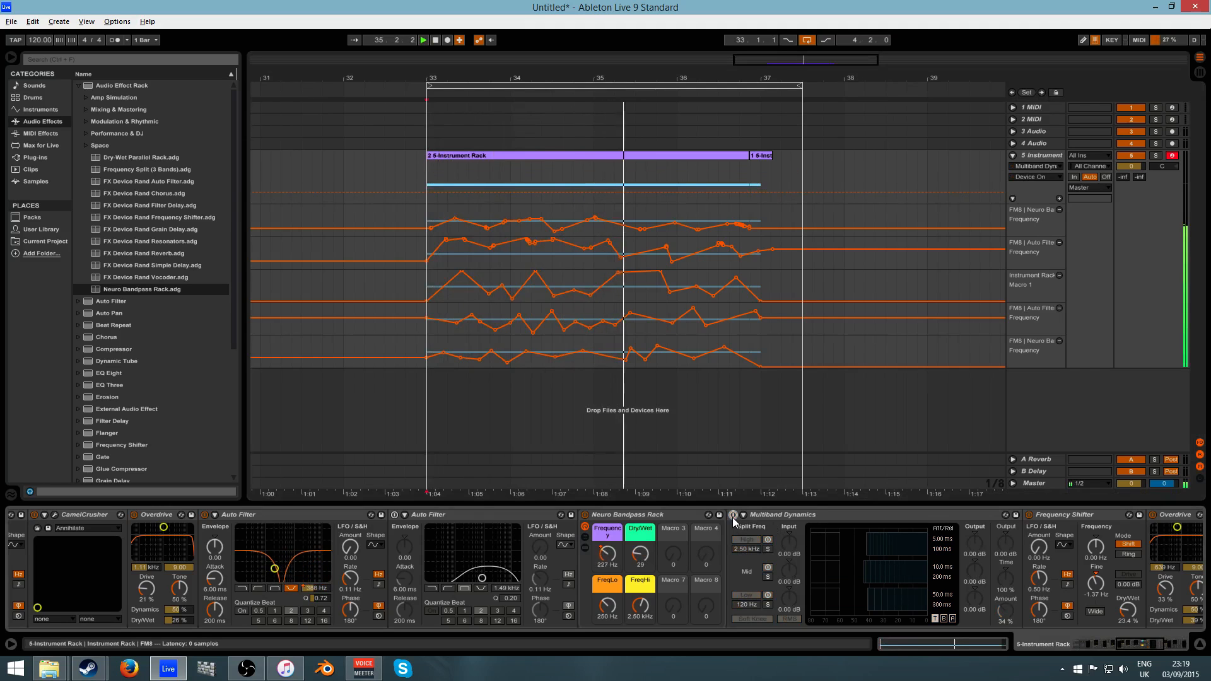
key("space")
key("space")
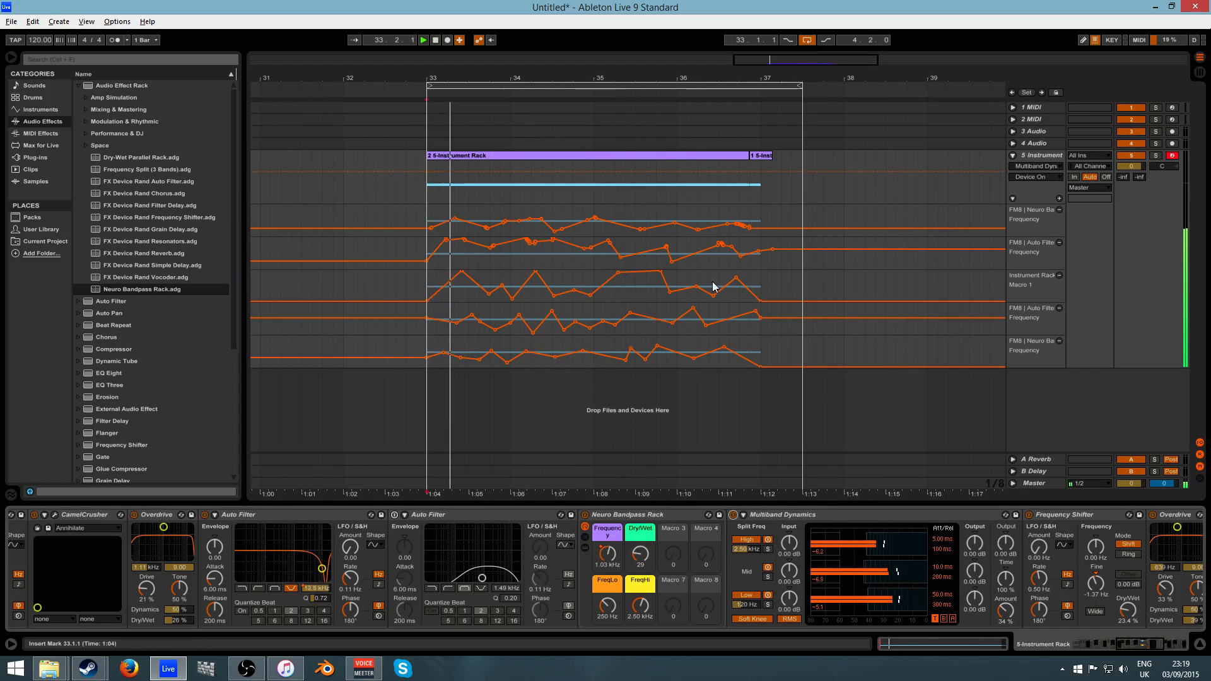
left_click_drag(1007, 604, 1008, 618)
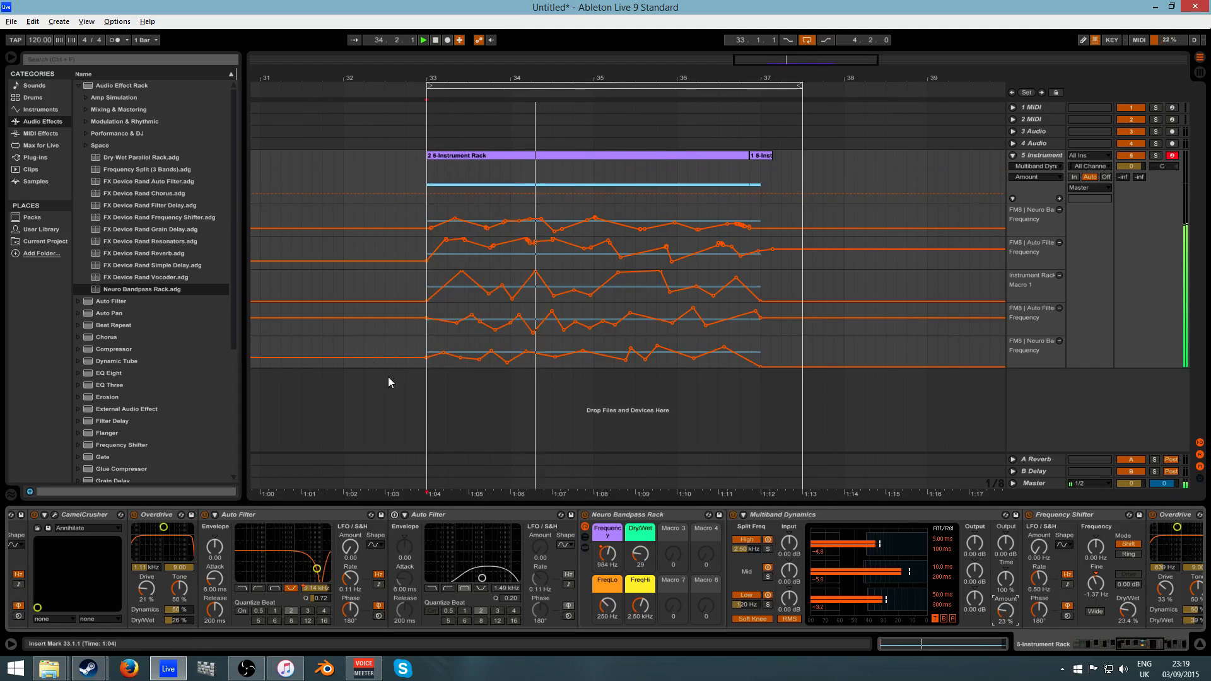
Insert a Chorus with 22 % Dry/Wet and place it between the second CamelCrusher and the Glue Compressor
left_click(80, 86)
left_click(106, 133)
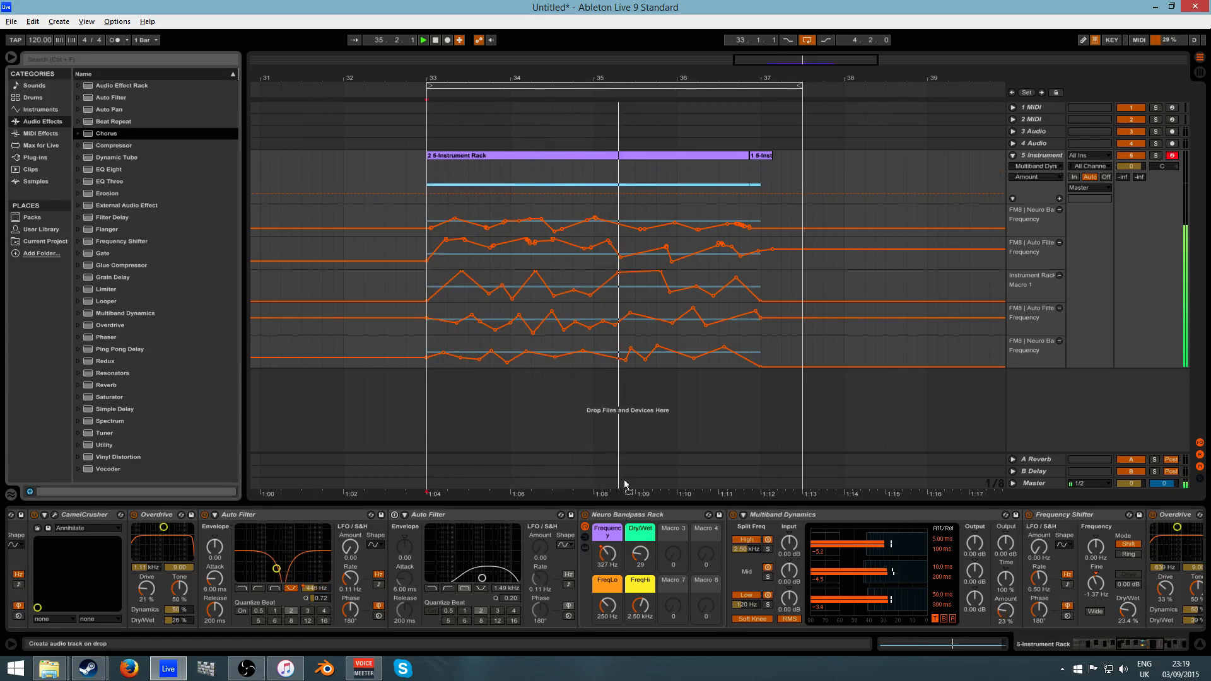
left_click_drag(935, 578, 1139, 579)
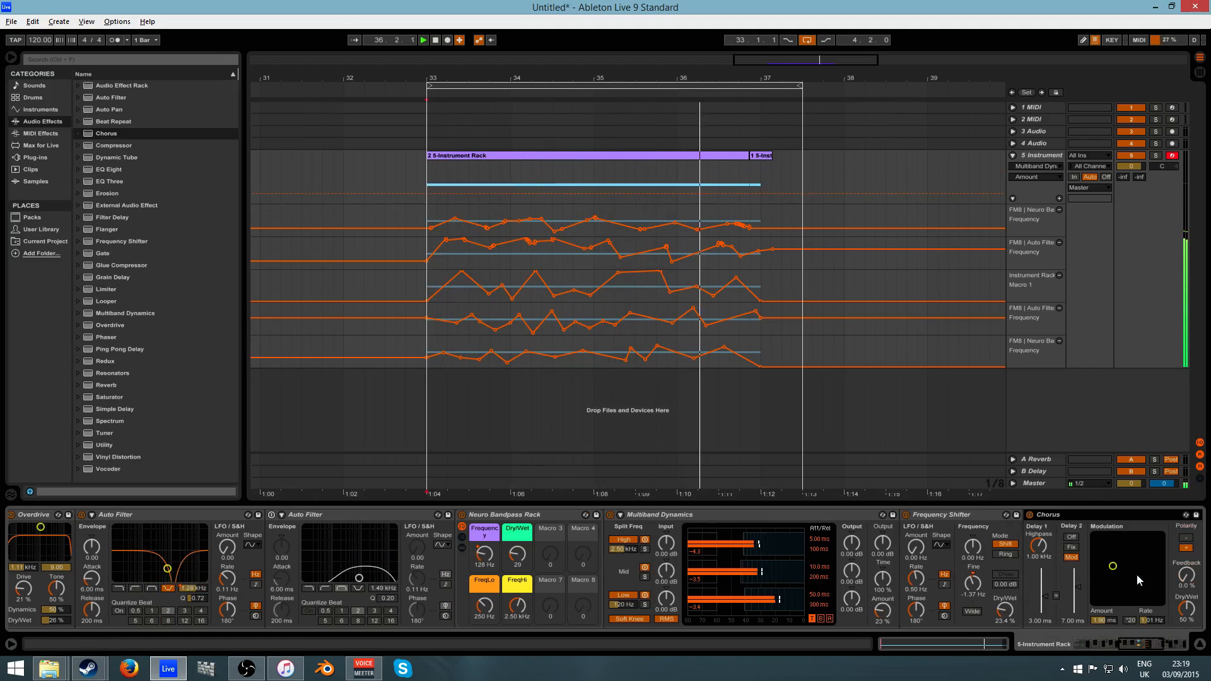
left_click(1172, 645)
left_click_drag(491, 517, 671, 535)
left_click_drag(675, 607, 675, 631)
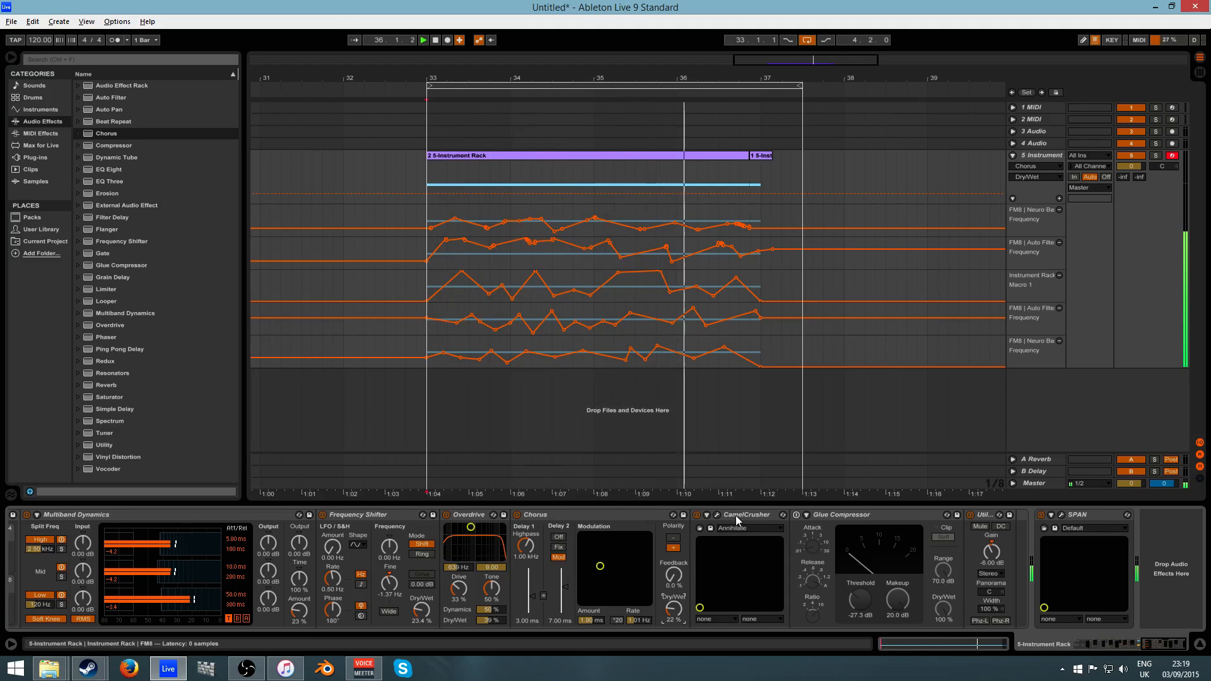
left_click_drag(736, 516, 536, 528)
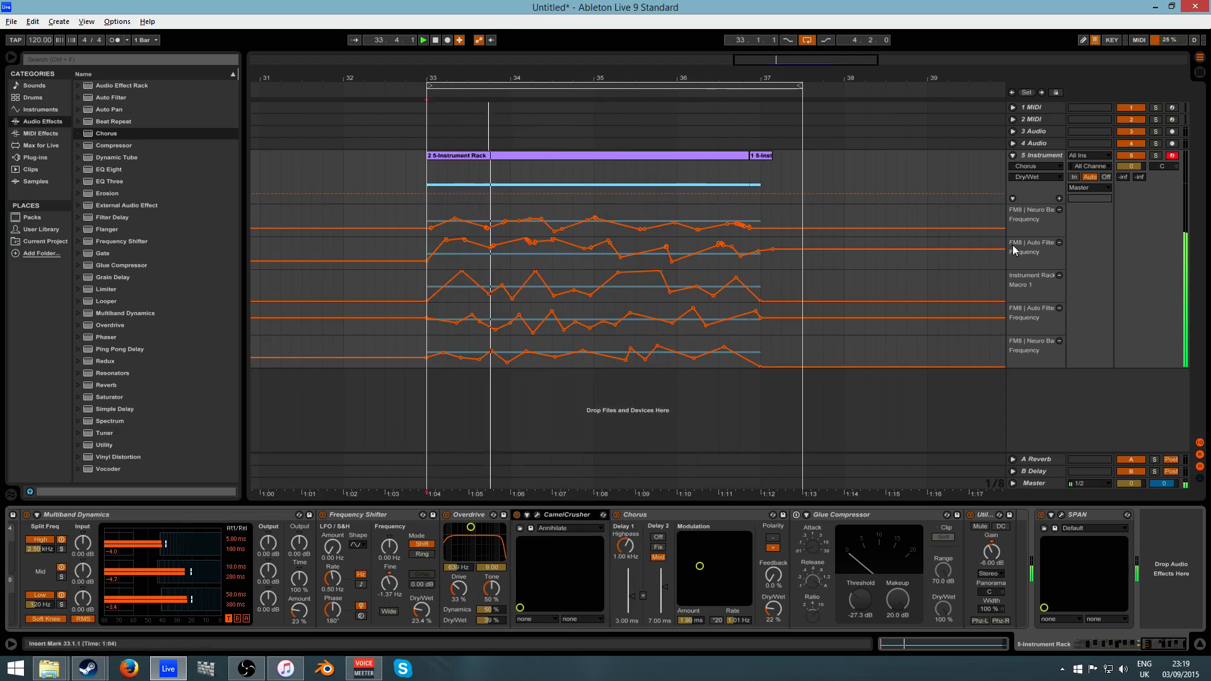
Fold and freeze the 5 Instrument Rack track, and insert a new audio track below it
left_click(1013, 156)
right_click(1028, 157)
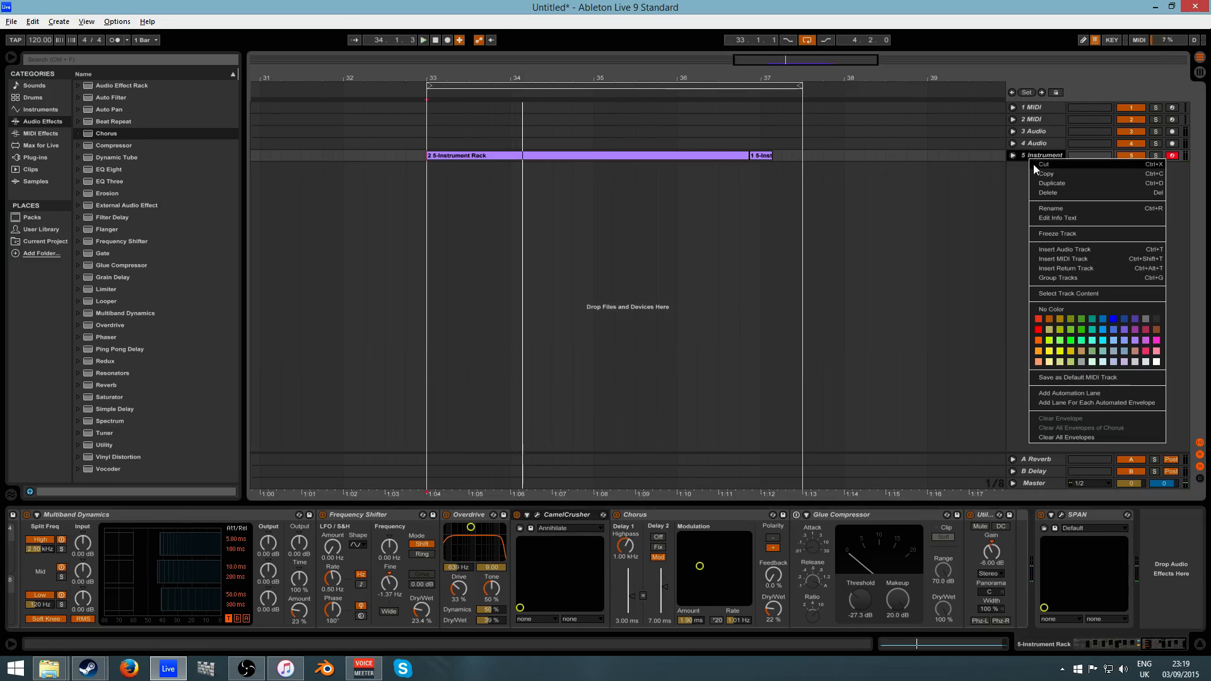
left_click(1055, 236)
key("ctrl+t")
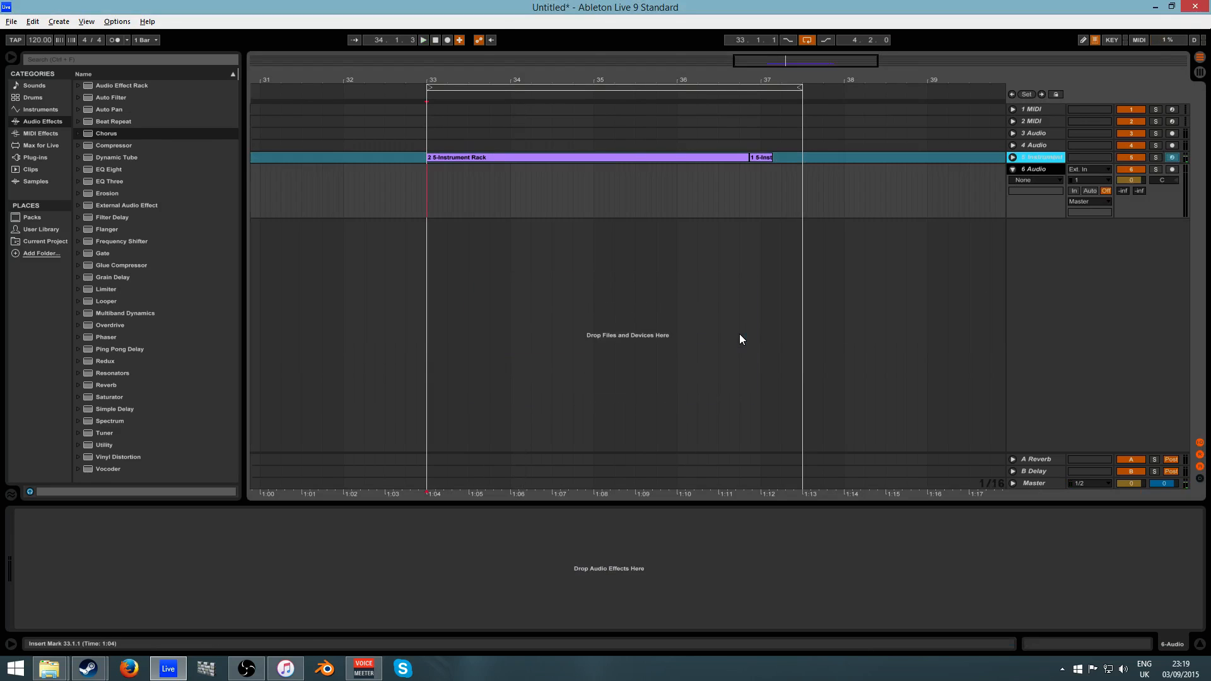
Copy the frozen clip onto the 6 Audio track at bar 33, deactivate the instrument rack track, and play the copy
left_click(1013, 157)
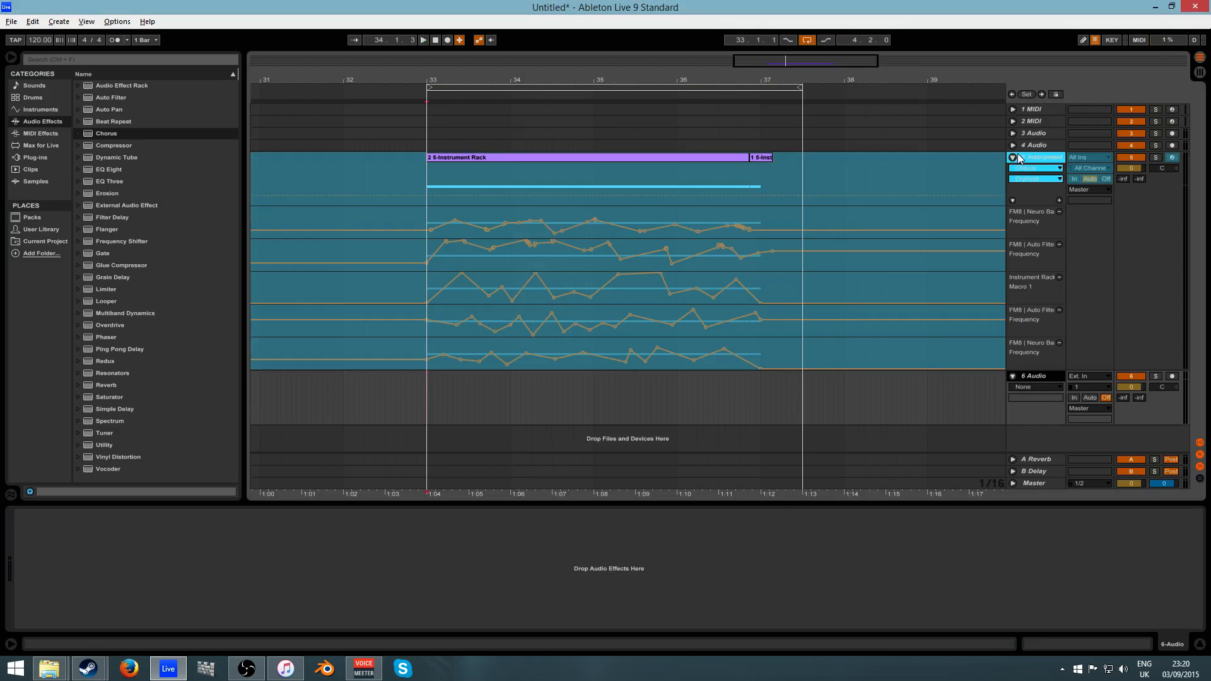
left_click(1012, 158)
left_click_drag(687, 159, 778, 170)
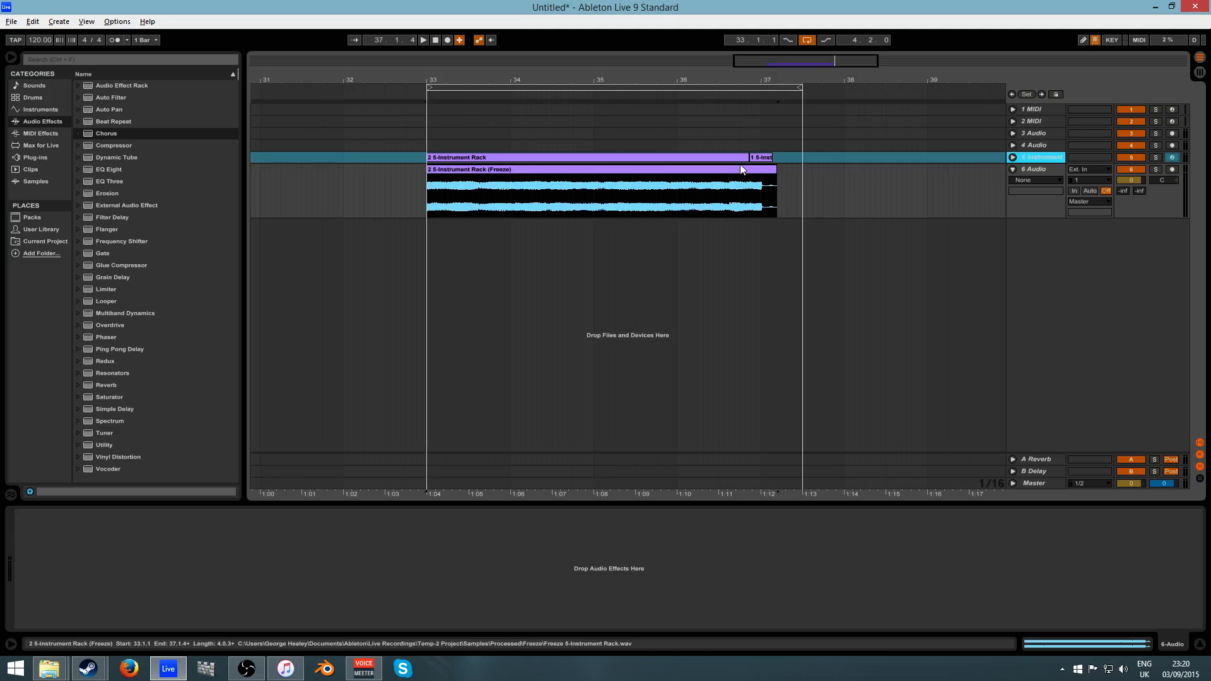
left_click(1126, 157)
key("space")
Enlarge the 6 Audio track and examine the waveform of the bounced clip
left_click_drag(1039, 218, 1038, 390)
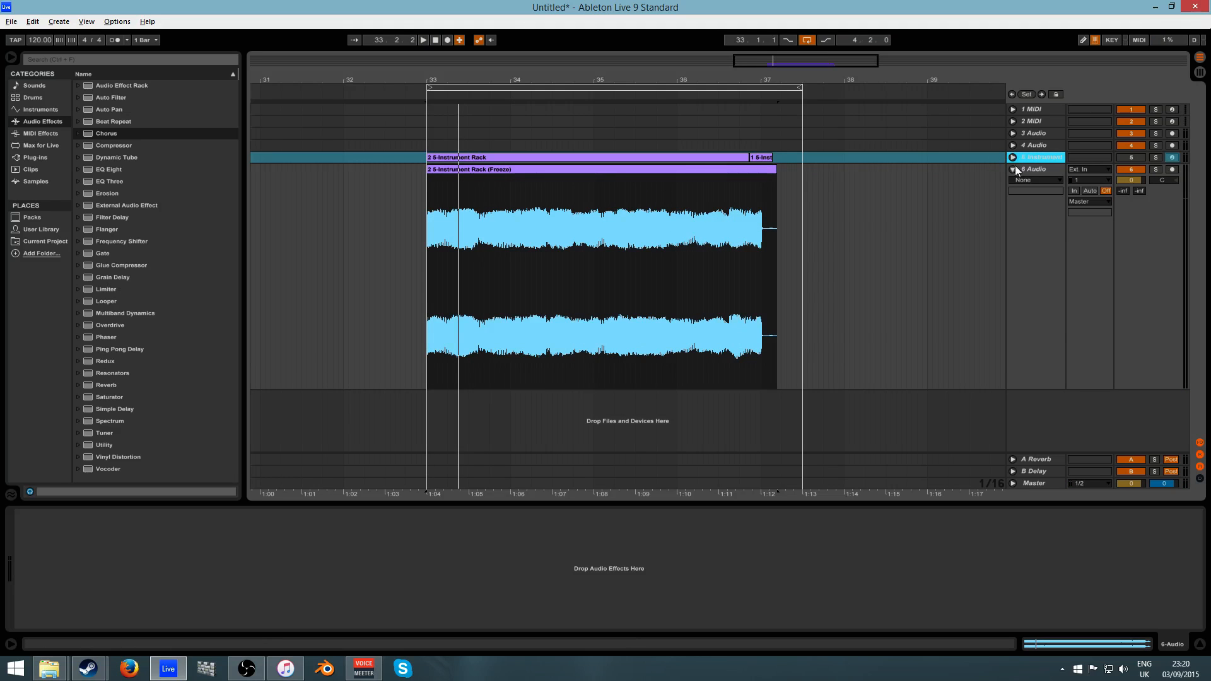
left_click_drag(597, 84, 580, 38)
left_click_drag(686, 77, 686, 196)
left_click(1059, 179)
left_click(1034, 167)
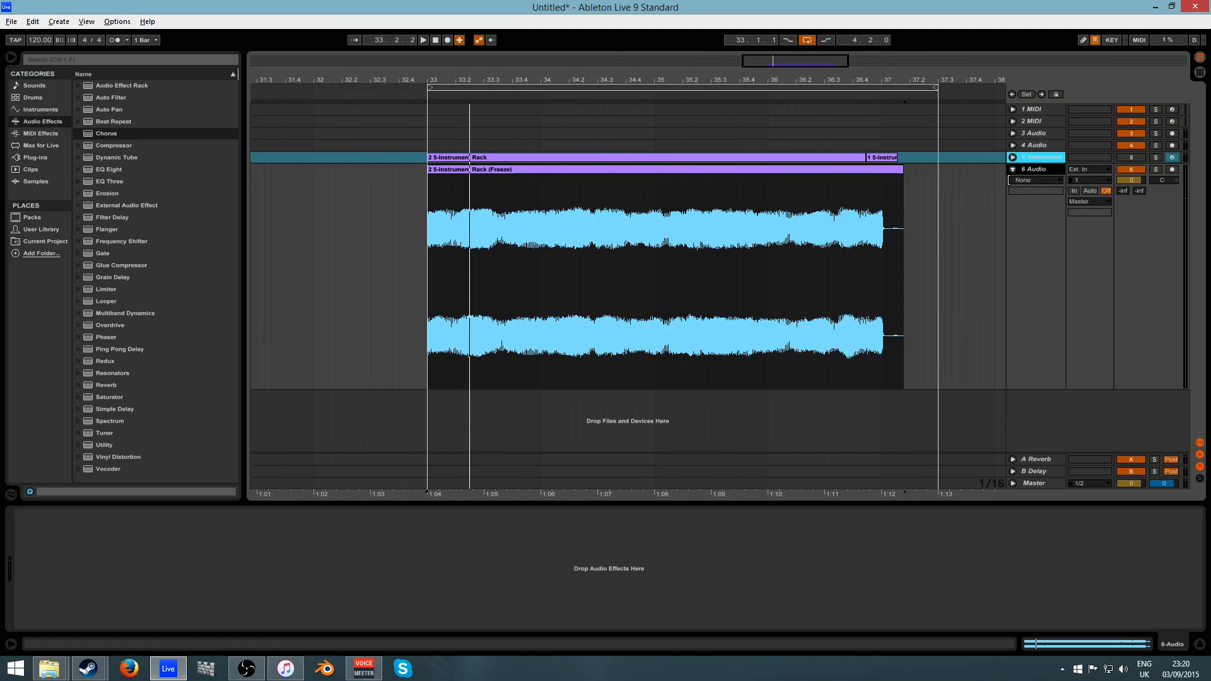
Fold the 6 Audio track and insert a new MIDI track below it
left_click(1012, 170)
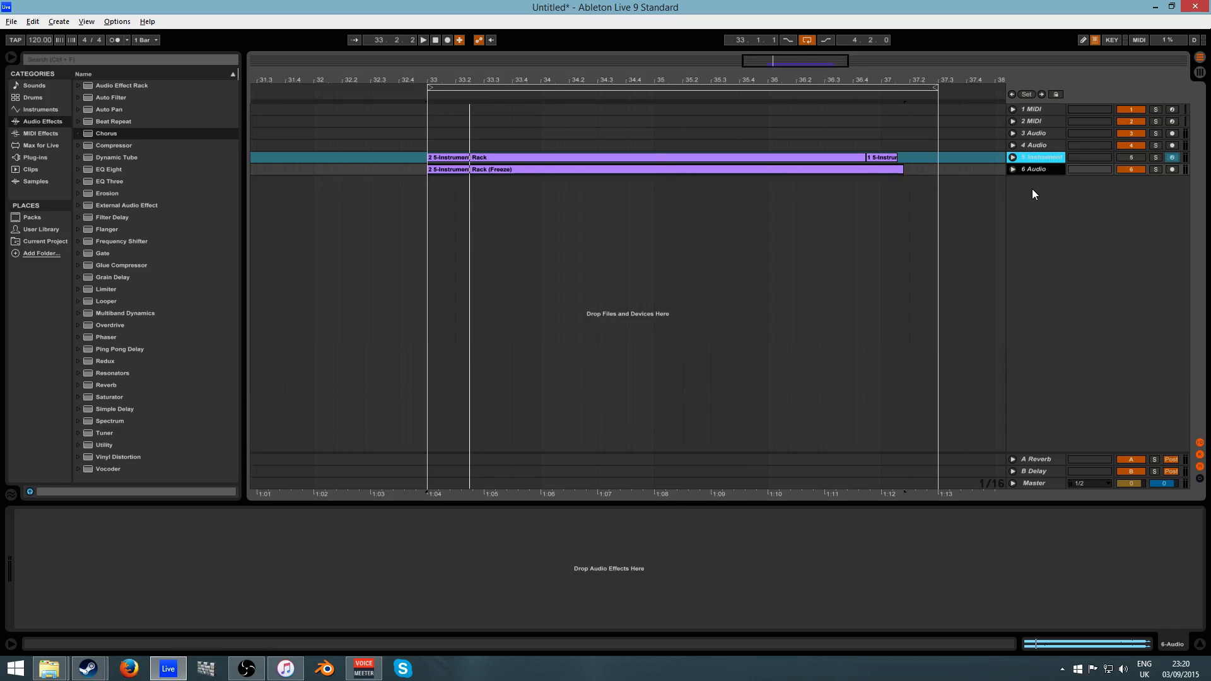
double_click(1032, 188)
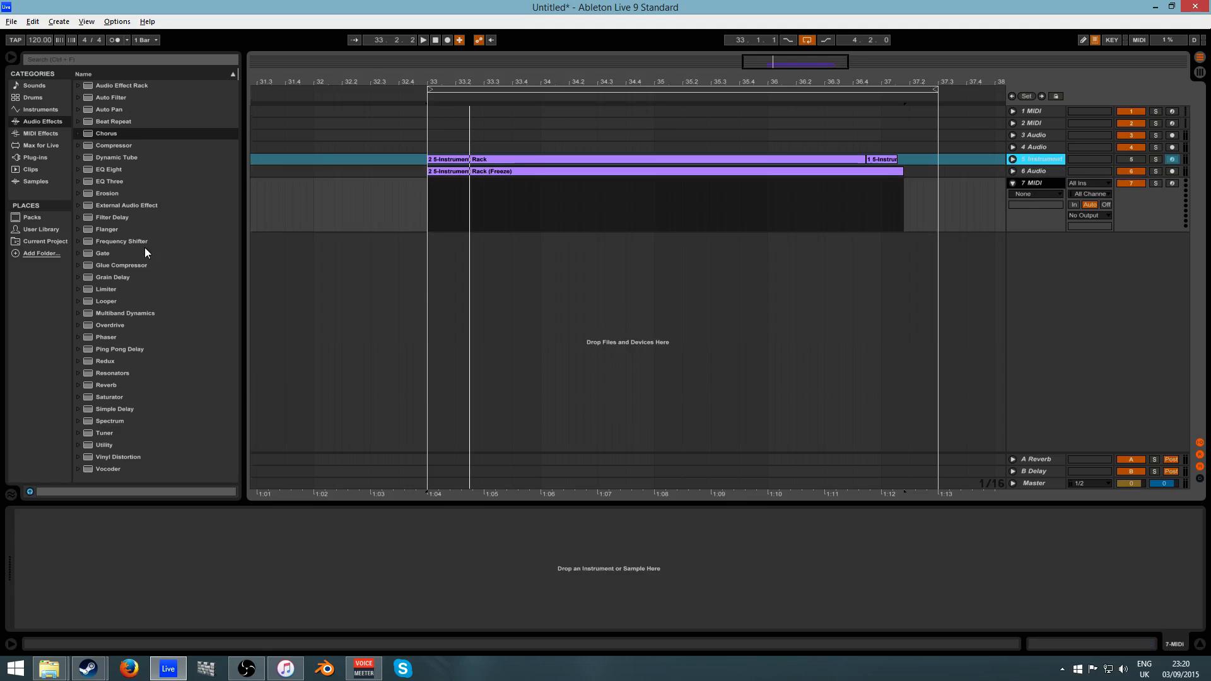
left_click(35, 109)
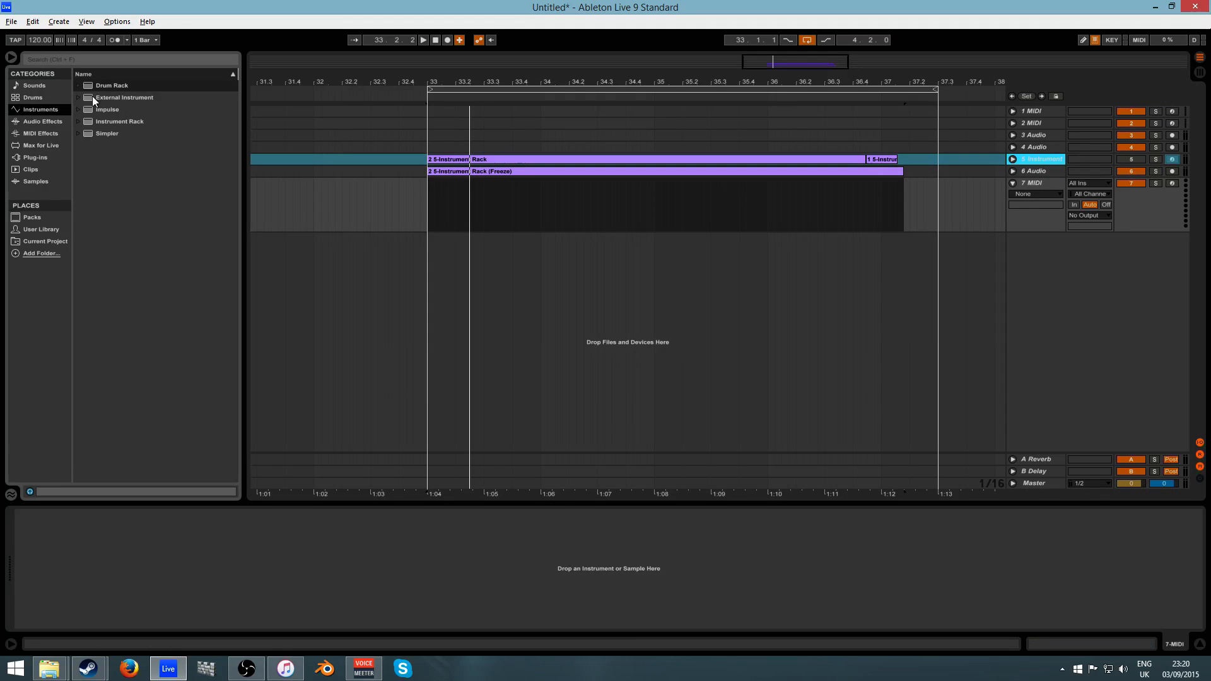
left_click_drag(104, 133, 836, 225)
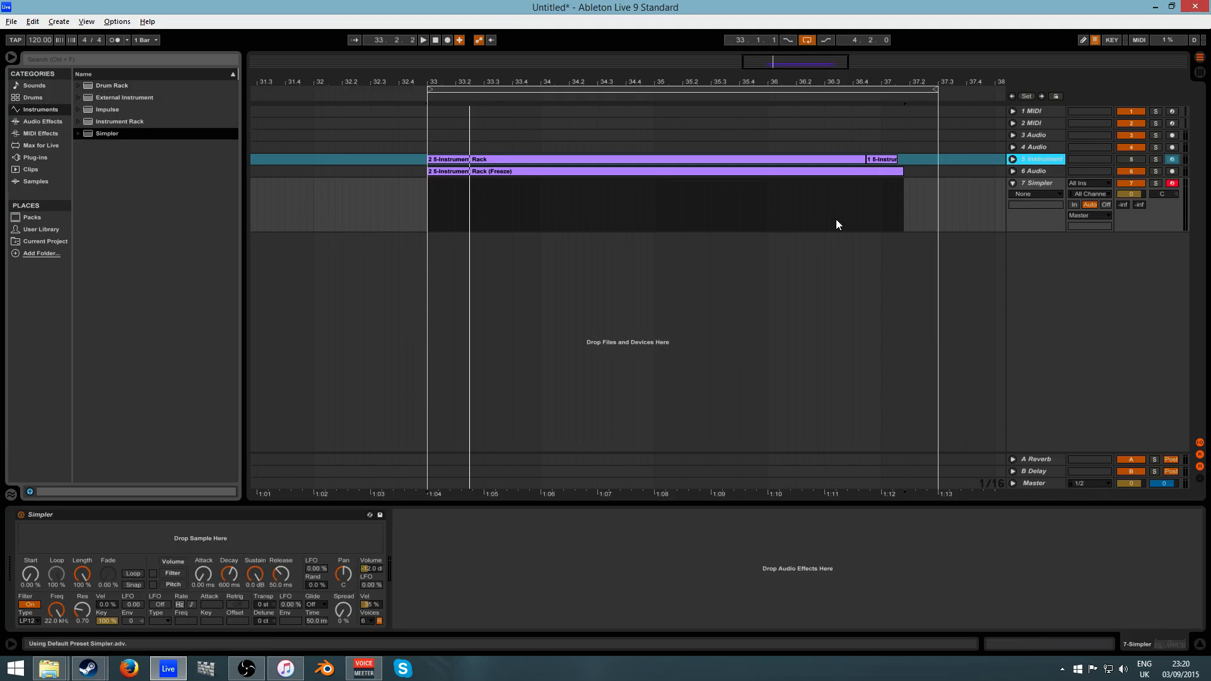
left_click(305, 517)
key("Delete")
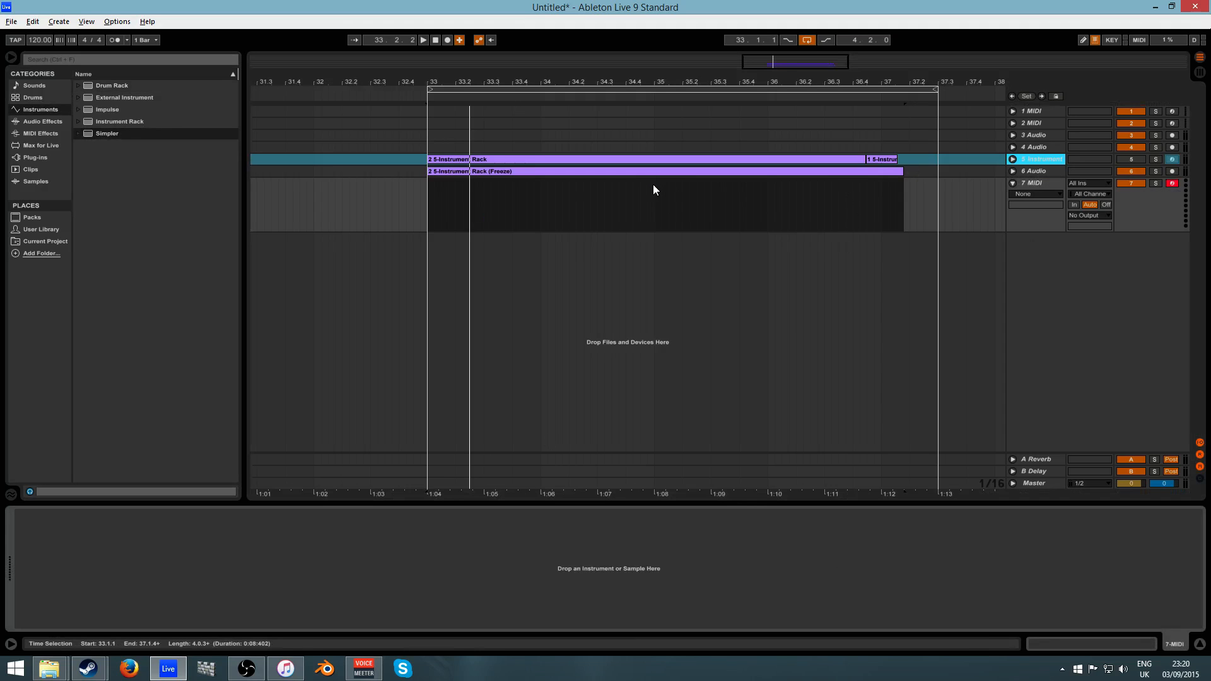
Load the bounced audio clip into a Simpler on the new MIDI track and deactivate the 6 Audio track
left_click_drag(653, 172, 595, 578)
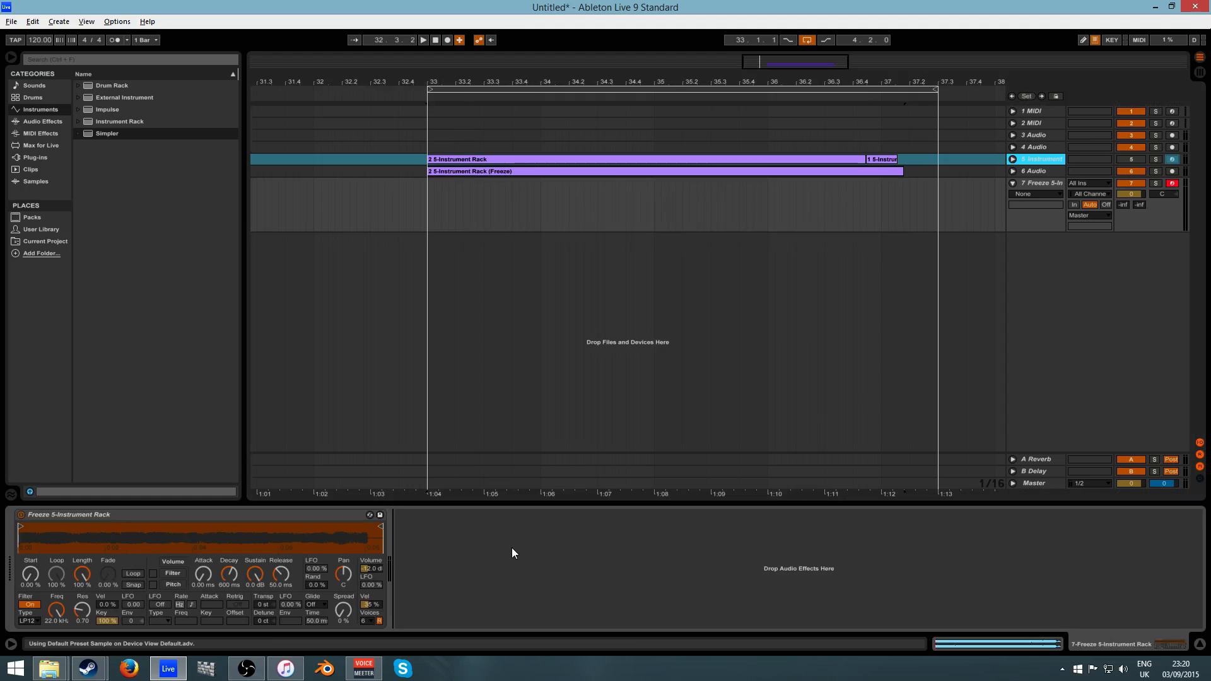
left_click(1121, 172)
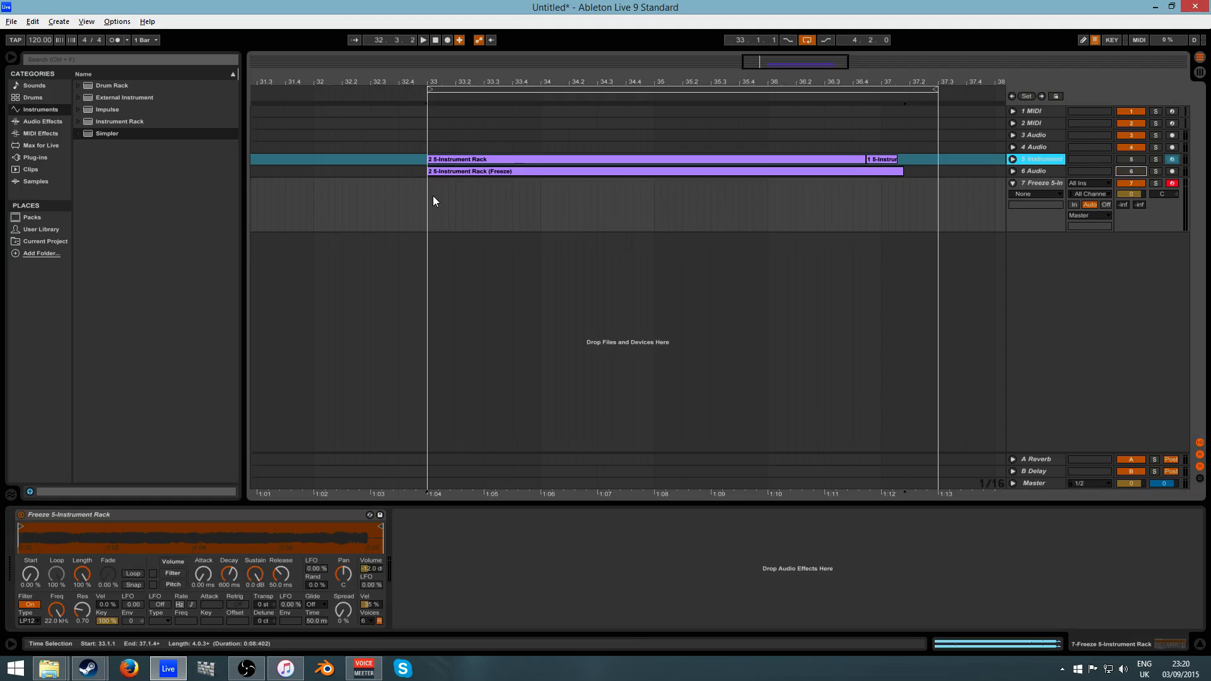
Copy the 5-Instrument Rack MIDI clip onto the Simpler track at bar 33 and transpose its note to C3
left_click_drag(430, 200, 933, 229)
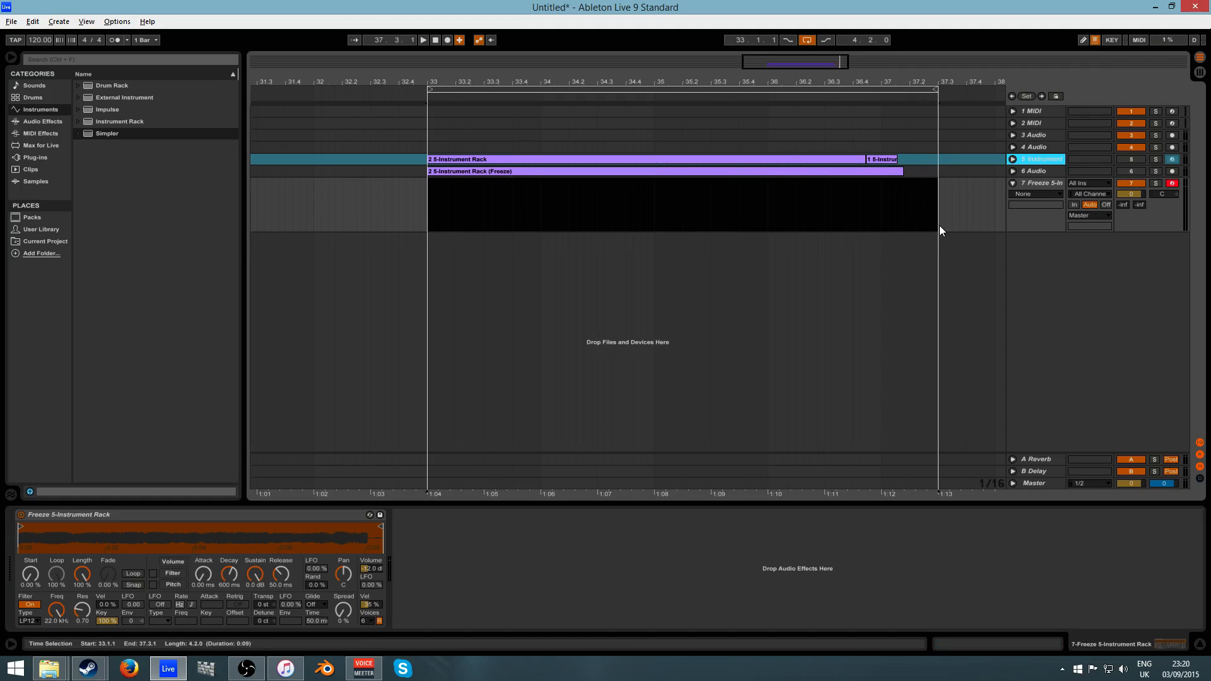
left_click_drag(786, 171, 932, 199)
double_click(903, 183)
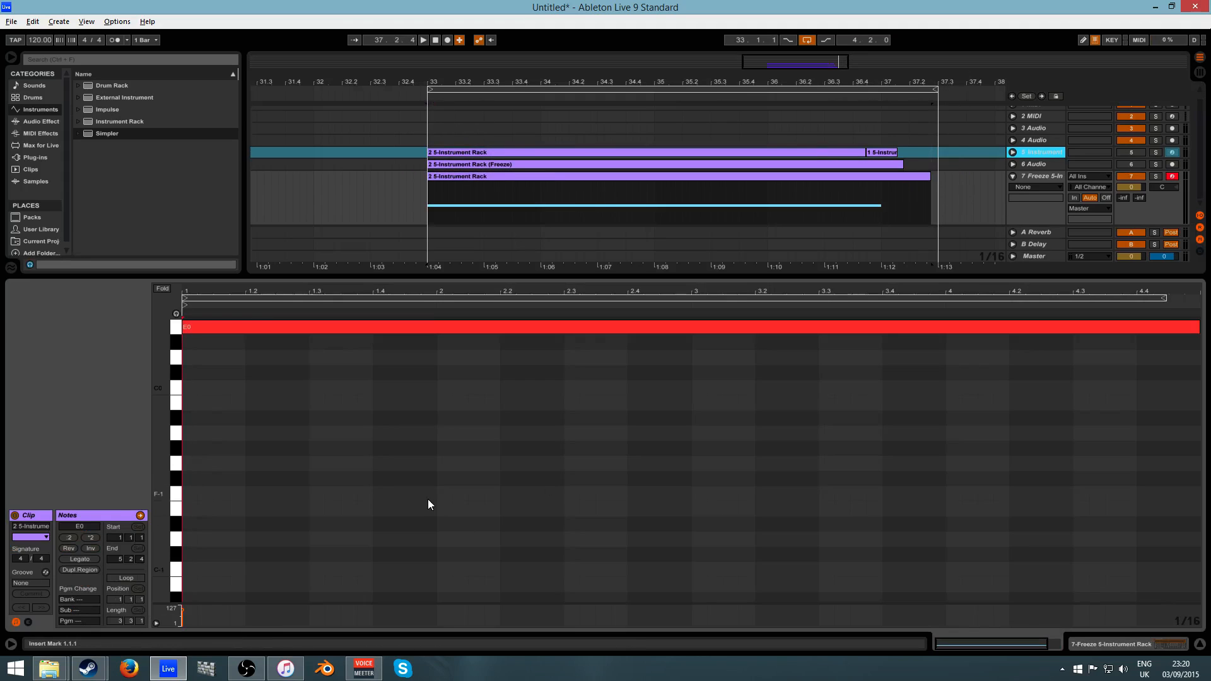
scroll(406, 525, "up", 5)
left_click_drag(244, 529, 243, 404)
key("space")
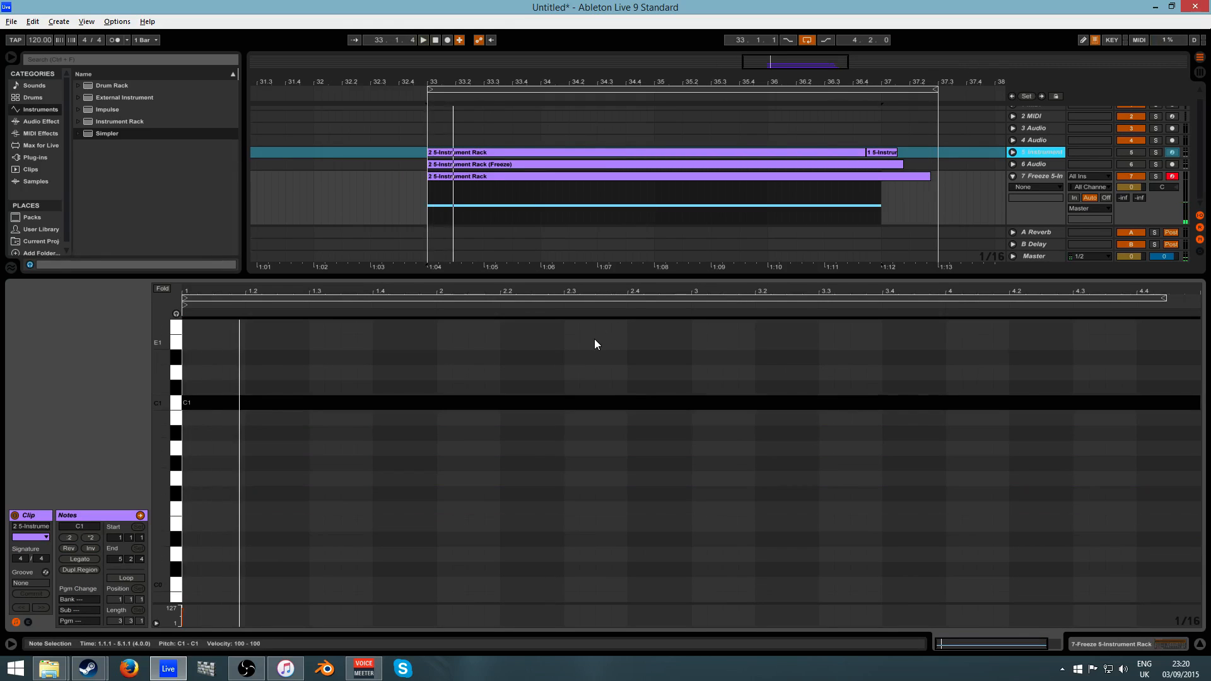
key("shift+Up")
key("shift+Up")
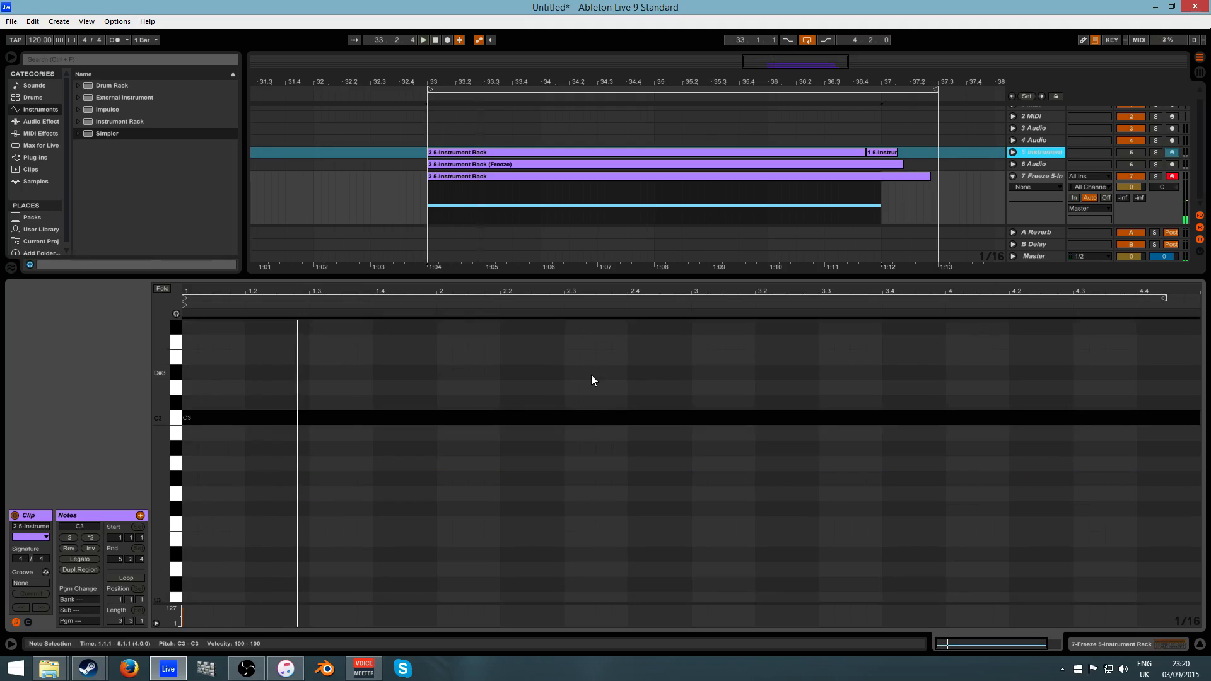
Set Simpler's volume velocity amount to 0 % and its Volume to 0 dB, then solo the track during playback
key("shift+Tab")
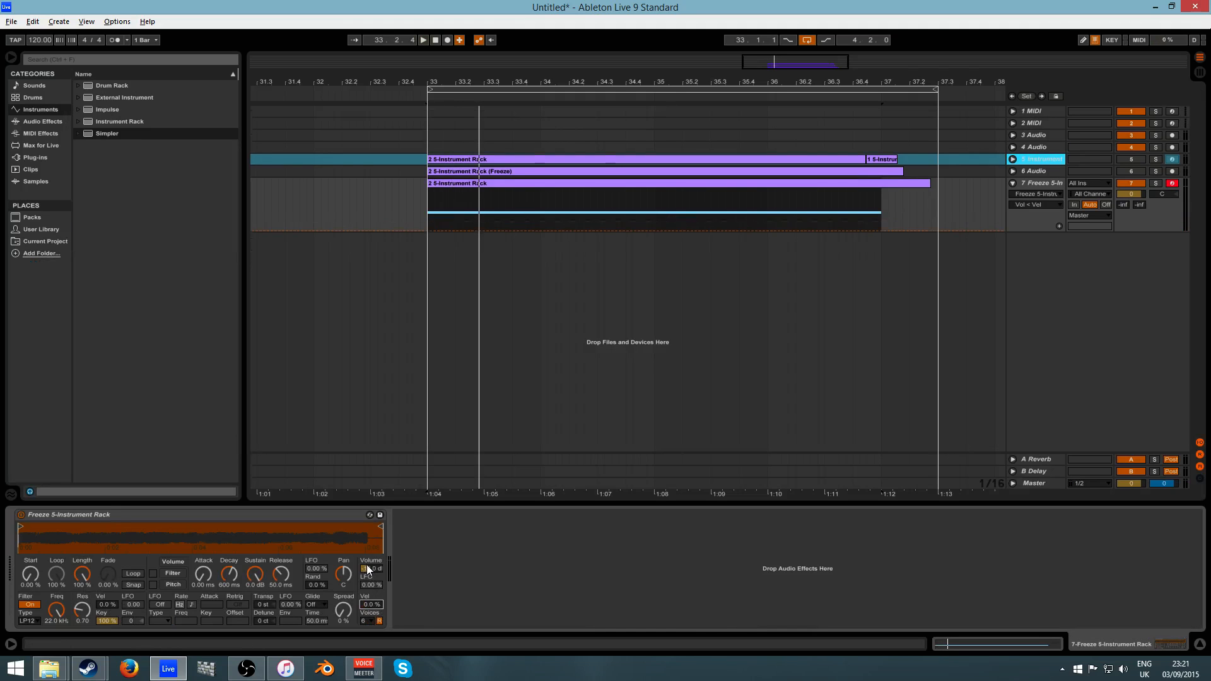
left_click(368, 570)
key("space")
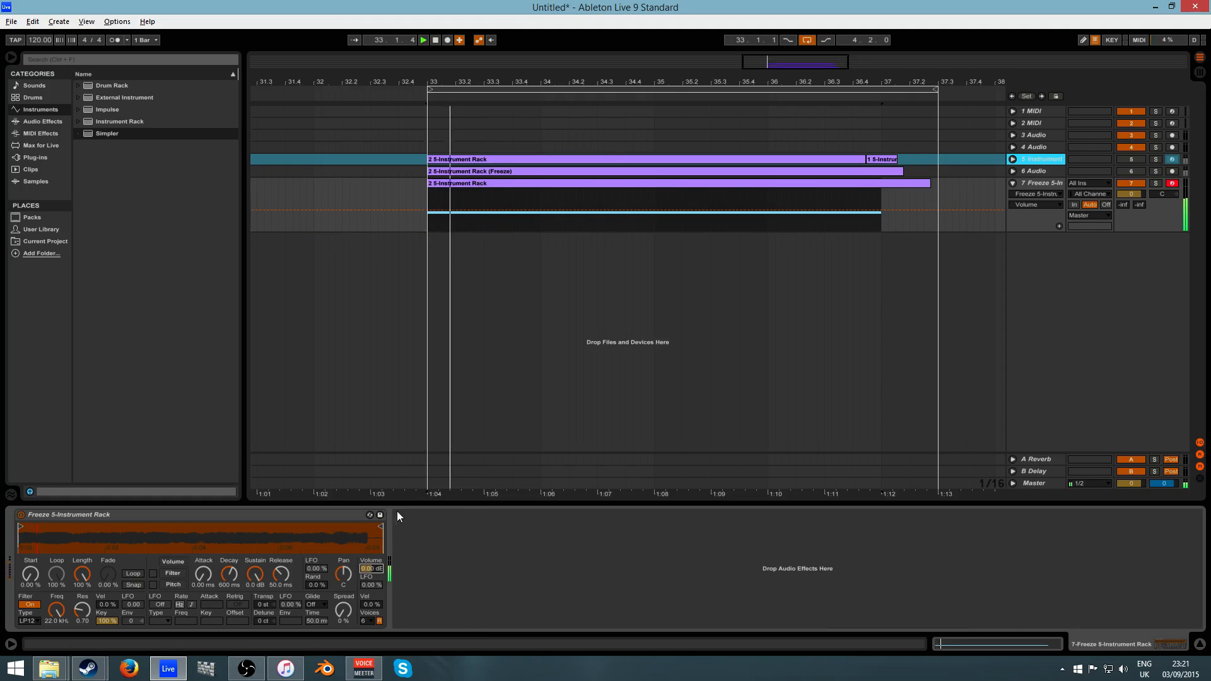
left_click(1156, 183)
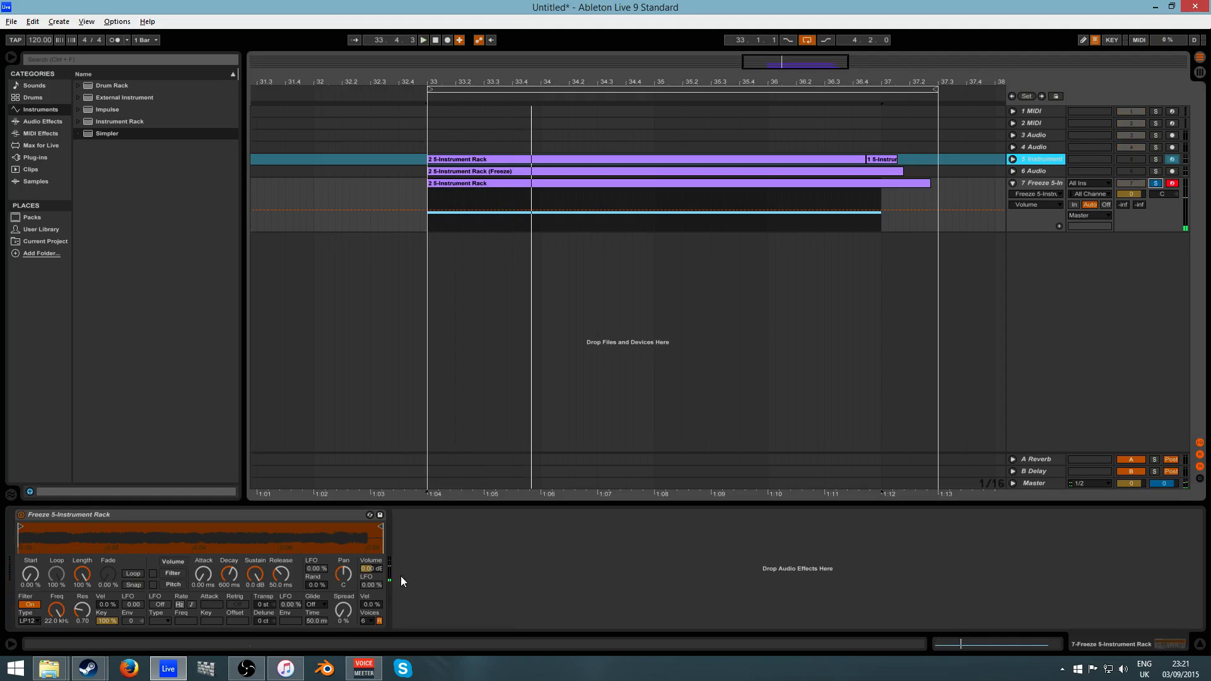
Set Simpler's Spread to 3 %, add a Utility after it with Width at 0 %, and play the result
left_click_drag(349, 621, 328, 595)
left_click(42, 121)
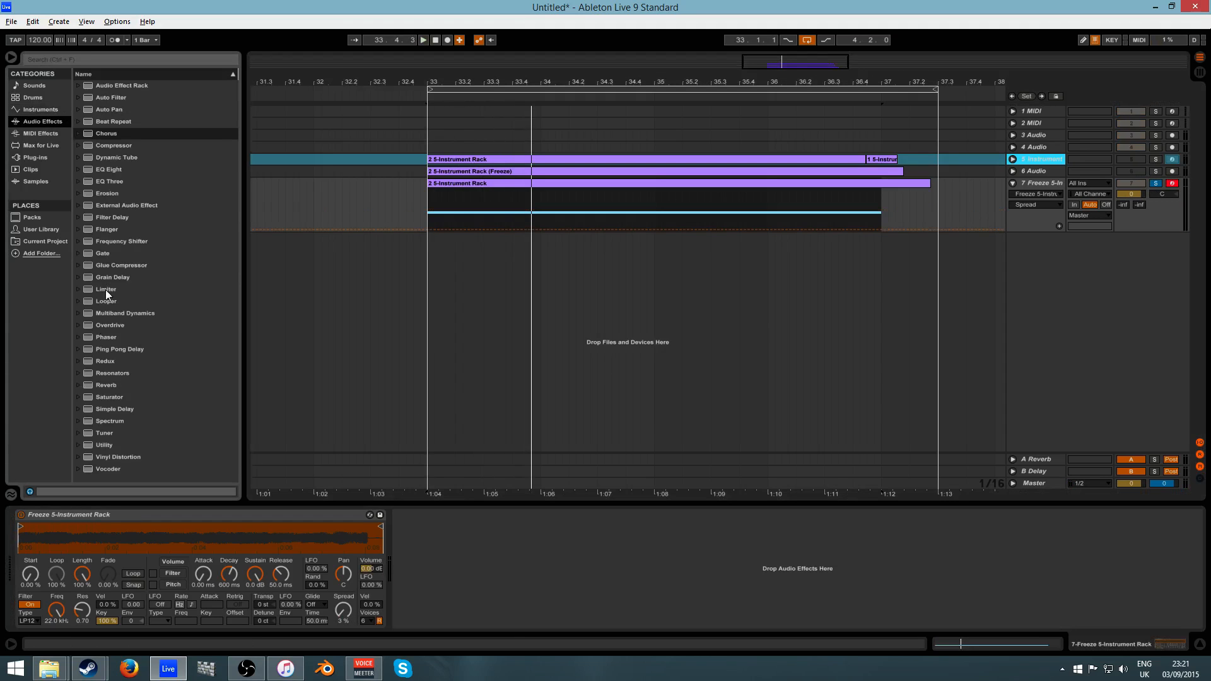
double_click(99, 445)
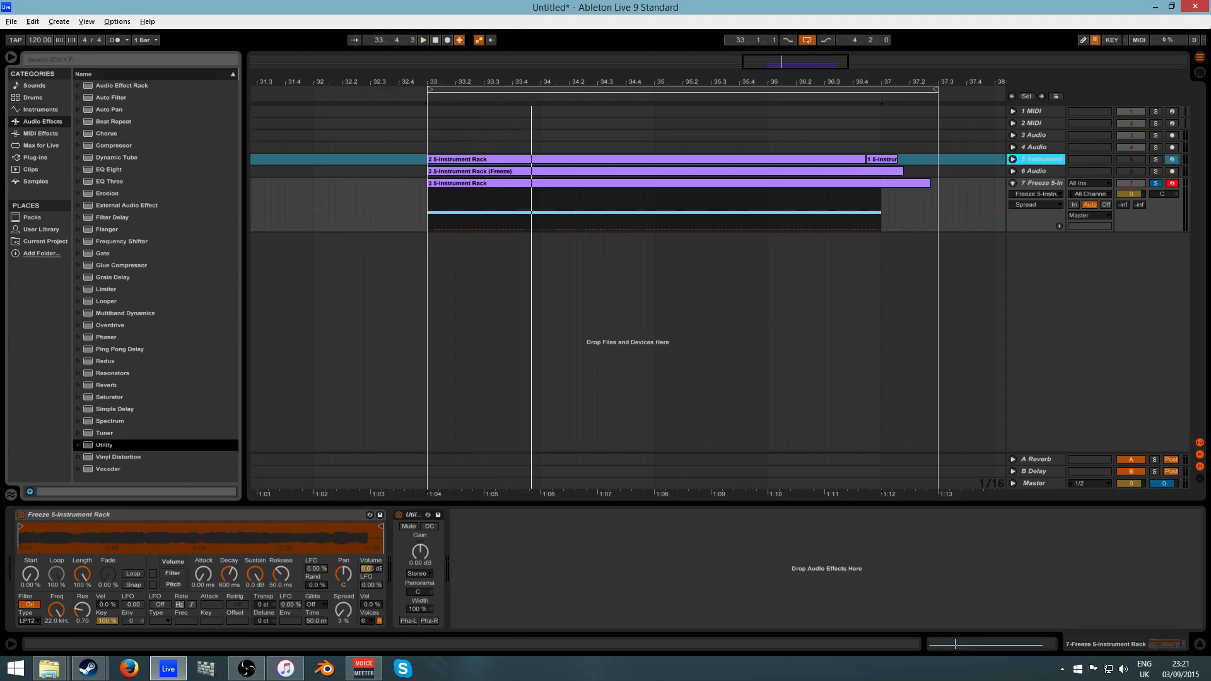
left_click_drag(416, 611, 416, 656)
key("space")
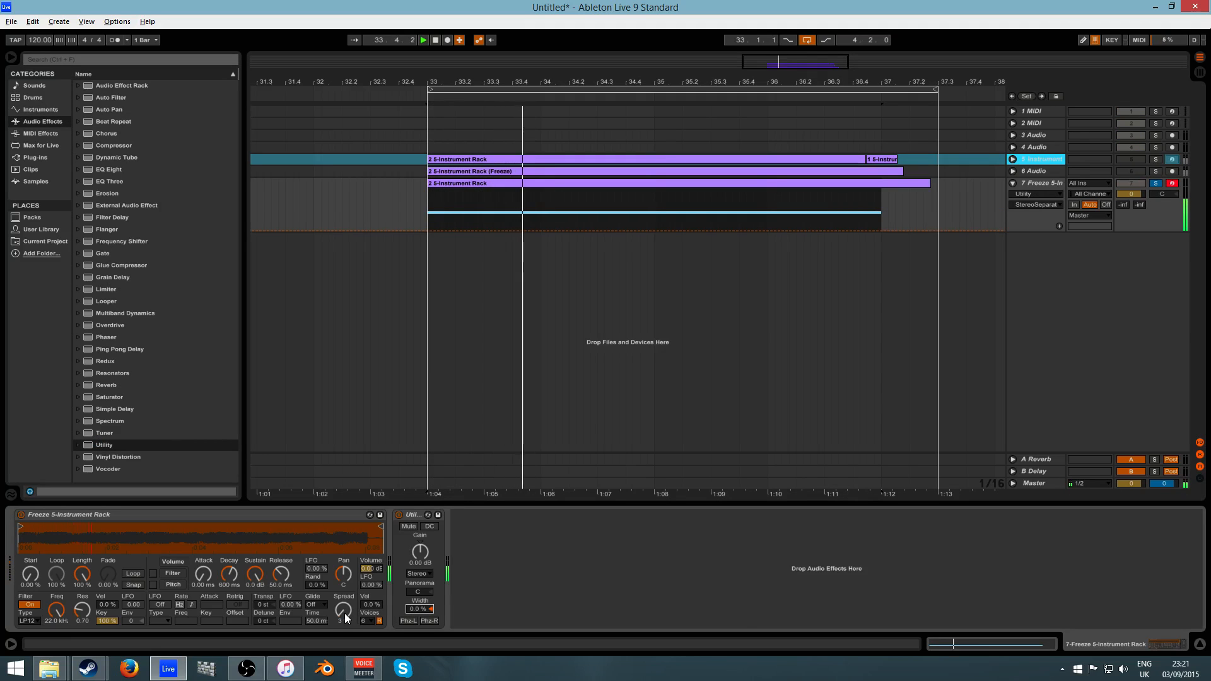
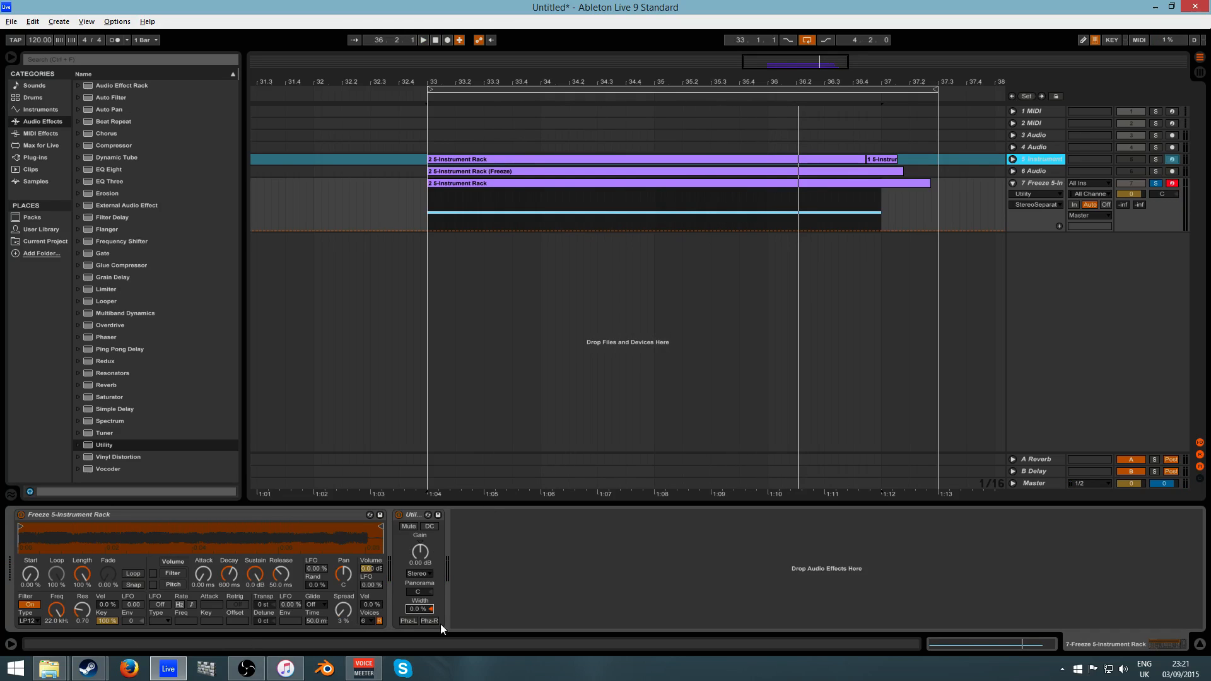
Set Simpler's Spread to 0 % and compare playback with the Utility bypassed and active
left_click_drag(345, 619, 345, 631)
left_click(398, 516)
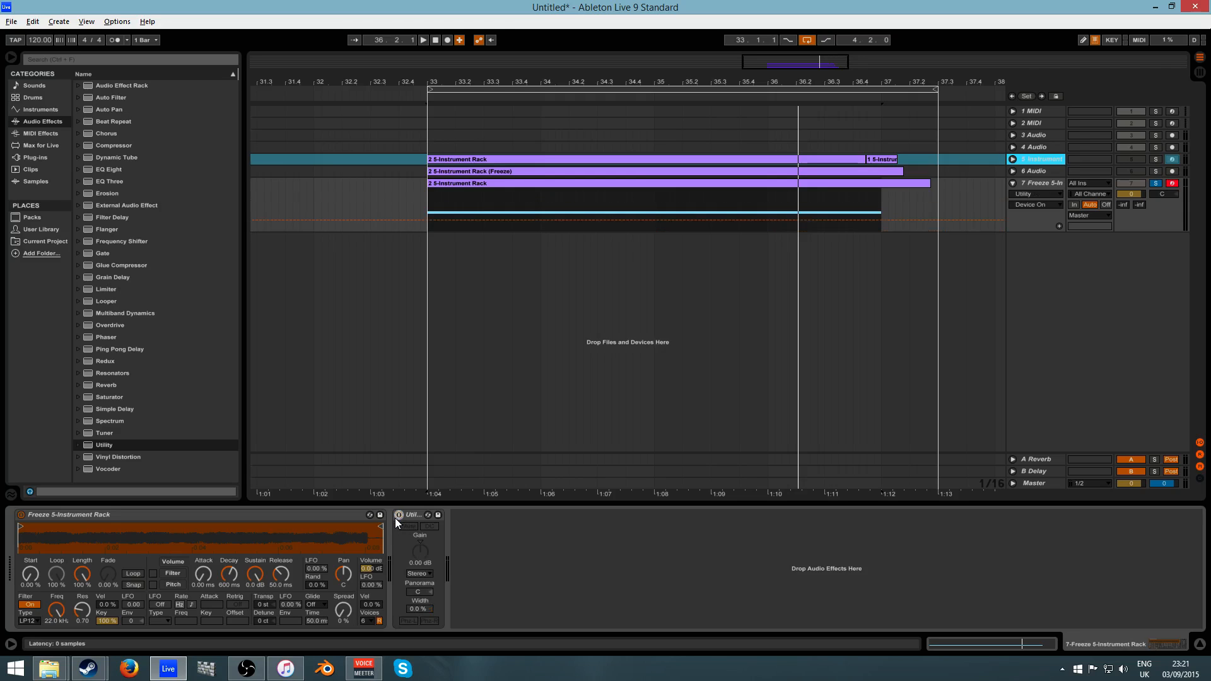
key("space")
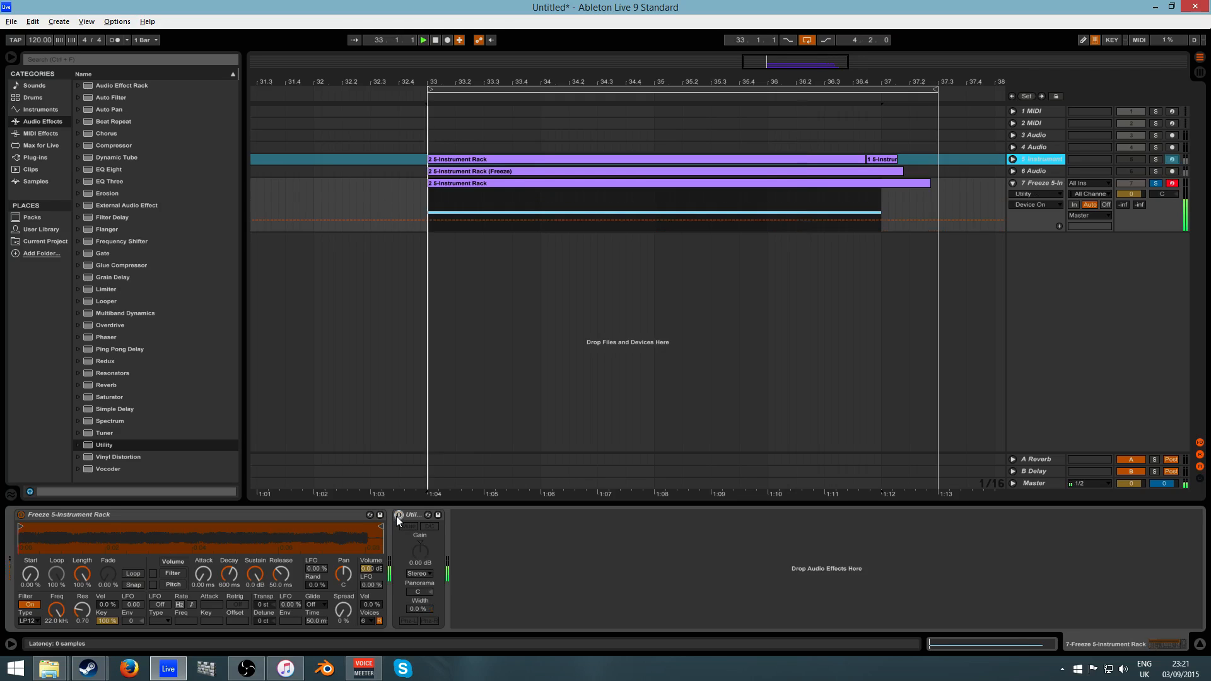
left_click(399, 516)
left_click(398, 516)
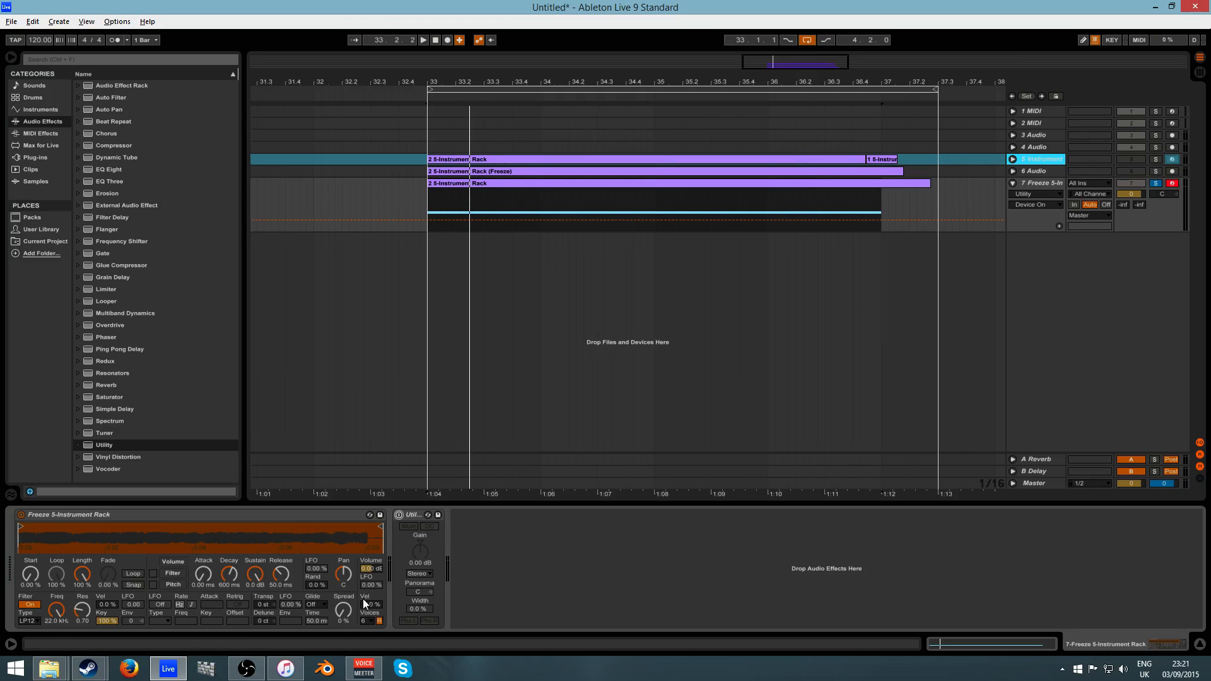
Set Simpler's Spread to 5 %, listen with the Utility bypassed, and compare with it switched back on
left_click_drag(343, 610, 343, 606)
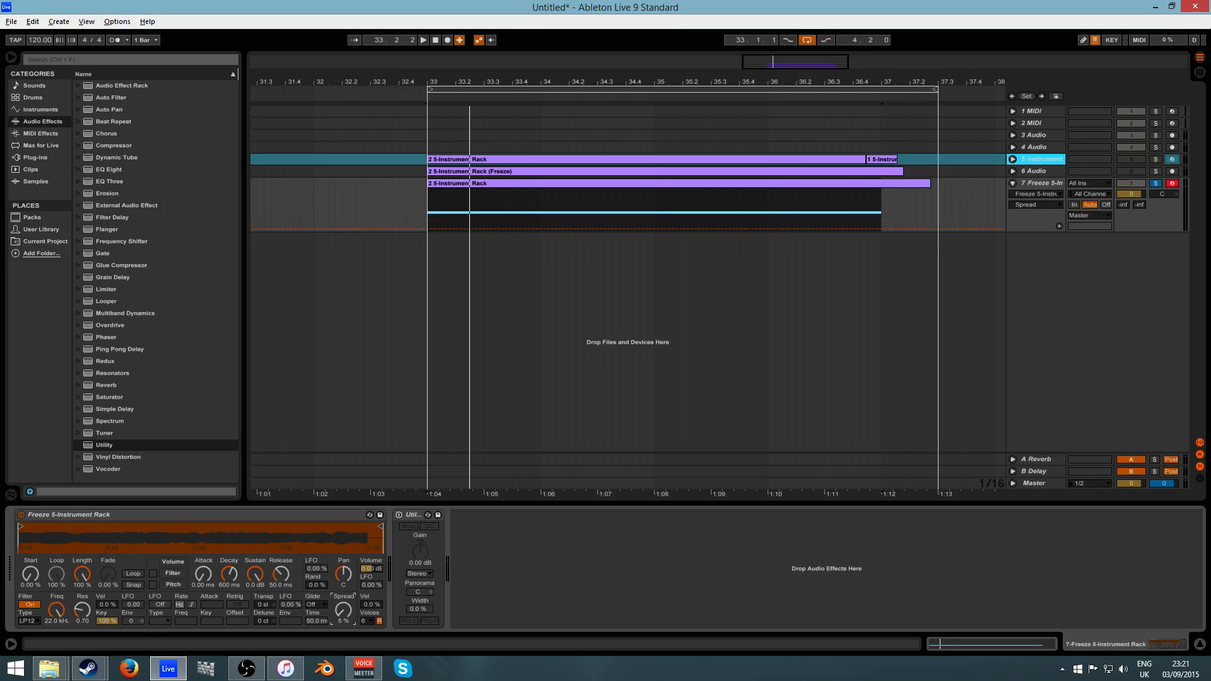
key("space")
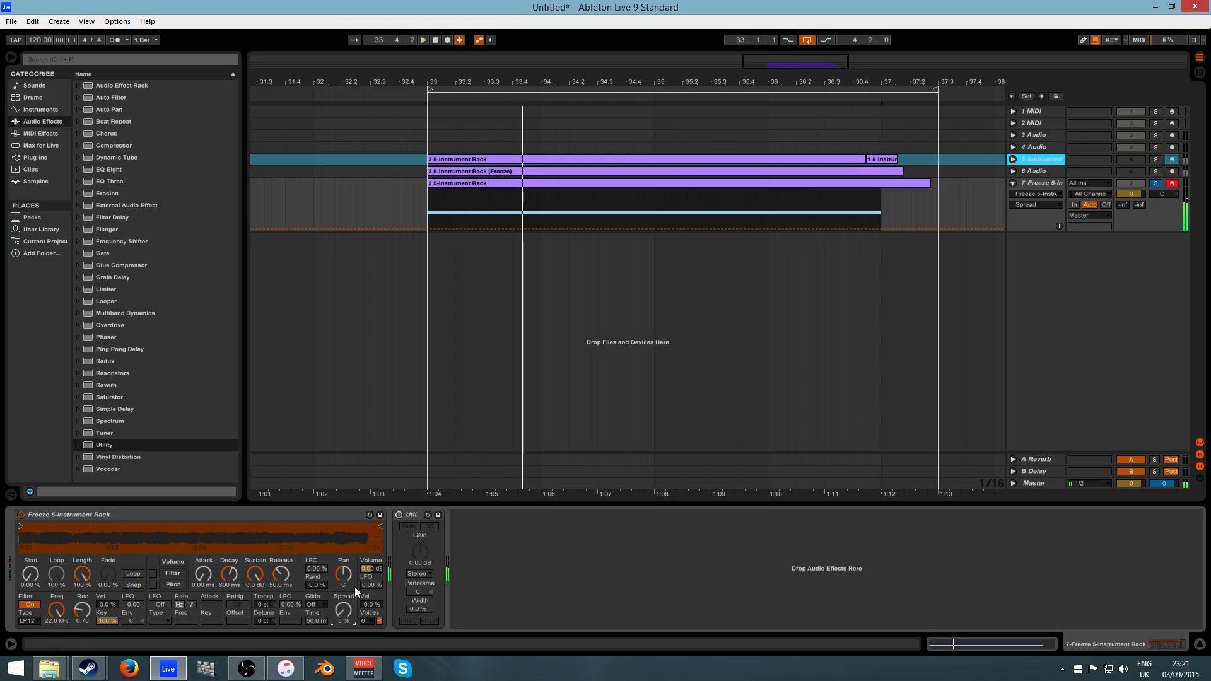
left_click(399, 516)
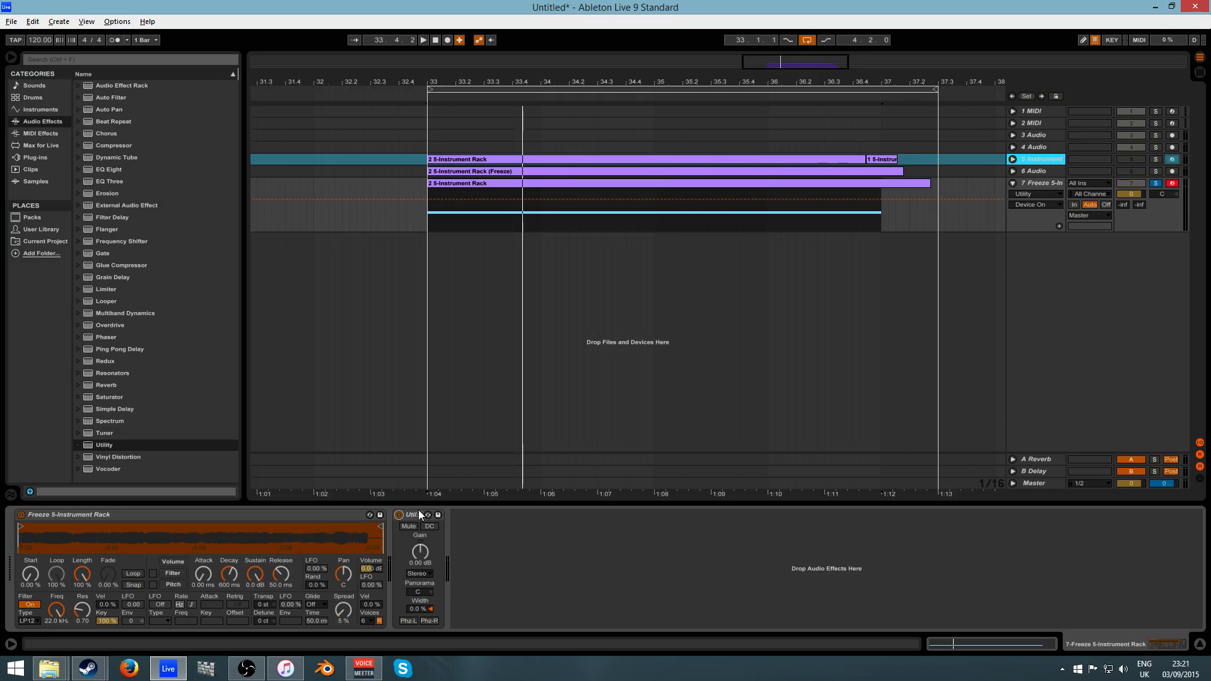
key("space")
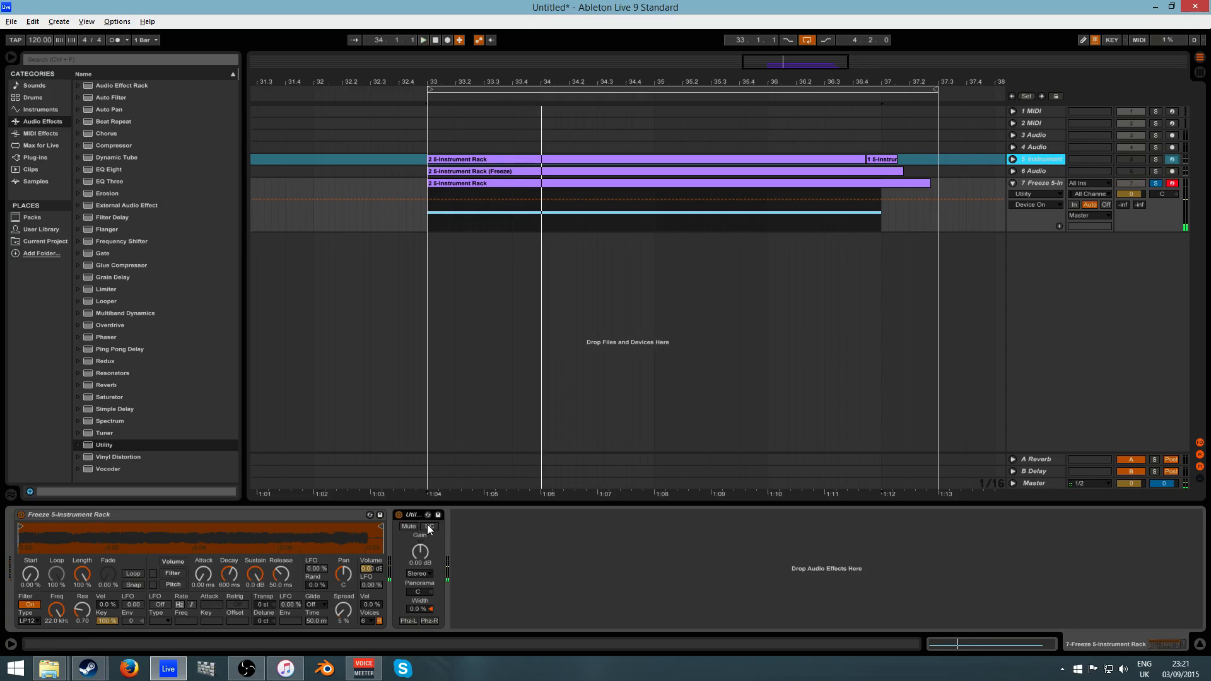
Add CamelCrusher after the Utility, turn off its Phat Mode, reduce the compressor amount and raise the Mech distortion during playback
left_click(34, 158)
left_click(100, 97)
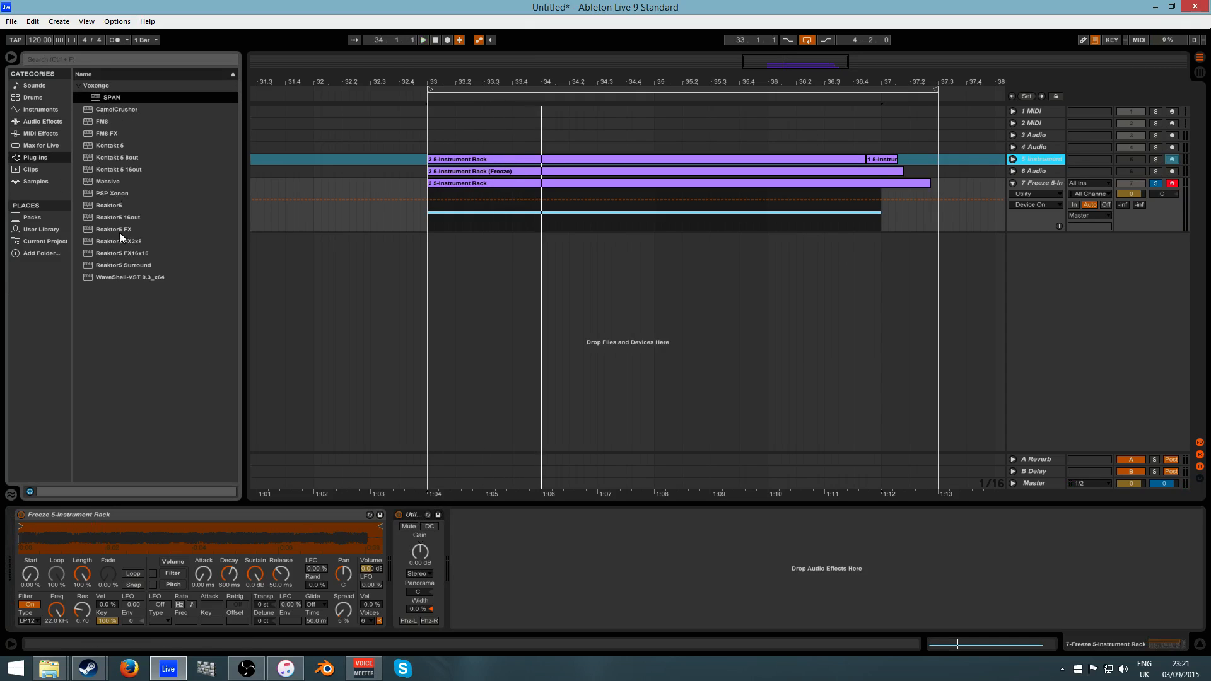
double_click(92, 111)
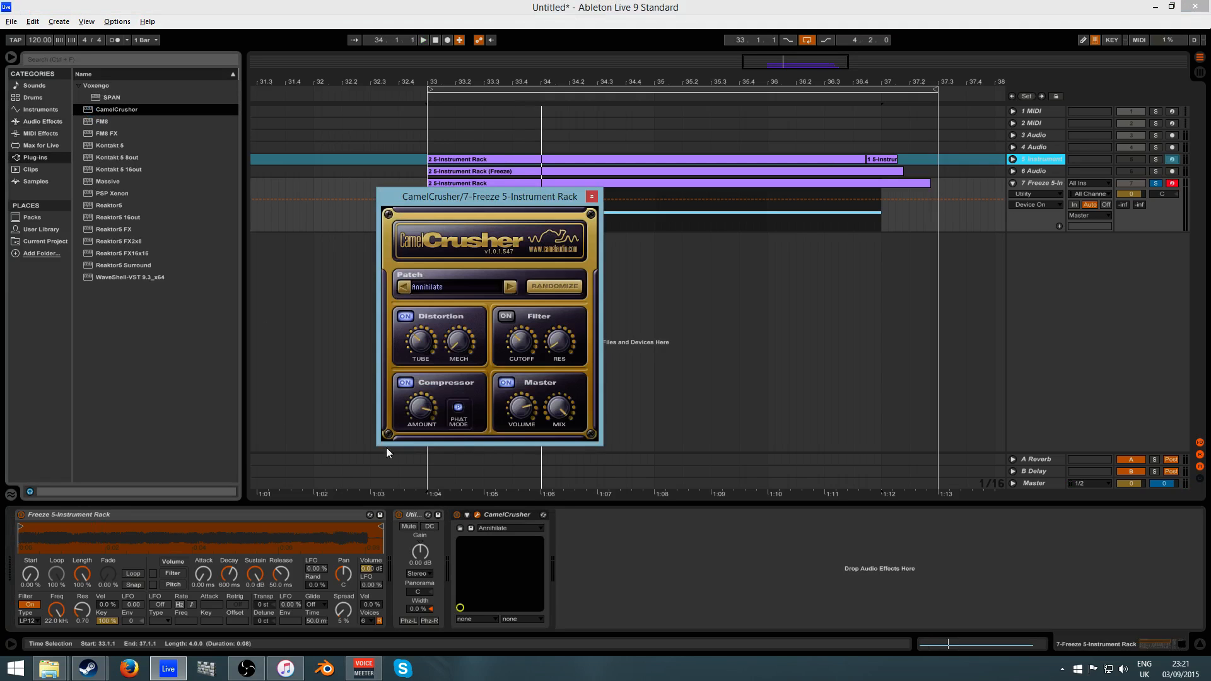
key("space")
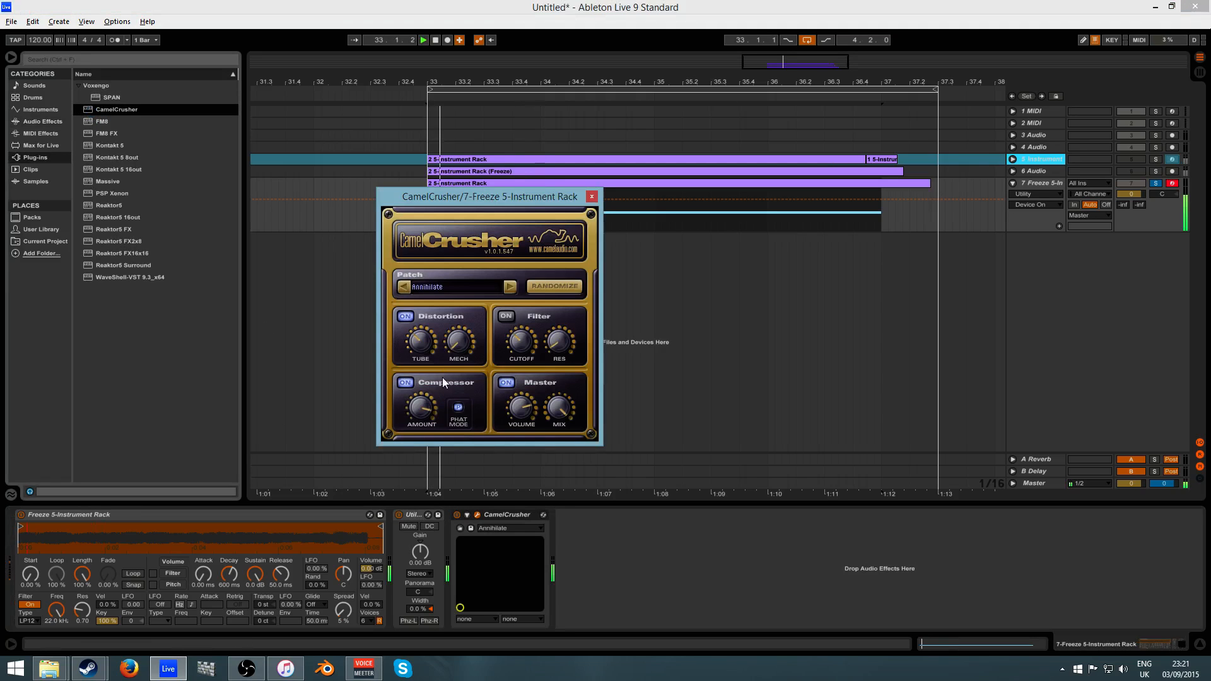
left_click(459, 409)
left_click(458, 341)
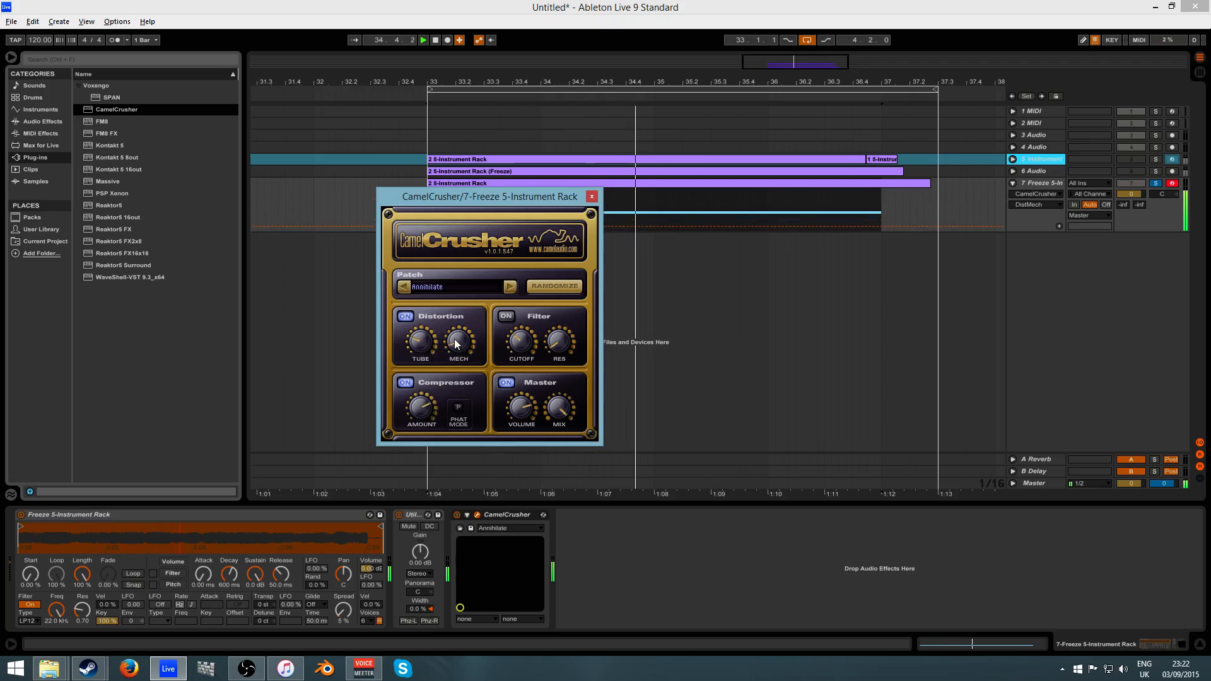
left_click(592, 196)
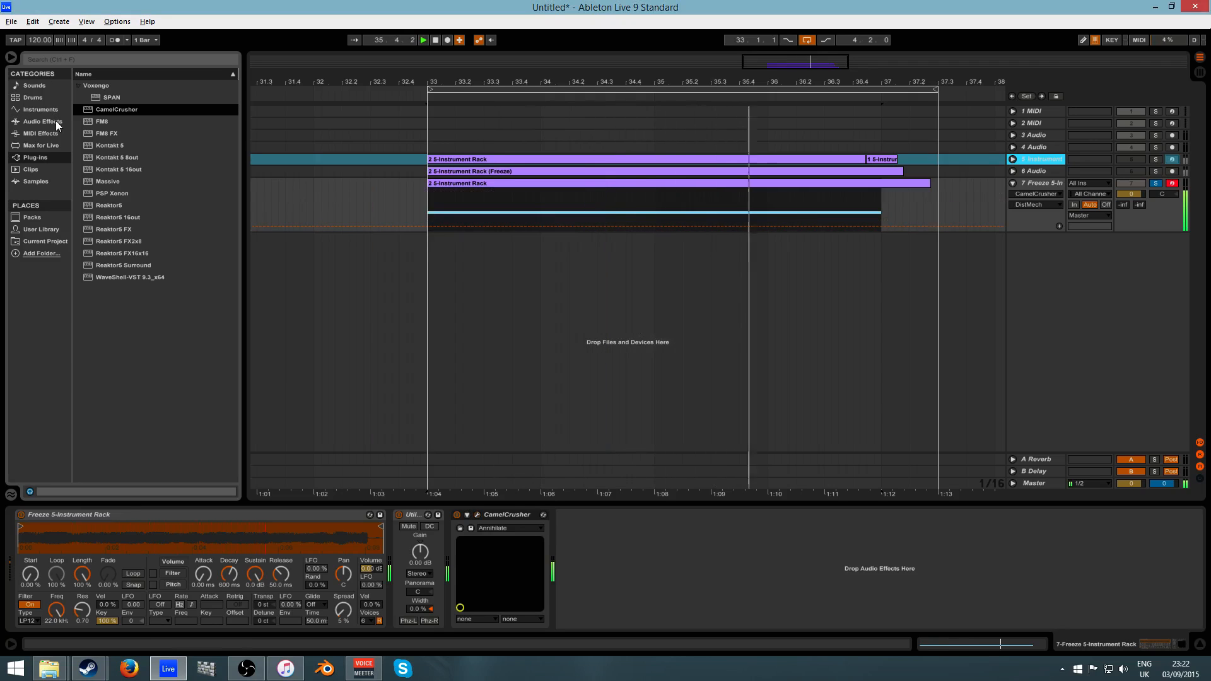
Insert a Ping Pong Delay between the Utility and CamelCrusher and set its Feedback to 0 %
left_click(56, 121)
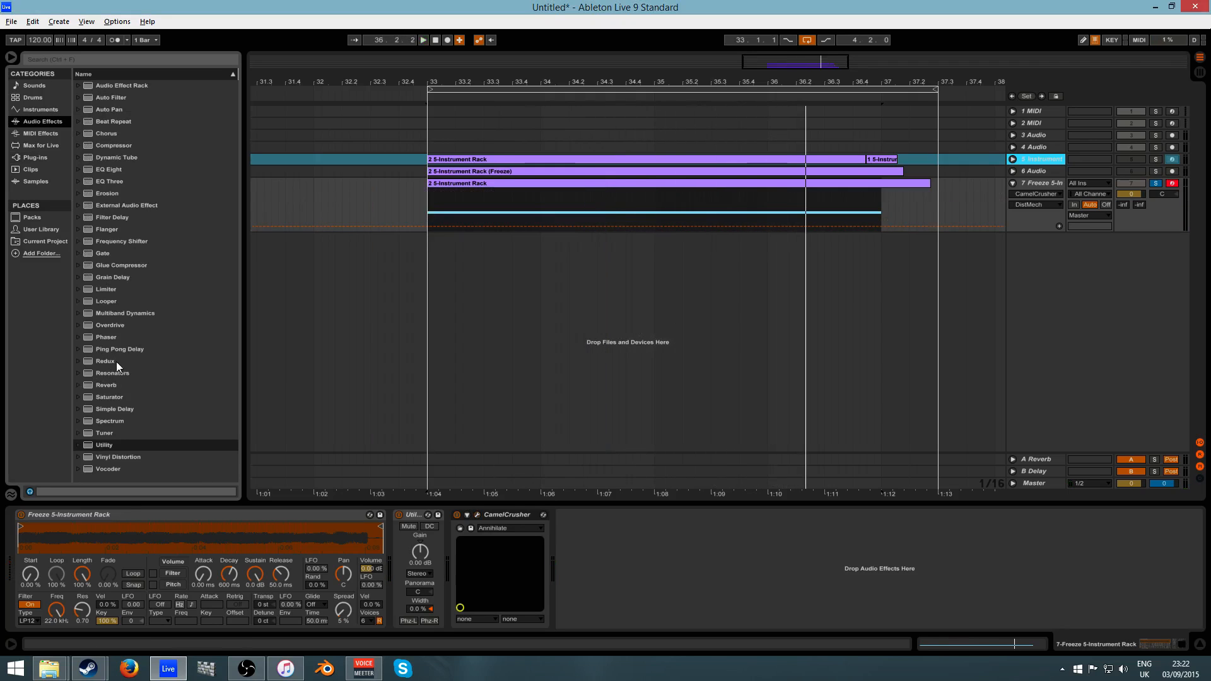
left_click_drag(116, 349, 485, 527)
key("space")
left_click_drag(471, 610, 502, 621)
key("space")
Switch the Ping Pong Delay to Time mode at 12 ms and set its Dry/Wet to 34 % while playing
left_click(464, 590)
left_click(500, 589)
type("10")
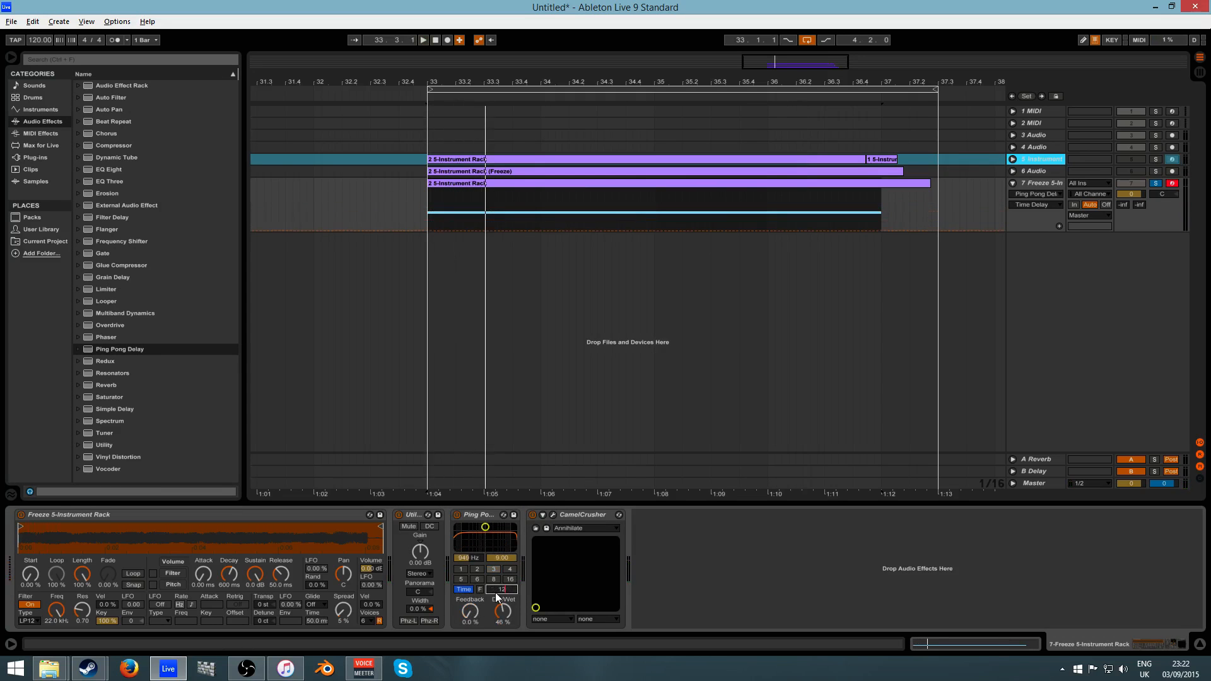
key("space")
left_click_drag(500, 615, 501, 622)
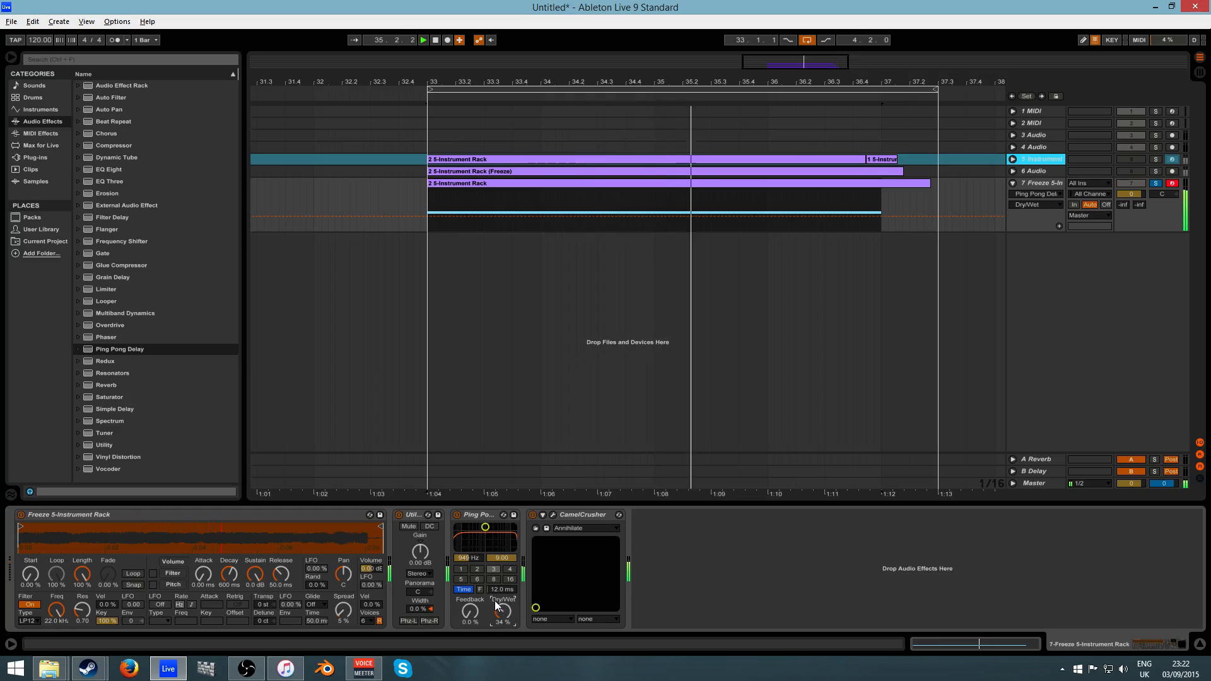
Switch CamelCrusher's Compressor and Phat Mode on, adjust the Tube distortion and lower the master Mix during playback
left_click(36, 159)
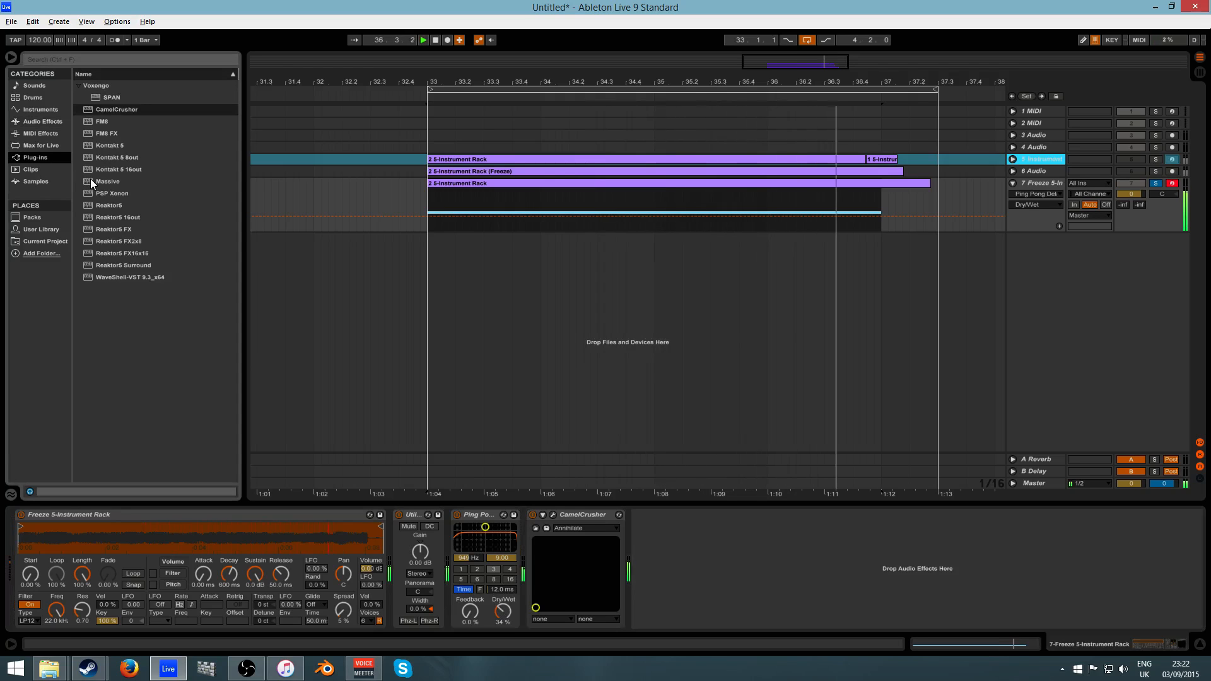
left_click(49, 123)
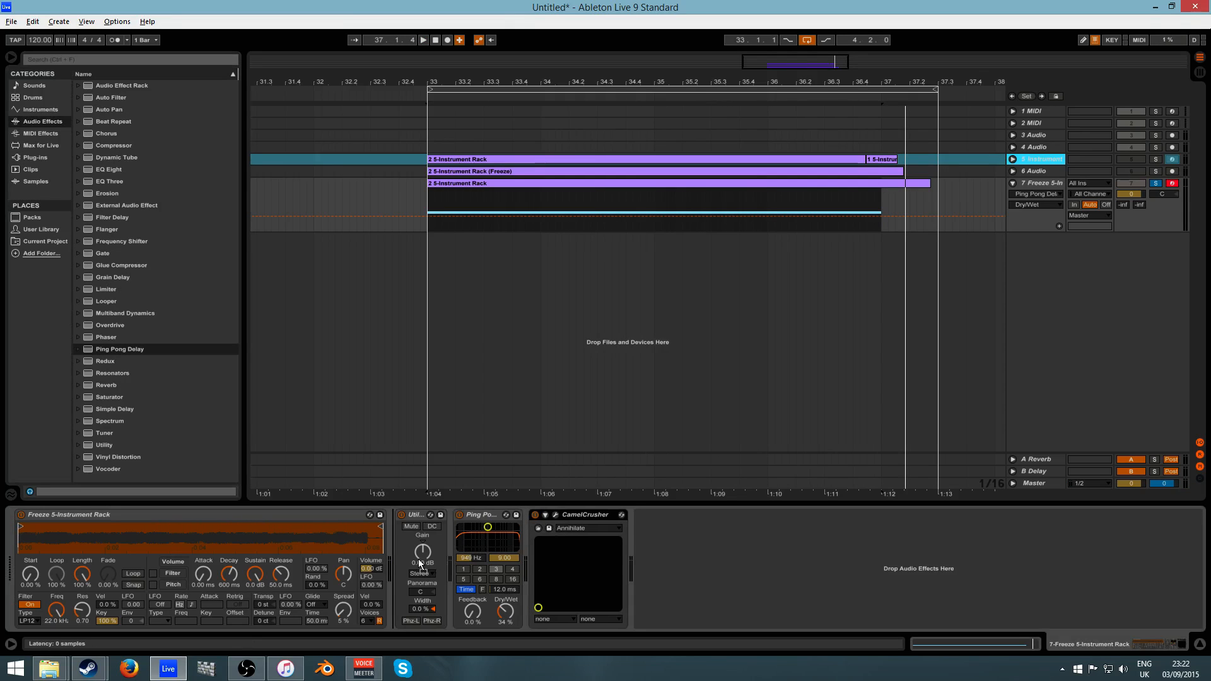
key("space")
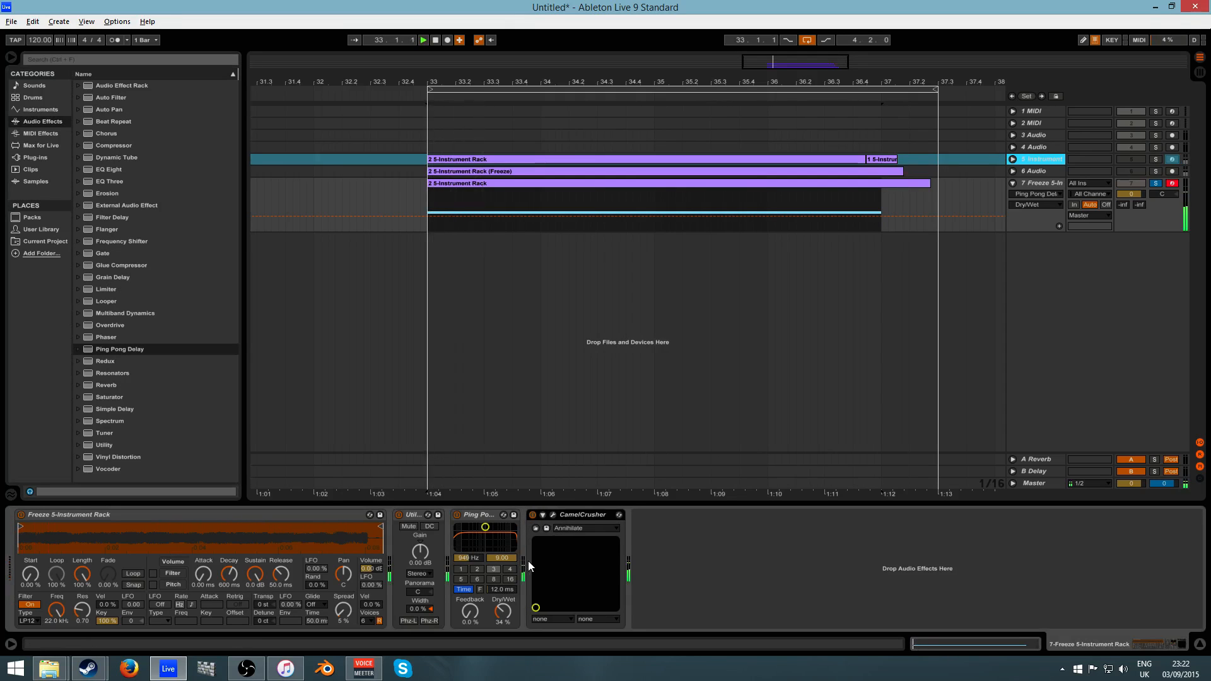
left_click(553, 515)
left_click(426, 345)
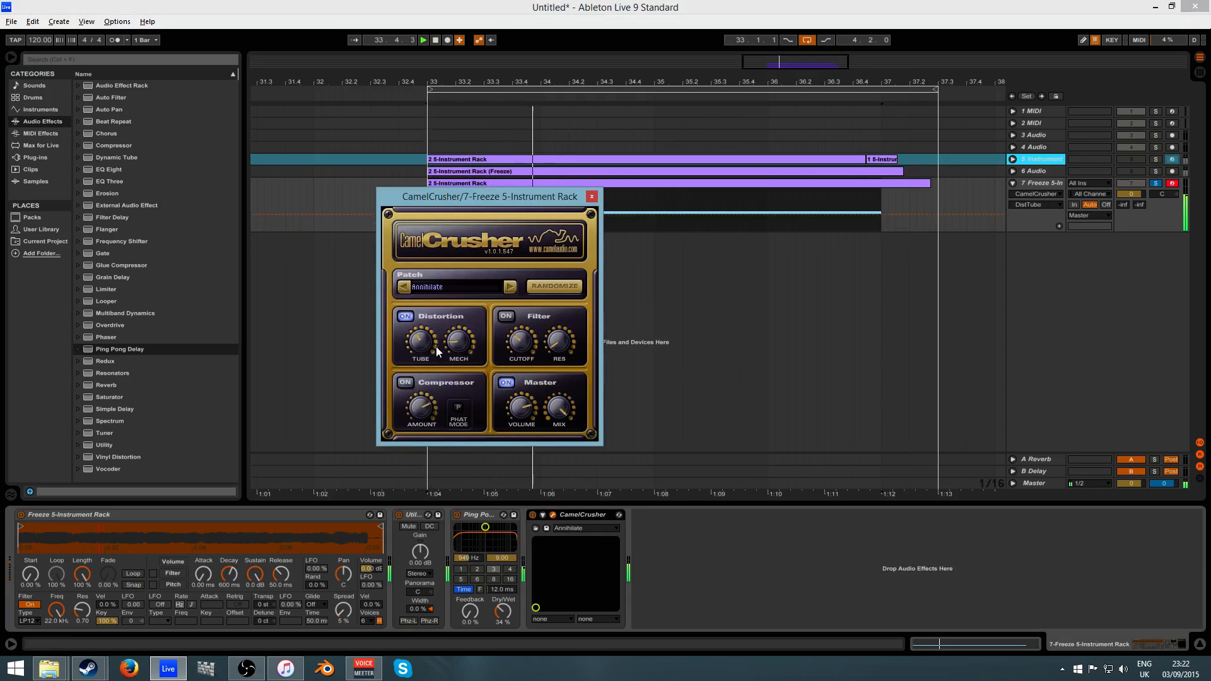
left_click(458, 408)
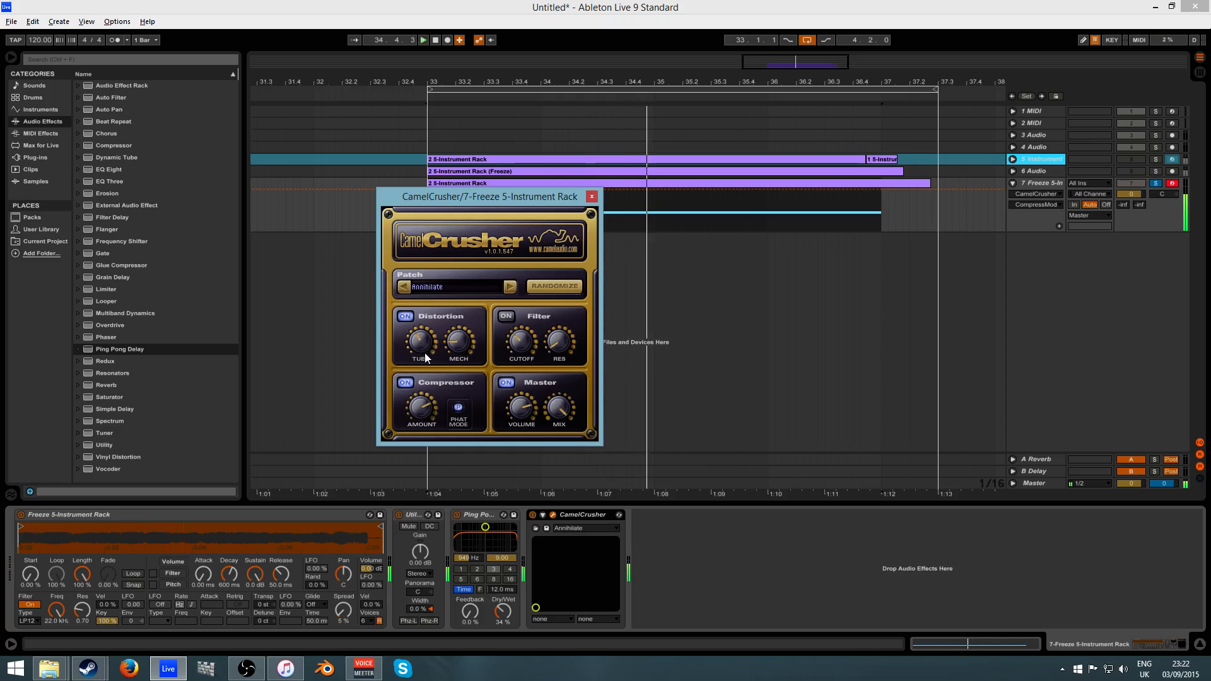
left_click_drag(559, 407, 557, 444)
left_click(591, 199)
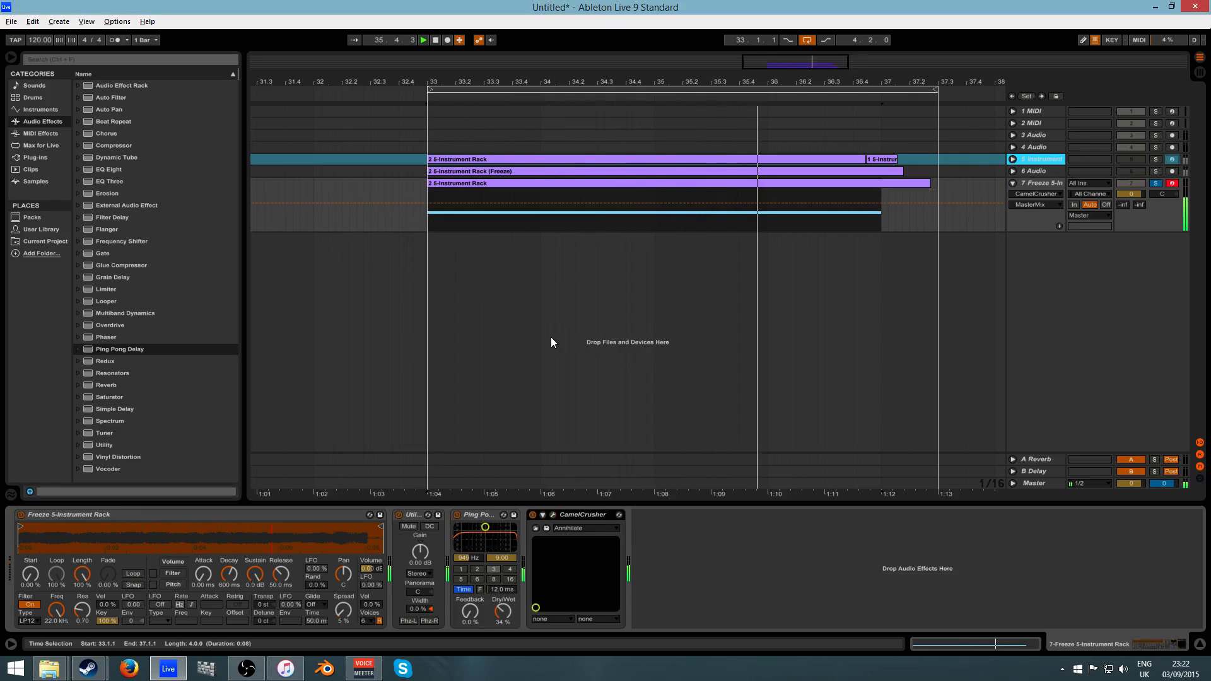
Collapse track 7 and freeze it
left_click(1014, 183)
right_click(1024, 183)
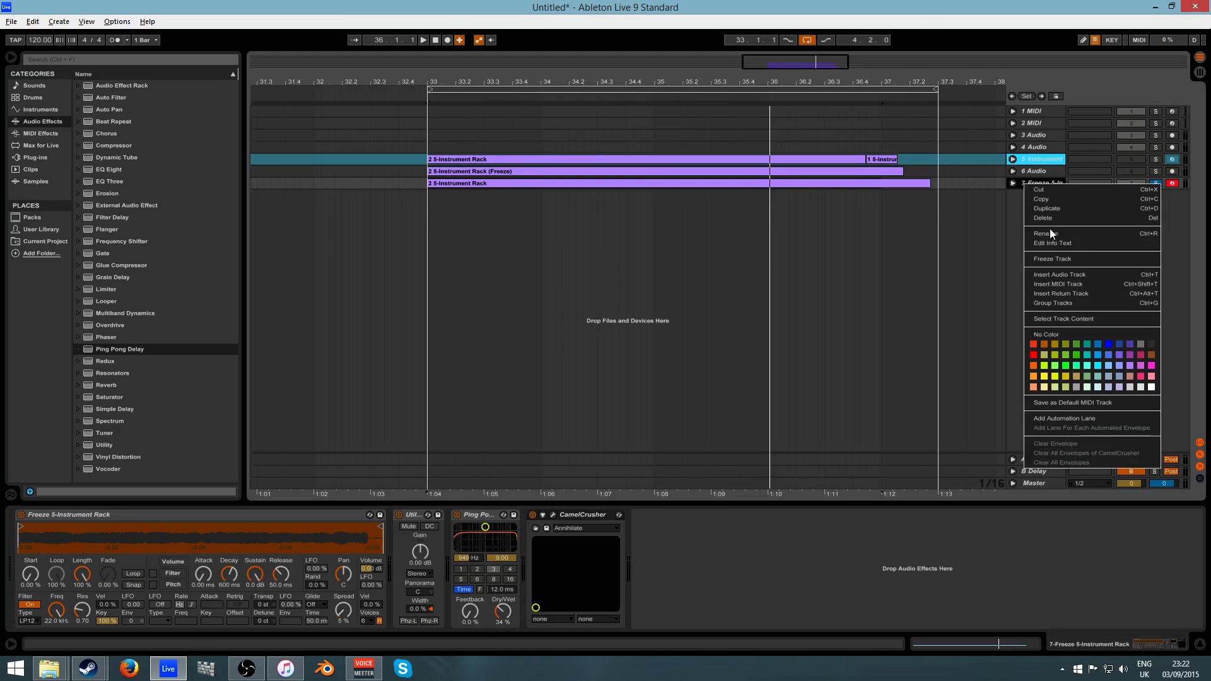
left_click(1049, 260)
key("ctrl+shift+t")
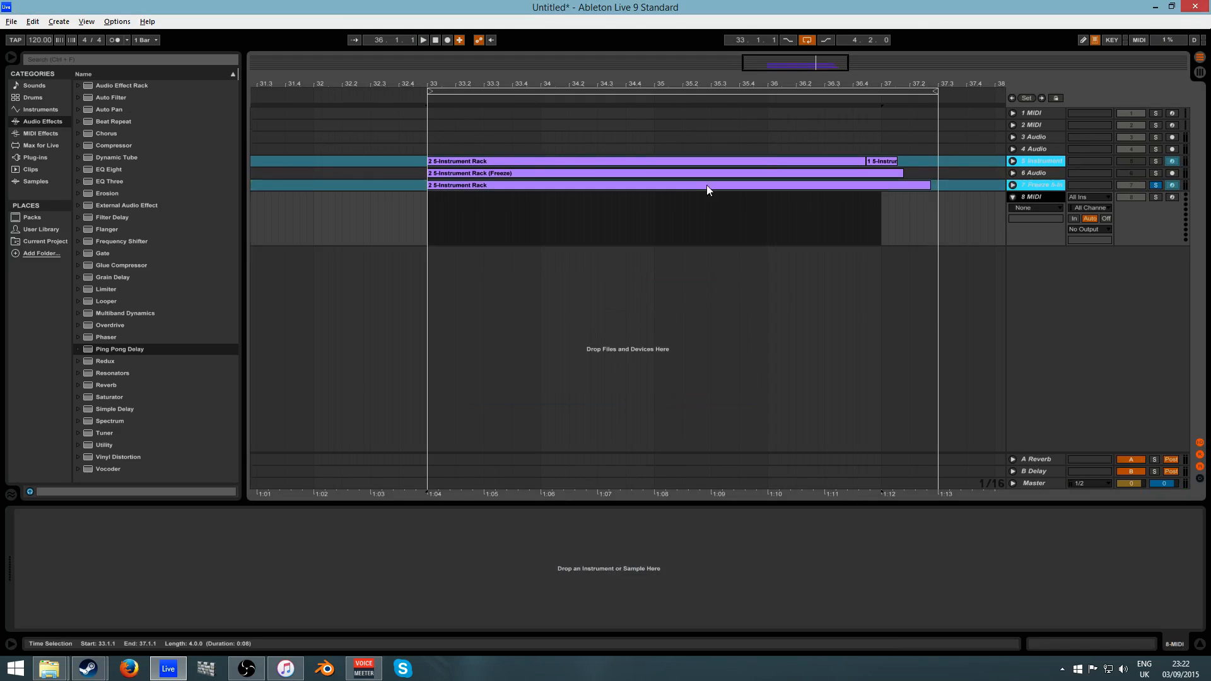
left_click_drag(684, 186, 685, 221)
key("ctrl+z")
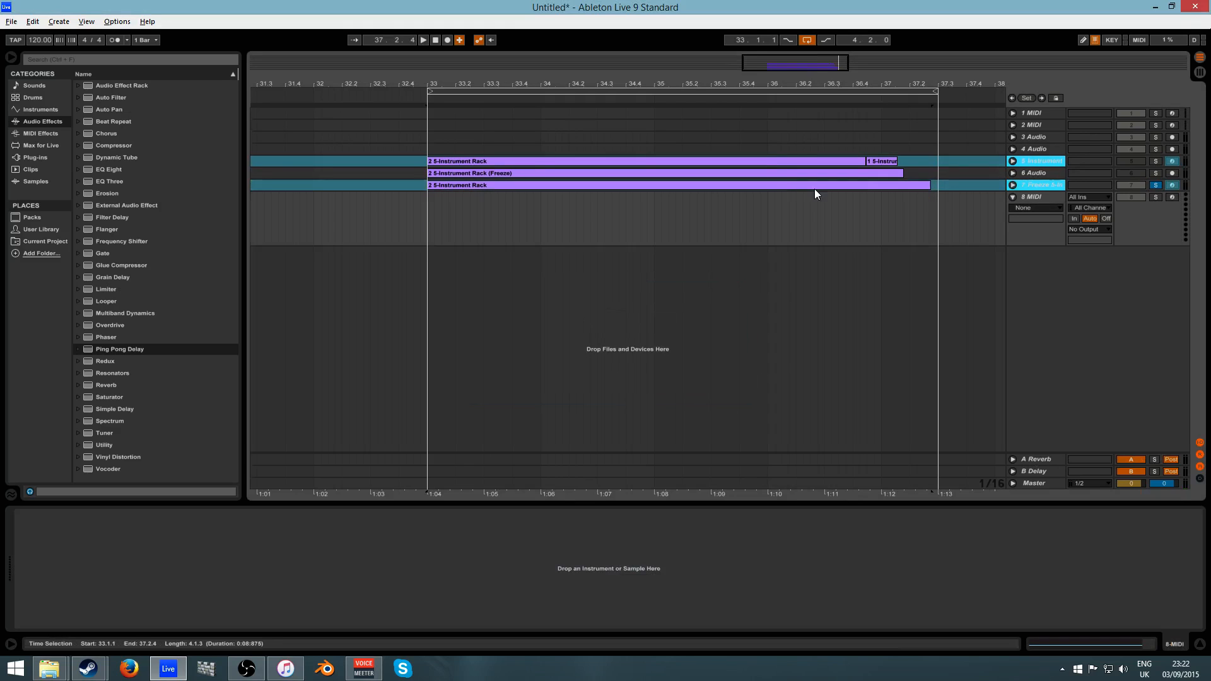
left_click_drag(785, 186, 783, 206)
left_click(1034, 197)
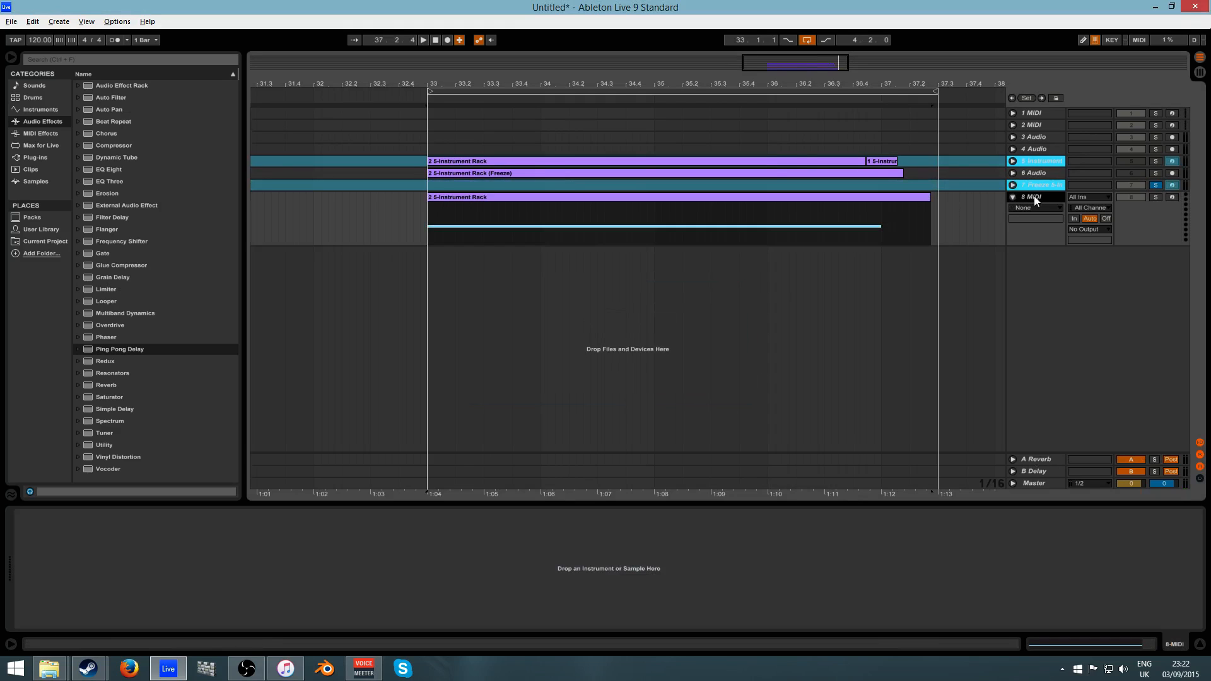
key("Delete")
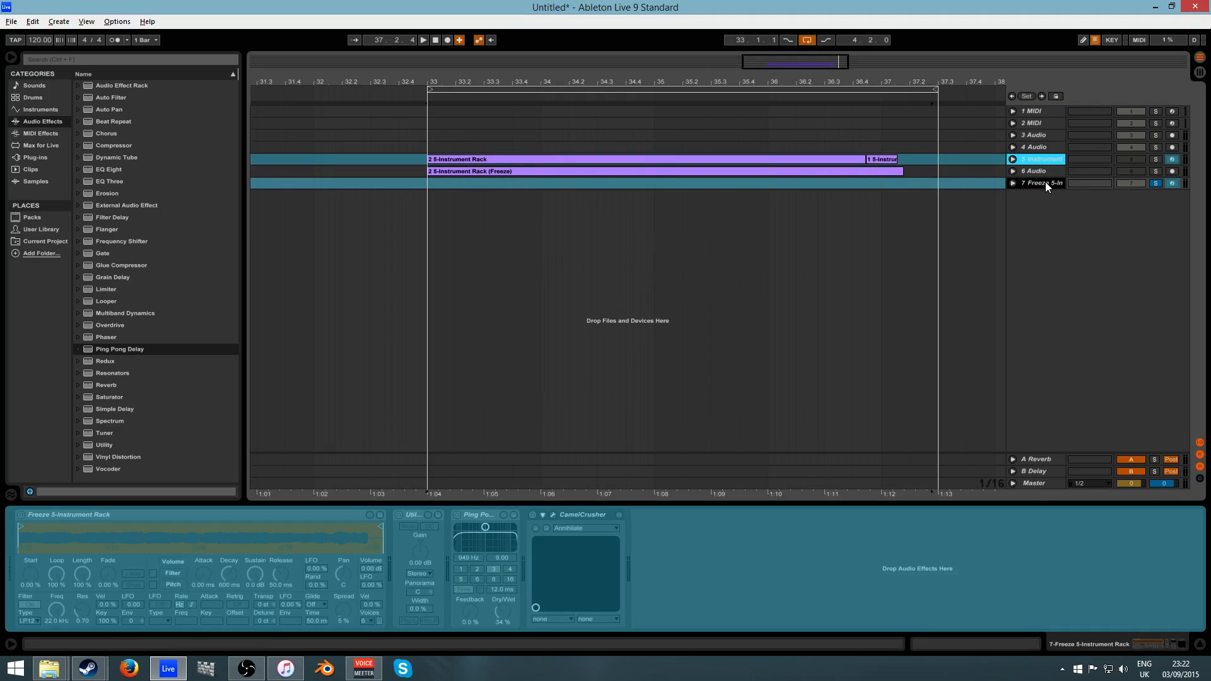
key("ctrl+z")
key("ctrl+z")
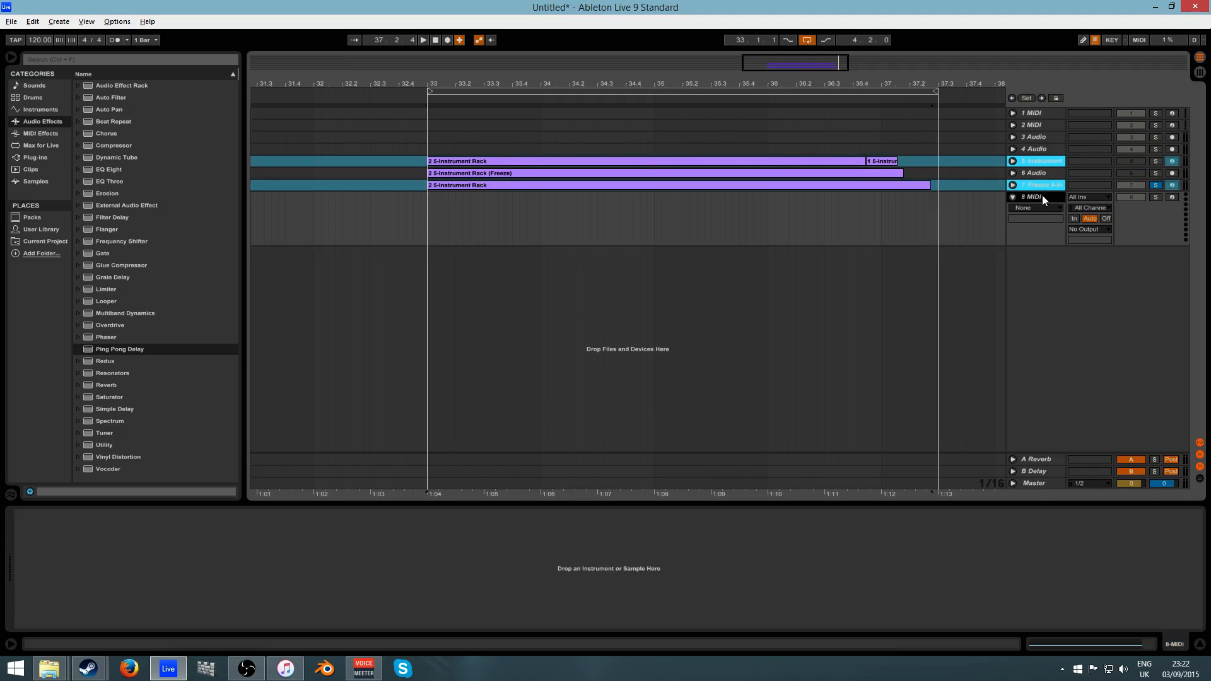
key("Delete")
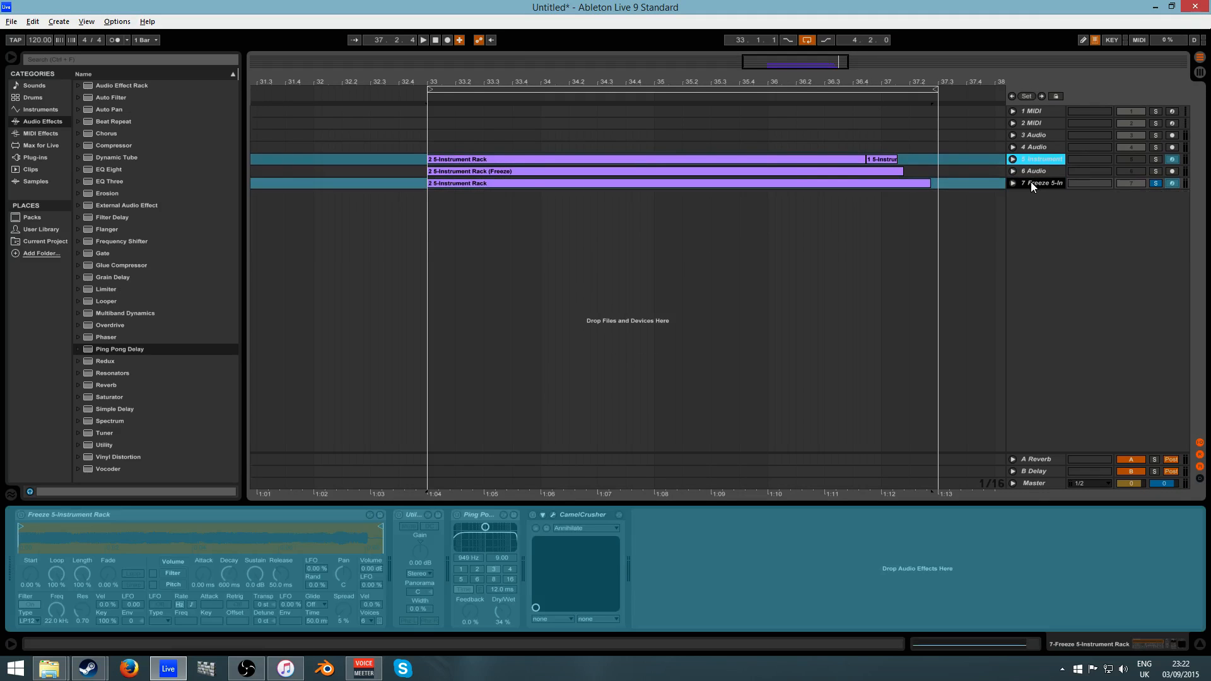
Insert an audio track below track 7, copy the frozen clip onto it, then solo and play it with an enlarged waveform
key("ctrl+t")
left_click_drag(860, 186, 861, 211)
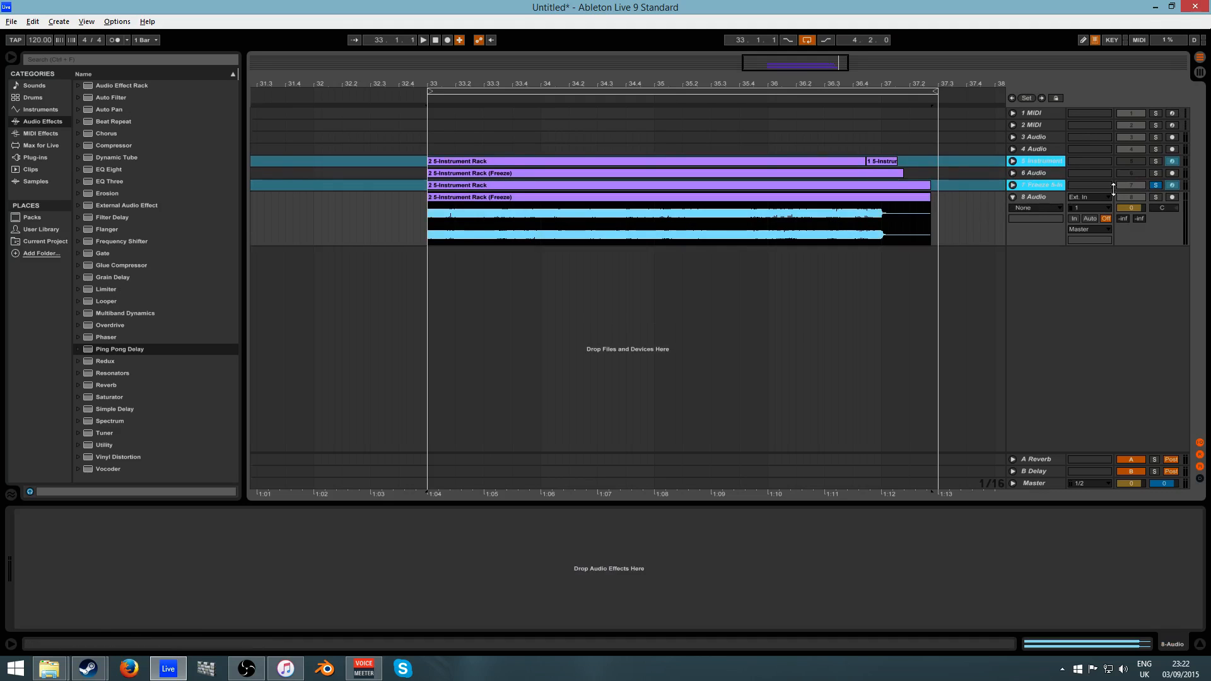
left_click(1156, 197)
key("space")
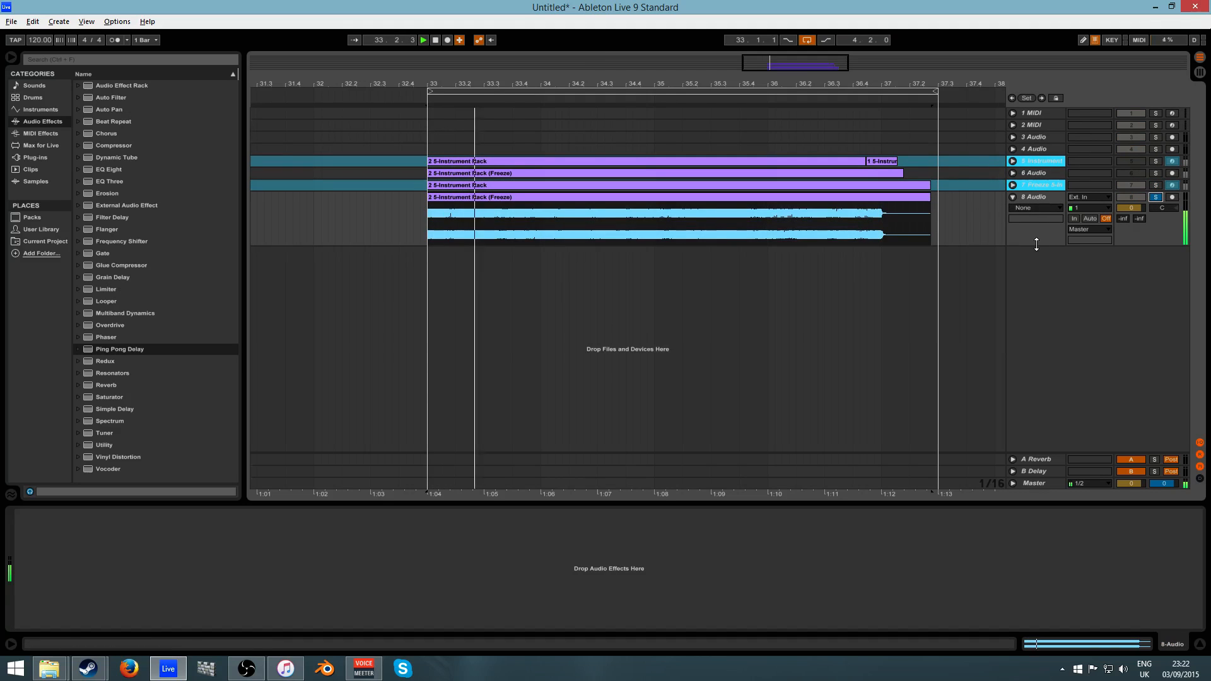
left_click_drag(1037, 245, 1031, 452)
mouse_move(574, 83)
left_mouse_down()
mouse_move(574, 236)
mouse_move(582, 85)
left_mouse_up()
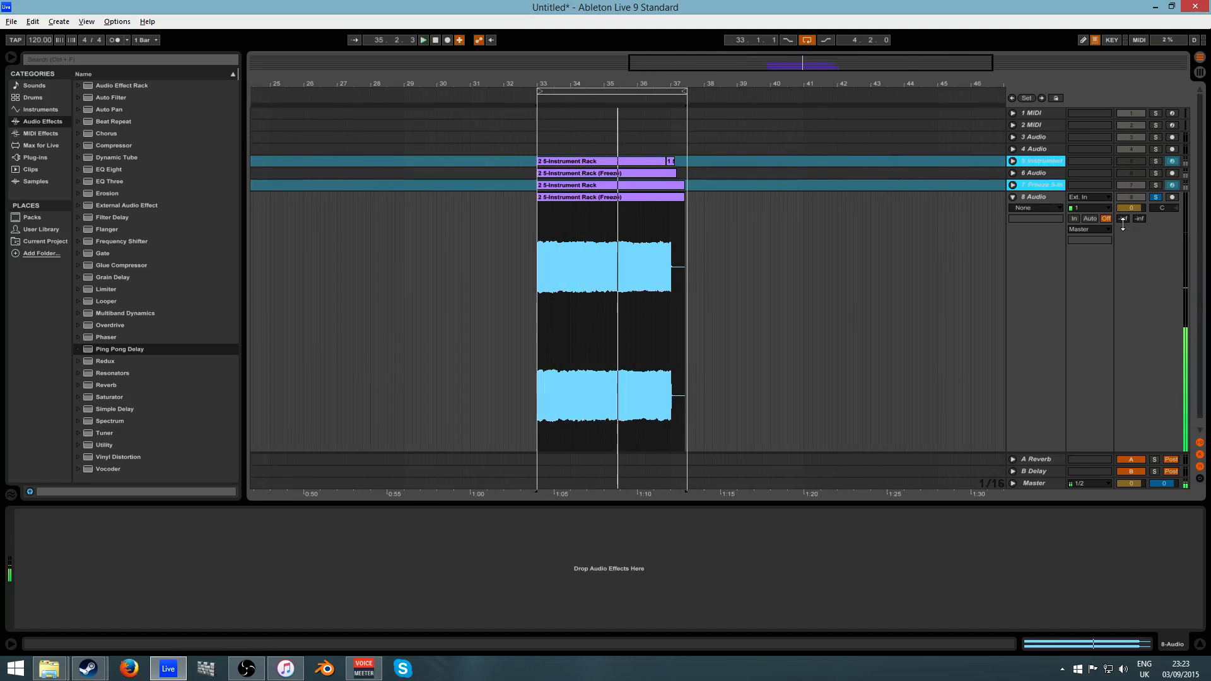
Unfreeze track 7 and reduce CamelCrusher's compressor amount during playback
right_click(1038, 185)
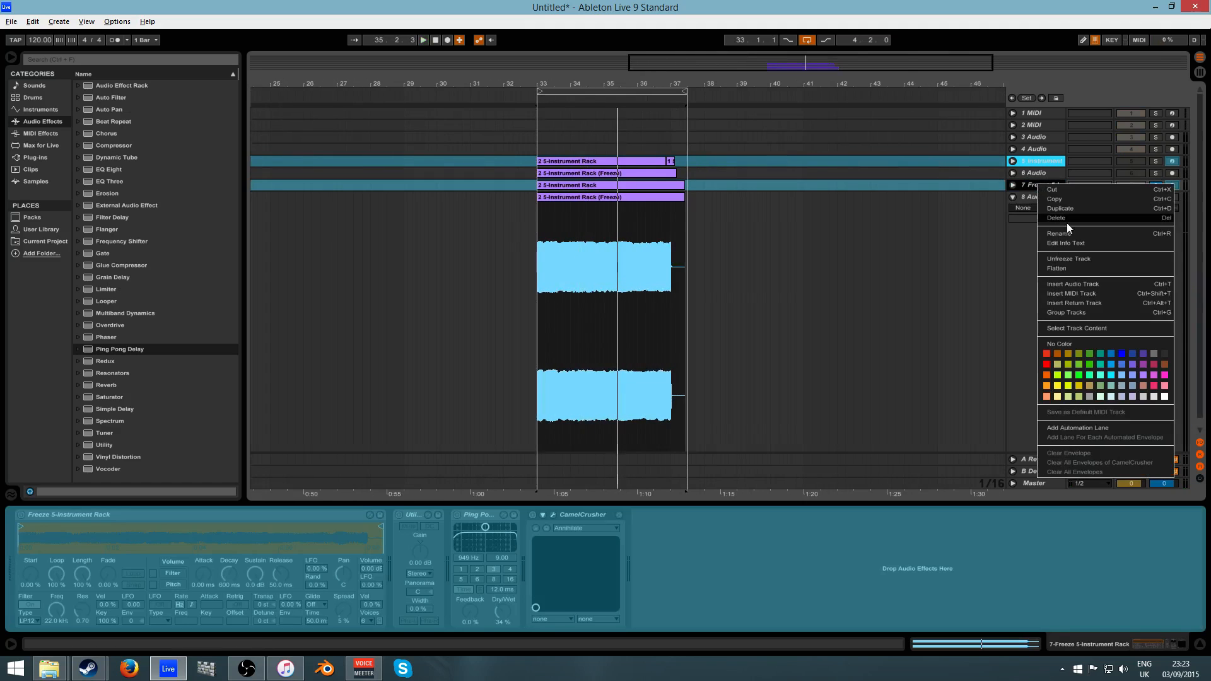
left_click(1073, 260)
left_click(553, 514)
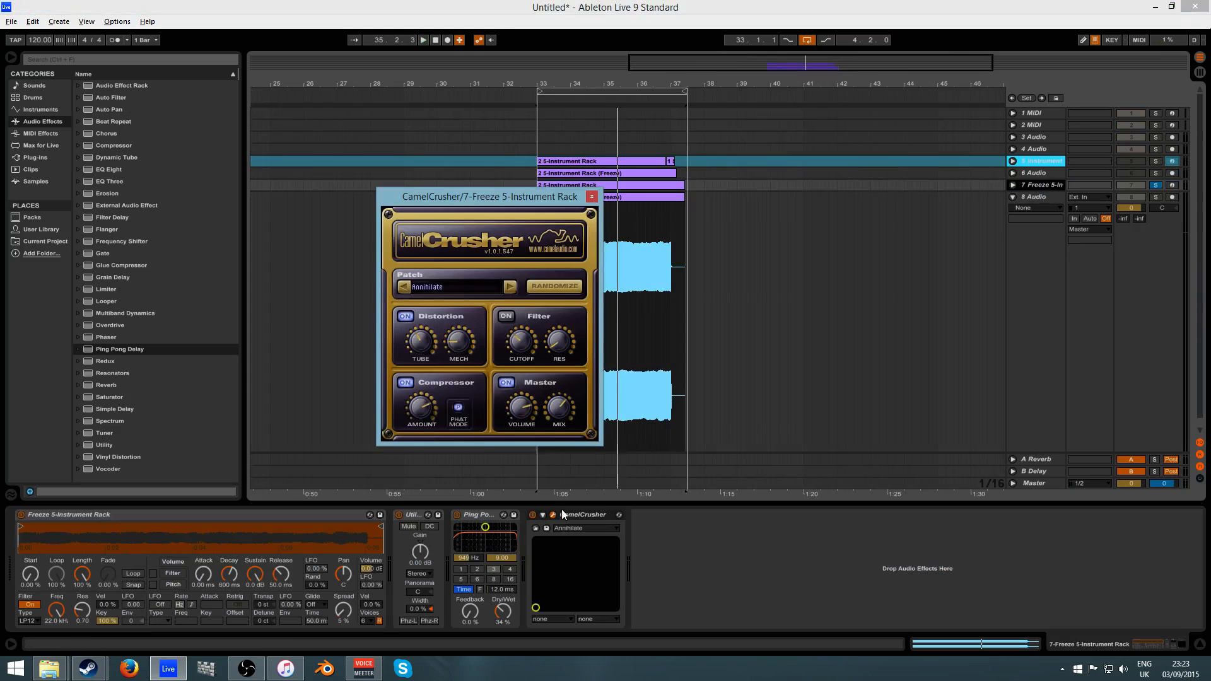
key("space")
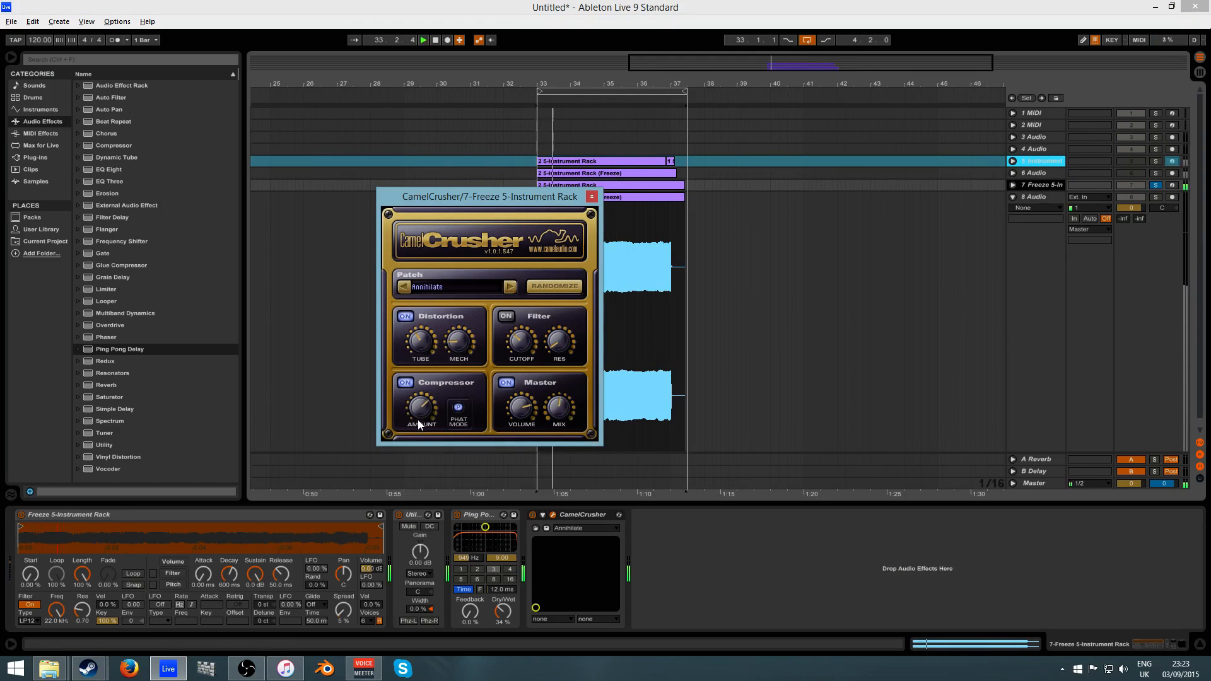
Freeze track 7 again and copy its frozen clip onto audio track 8, replacing the earlier audio
right_click(1048, 185)
left_click(1069, 260)
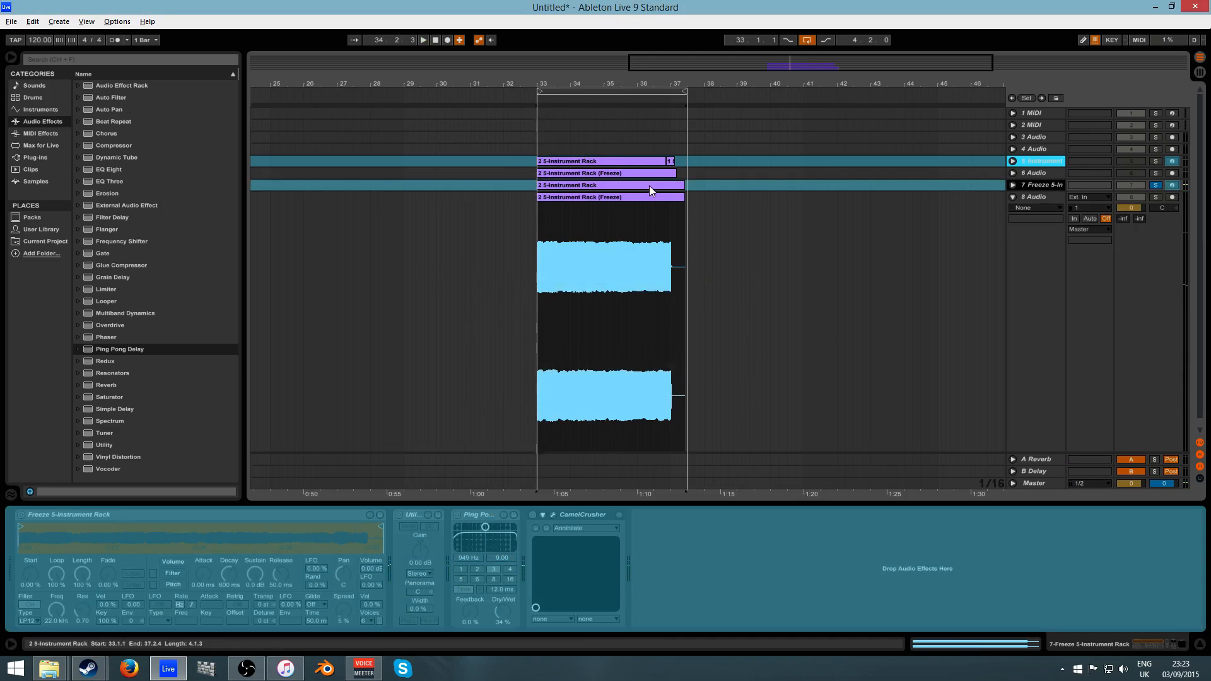
left_click_drag(647, 222, 650, 225)
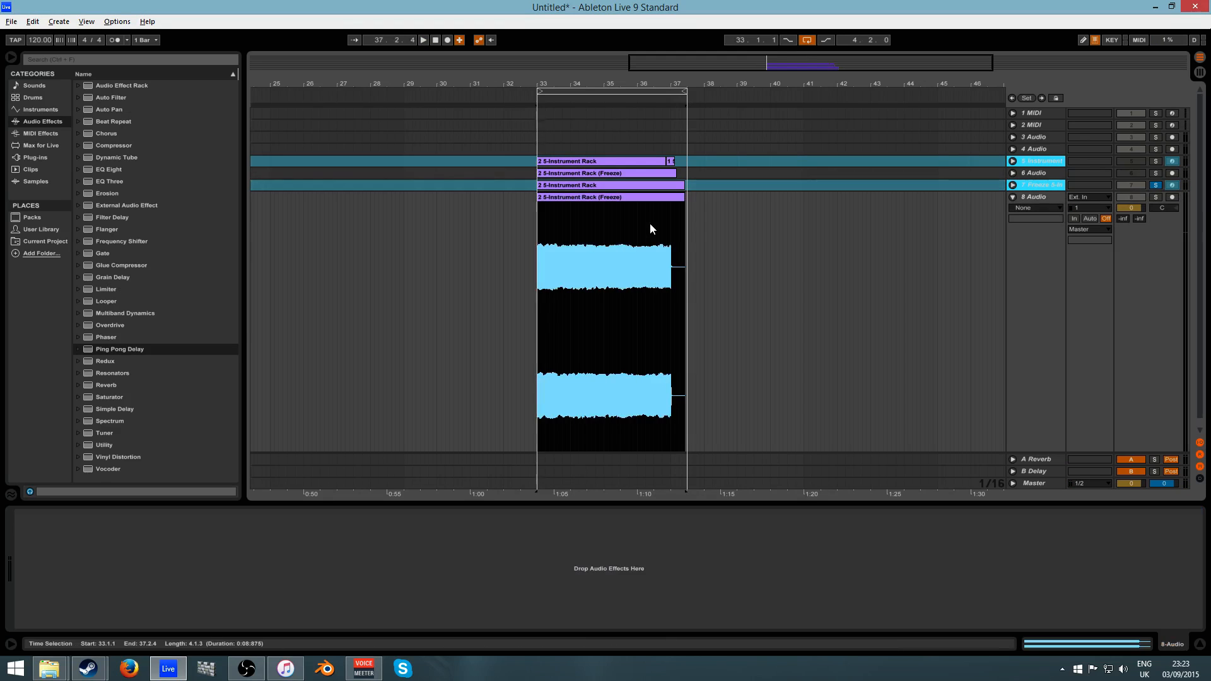
Change the arrangement grid spacing, trying 1/4 and settling on 1/2, and restart playback
right_click(742, 273)
left_click(777, 334)
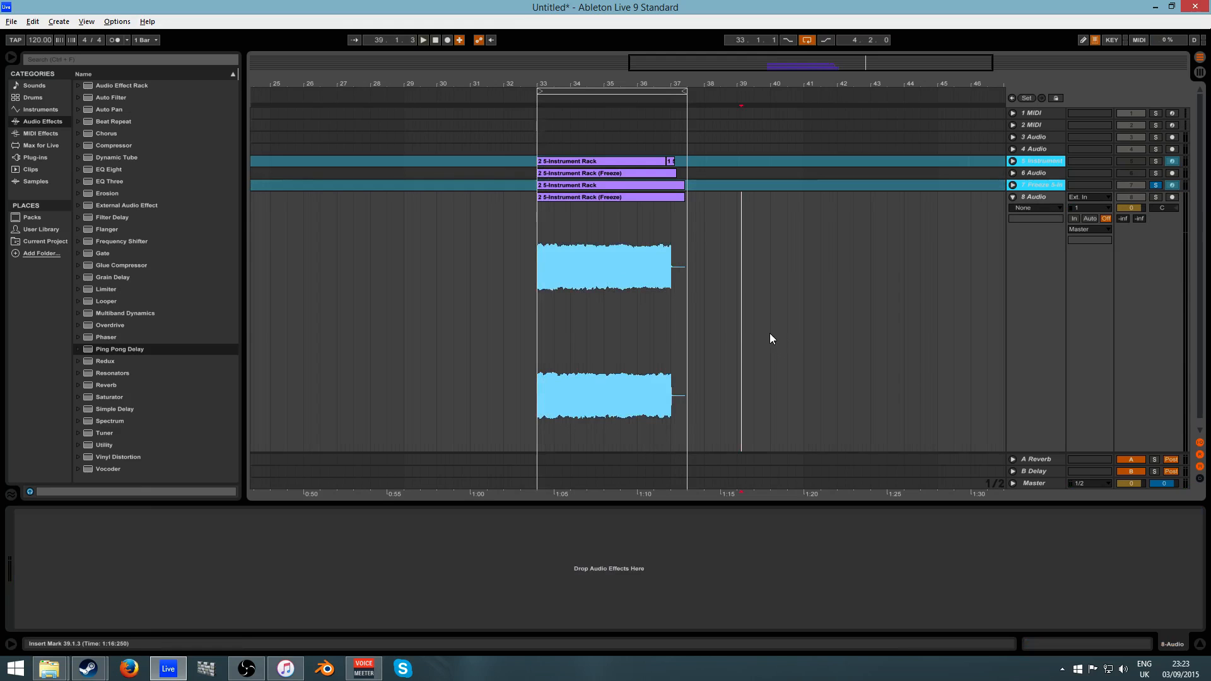
right_click(751, 305)
left_click(808, 364)
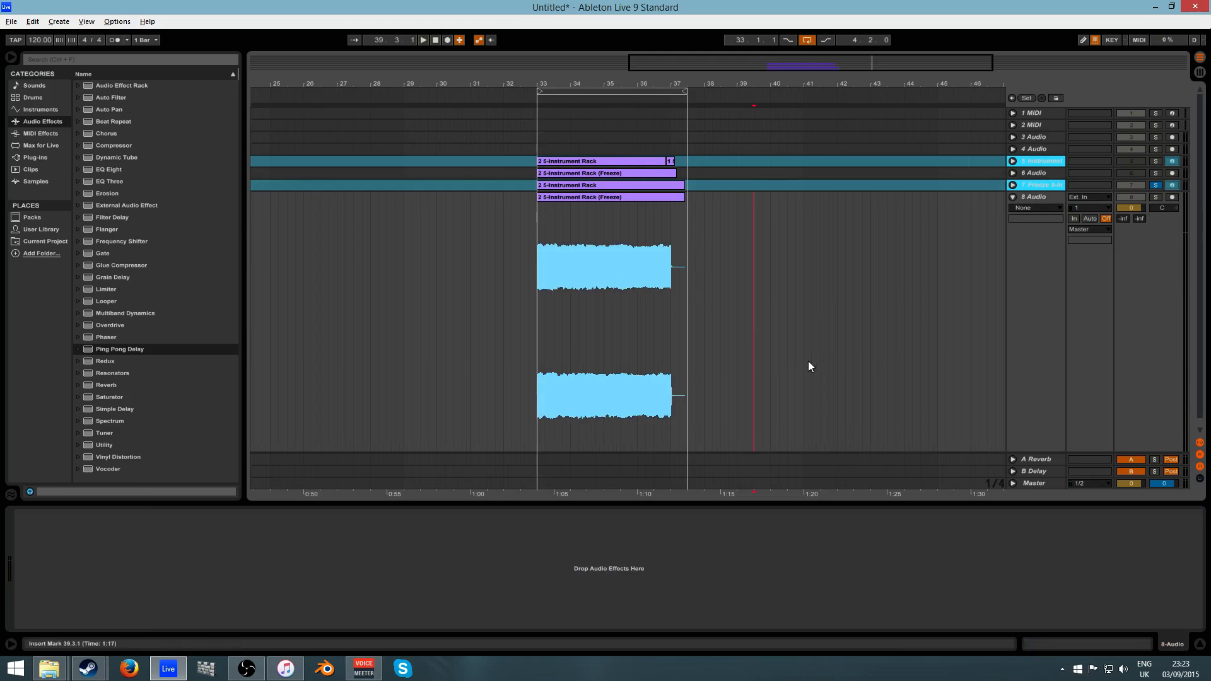
key("space")
right_click(744, 332)
left_click(764, 394)
key("space")
key("space")
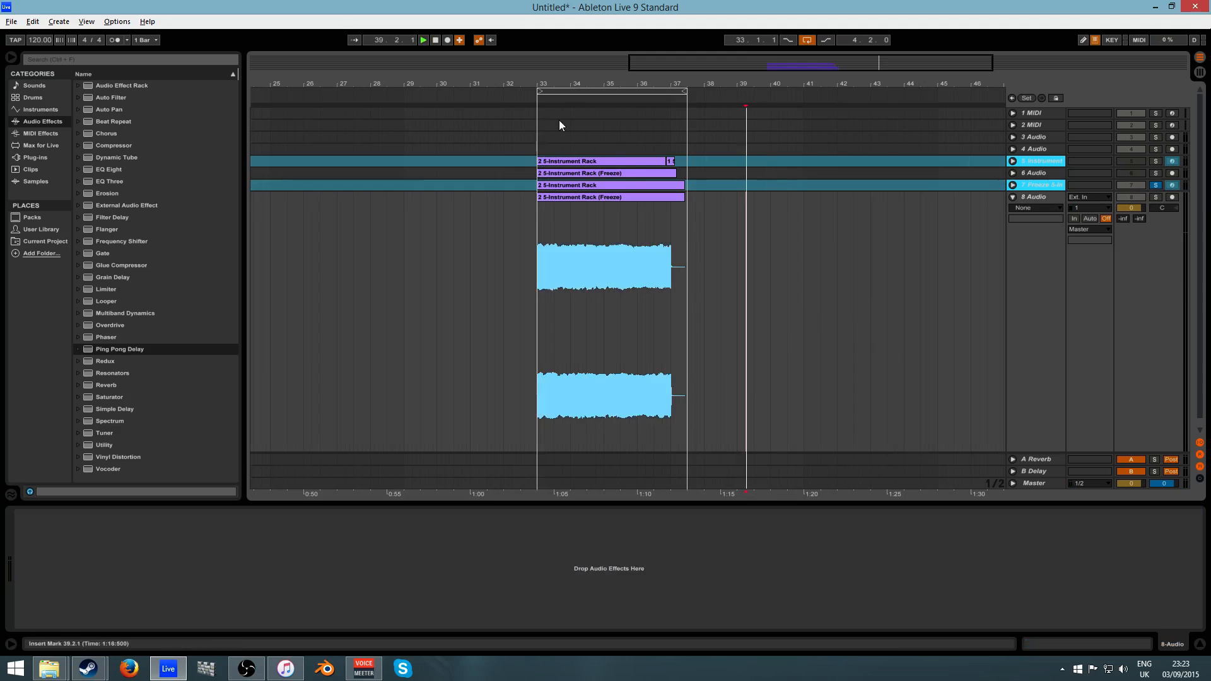
Play the new audio clip from bar 33 with track 8 soloed, expand track 7 and collapse track 8
left_click_drag(554, 84, 555, 170)
left_click(512, 282)
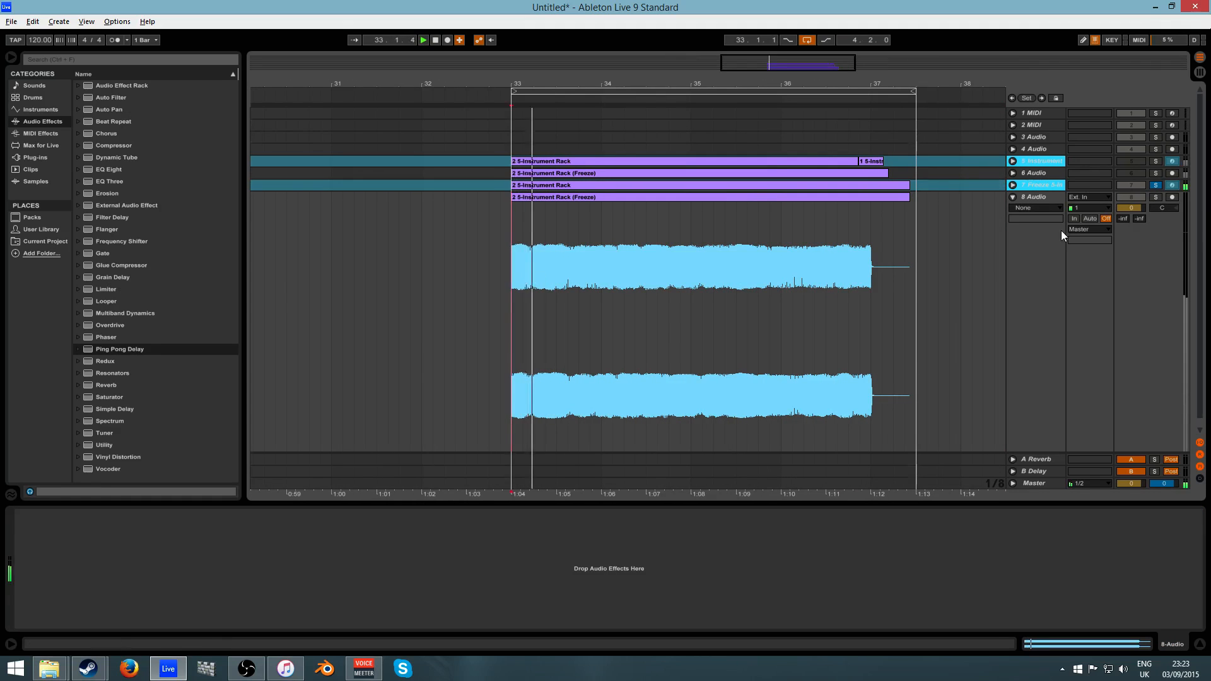
left_click(1013, 185)
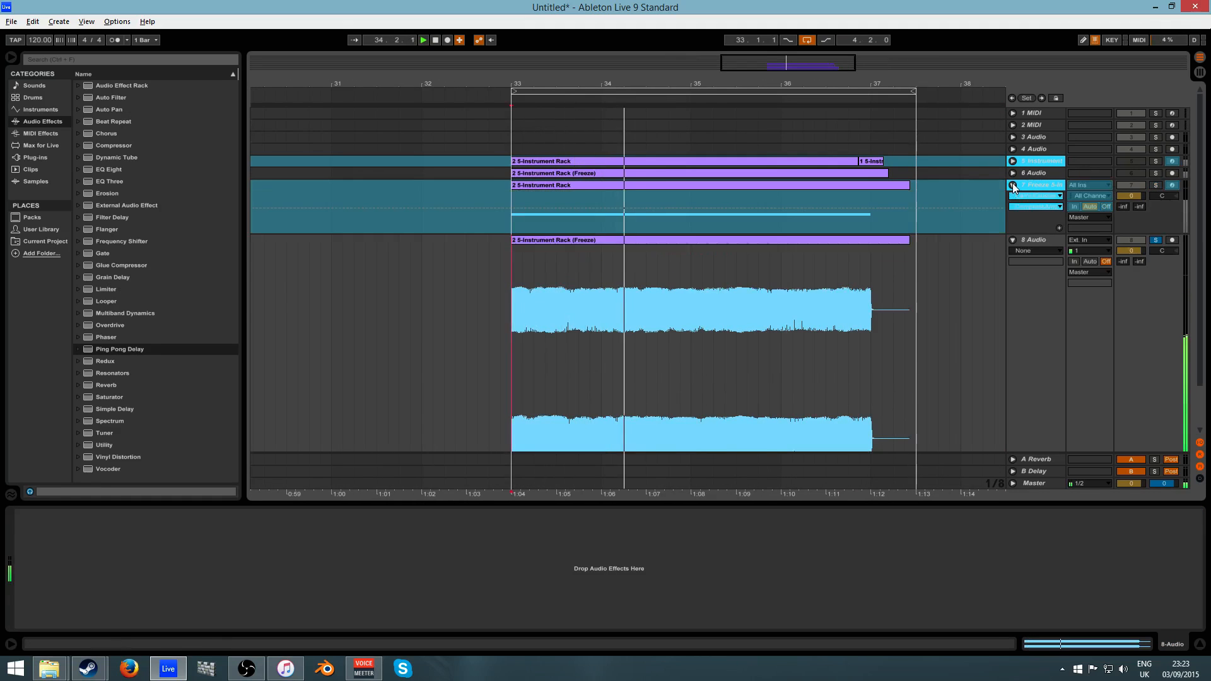
mouse_move(694, 84)
left_mouse_down()
mouse_move(695, 170)
mouse_move(697, 82)
left_mouse_up()
left_click(1013, 239)
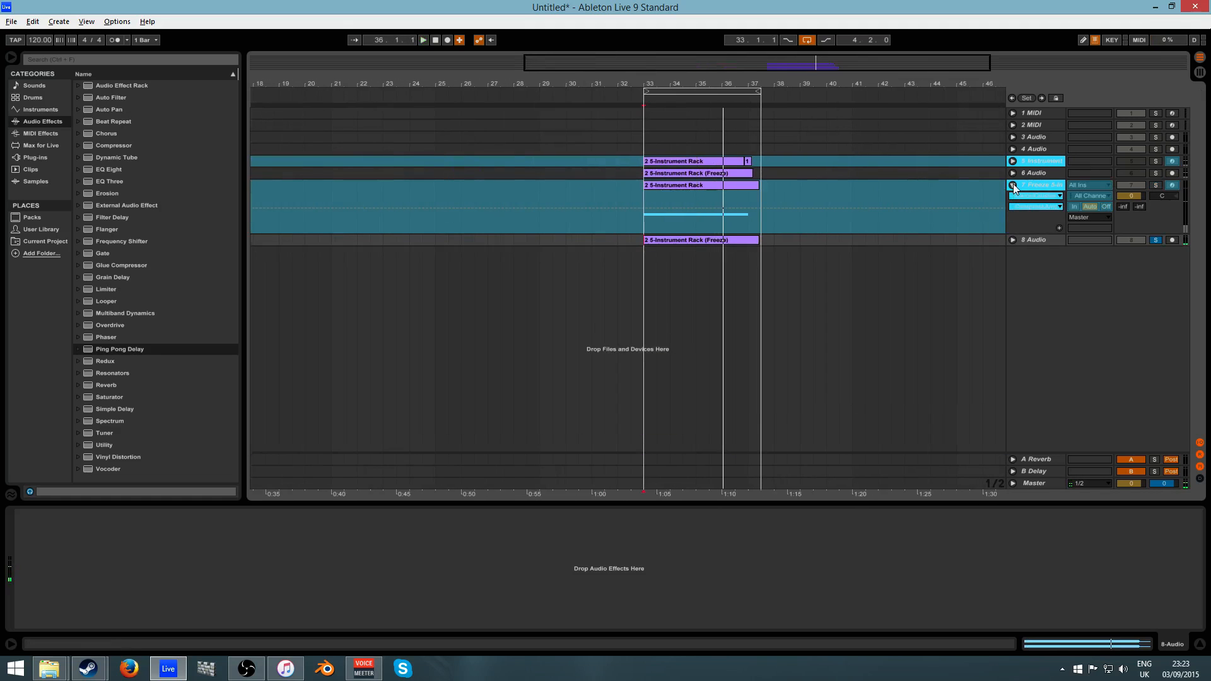
Fold track 7, insert a MIDI track and load the audio clip from track 8 into a Simpler on it
left_click(1013, 185)
key("ctrl+shift+t")
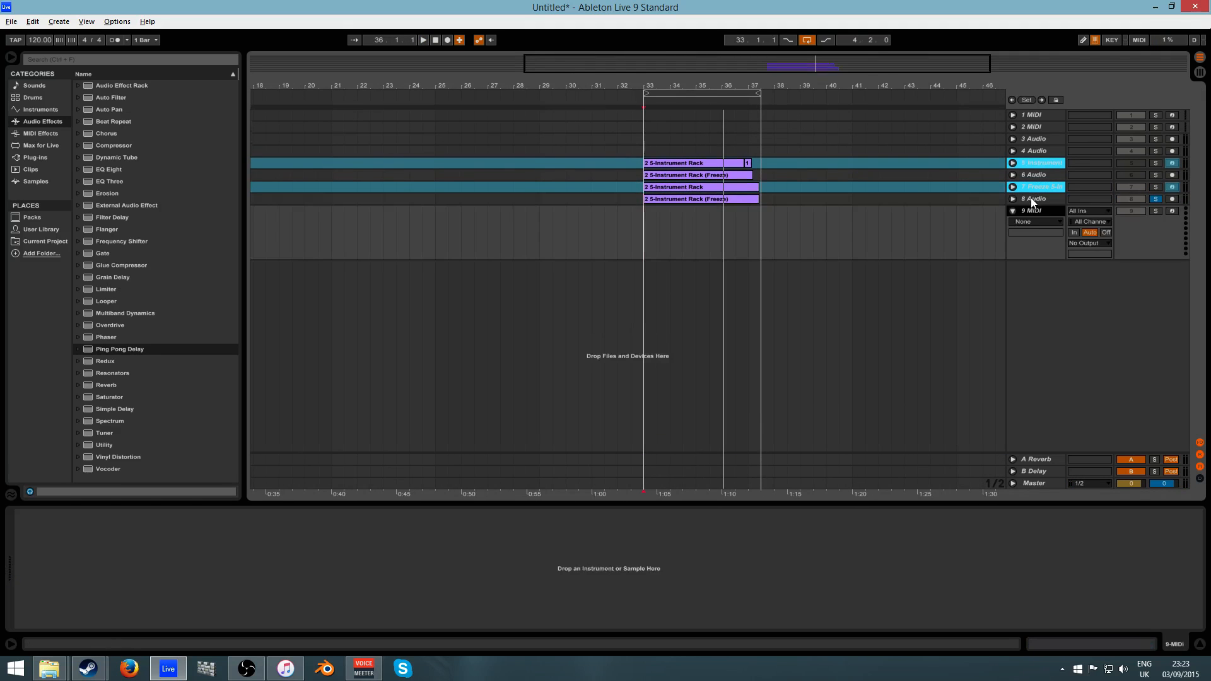
left_click_drag(709, 198, 700, 589)
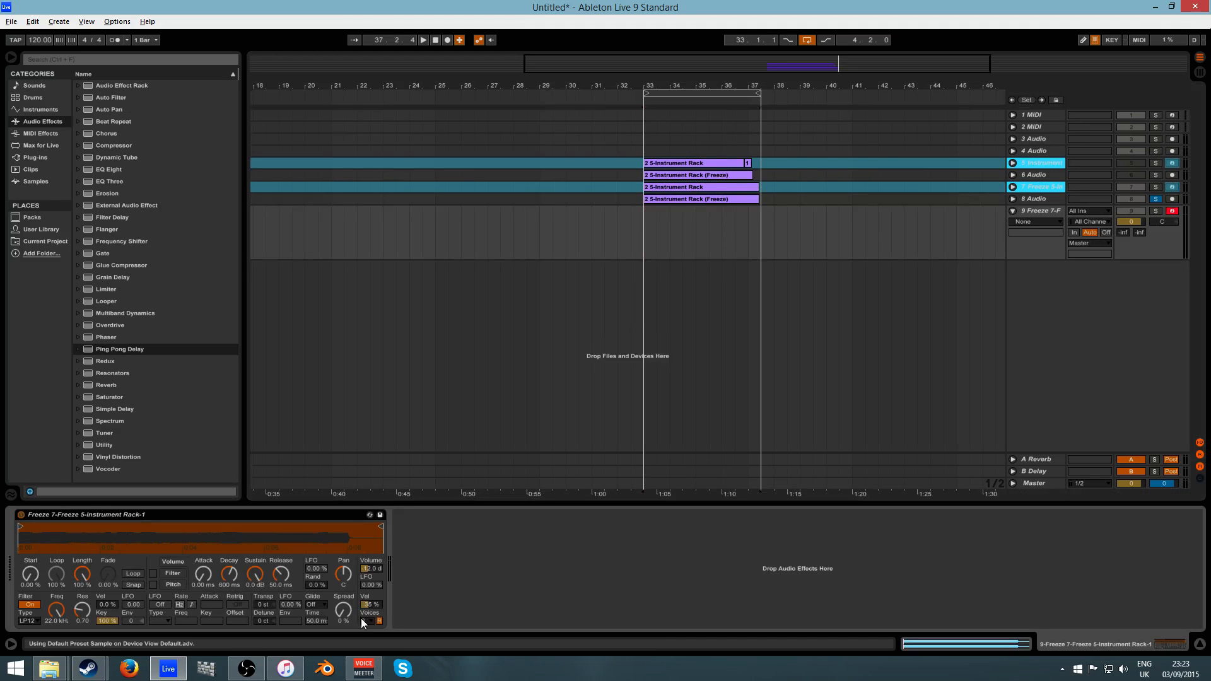
Set the new Simpler's velocity amount to 0% and volume to 0 dB, leaving no track soloed
left_click(373, 603)
key("Delete")
left_click(373, 567)
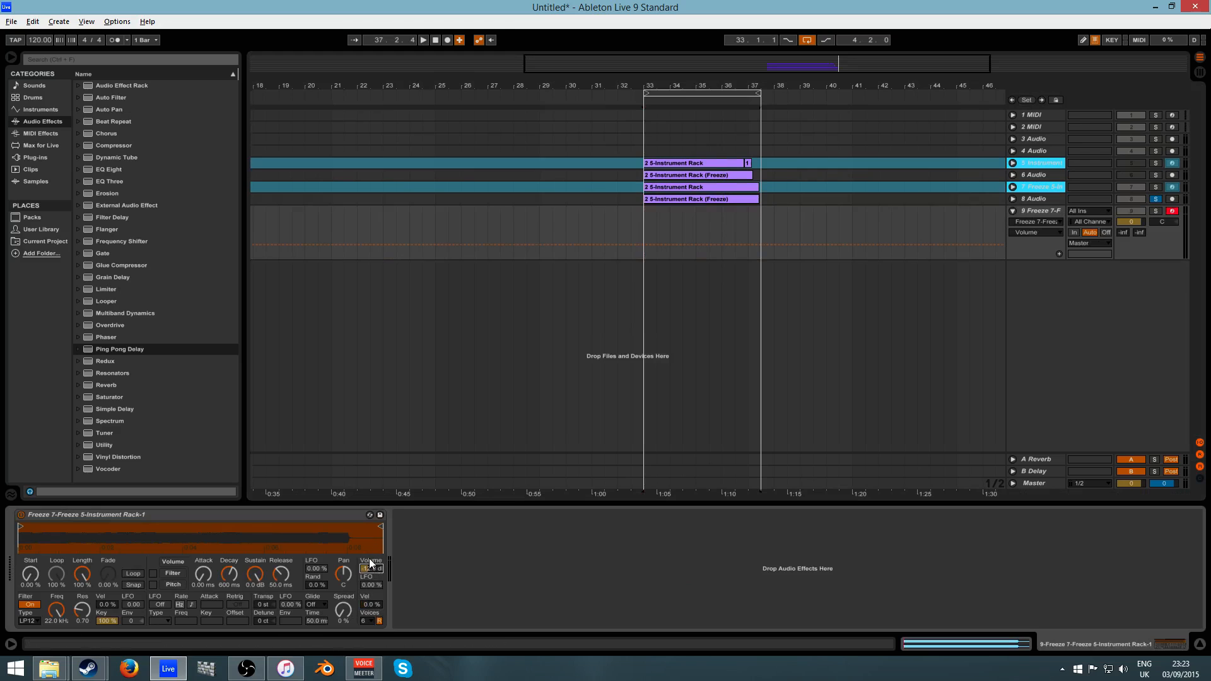
key("Delete")
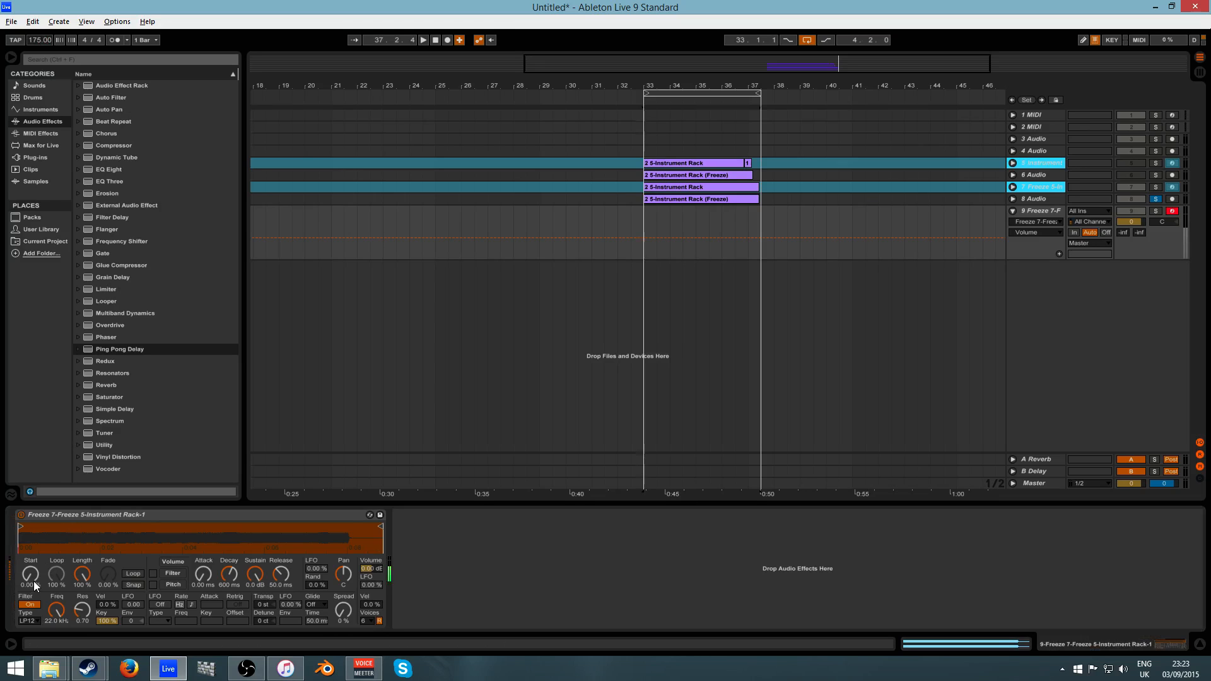
left_click(1156, 210)
left_click(1155, 210)
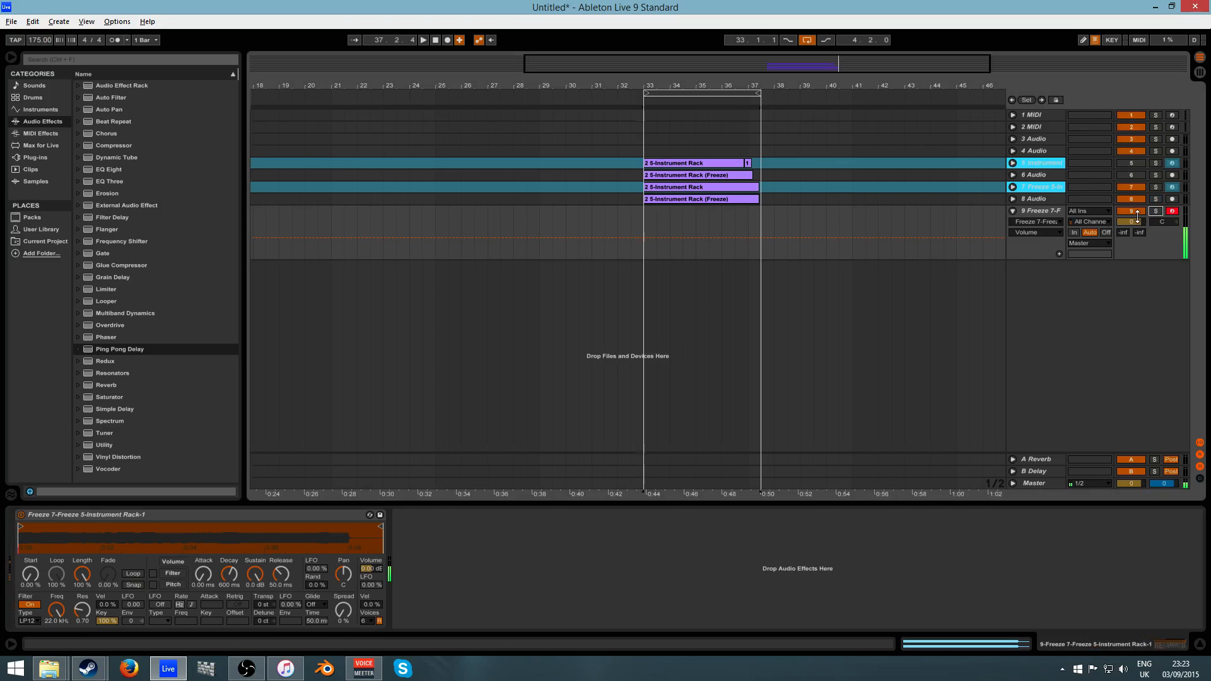
Enable looping in track 9's Simpler with start 25.4%, loop 69.0%, length 3.97% and fade 100%
key("z")
key("x")
left_click(138, 574)
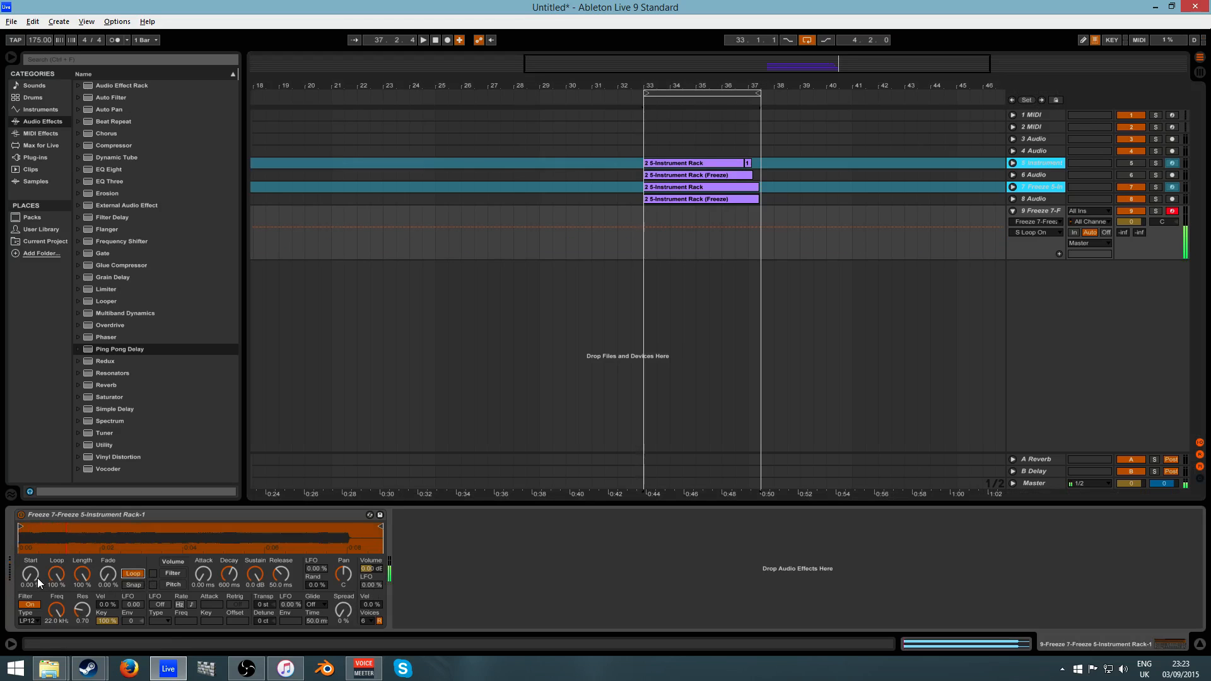
left_click_drag(82, 574, 82, 634)
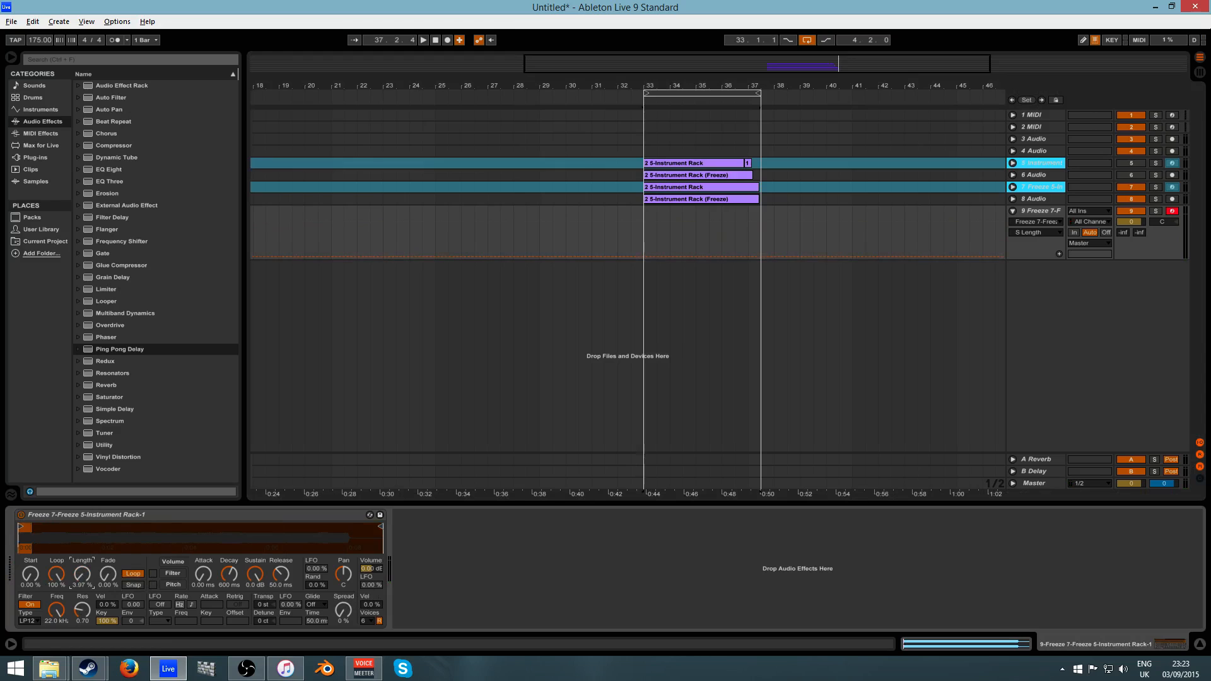
key("a")
left_click_drag(95, 573, 95, 543)
left_click_drag(30, 574, 29, 565)
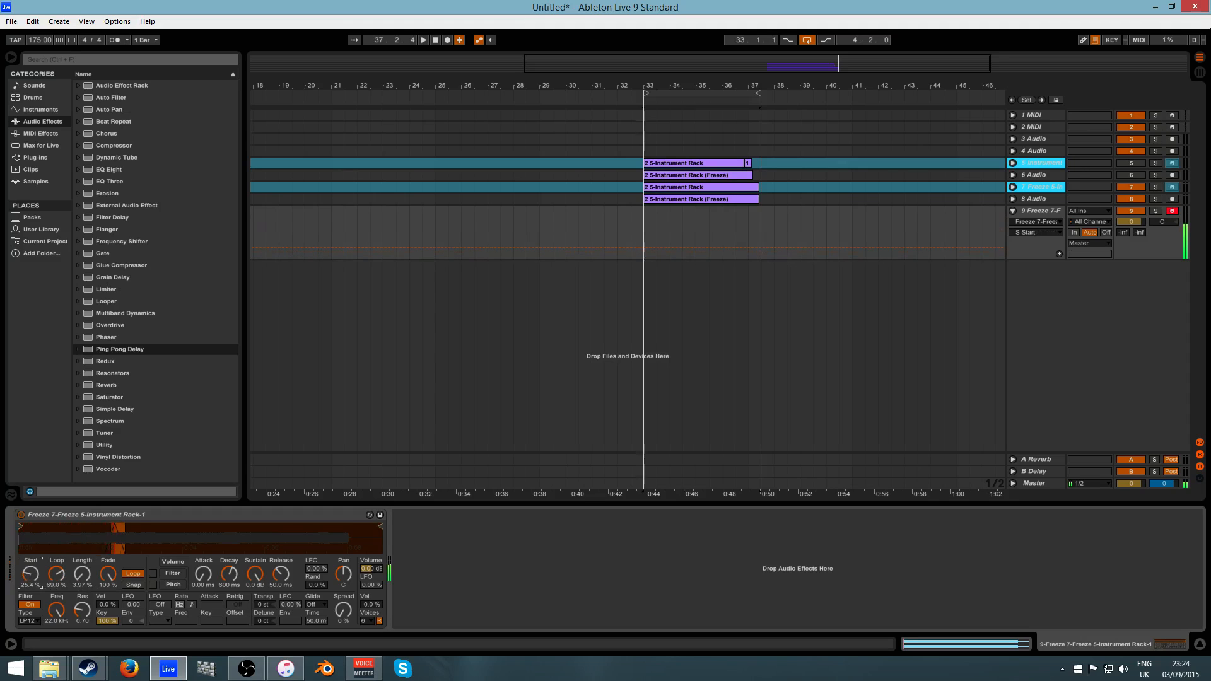
Unfreeze track 7, set its Simpler spread to 0% and arm the track to audition it
right_click(1034, 185)
left_click(1066, 259)
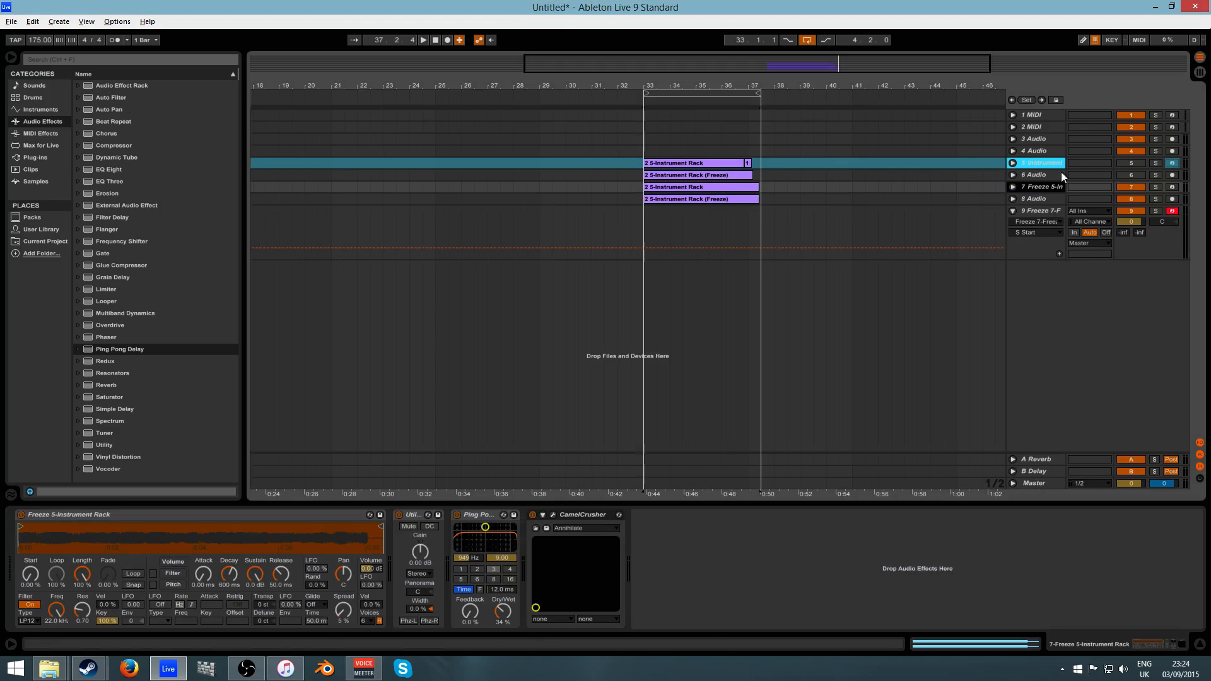
left_click(561, 394)
left_click_drag(344, 611, 343, 625)
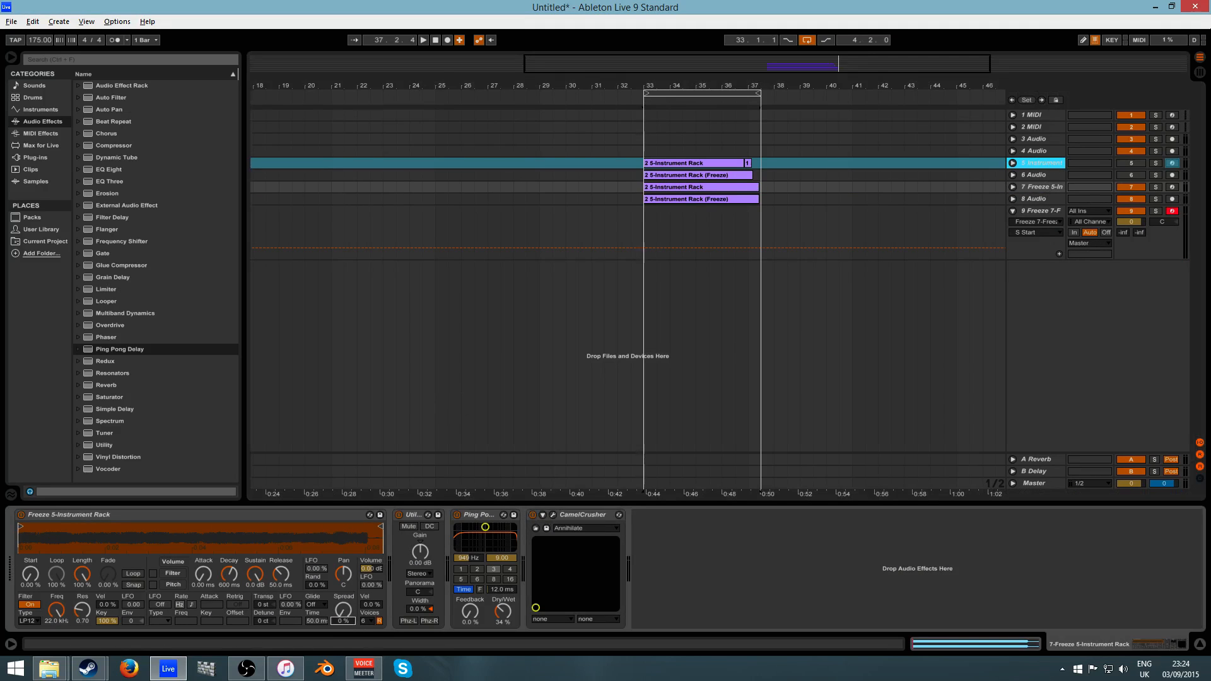
left_click(1172, 187)
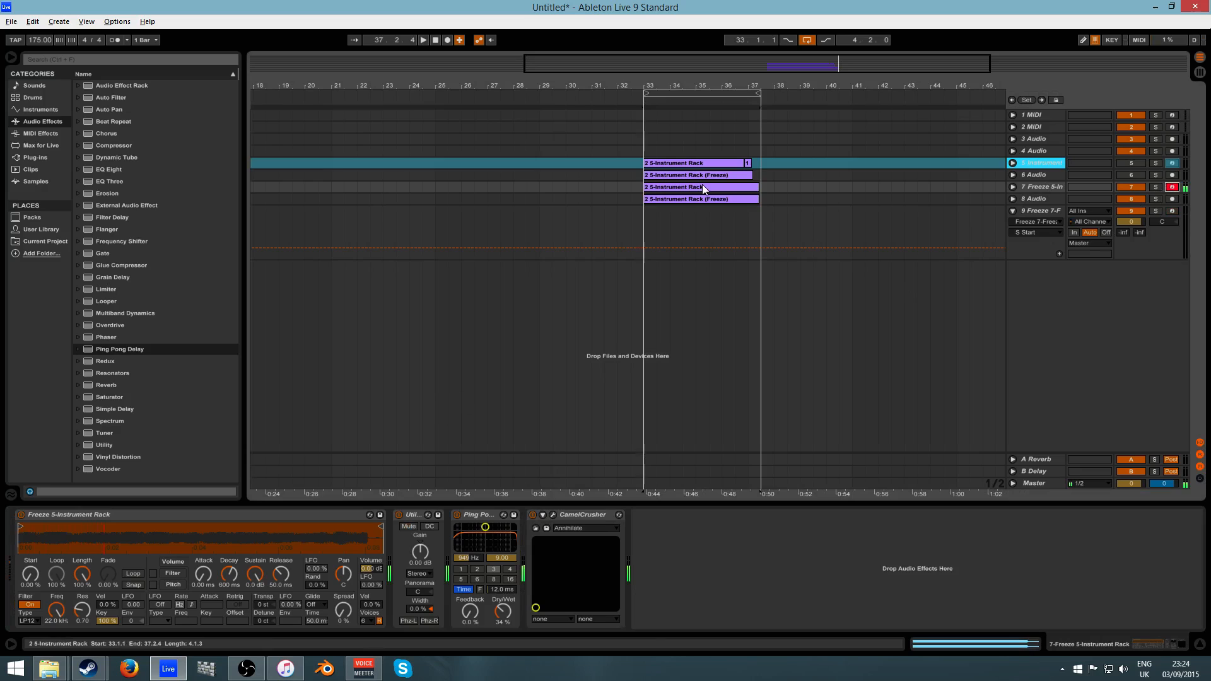
Freeze track 7 again, copy its frozen clip to track 8 at bar 41 and load that audio into track 9's Simpler
mouse_move(703, 186)
left_mouse_down()
mouse_move(908, 198)
mouse_move(704, 187)
mouse_move(873, 210)
mouse_move(859, 198)
mouse_move(911, 198)
mouse_move(789, 295)
mouse_move(289, 537)
left_mouse_up()
right_click(1034, 183)
left_click(1088, 258)
left_click(941, 201)
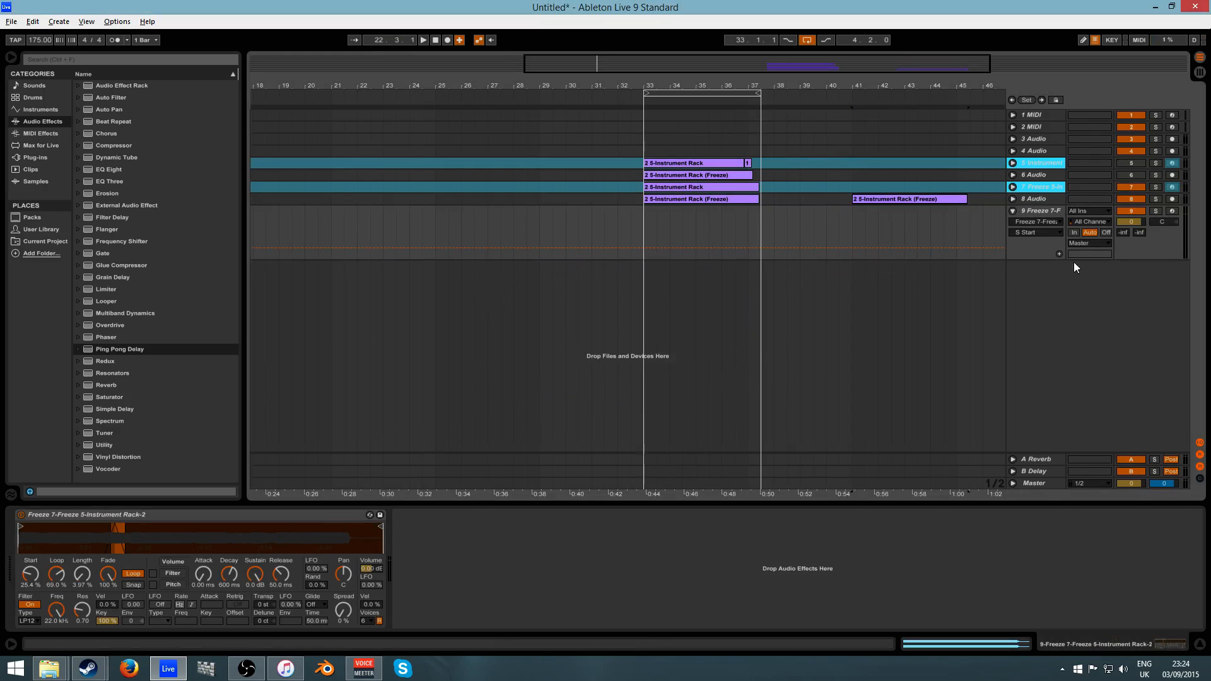
Arm track 9 without soloing it and set its Simpler's loop to 78.2% and length to 9.52%
left_click(1155, 211)
left_click(1171, 211)
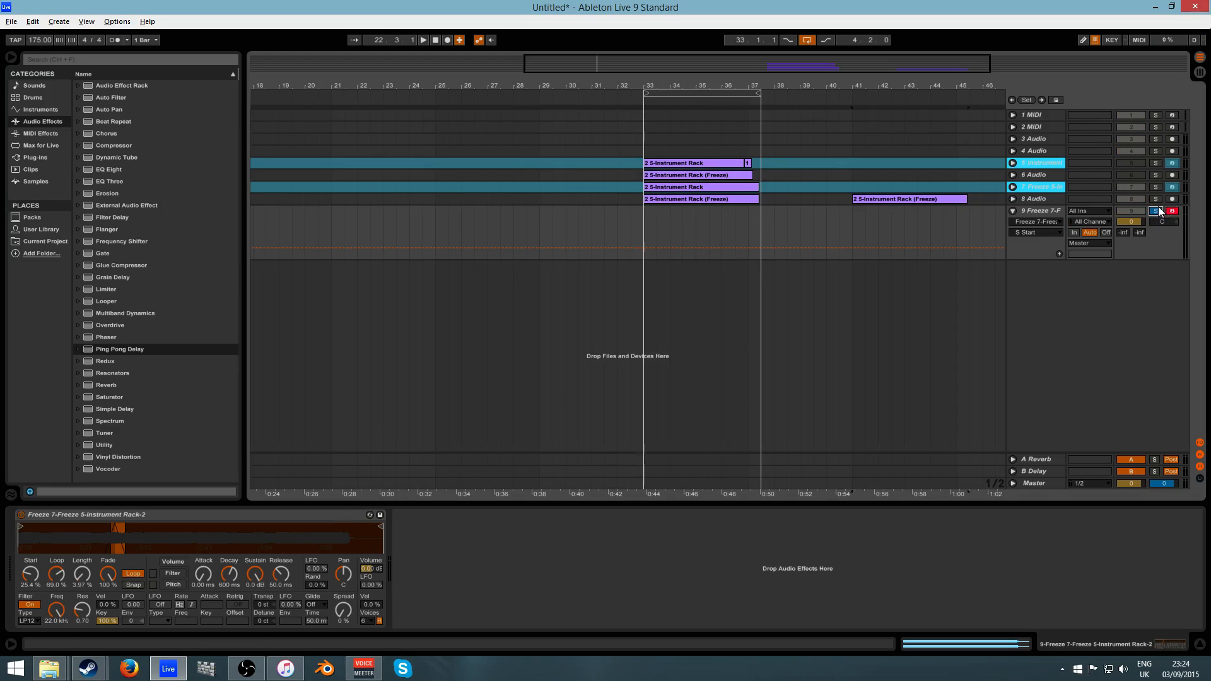
left_click(1157, 210)
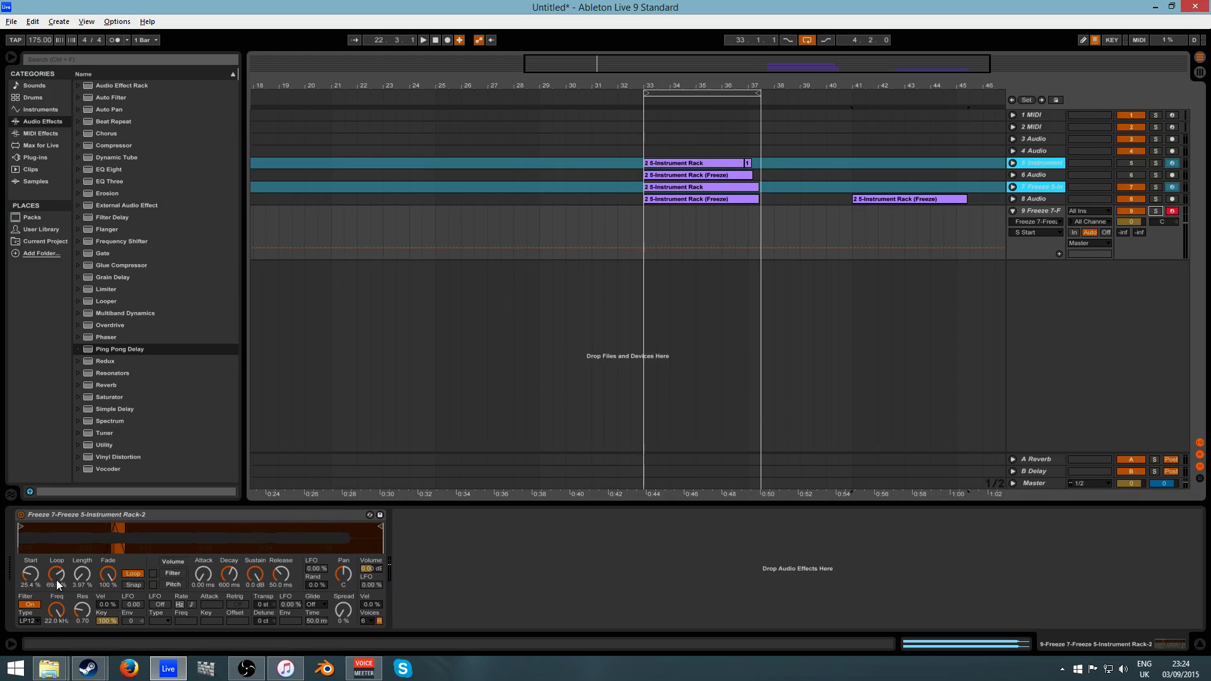
mouse_move(58, 584)
left_mouse_down()
mouse_move(85, 570)
mouse_move(58, 596)
mouse_move(58, 585)
left_mouse_up()
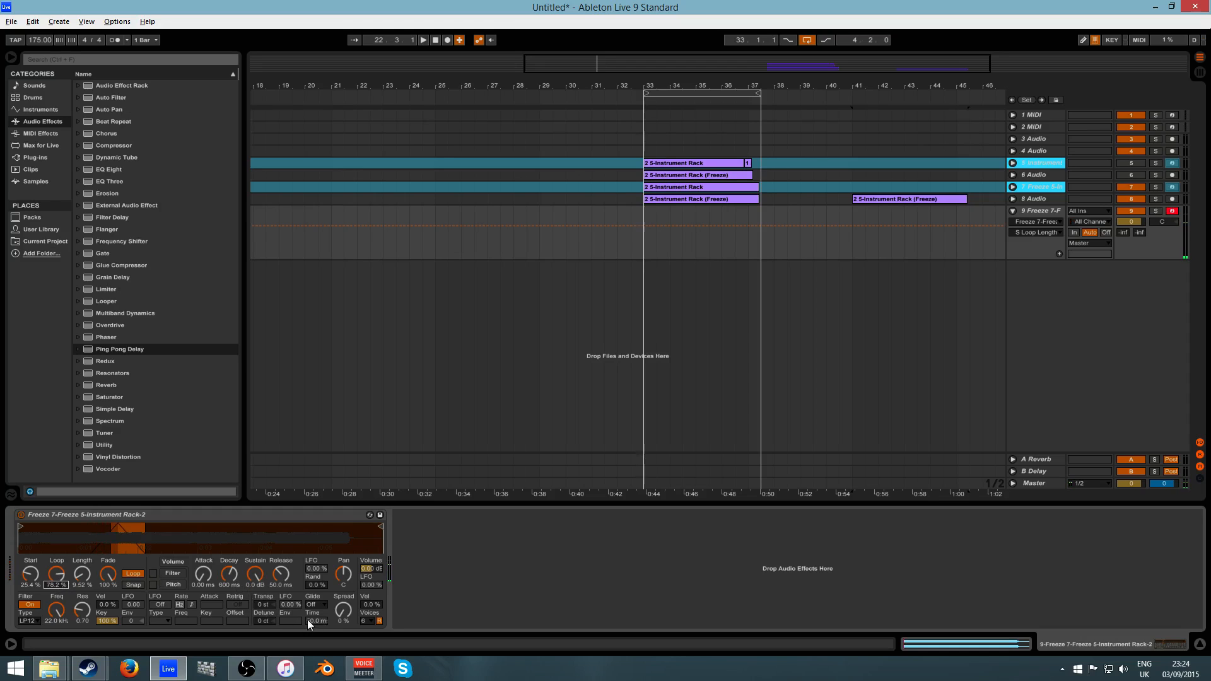
Add Utility to track 9 with its width at 0%, and set the Simpler's spread to 5%
left_click(319, 606)
double_click(103, 444)
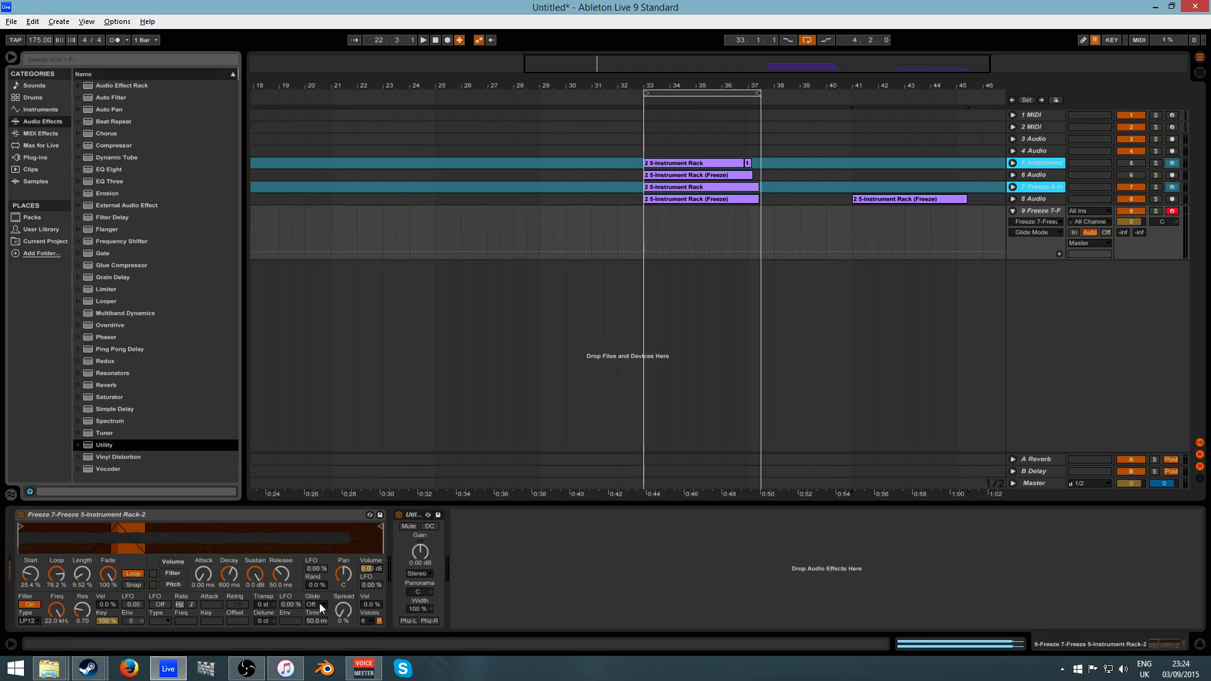
left_click_drag(343, 611, 343, 608)
left_click_drag(417, 609, 418, 672)
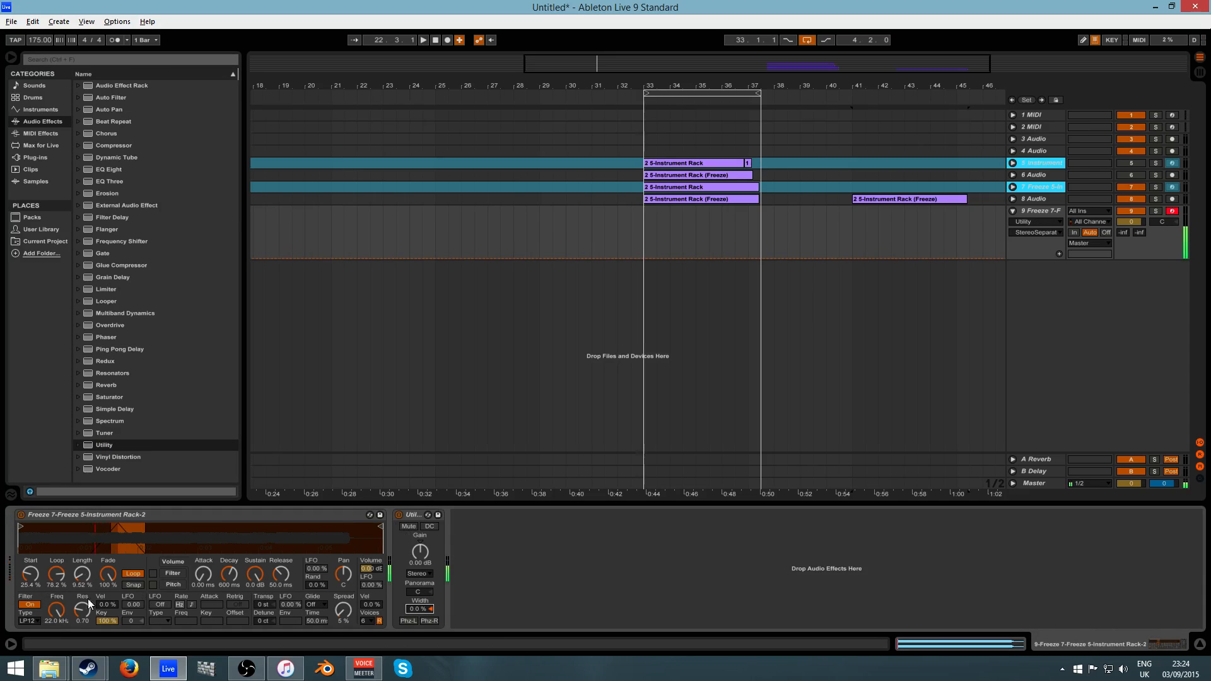
Set the Simpler's glide mode to Glide with a 102 ms time, and its sample start to 33.3%
left_click(320, 604)
left_click(320, 632)
left_click_drag(316, 622, 317, 612)
left_click_drag(43, 571, 43, 563)
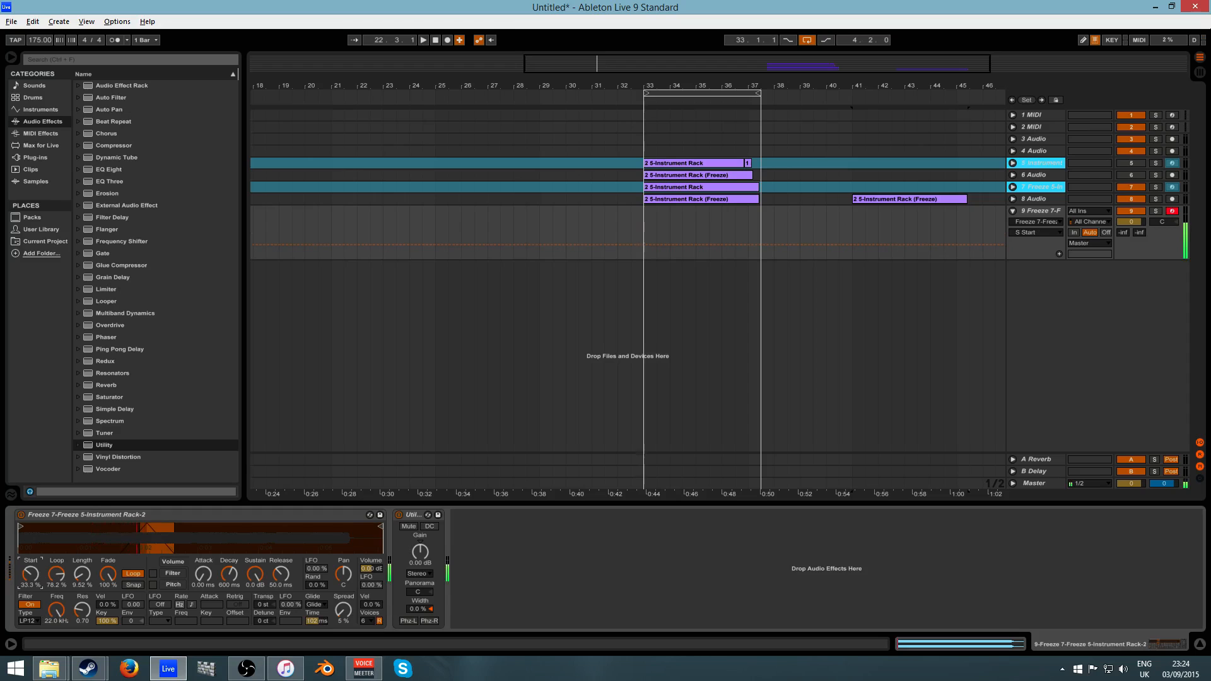
Bypass Utility on track 9 and set the Simpler's spread to 0% and length to 5.94%
left_click(399, 515)
left_click_drag(342, 622, 338, 626)
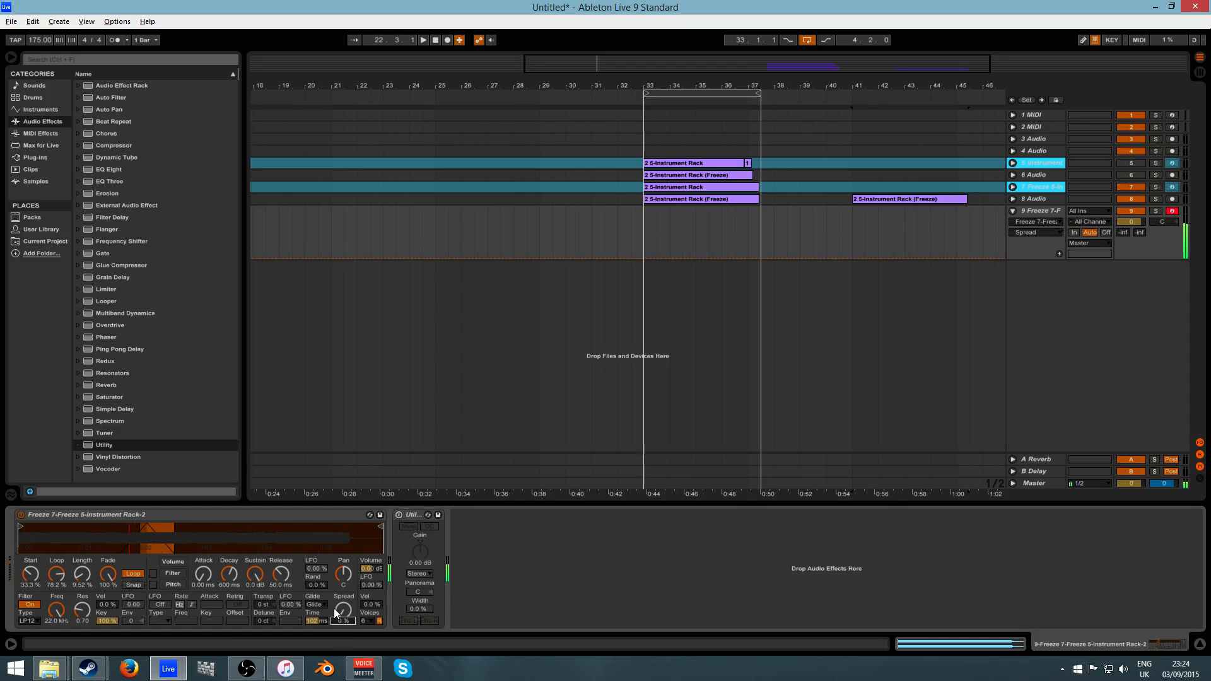
left_click_drag(85, 583, 86, 588)
Sweep the Simpler's sample start up to about 78.6% and back down to 0% while auditioning notes
left_click_drag(30, 574, 30, 560)
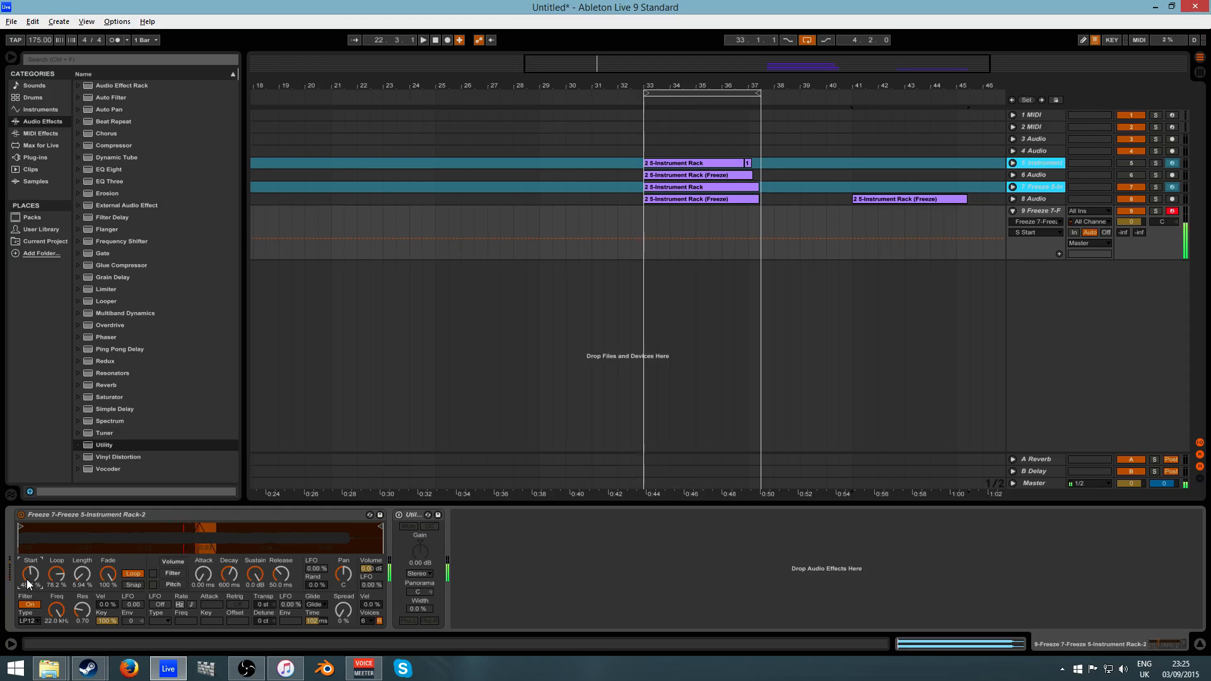
left_click_drag(31, 560, 31, 541)
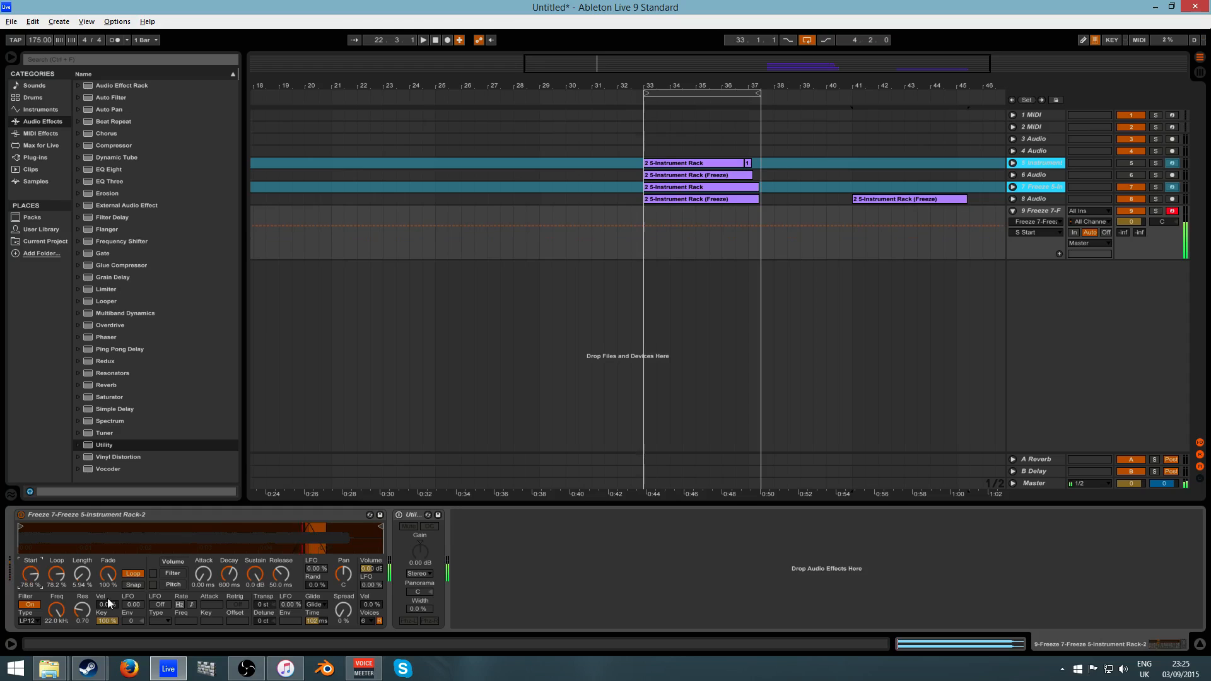
type("75")
key("Return")
left_click_drag(31, 574, 32, 578)
left_click_drag(32, 585, 31, 638)
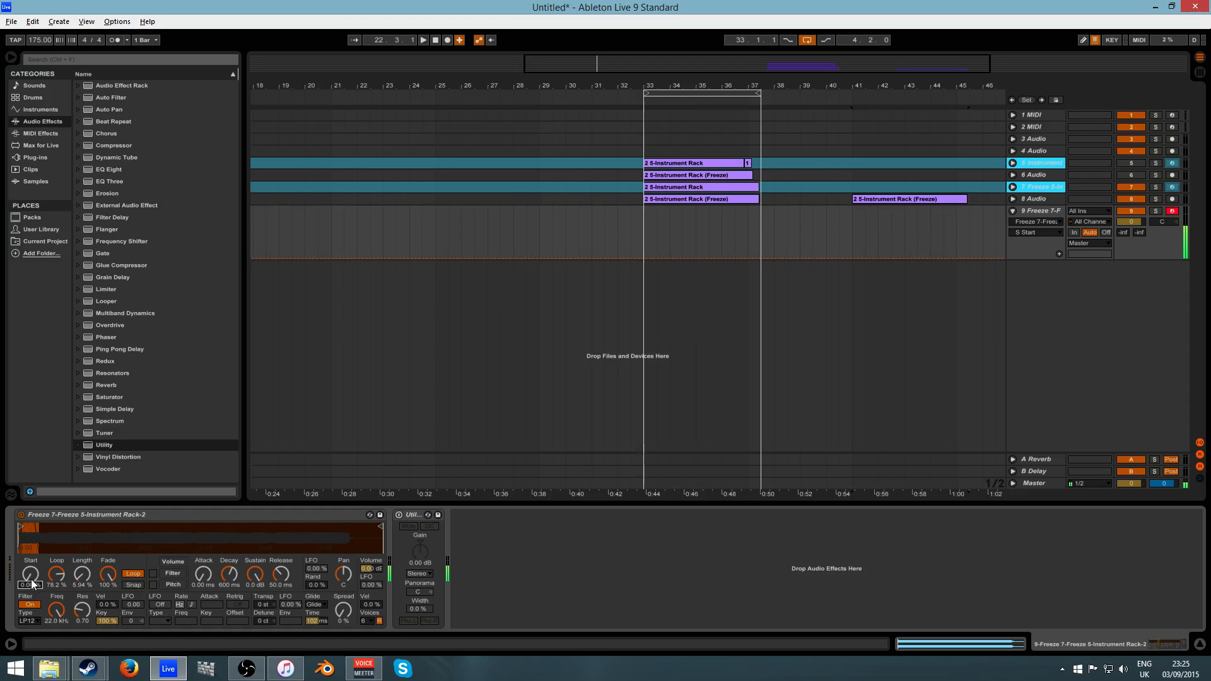
Set the Simpler's length to 4.13%, spread to 7% and sample start to 48.4%, with Utility switched back on
mouse_move(34, 586)
left_mouse_down()
mouse_move(34, 560)
mouse_move(79, 582)
left_mouse_up()
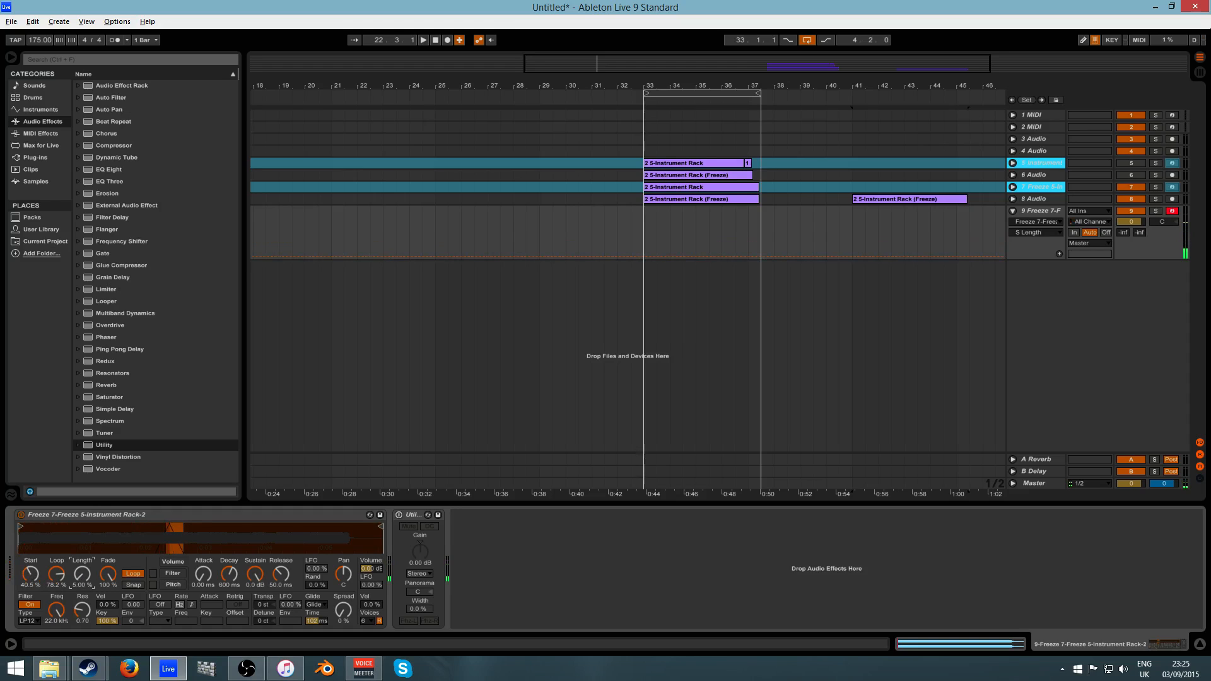
key("a")
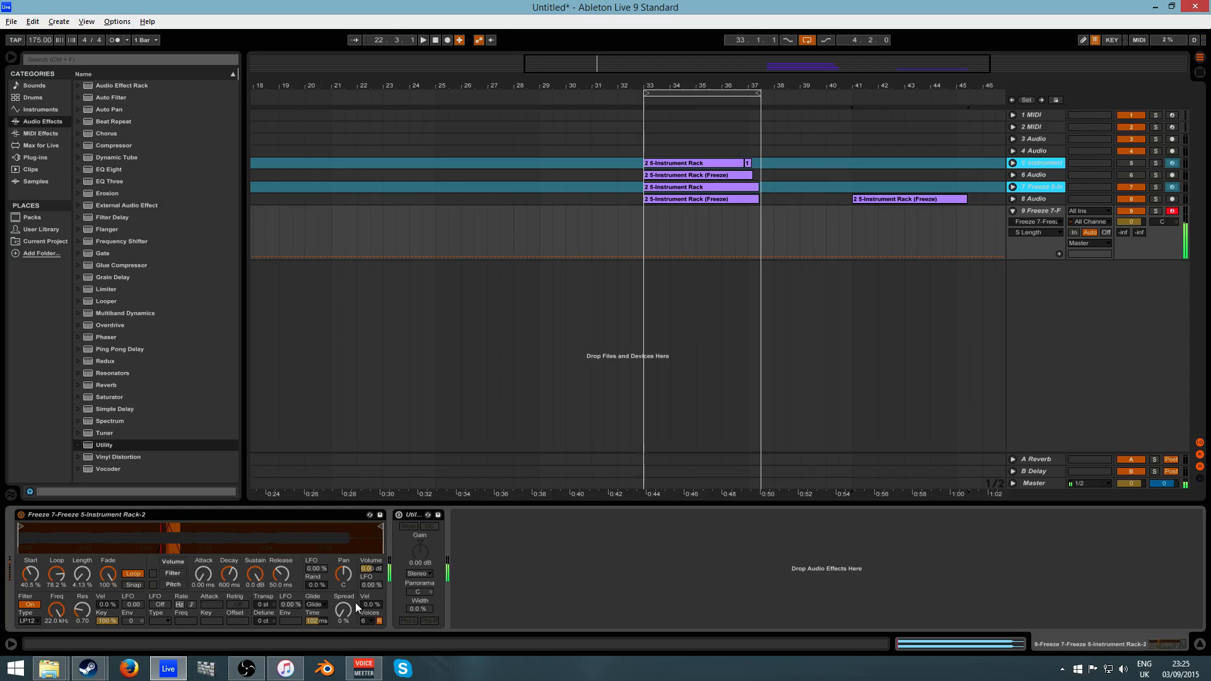
left_click_drag(344, 610, 347, 623)
left_click(401, 514)
left_click(402, 514)
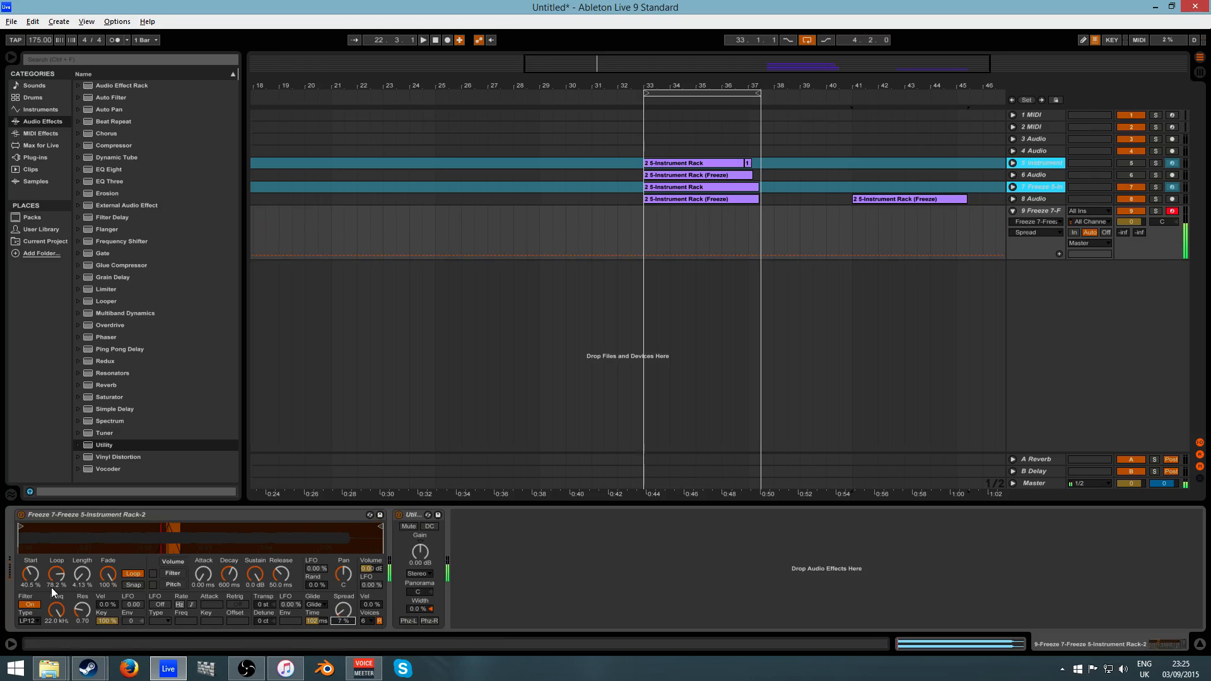
left_click_drag(31, 573, 30, 560)
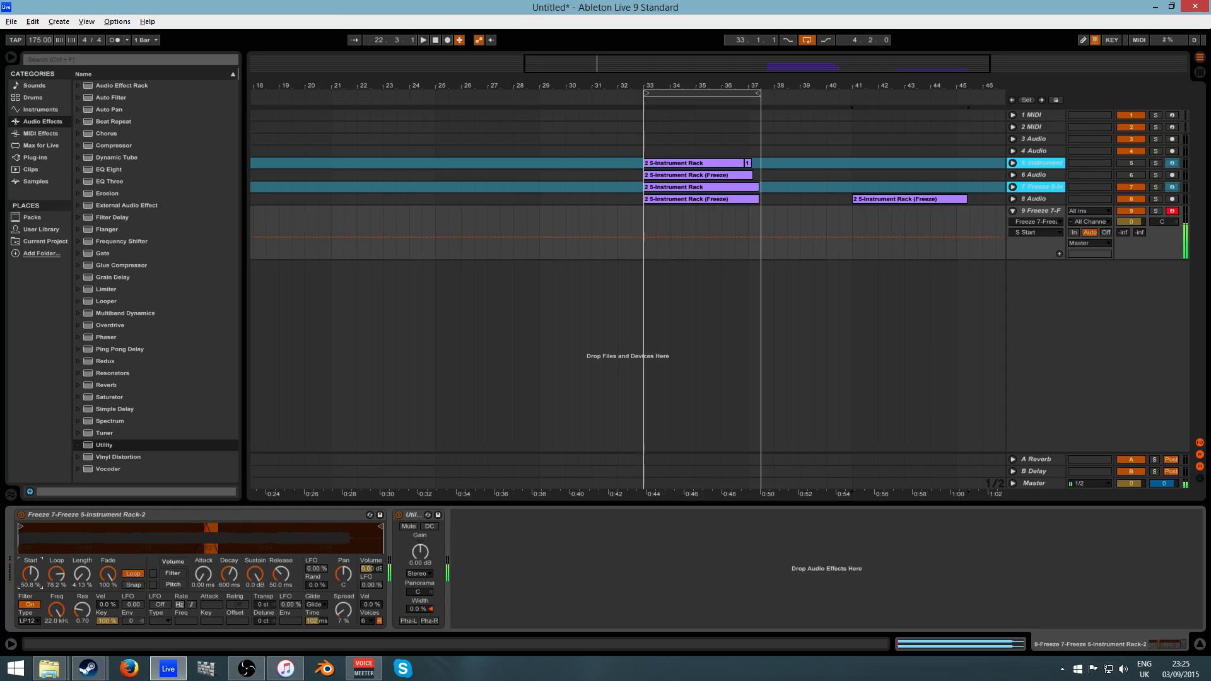
left_click_drag(31, 560, 26, 582)
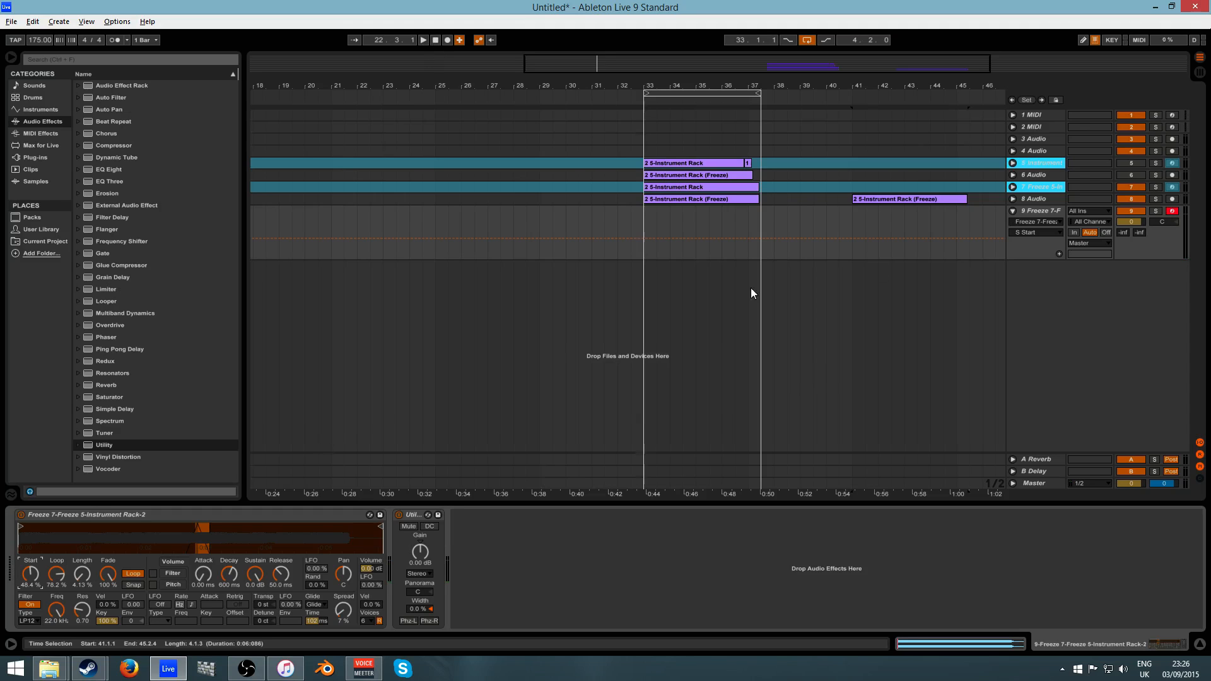
Review the device chains of the frozen tracks 7 and 5
mouse_move(716, 84)
left_mouse_down()
mouse_move(716, 66)
mouse_move(716, 103)
left_mouse_up()
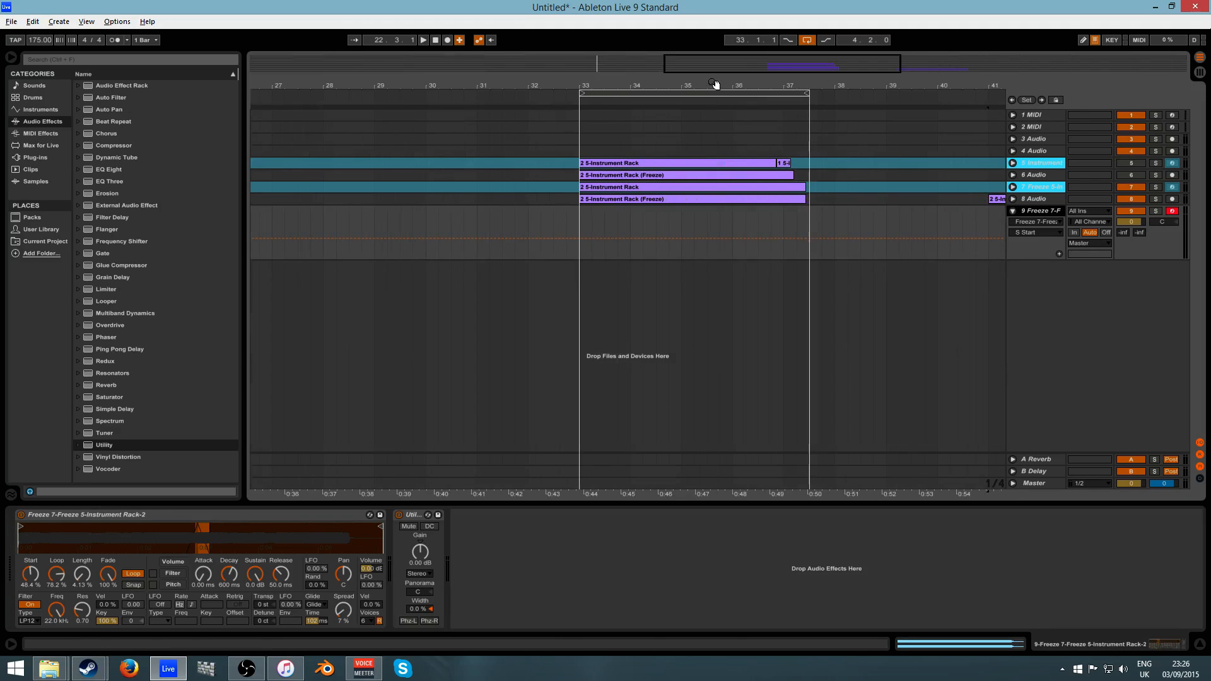
left_click(1052, 187)
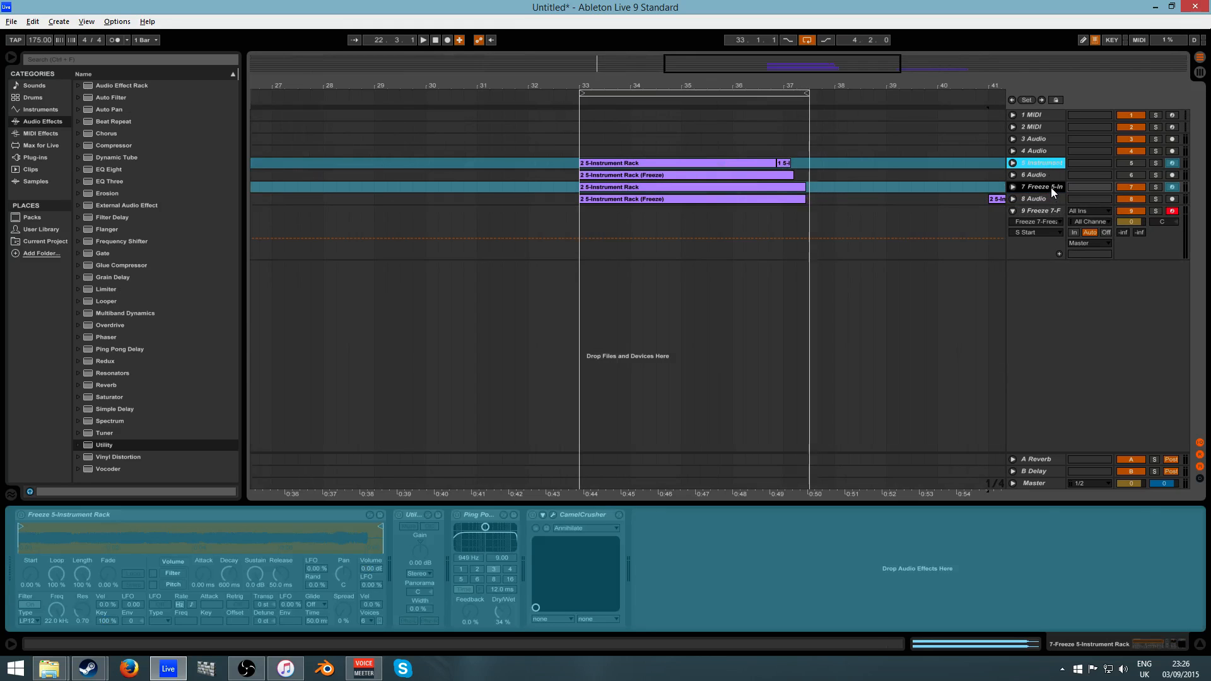
left_click(1051, 162)
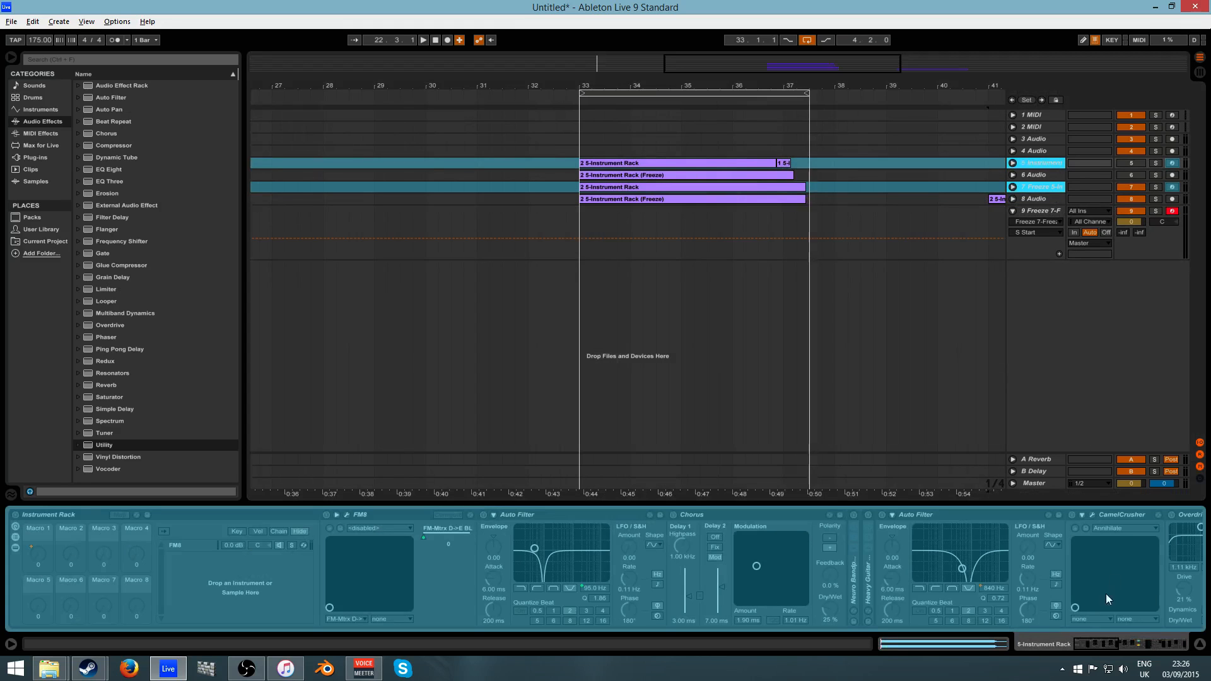
left_click_drag(1085, 642, 993, 645)
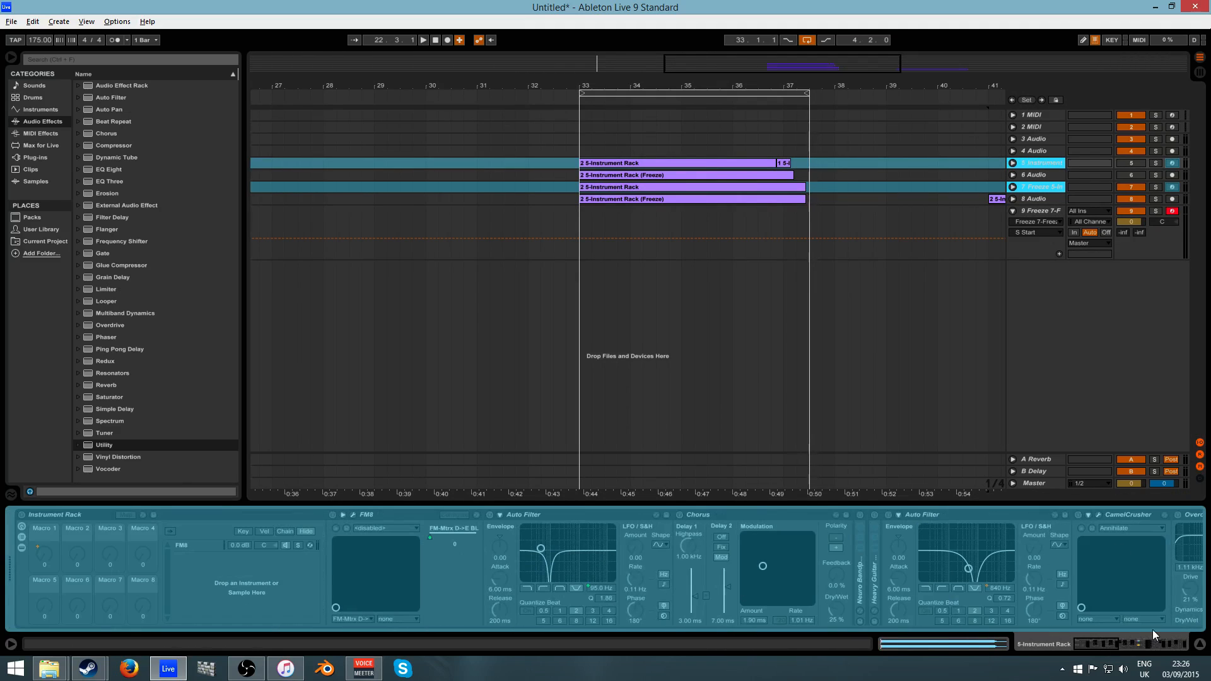
Hide the device view and fold track 9 in the arrangement
left_click(1198, 644)
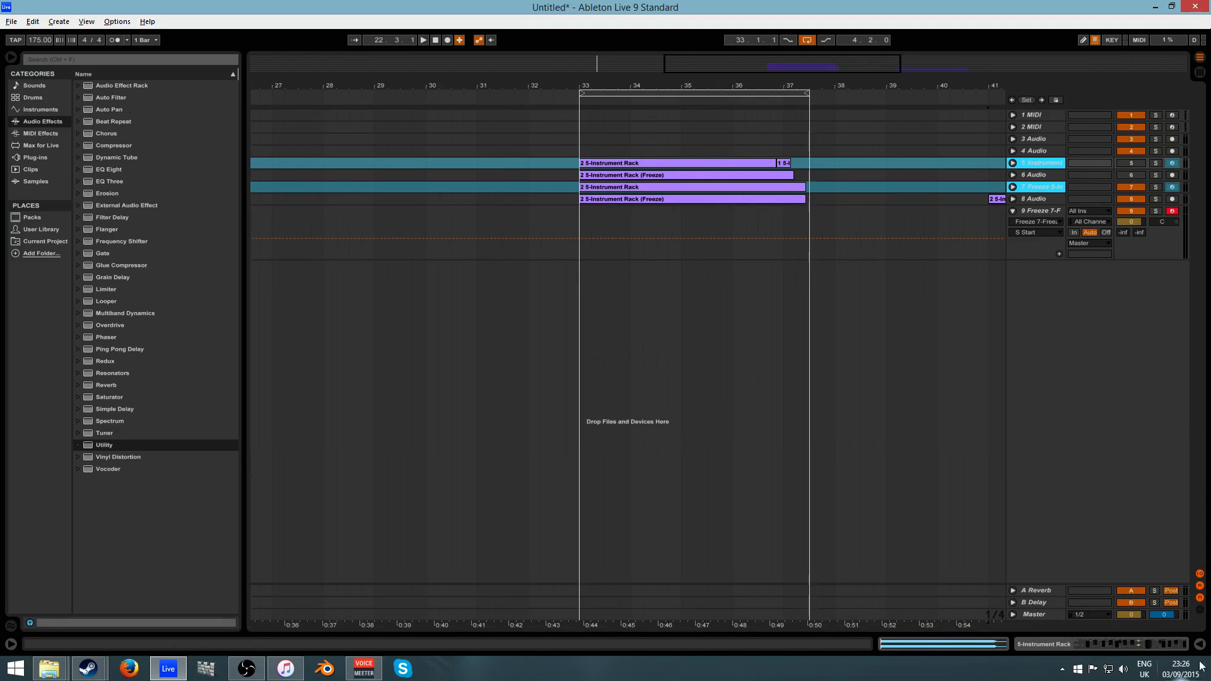
left_click(1014, 212)
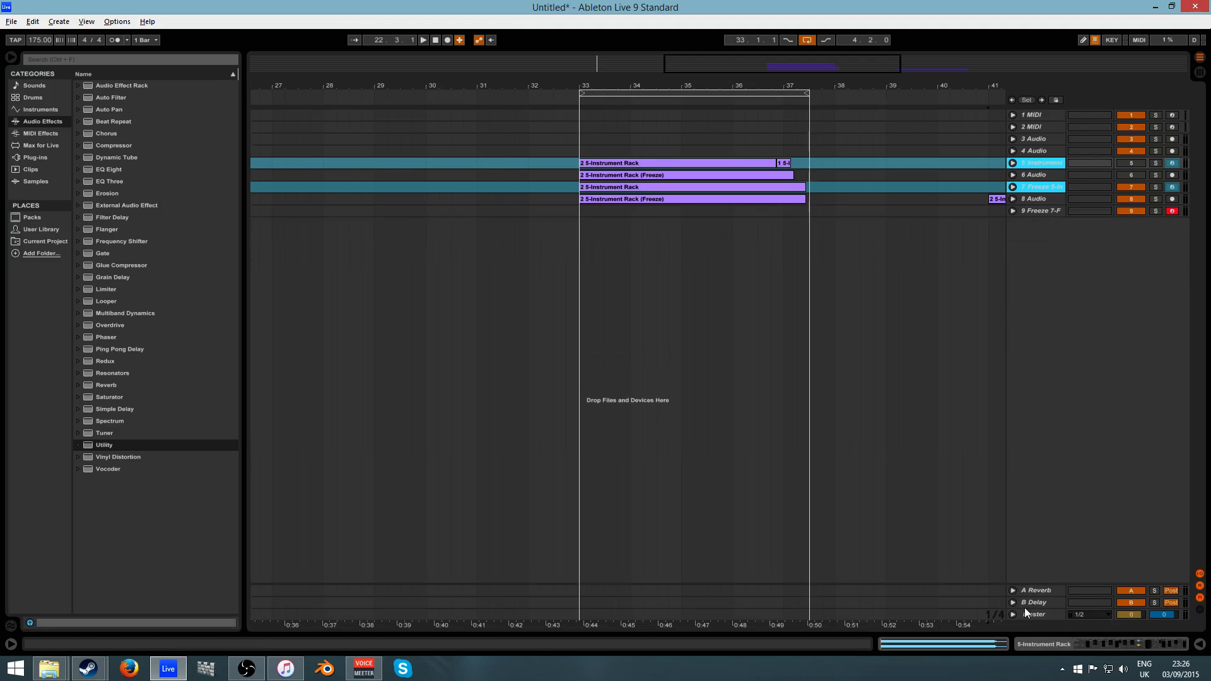
left_click(246, 668)
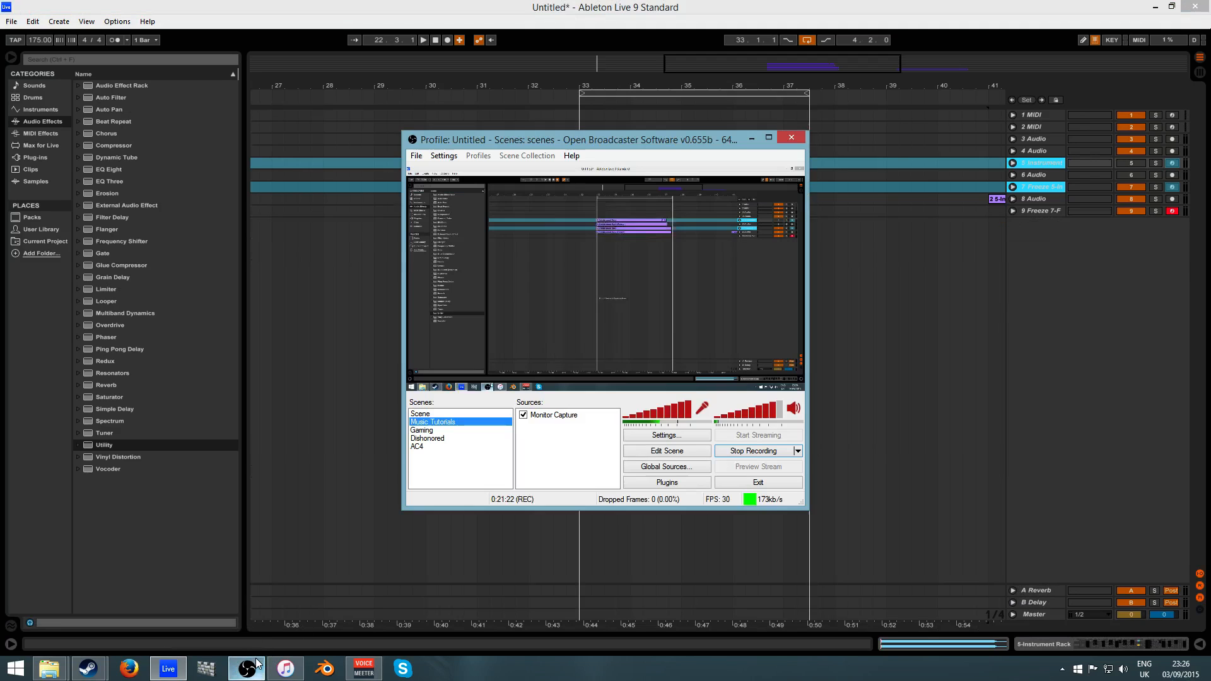